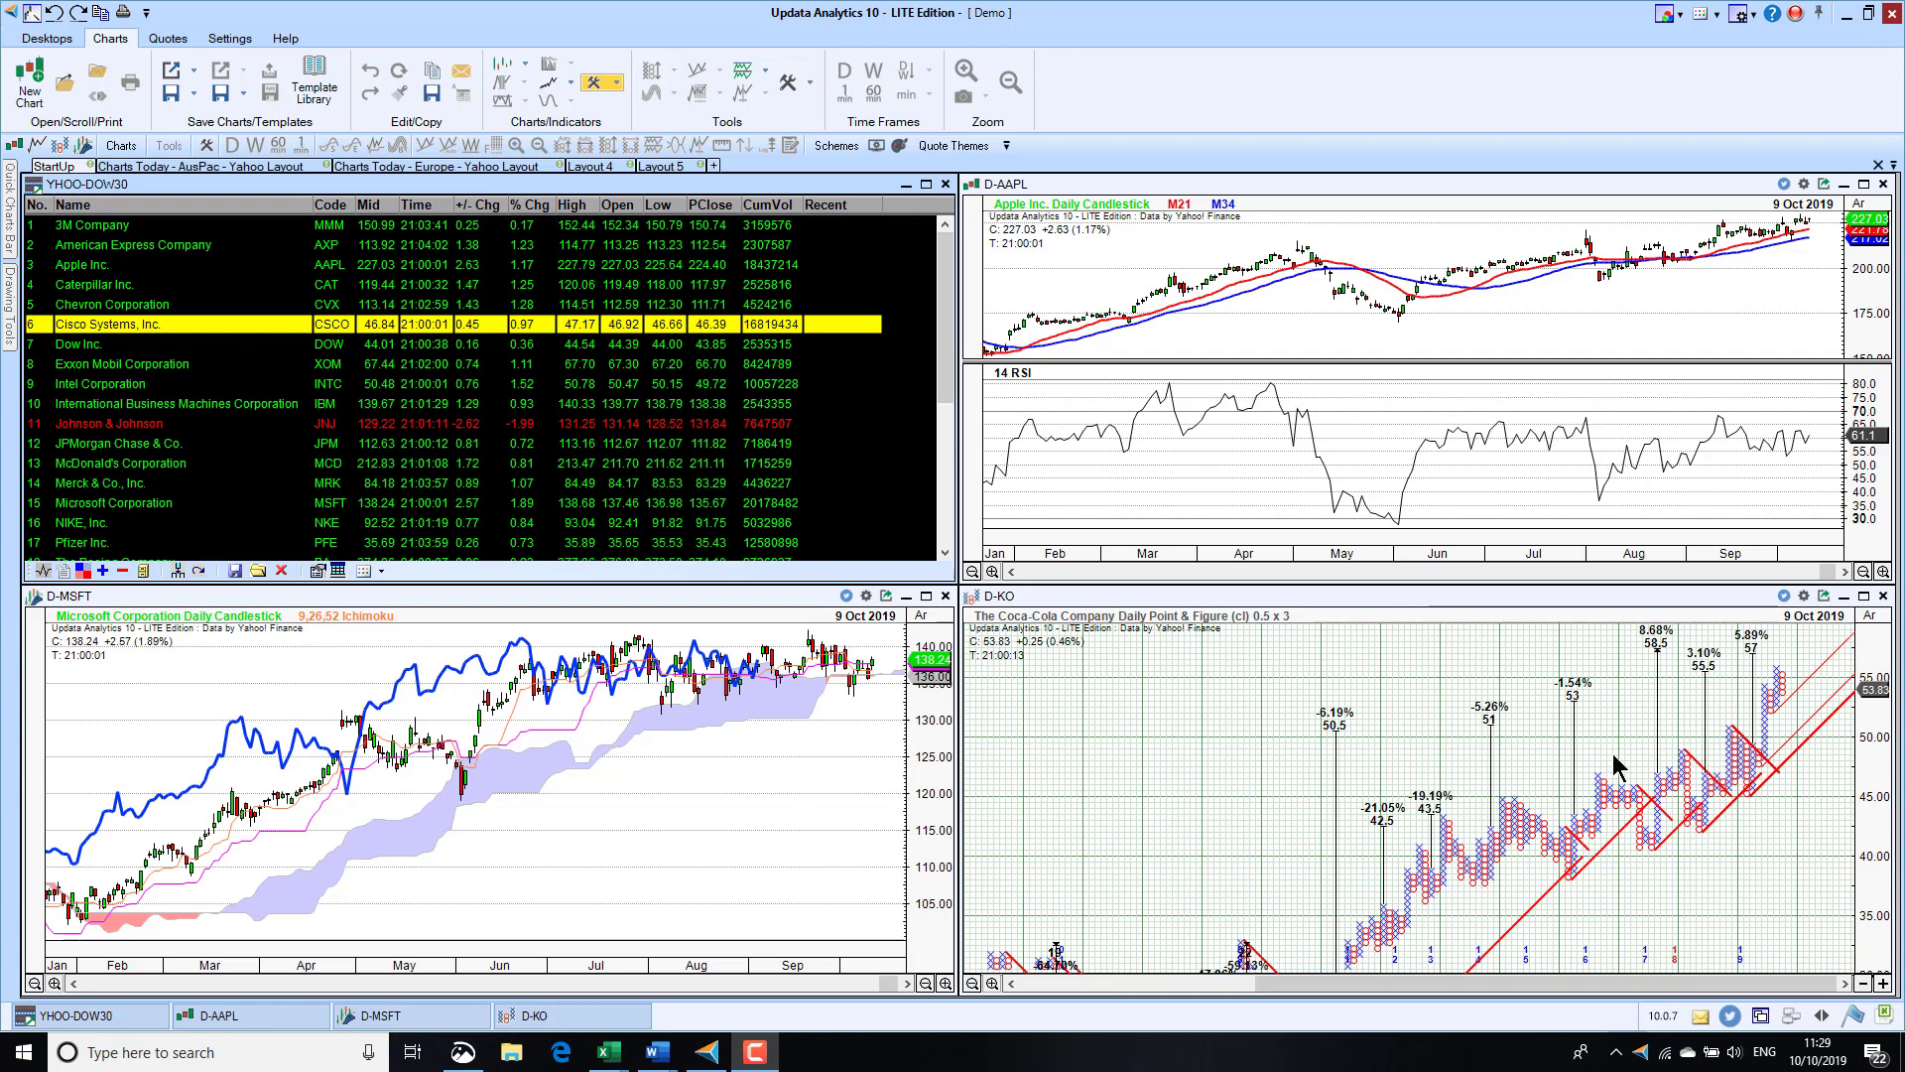
Step: Review the market terminals, trading platforms, data feeds and databases available to Updata Analytics
right_click(1640, 1052)
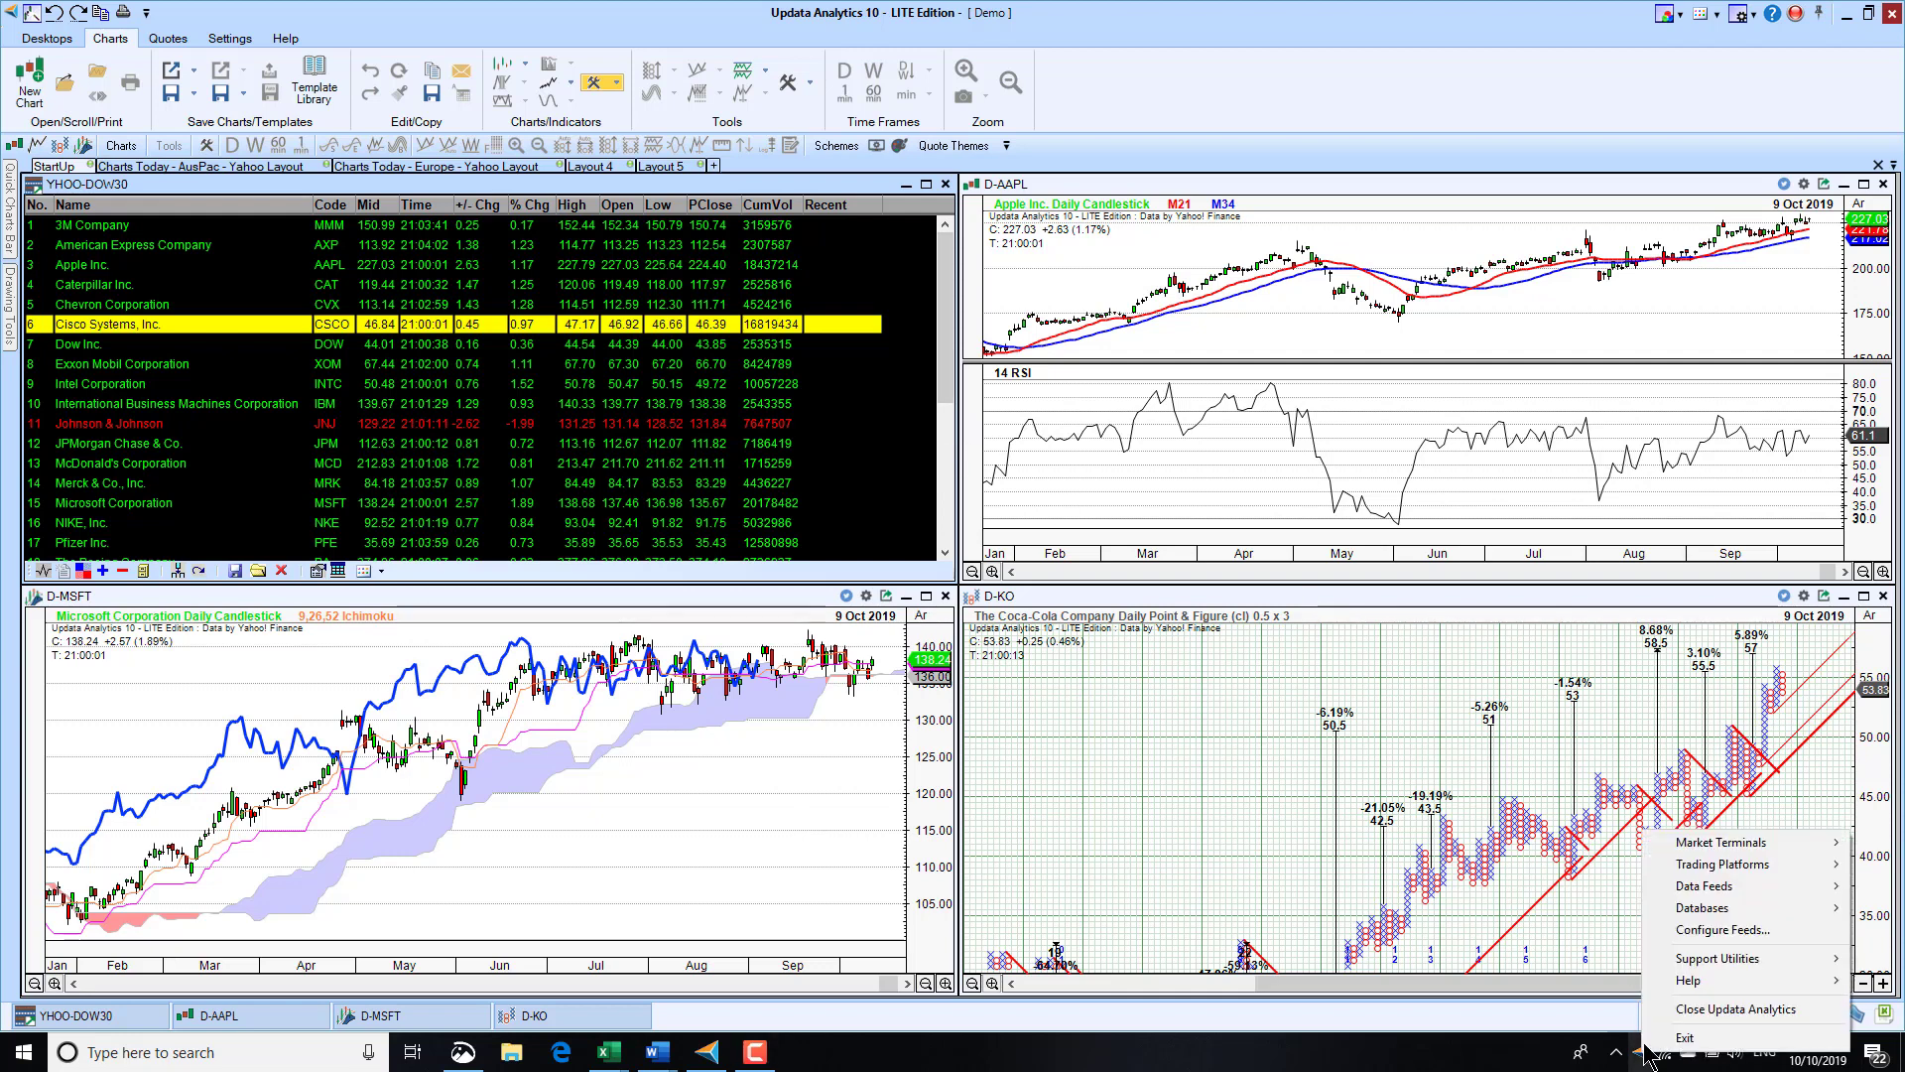
mouse_move(1753, 869)
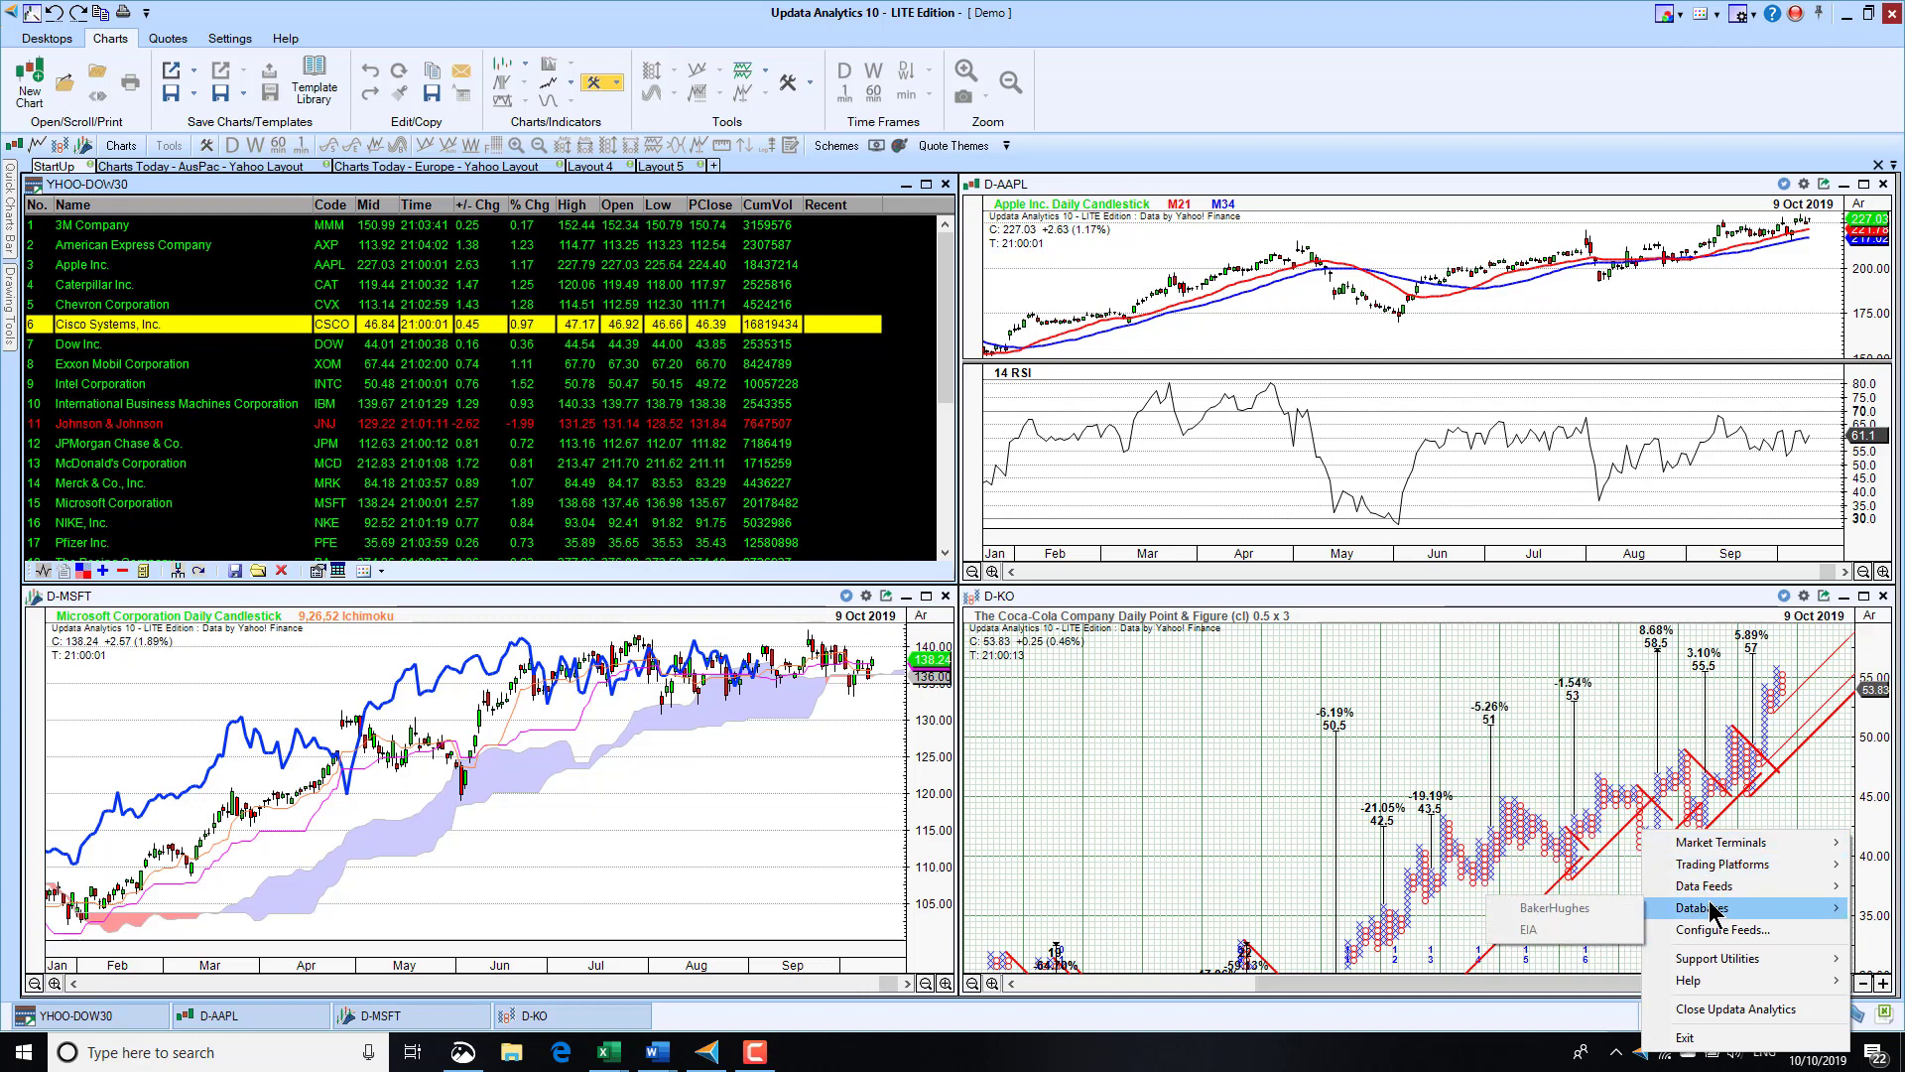
click(1390, 666)
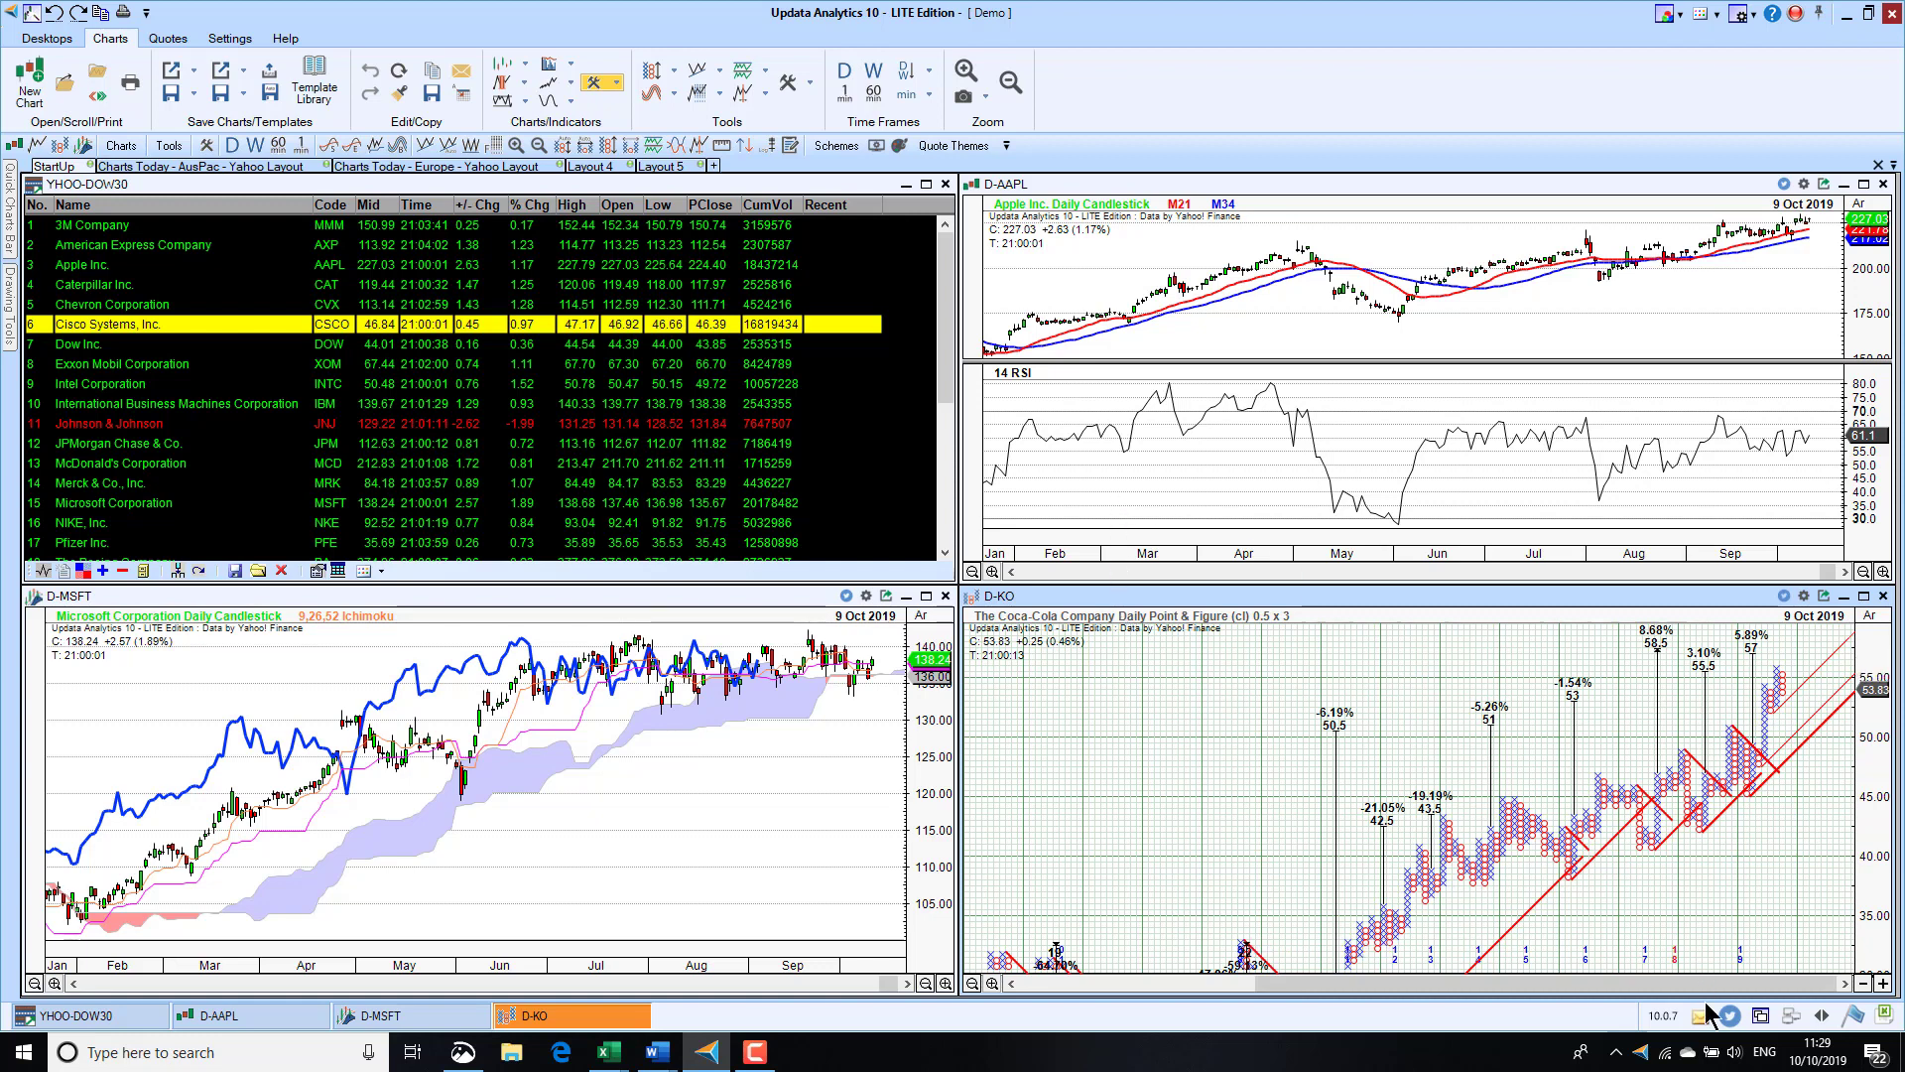
right_click(1647, 1060)
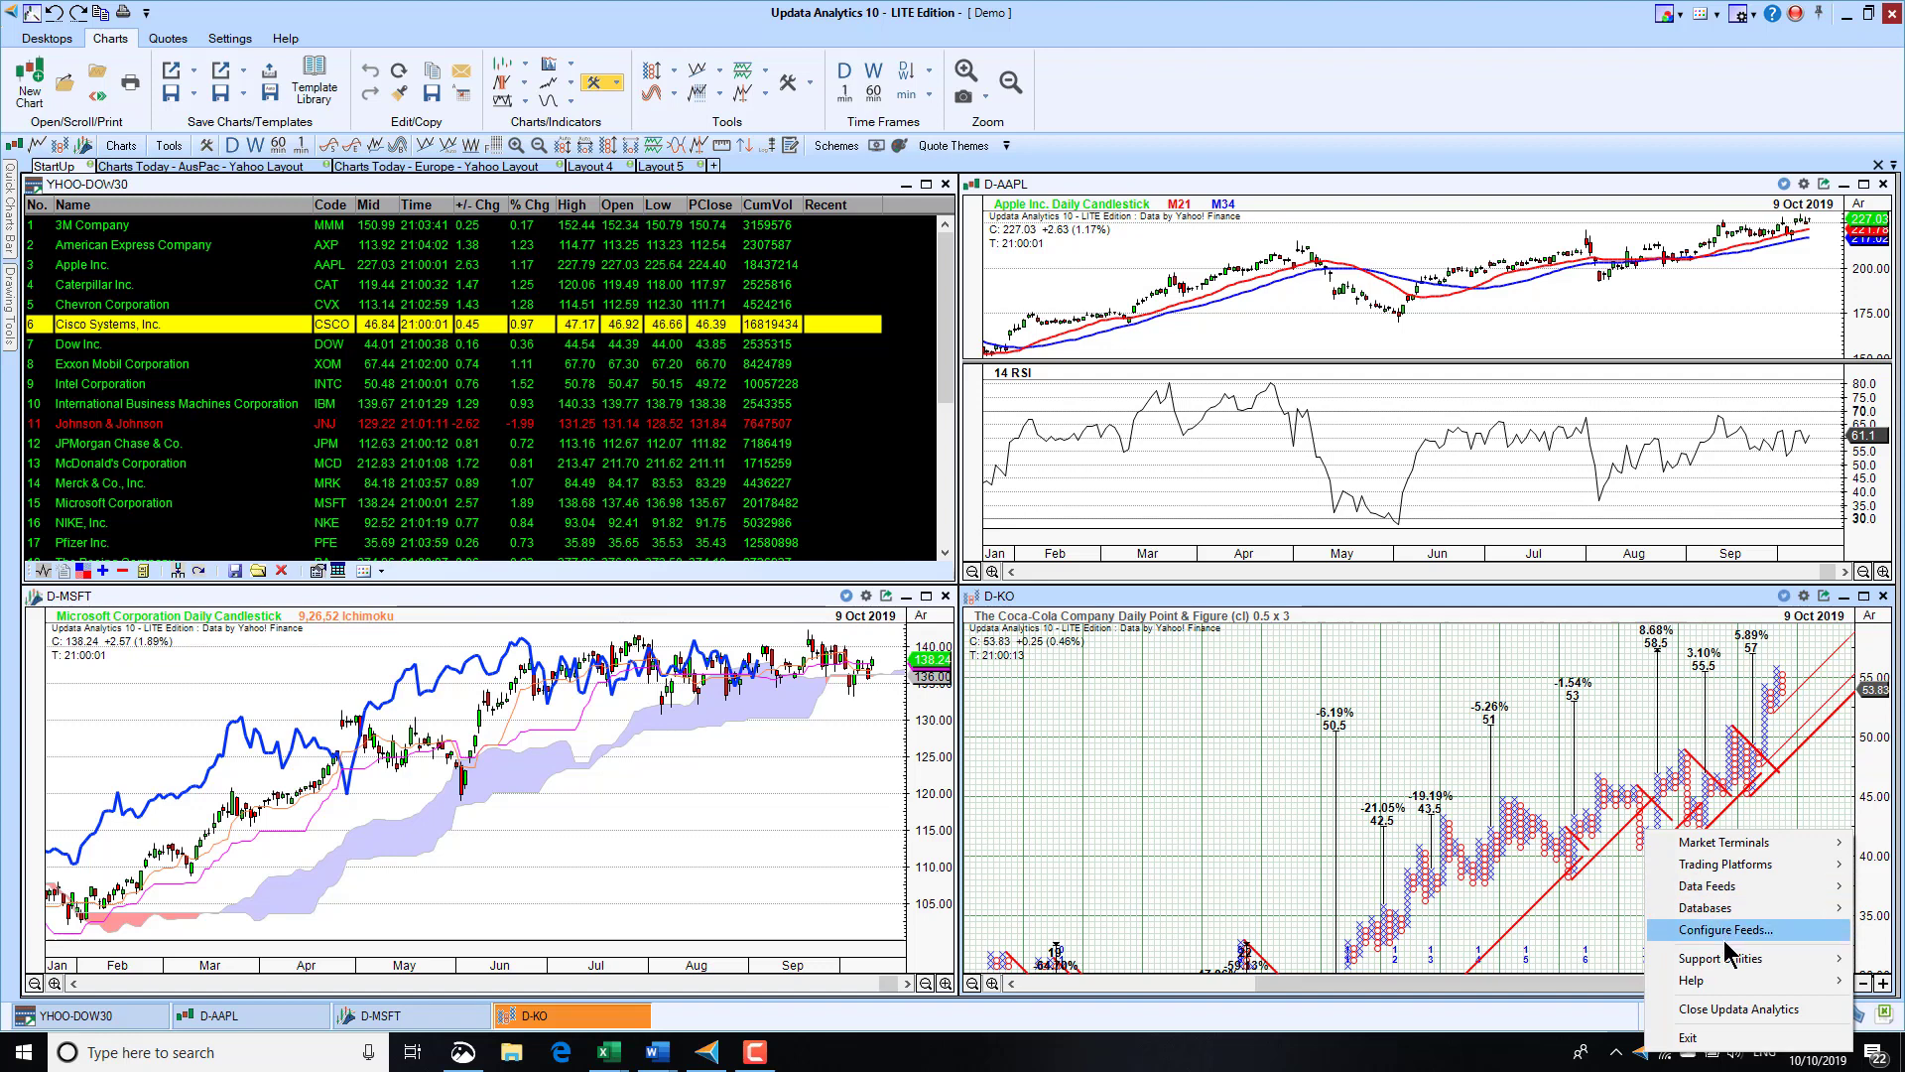
click(1185, 753)
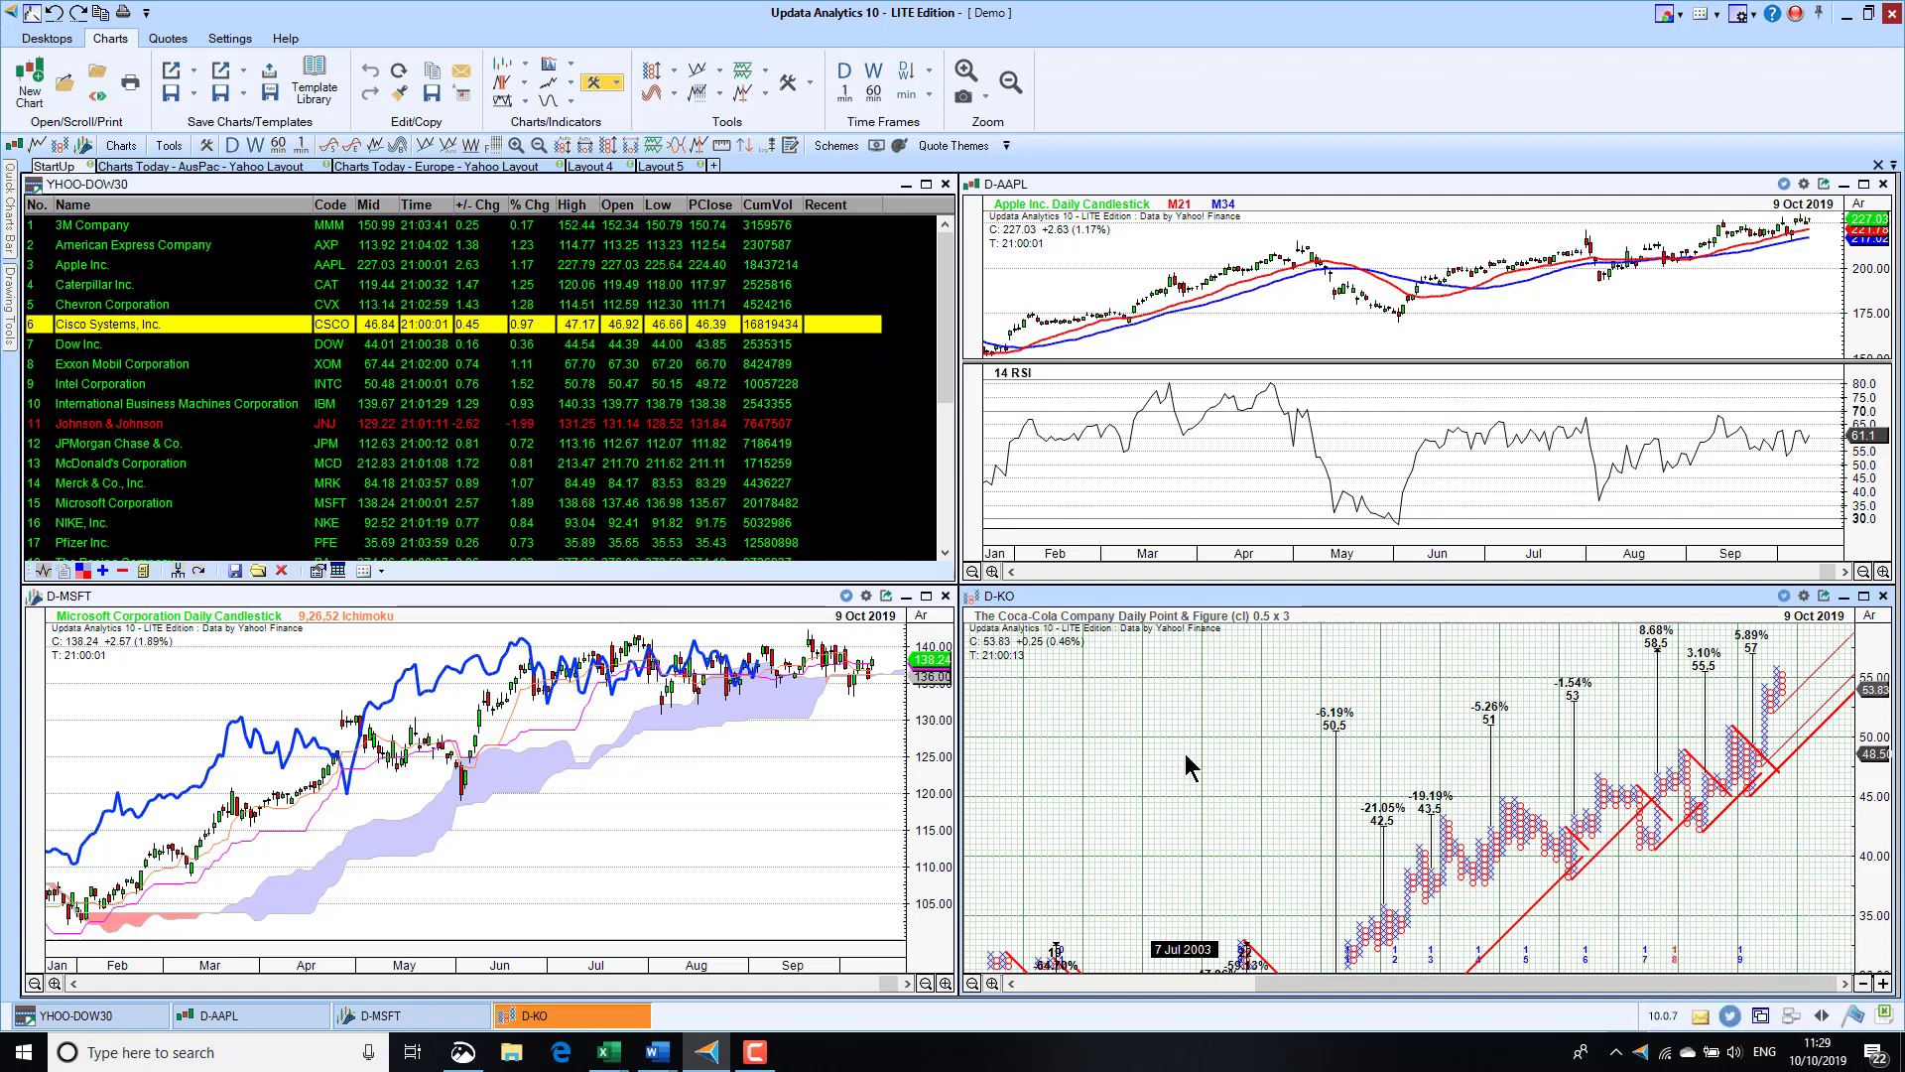
Step: View a new daily chart of Apple Inc. (AAPL) from the Yahoo feed, and close it
key(ctrl+n)
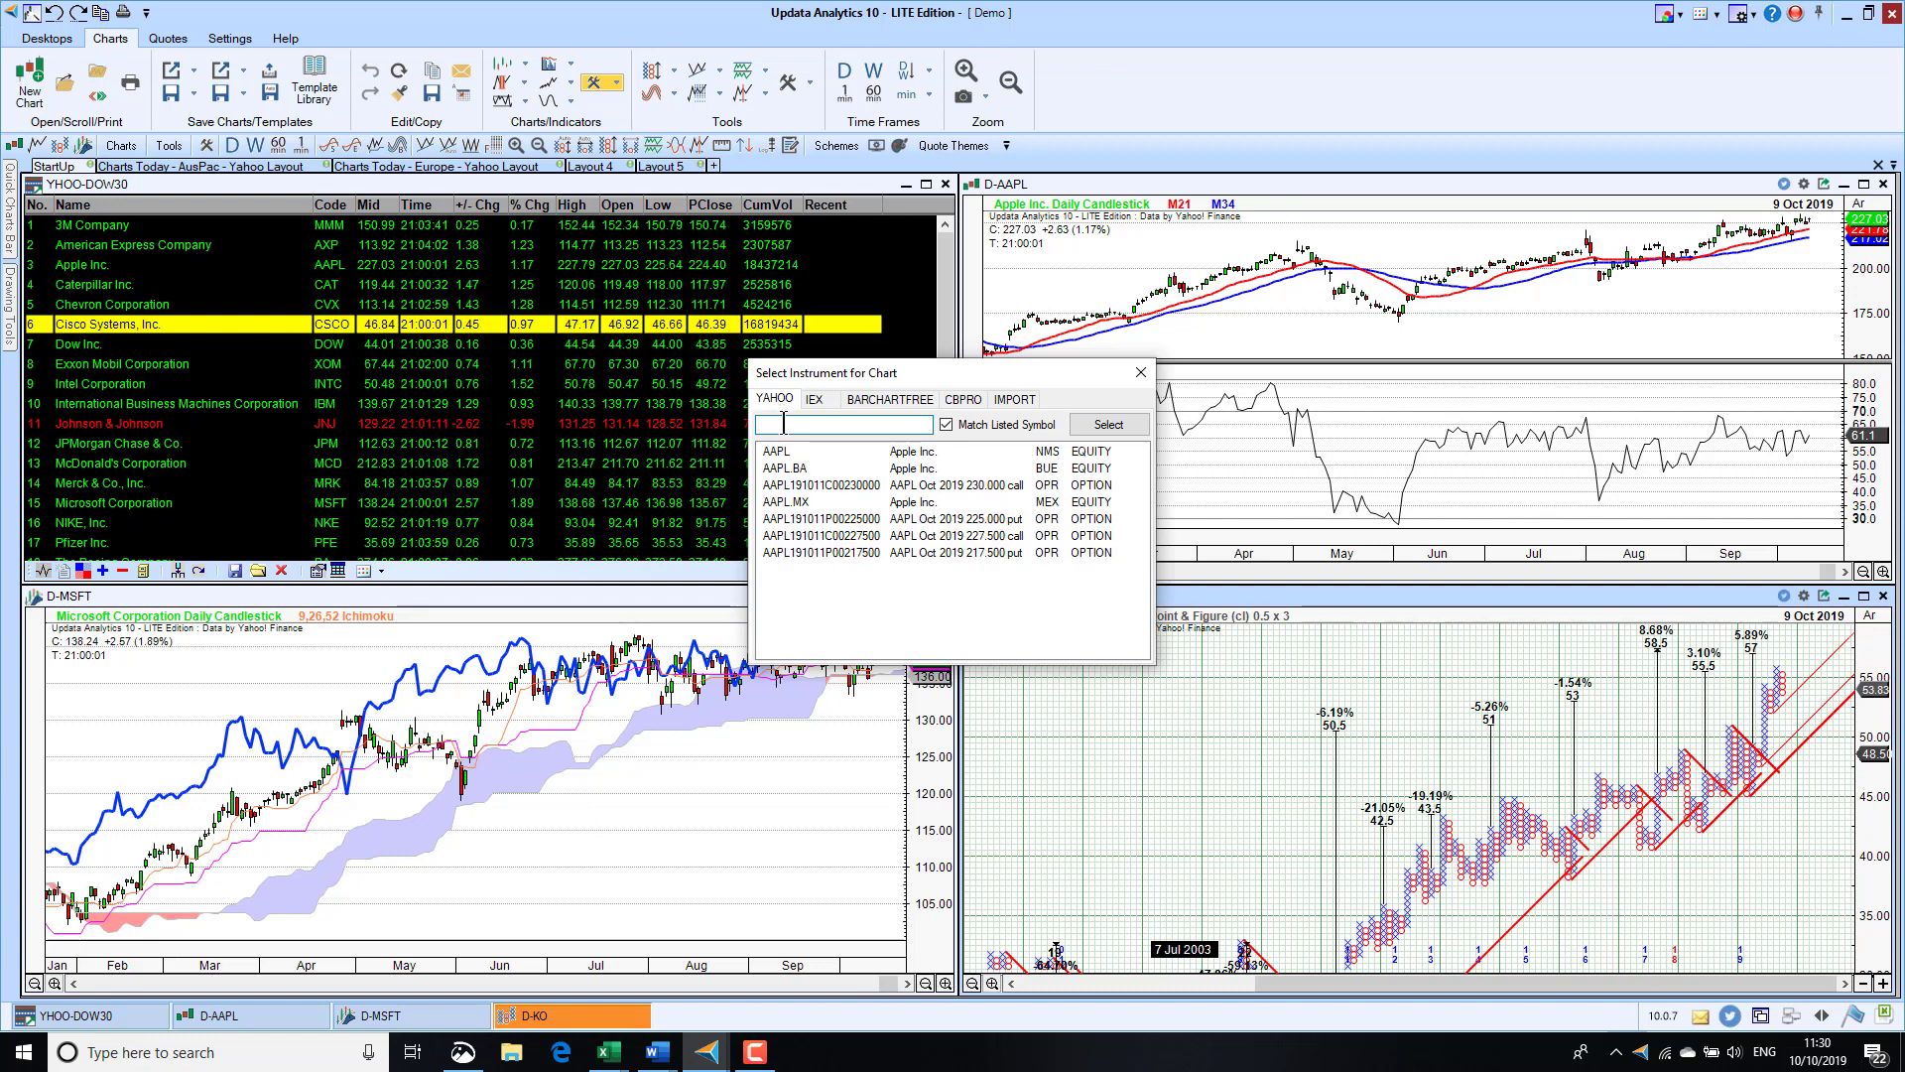
text(apl)
double_click(789, 452)
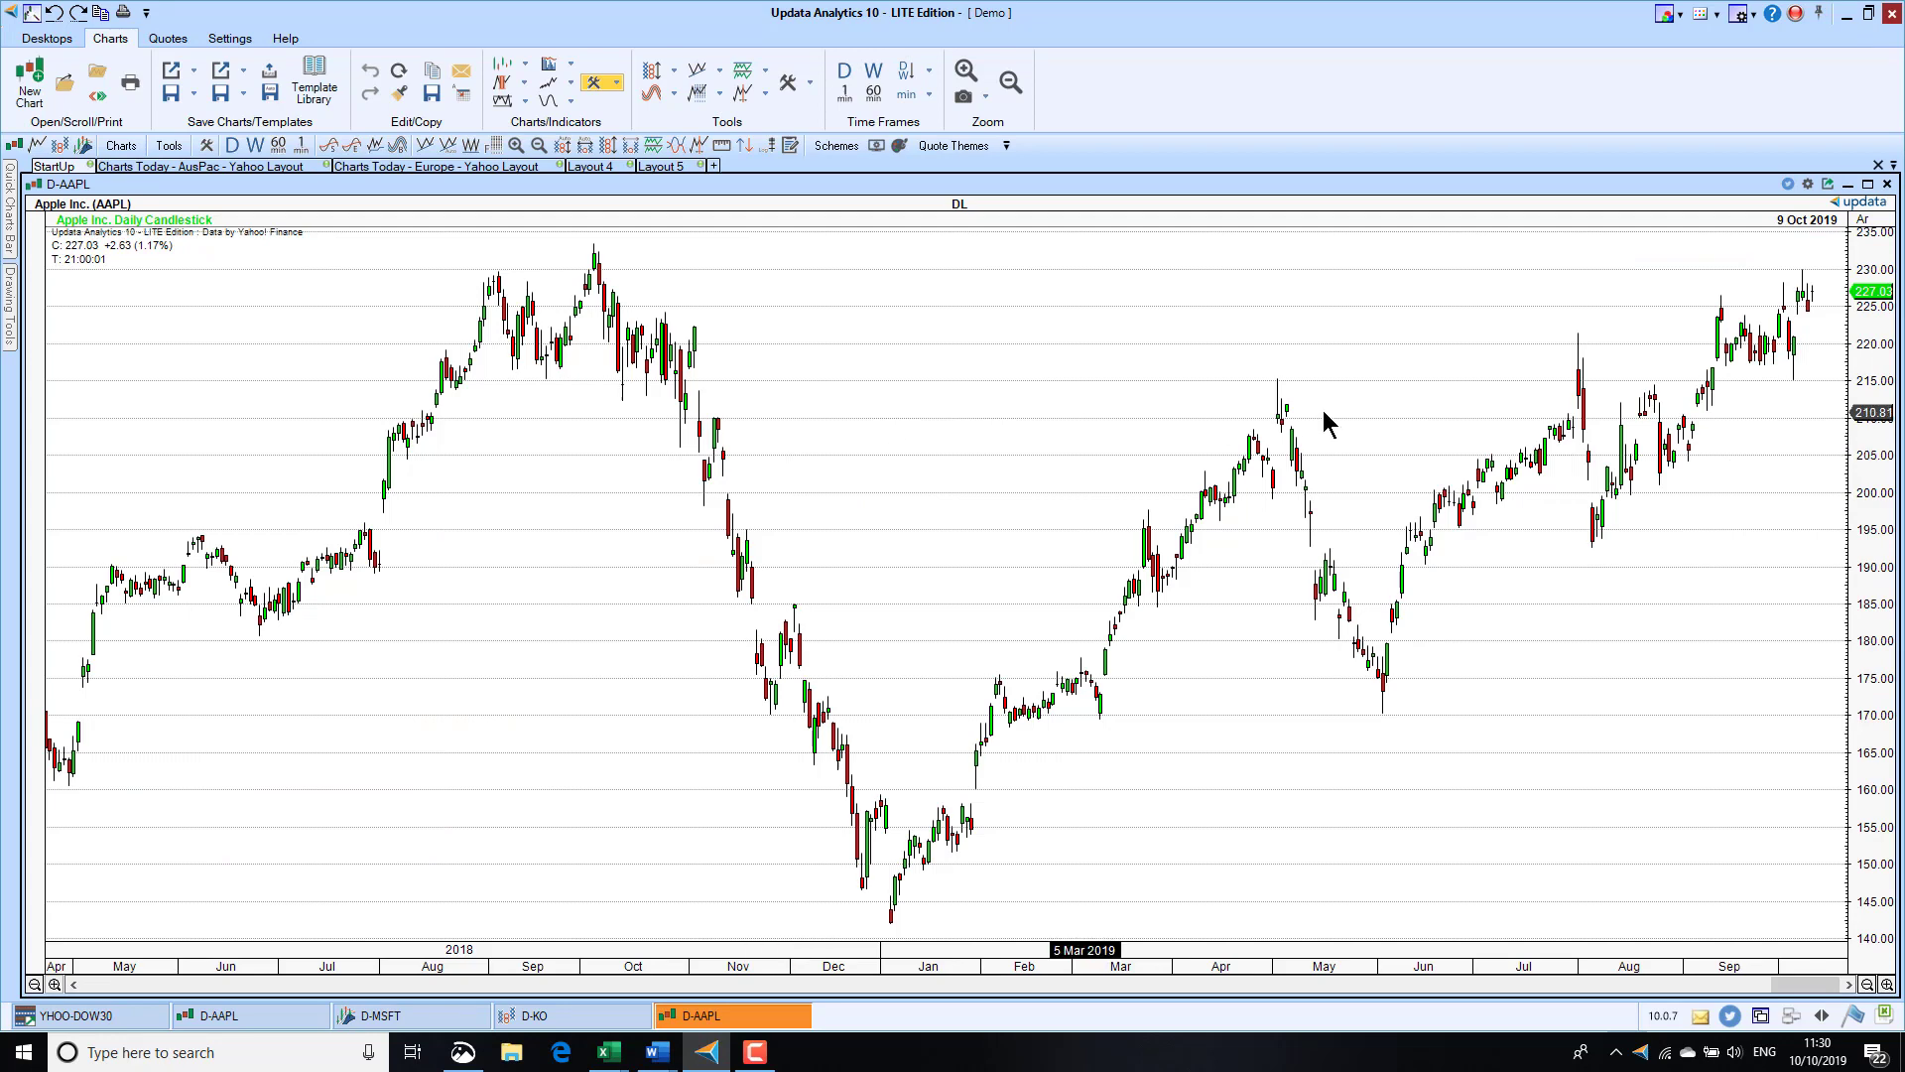
click(1888, 184)
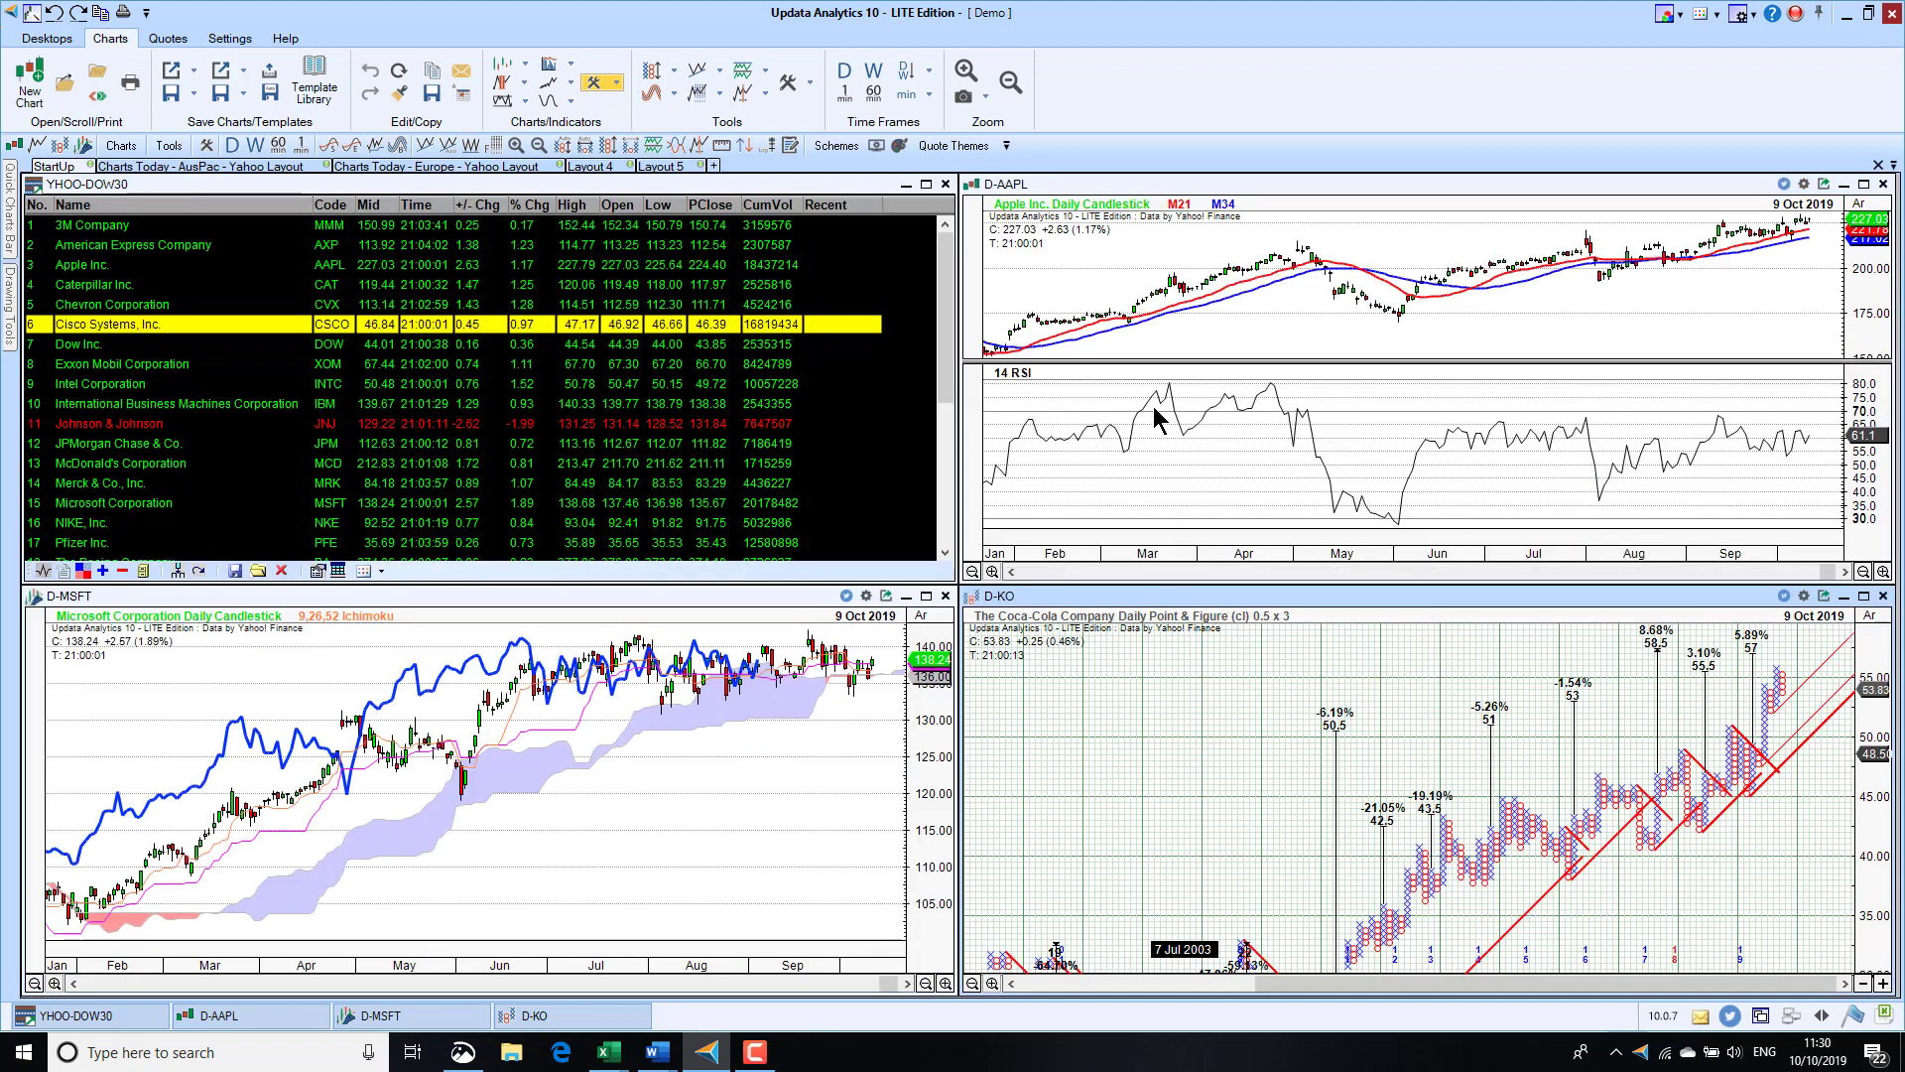
Step: View a new chart of MSFT from the IEX feed in the 60-minute time frame, and close it
double_click(914, 410)
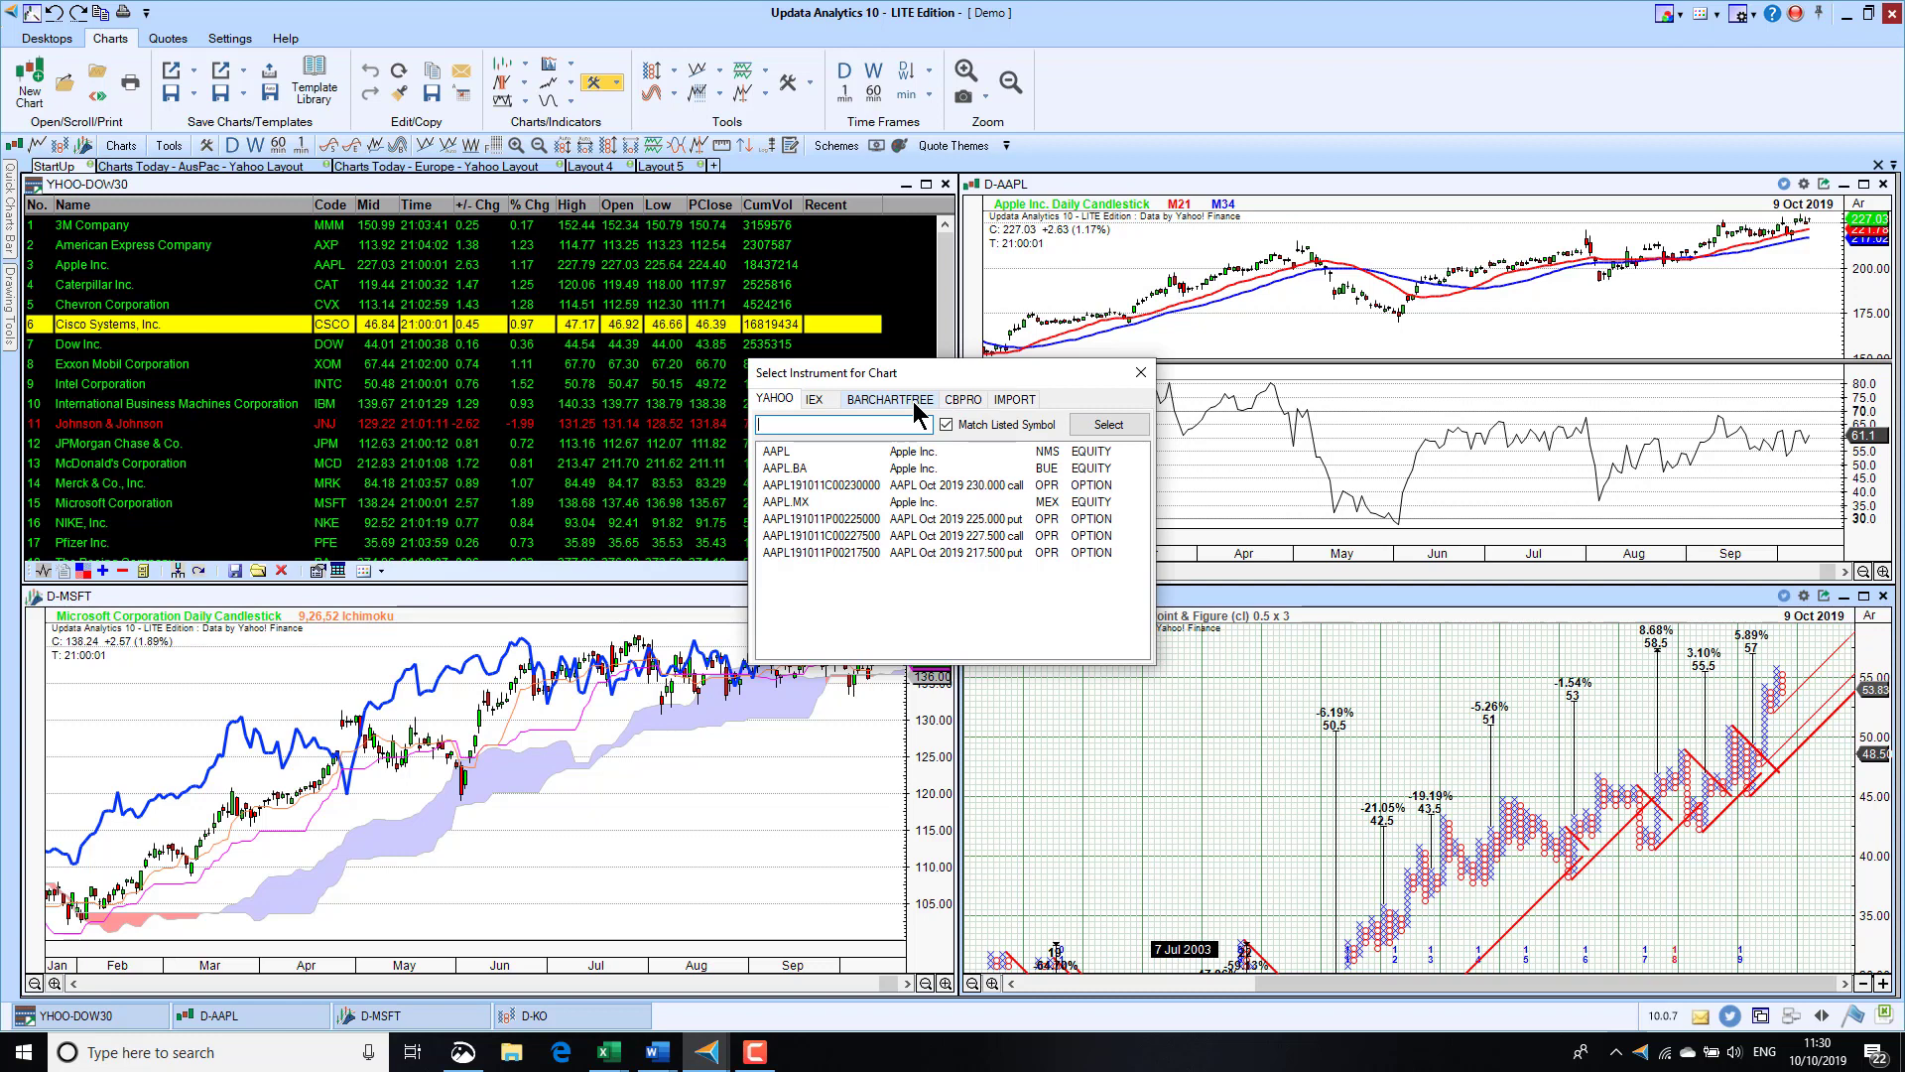
click(816, 399)
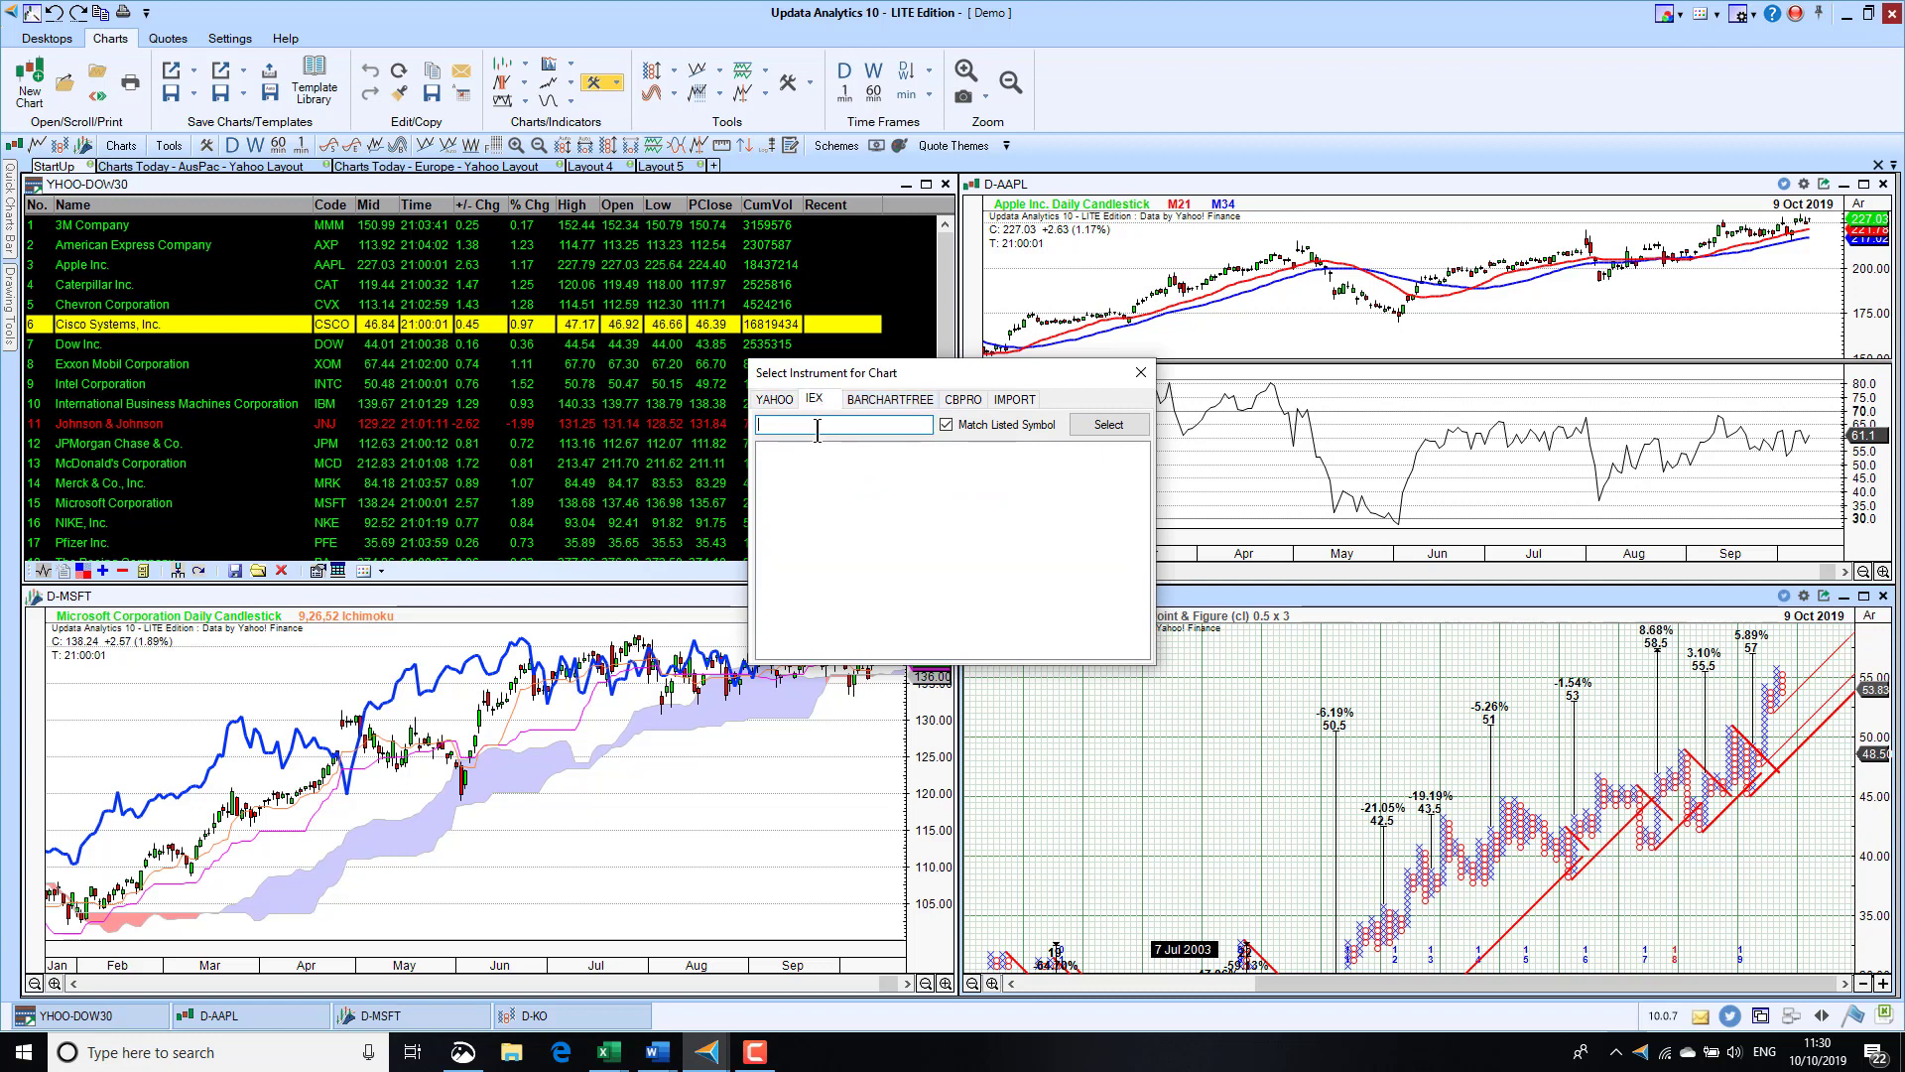
text(MSFT)
double_click(828, 451)
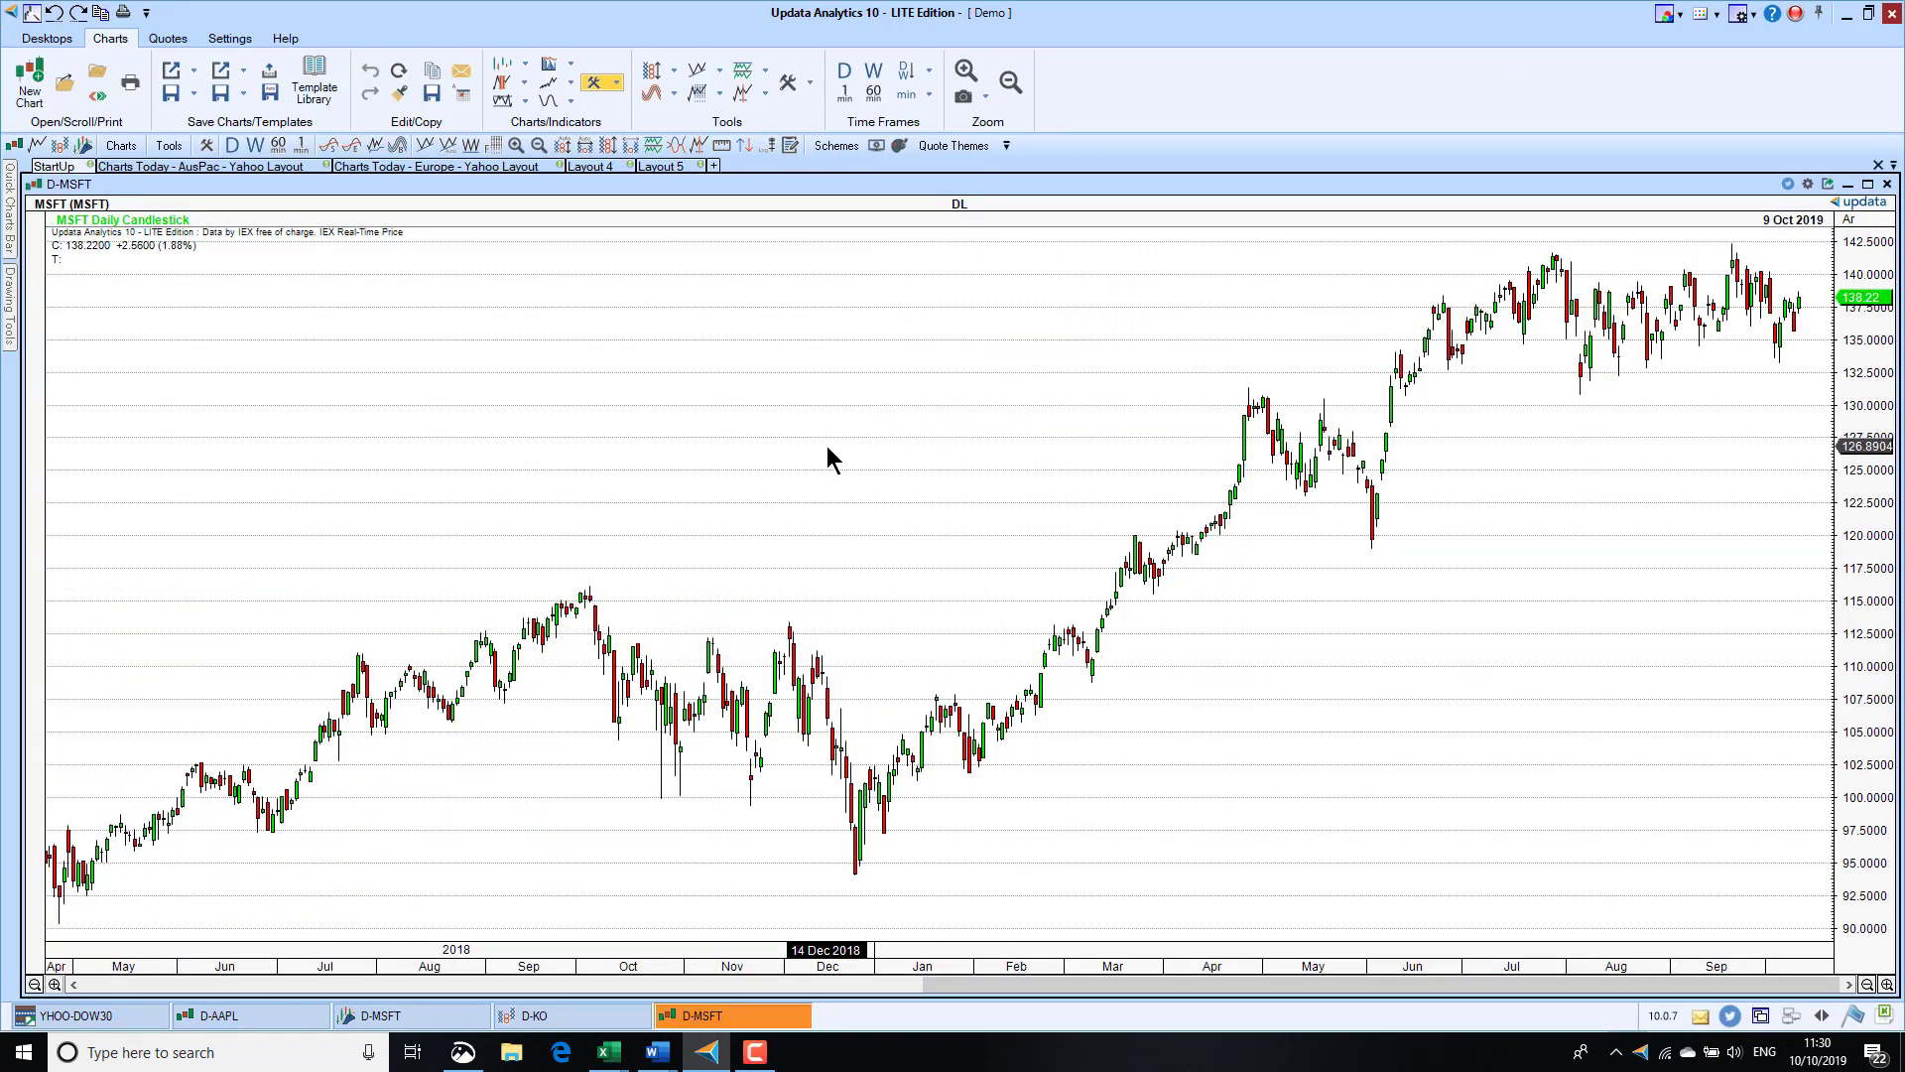
click(874, 87)
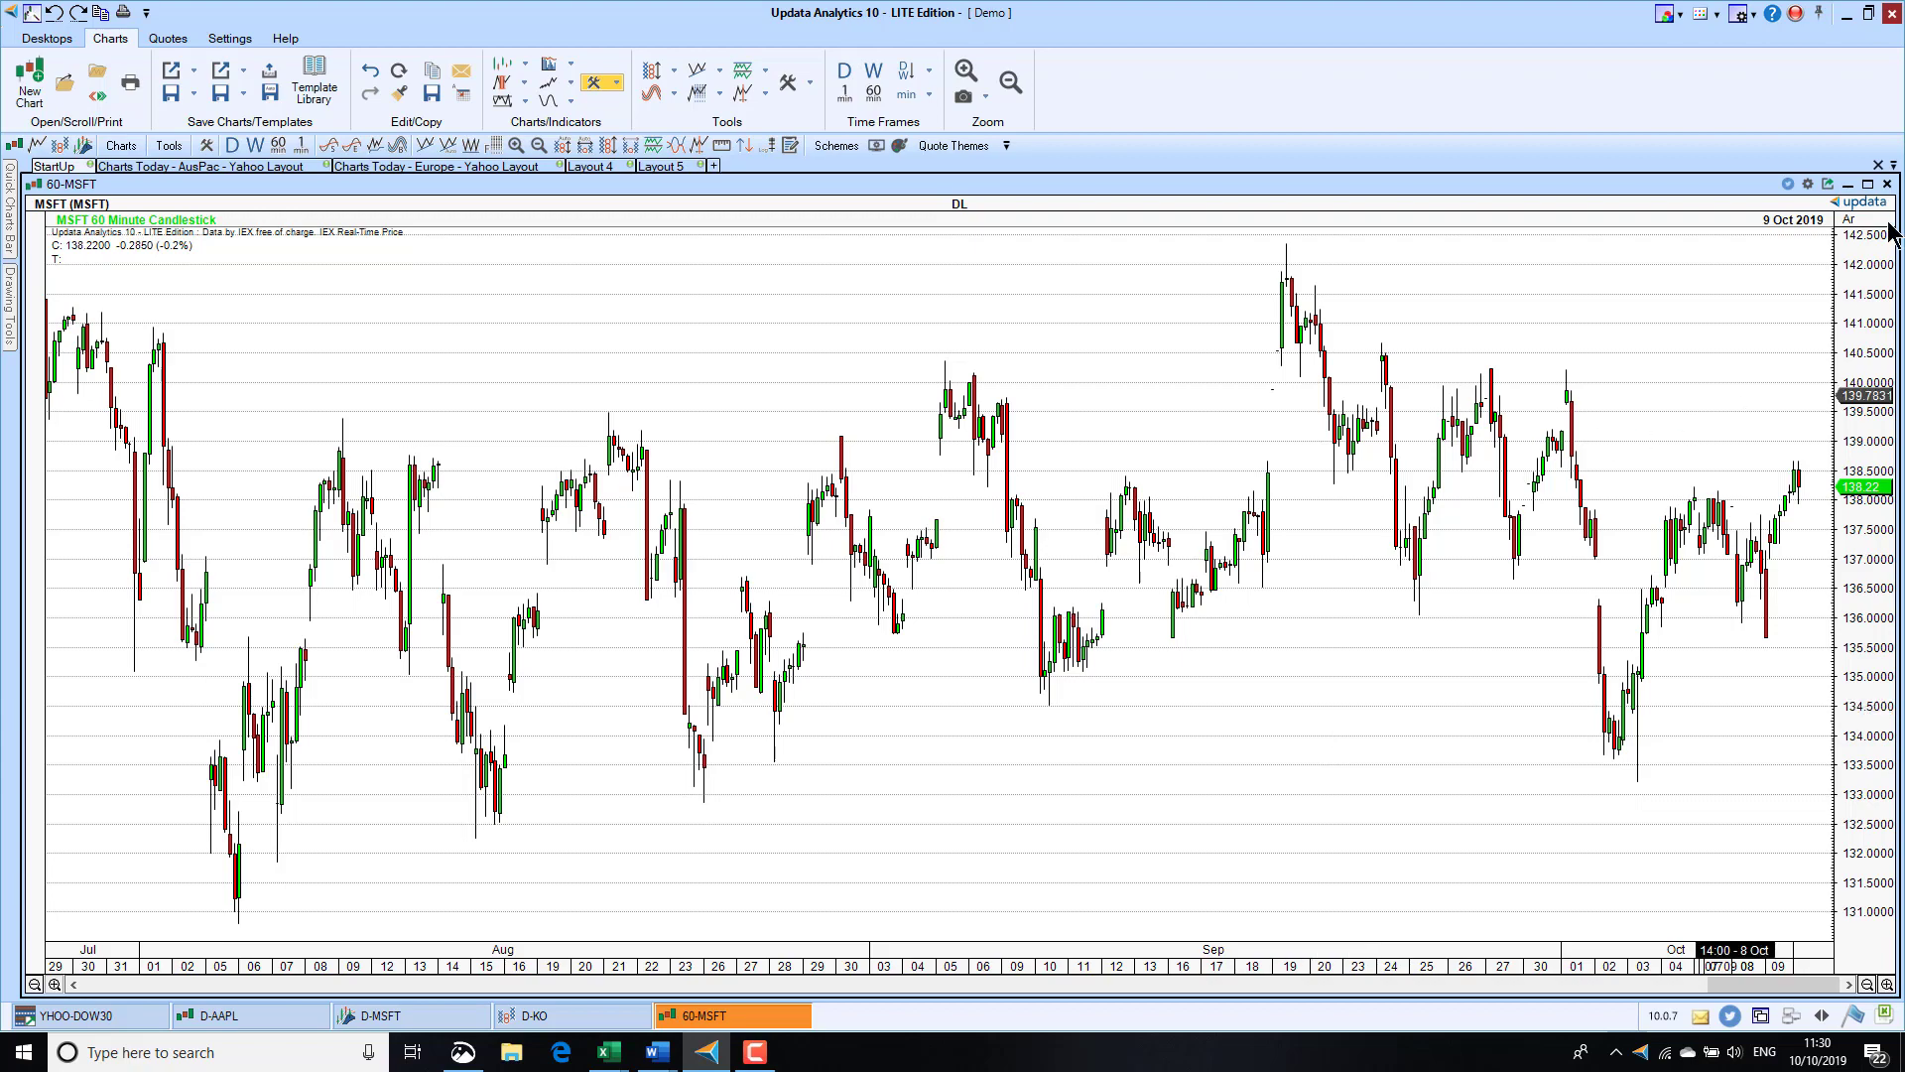
click(1888, 185)
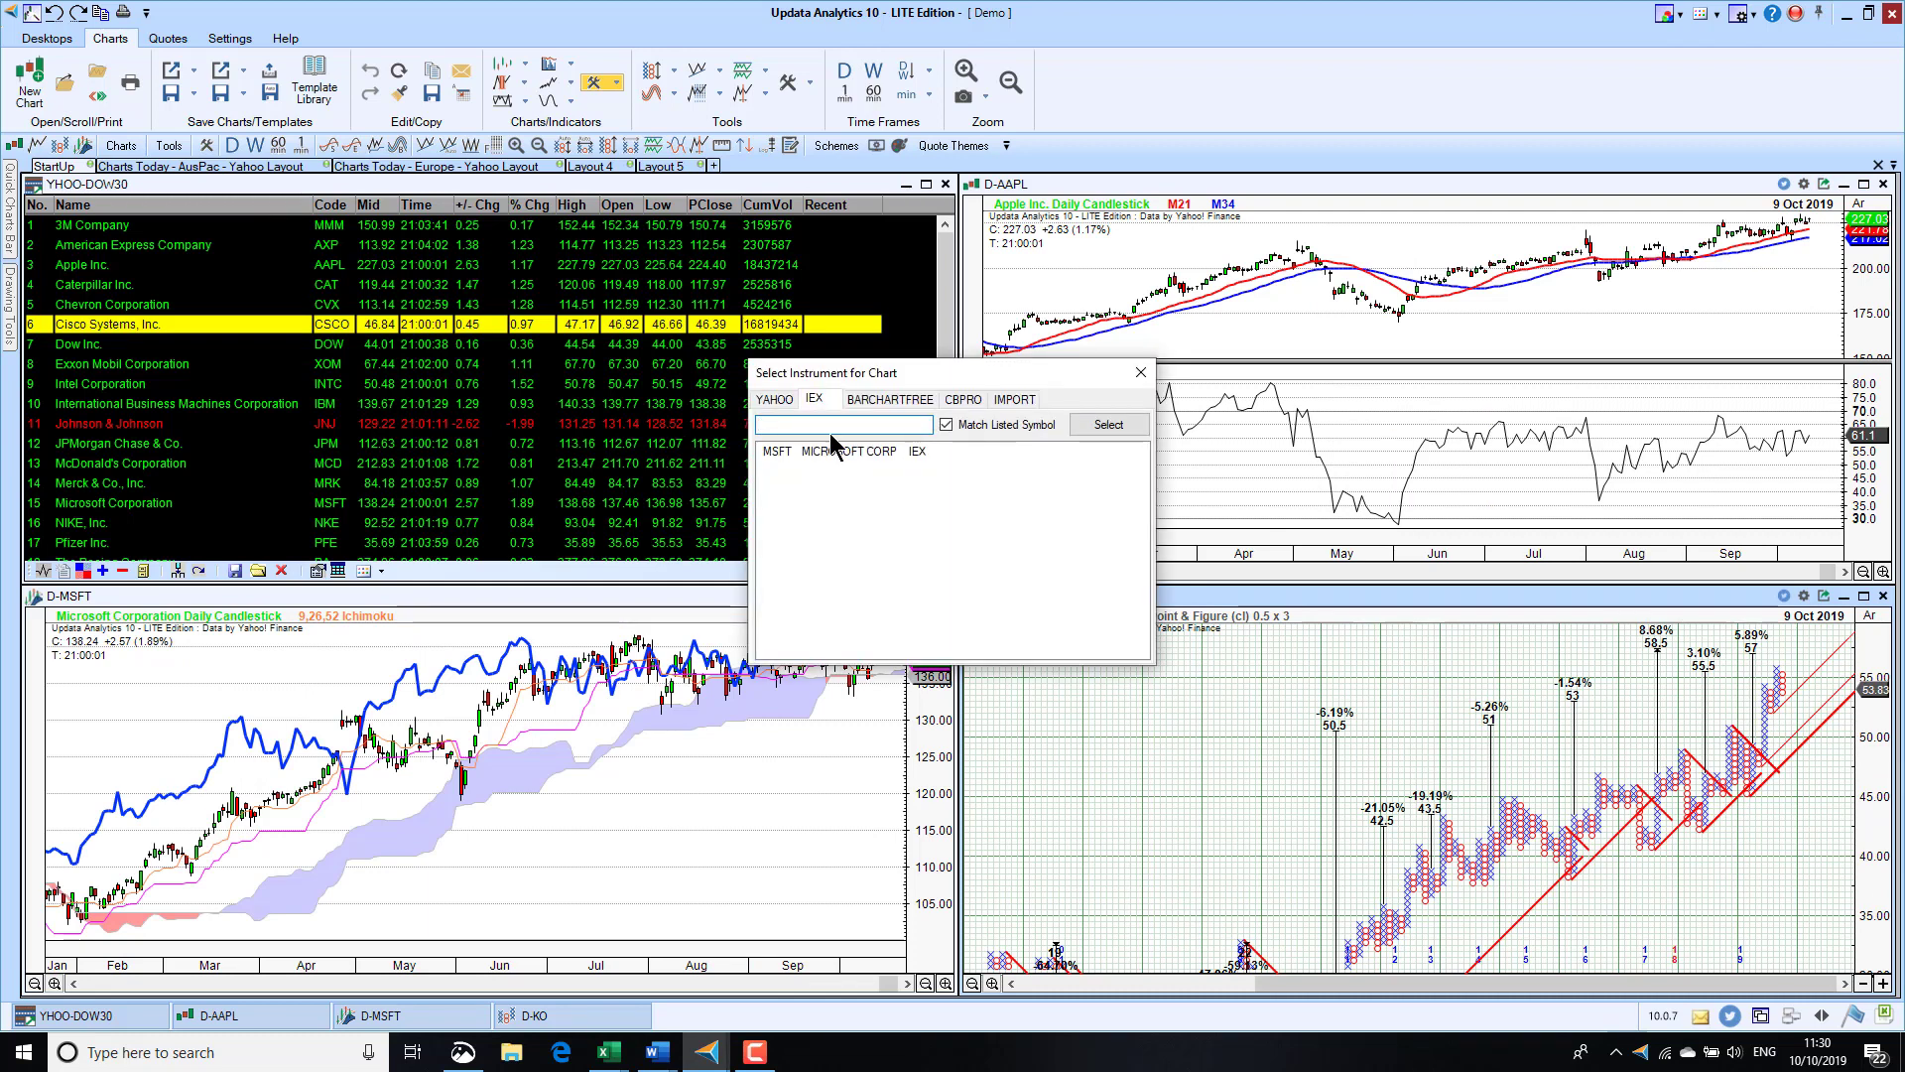
Step: View a new chart of BTCUSD from the CBPRO feed in the 60-minute time frame, and close it
click(903, 399)
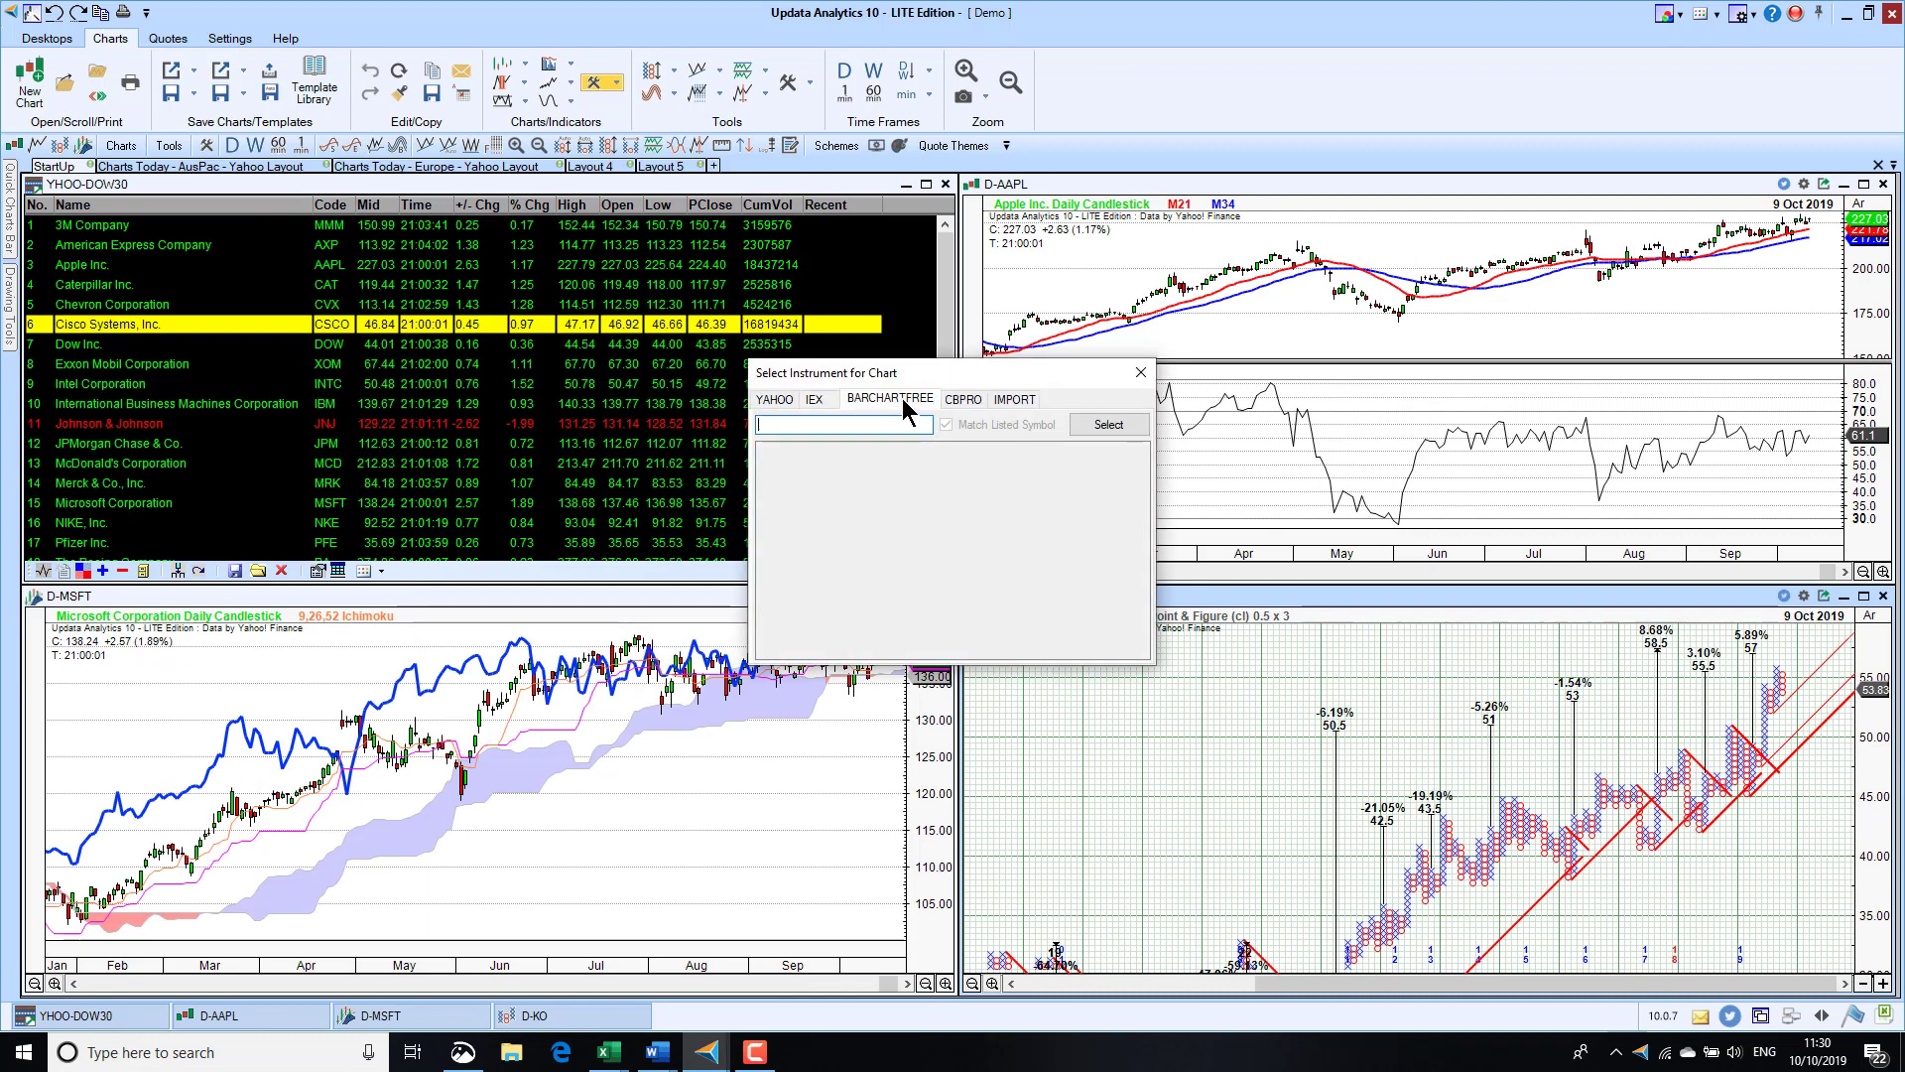
click(967, 401)
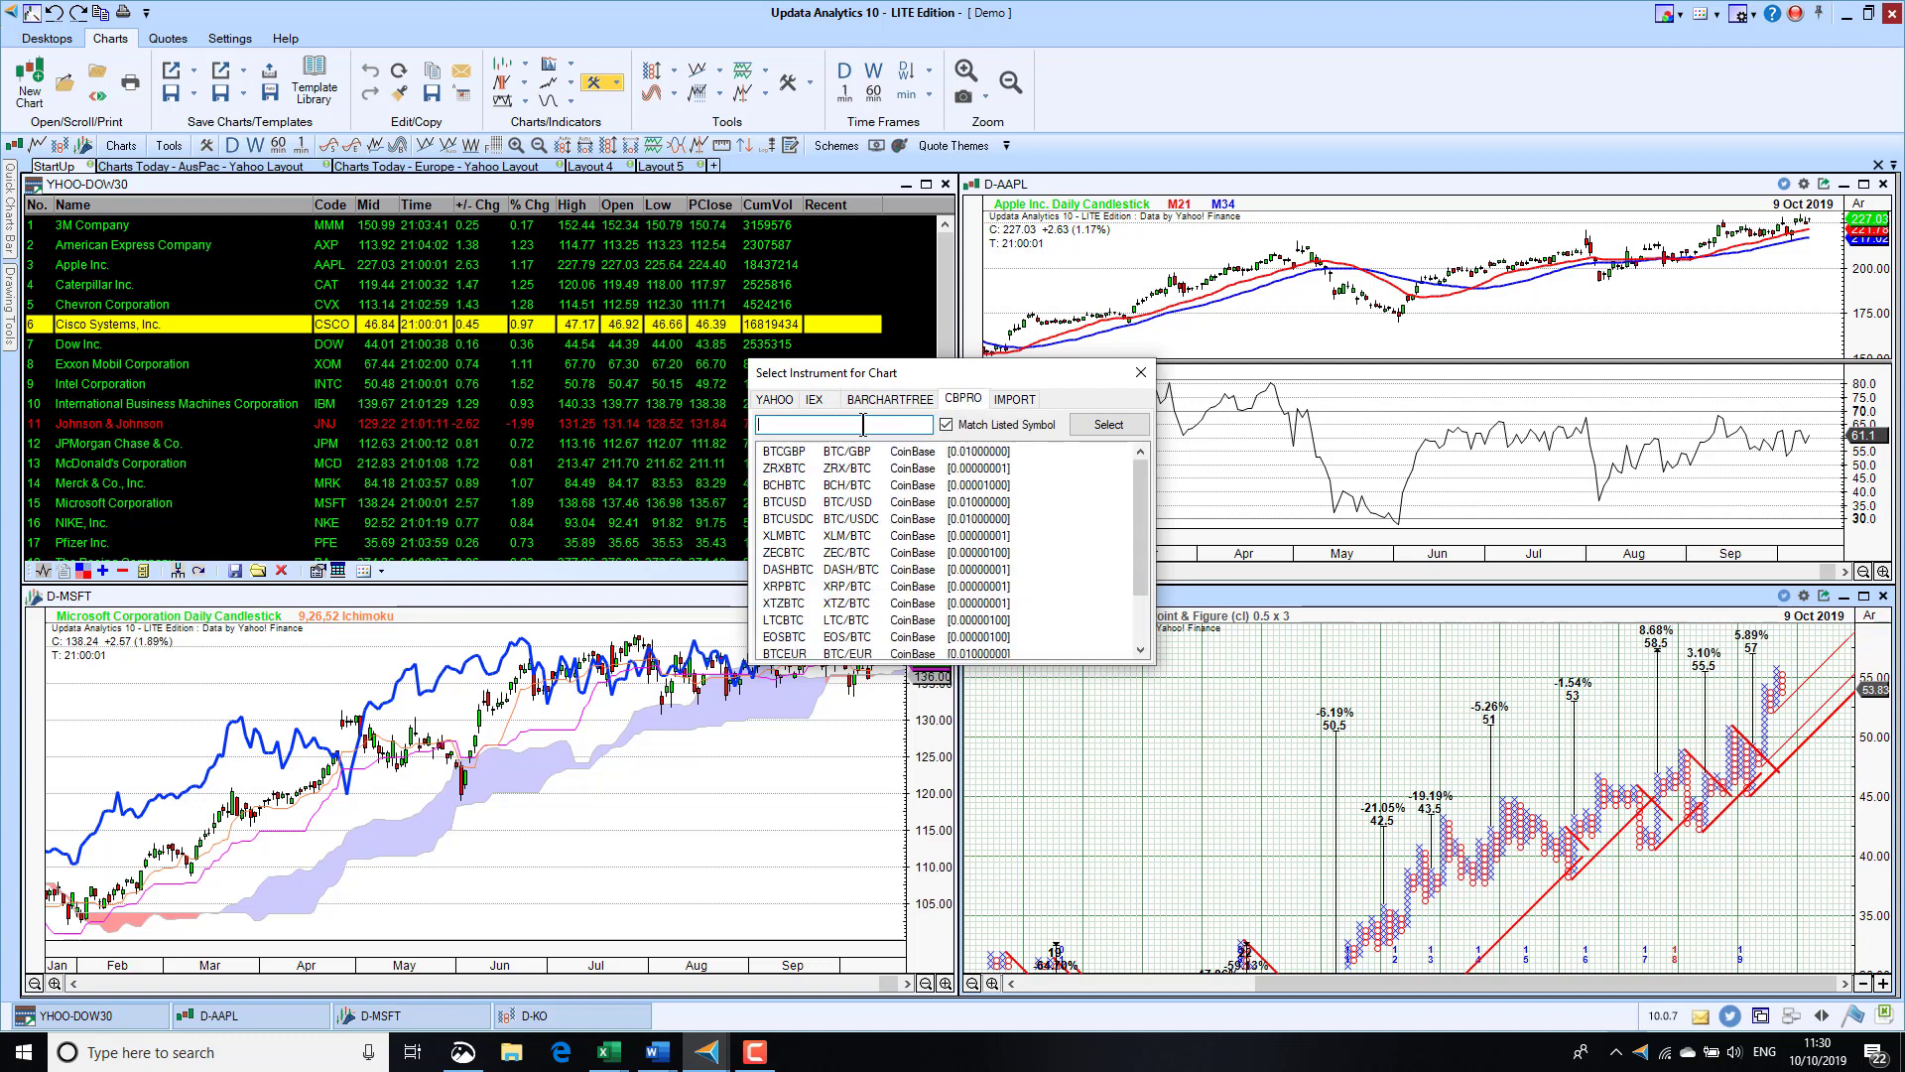
double_click(785, 503)
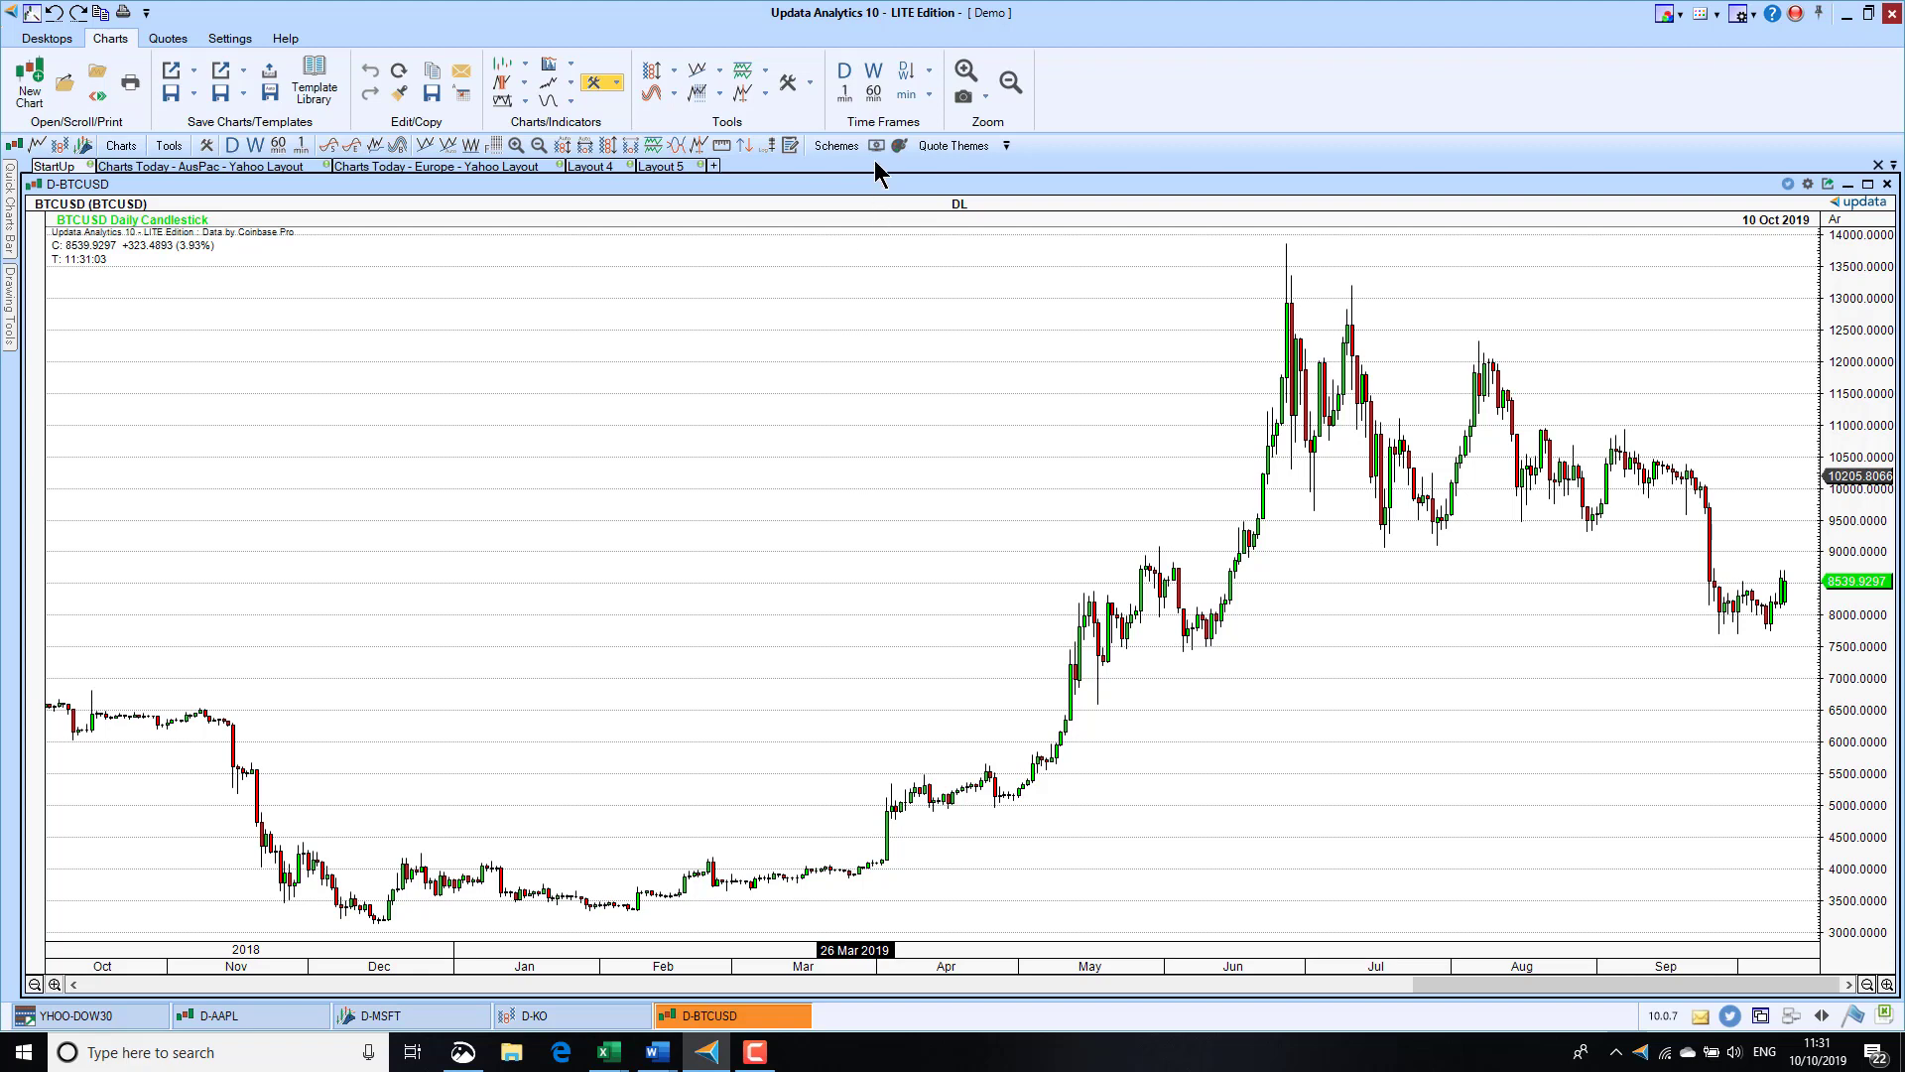
click(873, 92)
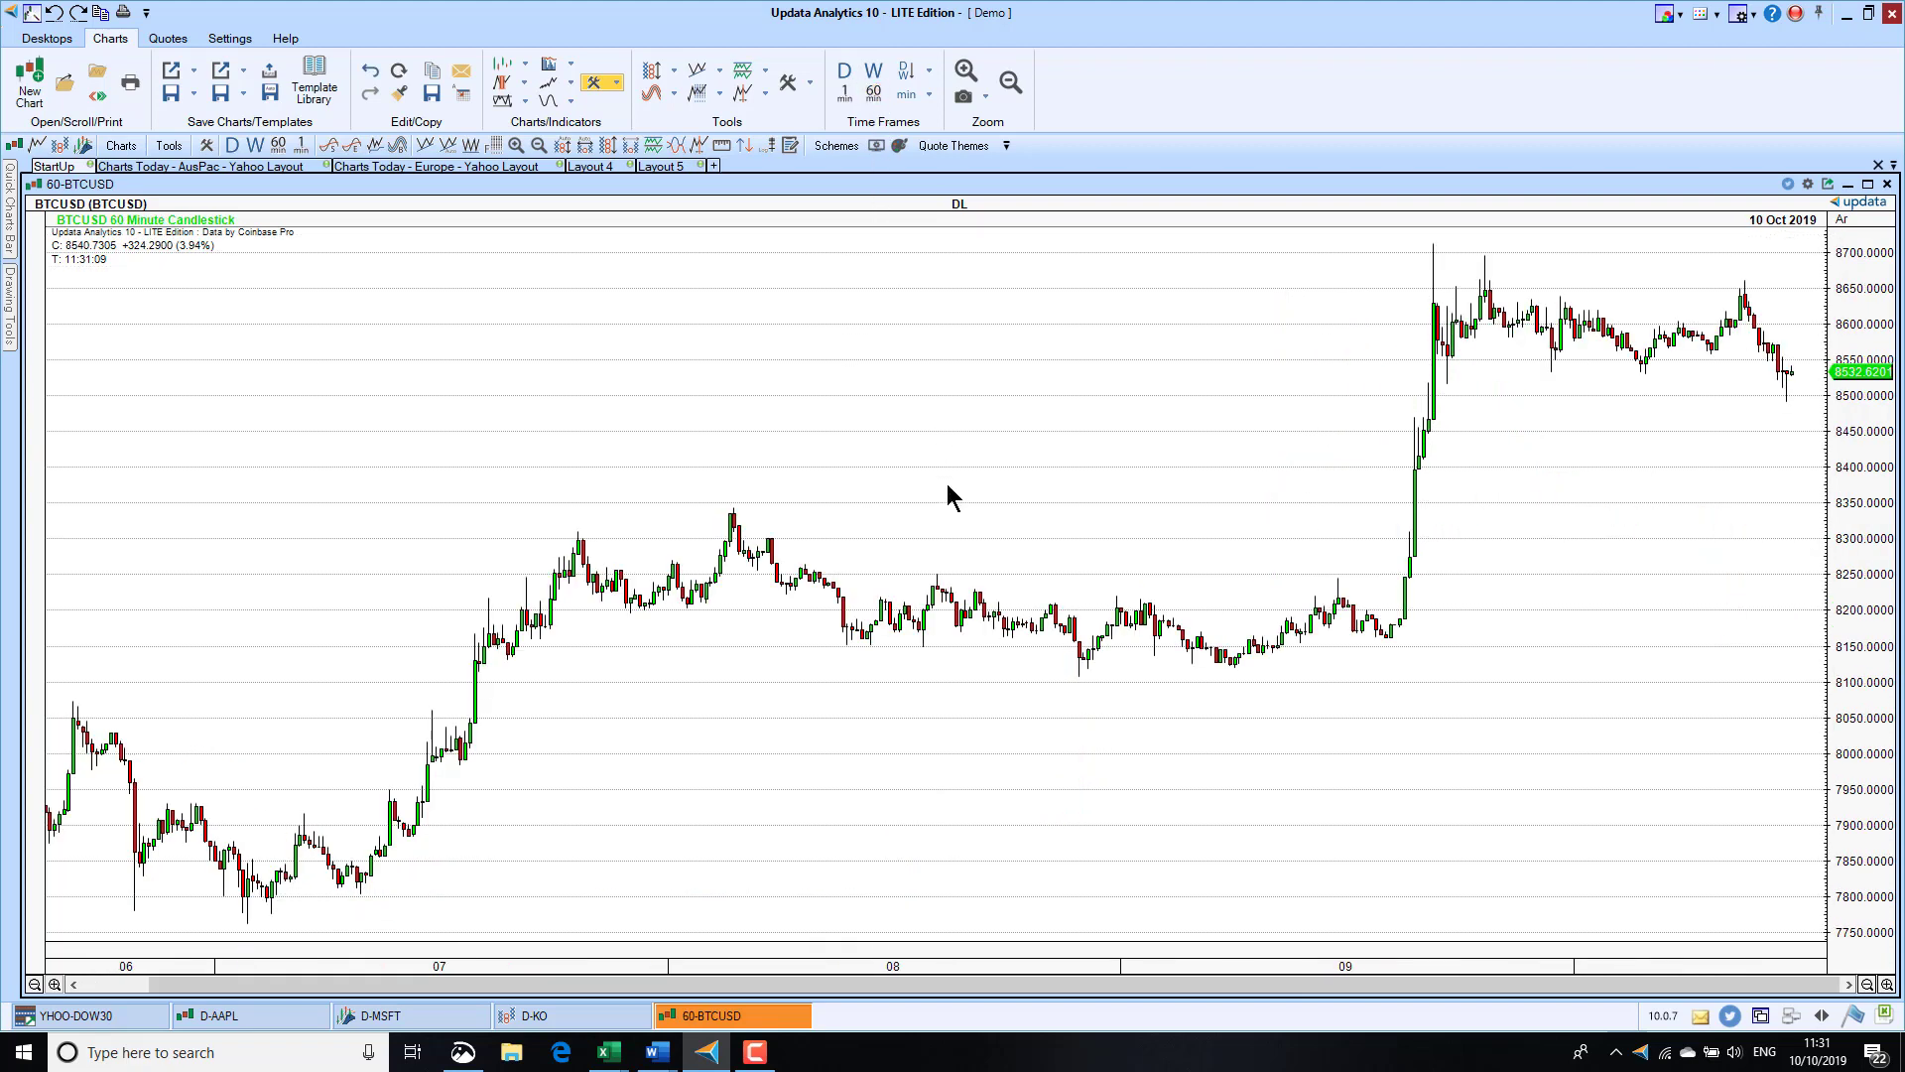
click(1887, 184)
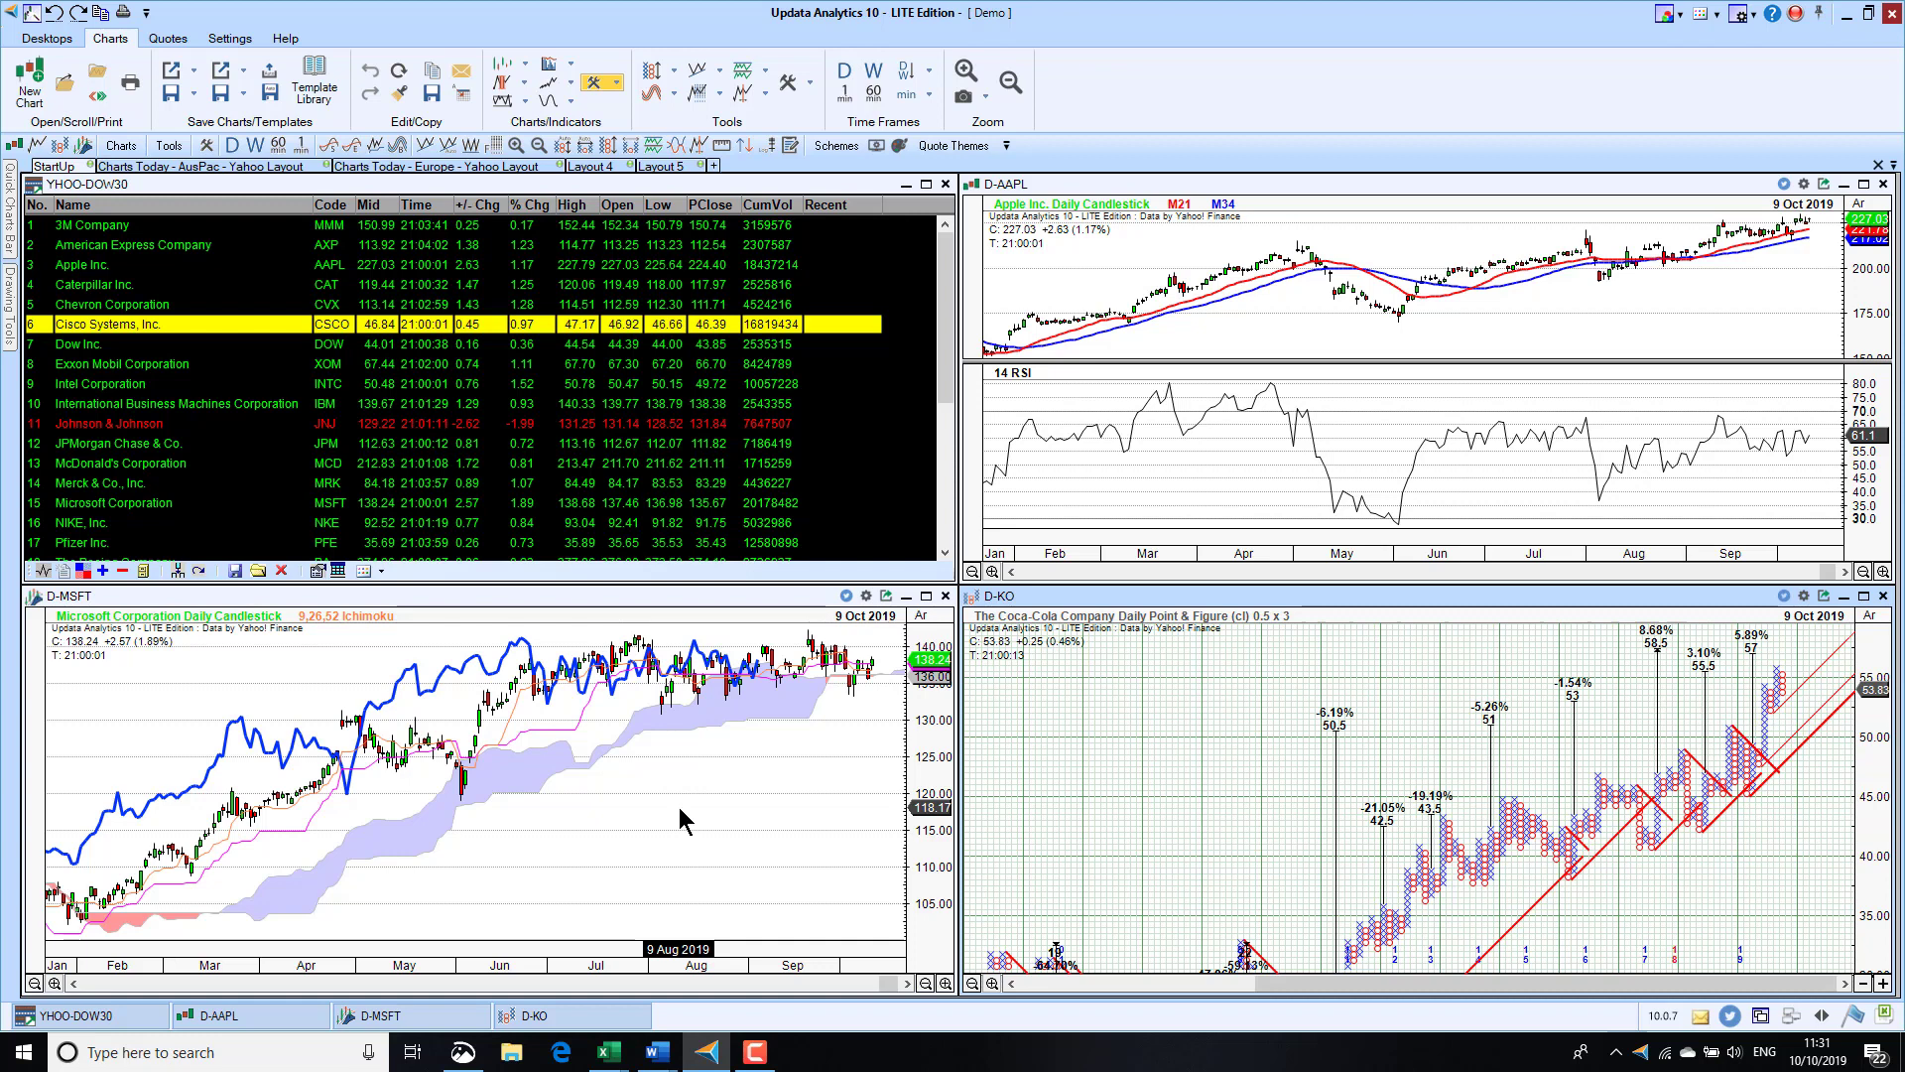
Step: Look at the Charts Today - AusPac - Yahoo Layout and return to the StartUp layout
click(54, 40)
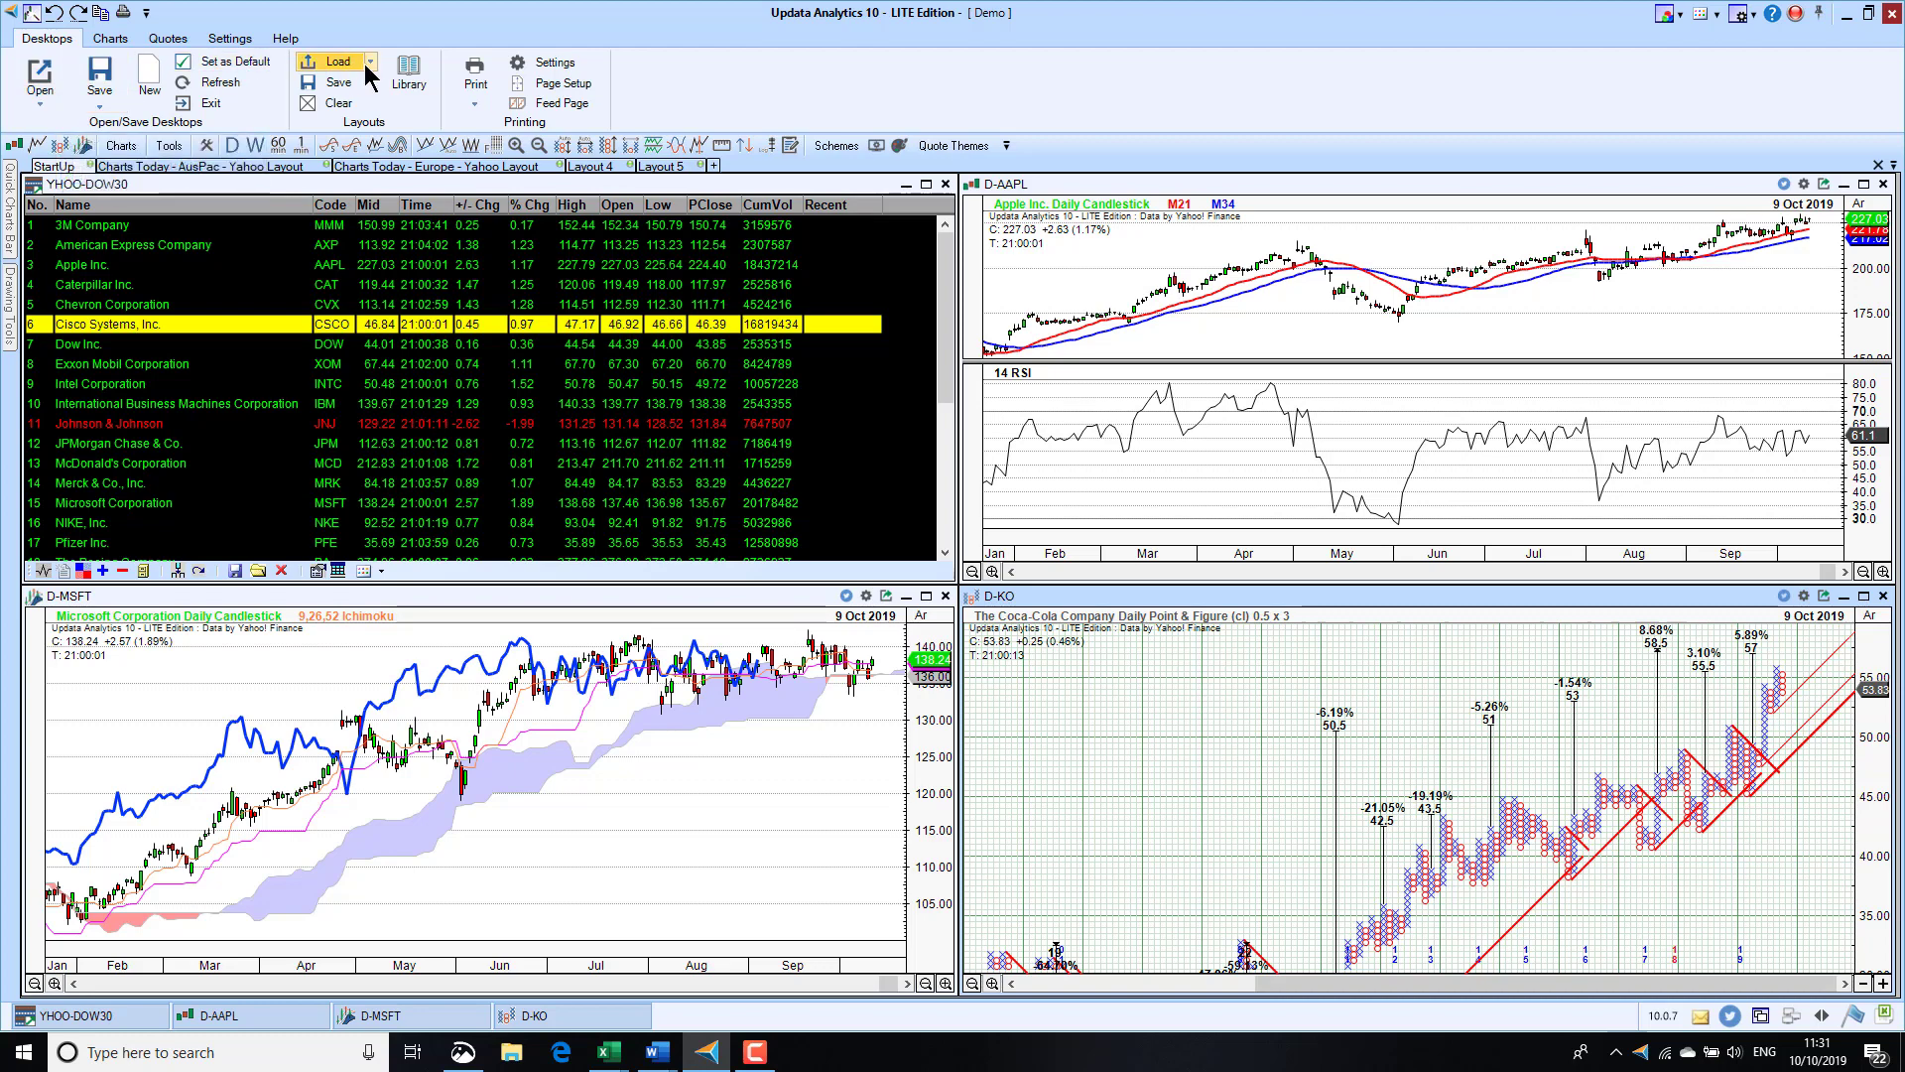
click(198, 167)
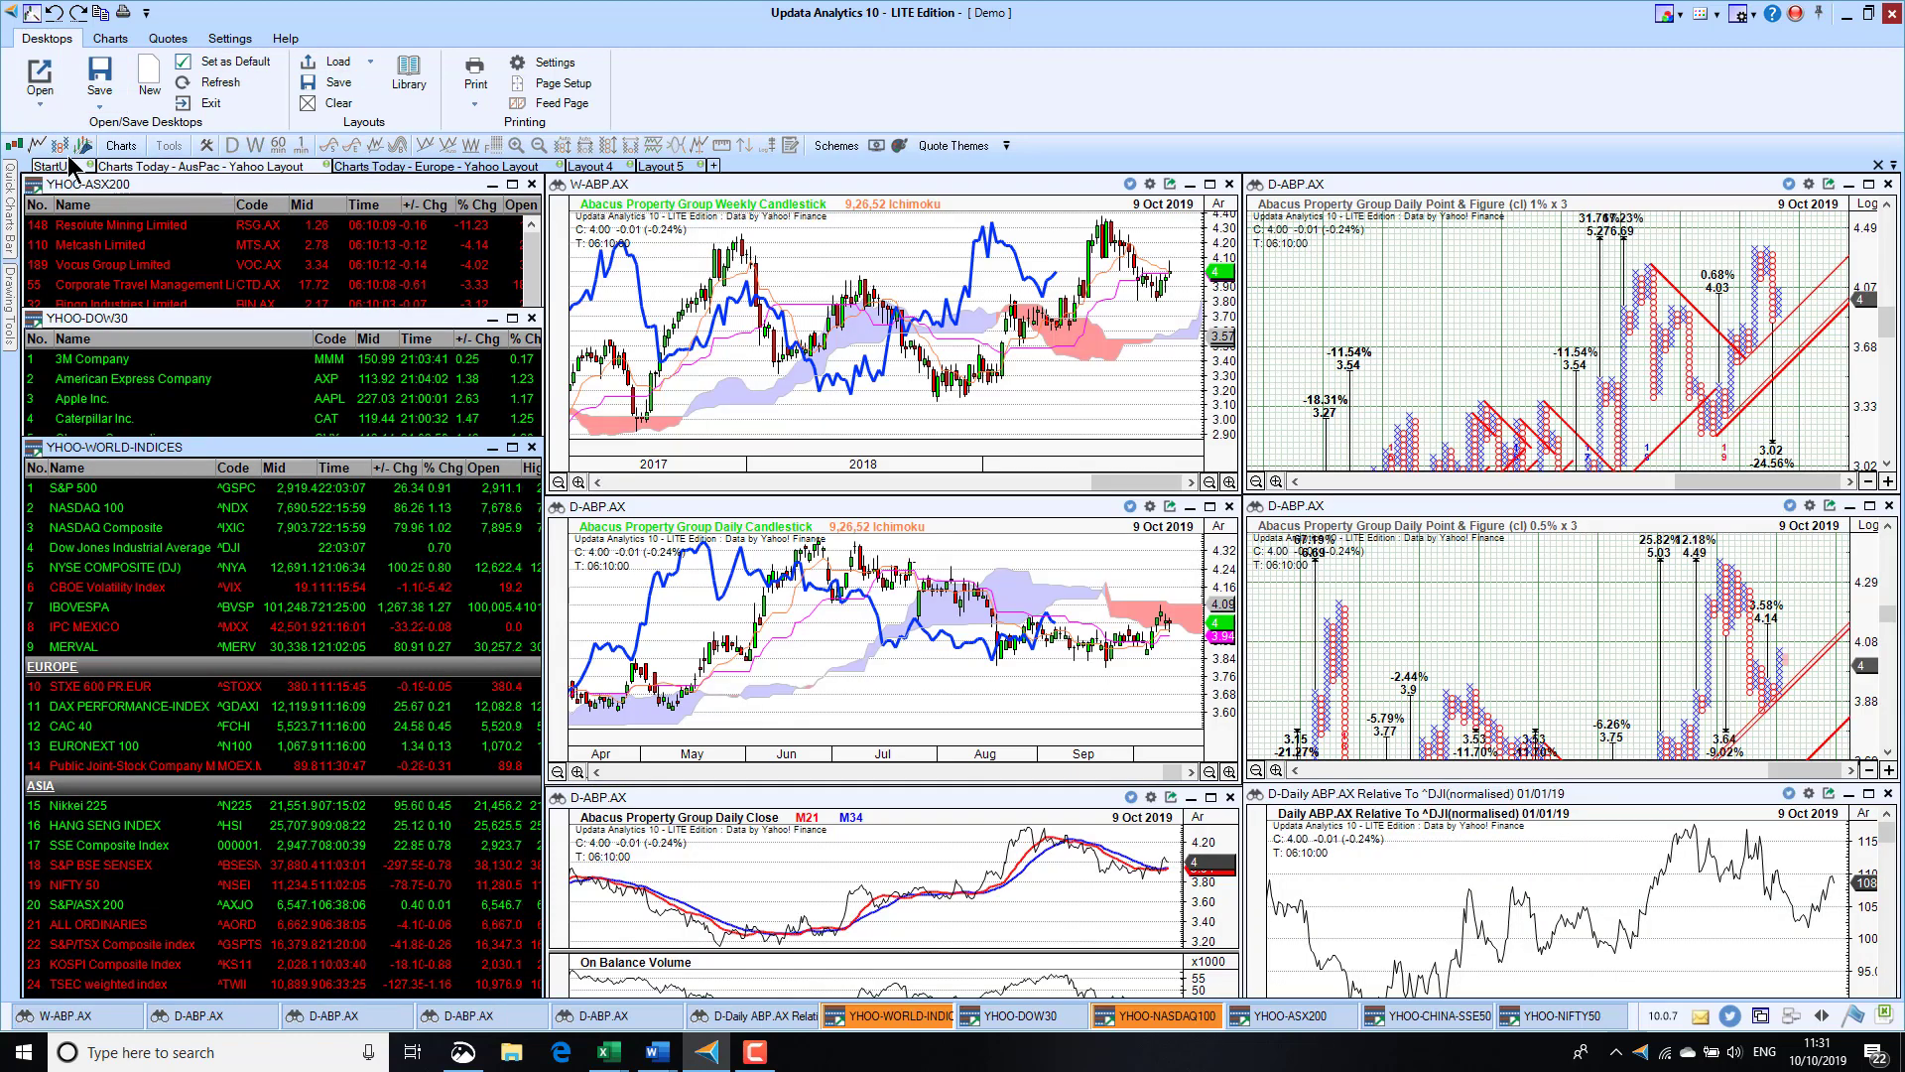
click(69, 169)
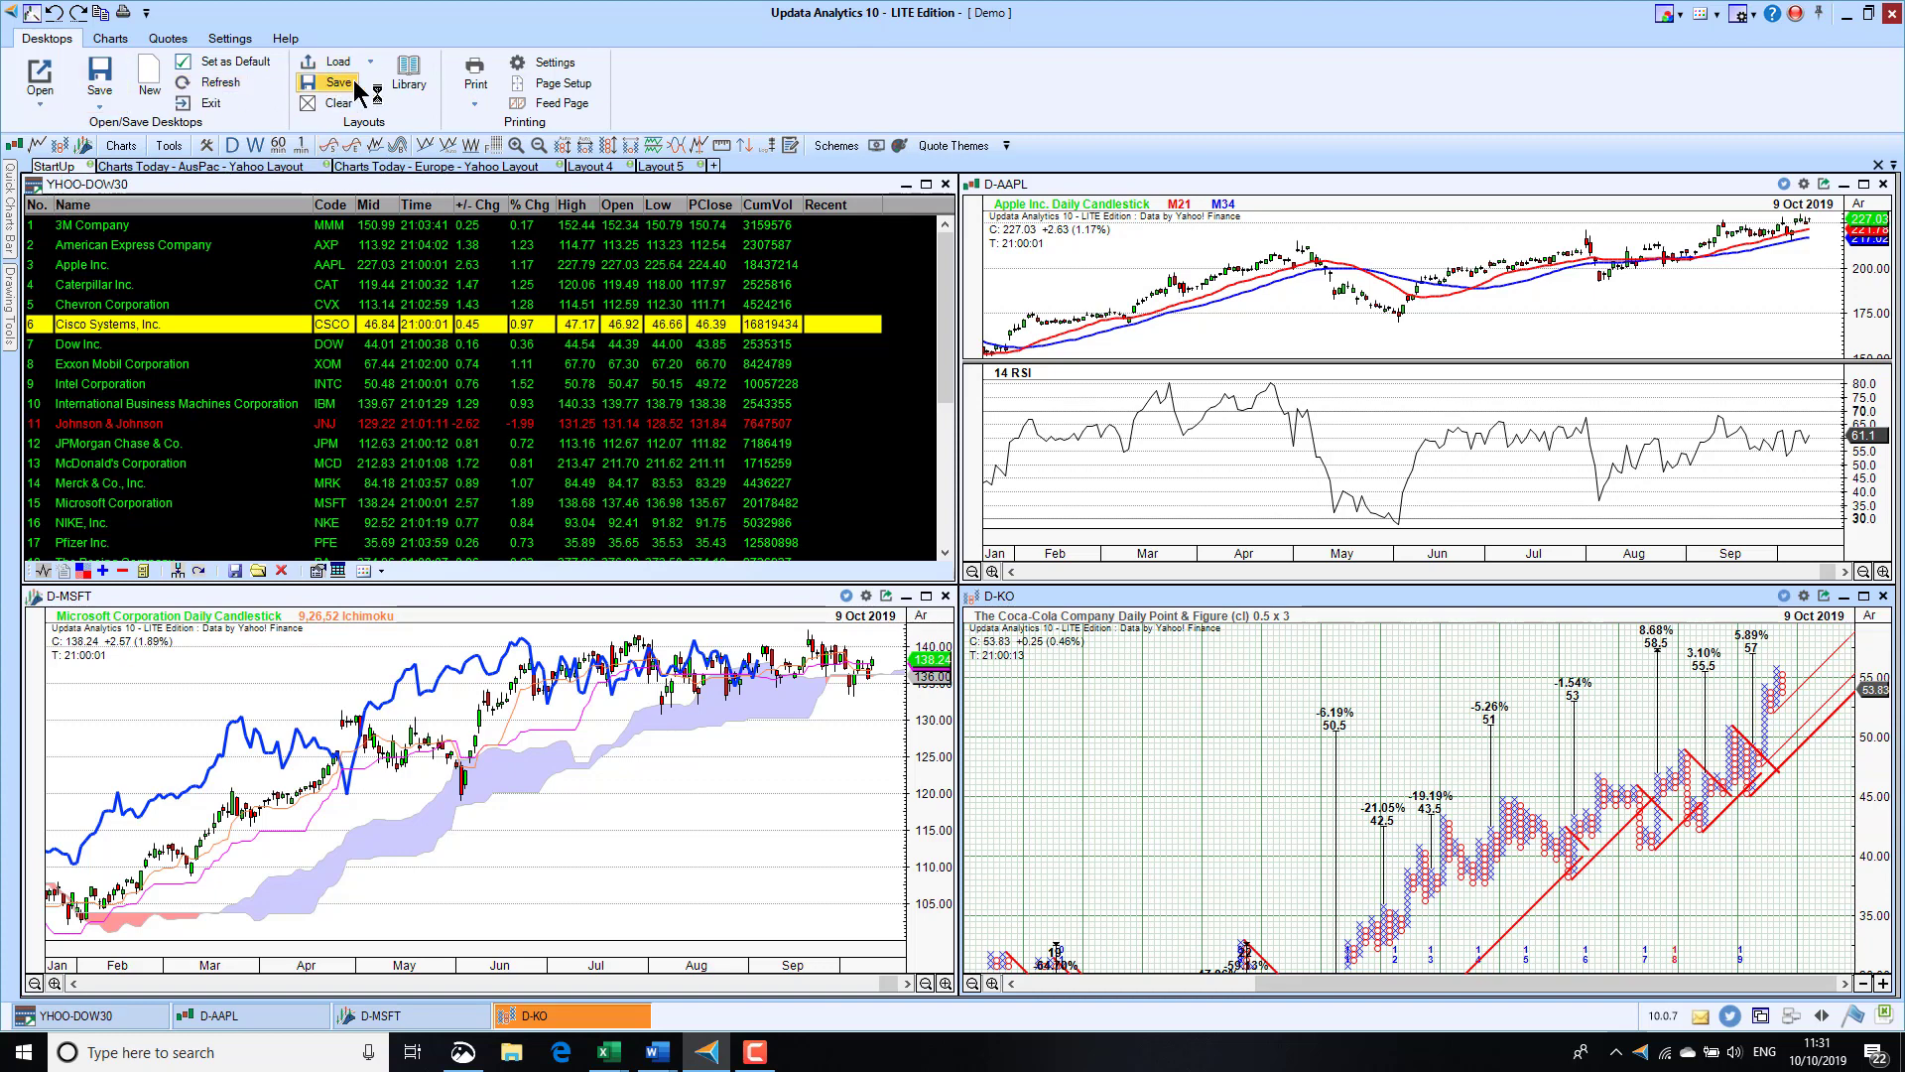
Step: Browse the Yahoo Finance layouts in the layout library with previously downloaded items included, and close the library
click(409, 79)
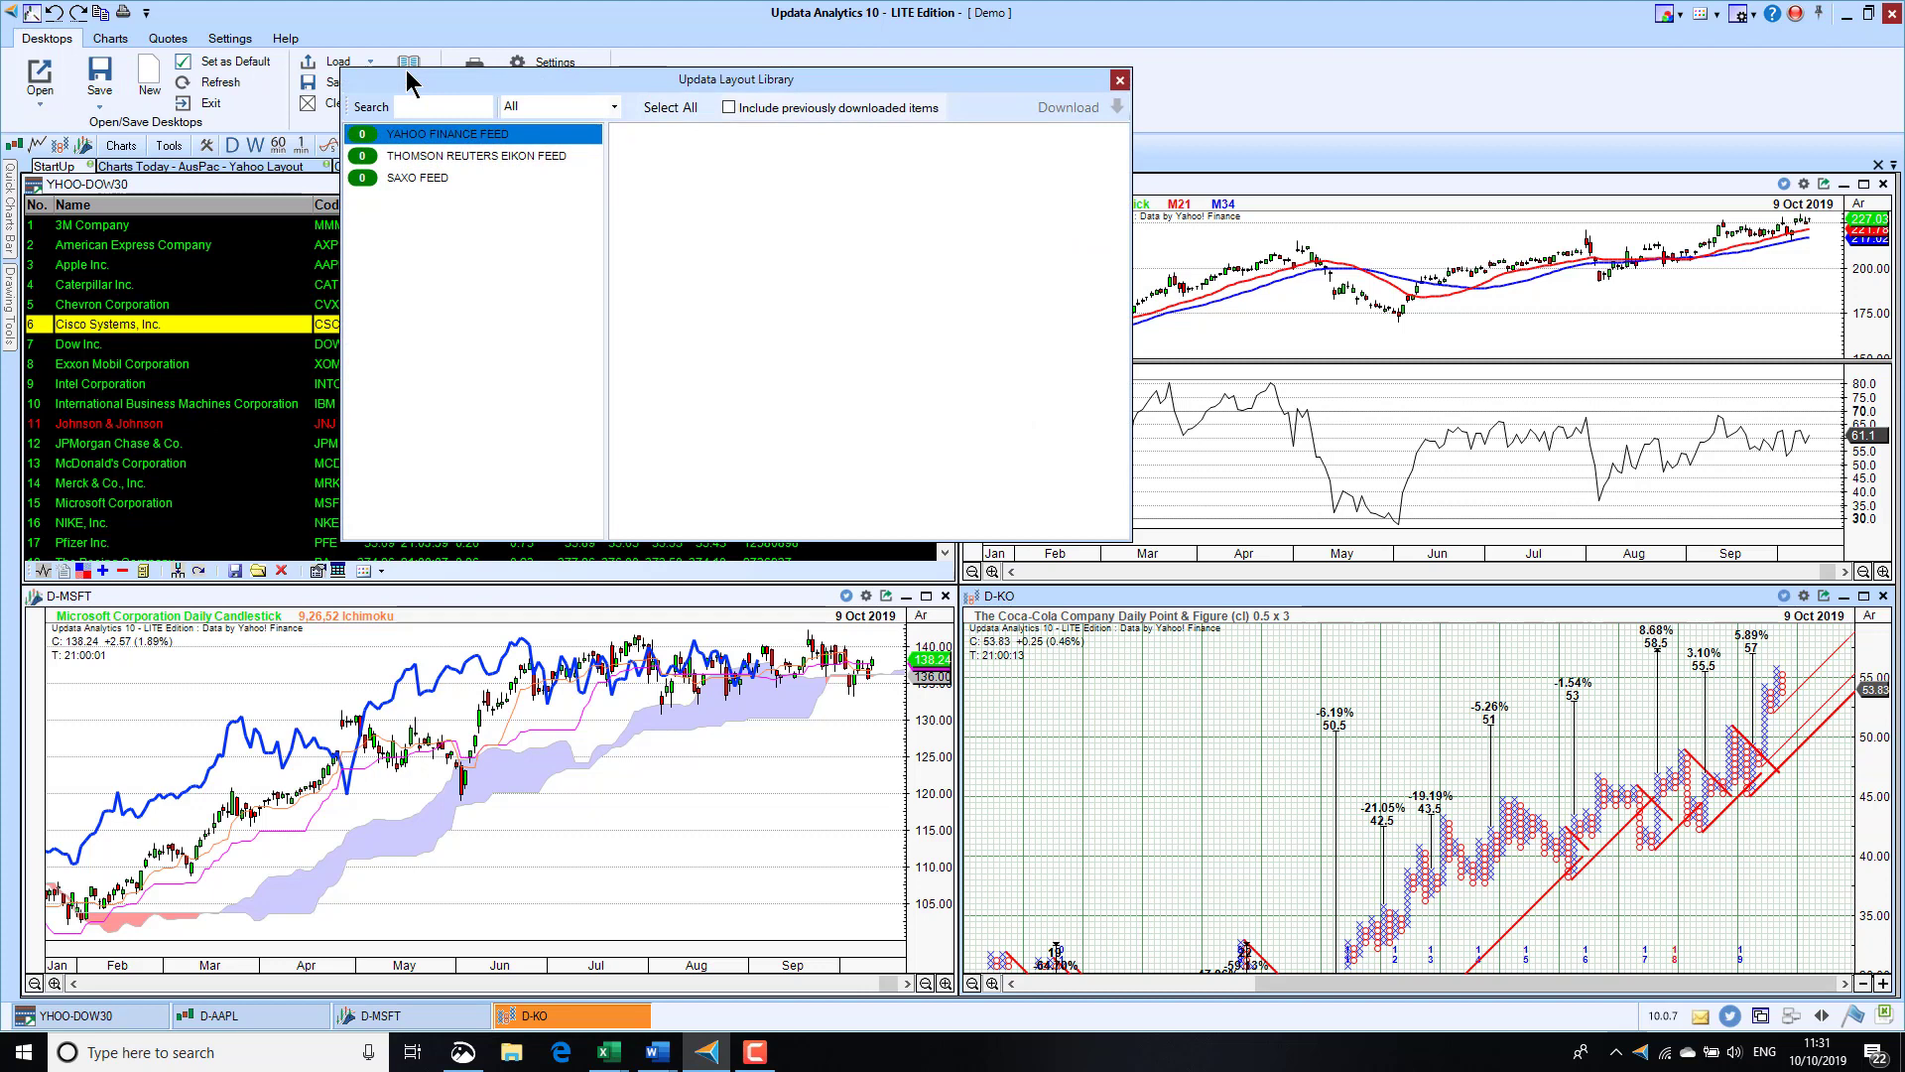
click(727, 109)
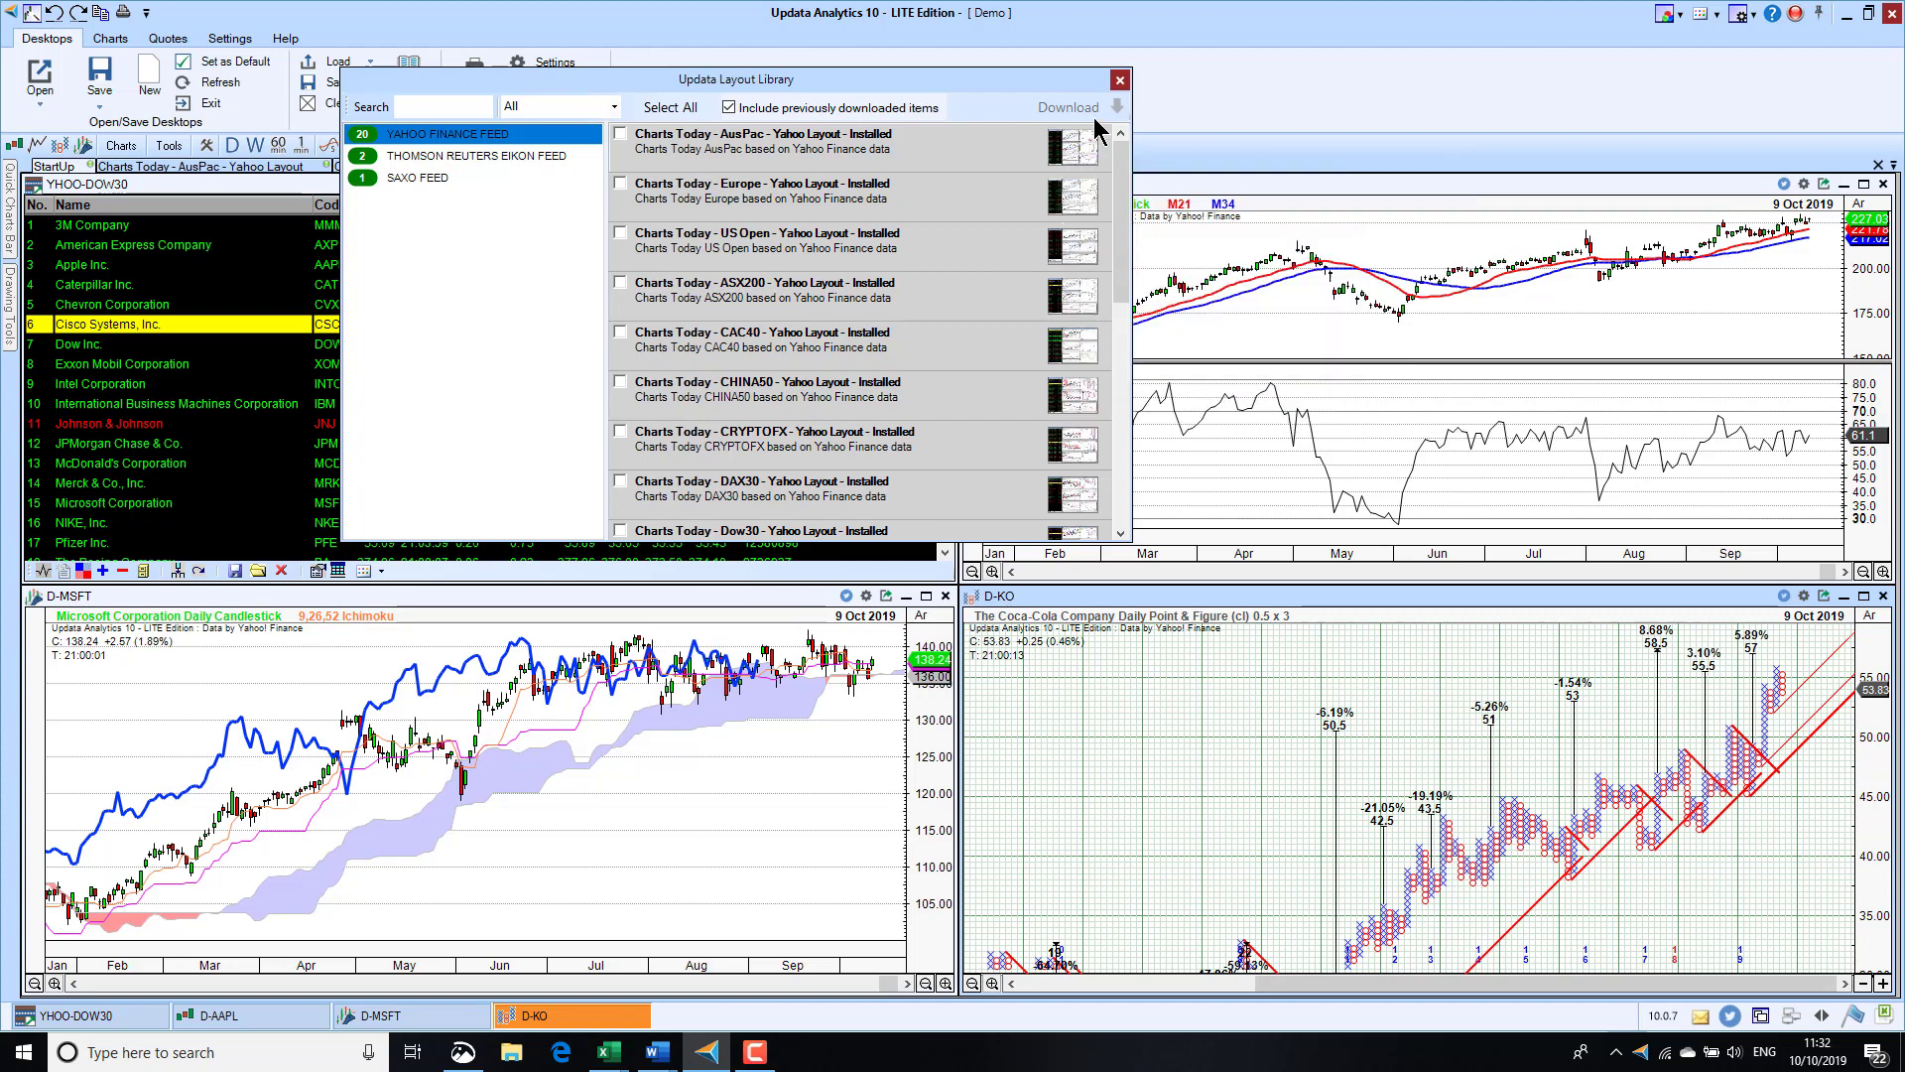
click(1120, 79)
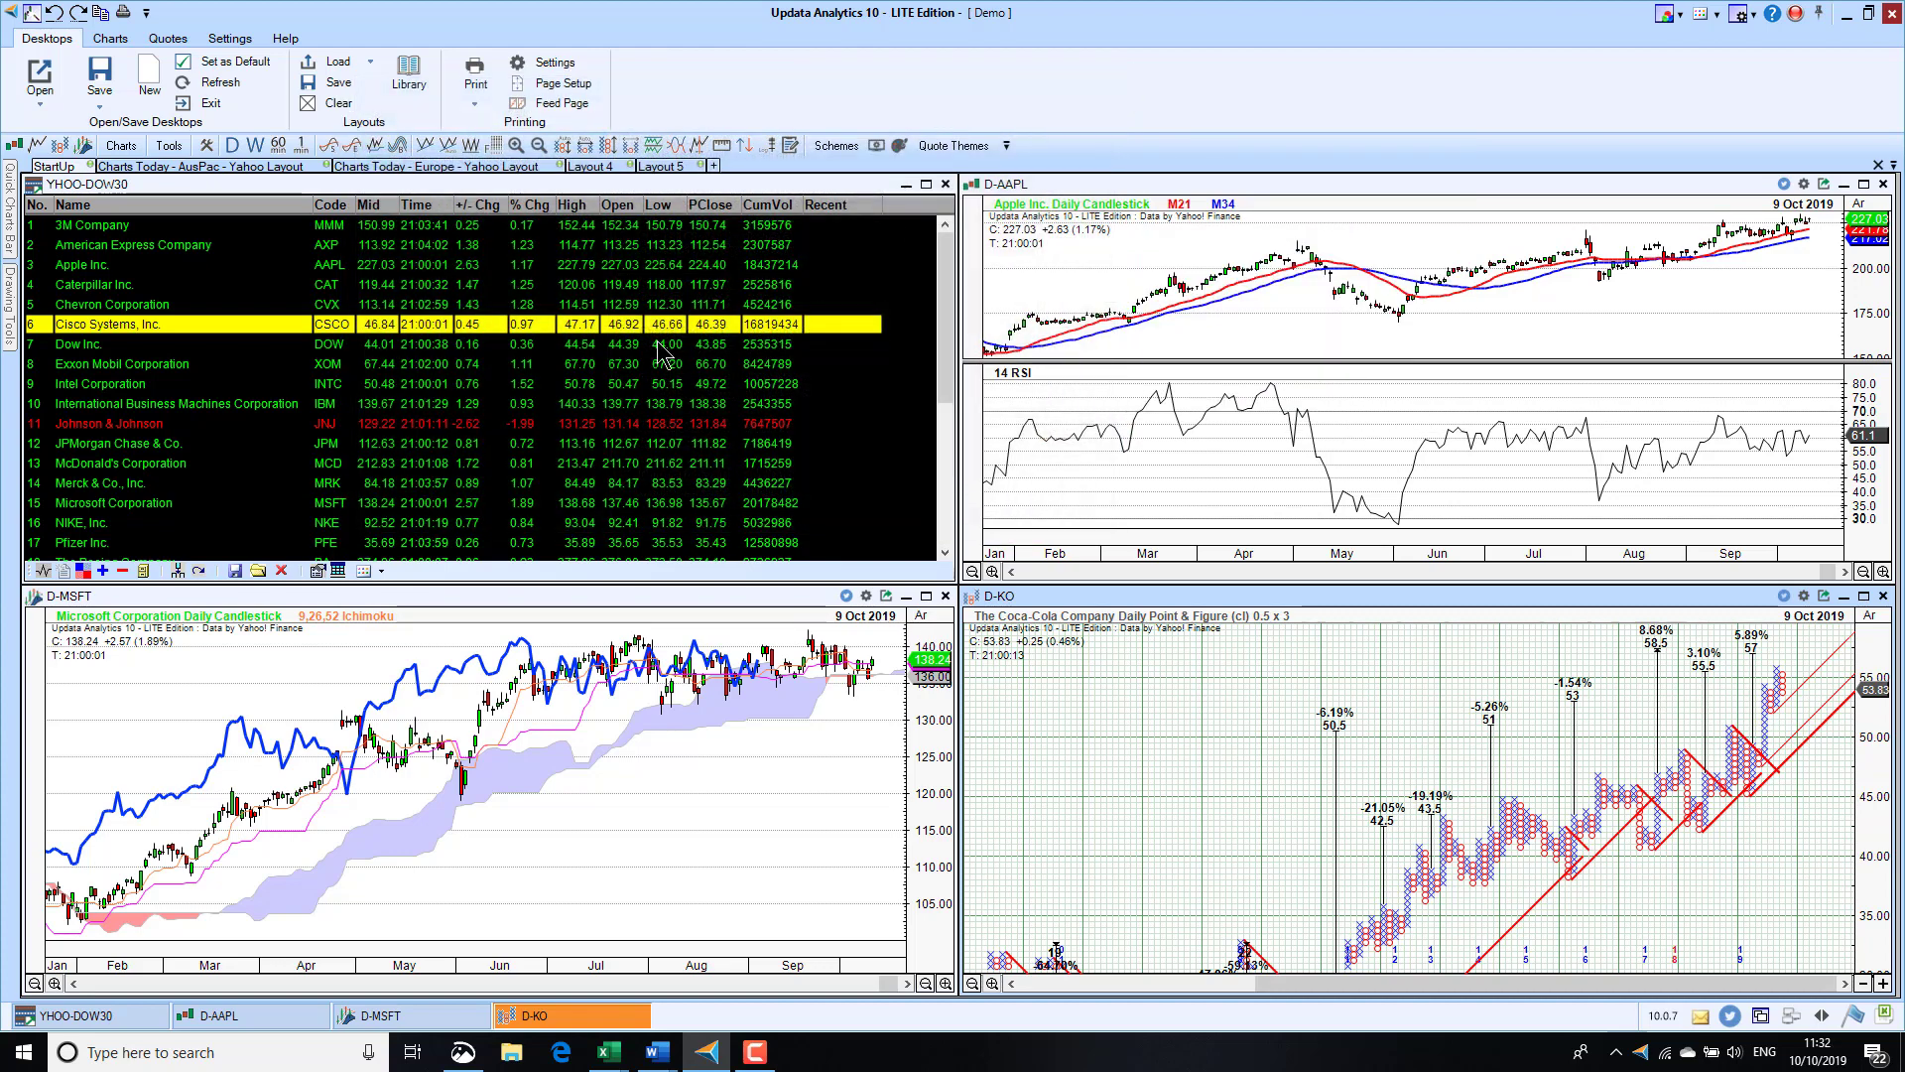
Step: Show CAC 40 in the linked charts of the Charts Today - AusPac layout, and return to the StartUp layout
click(235, 167)
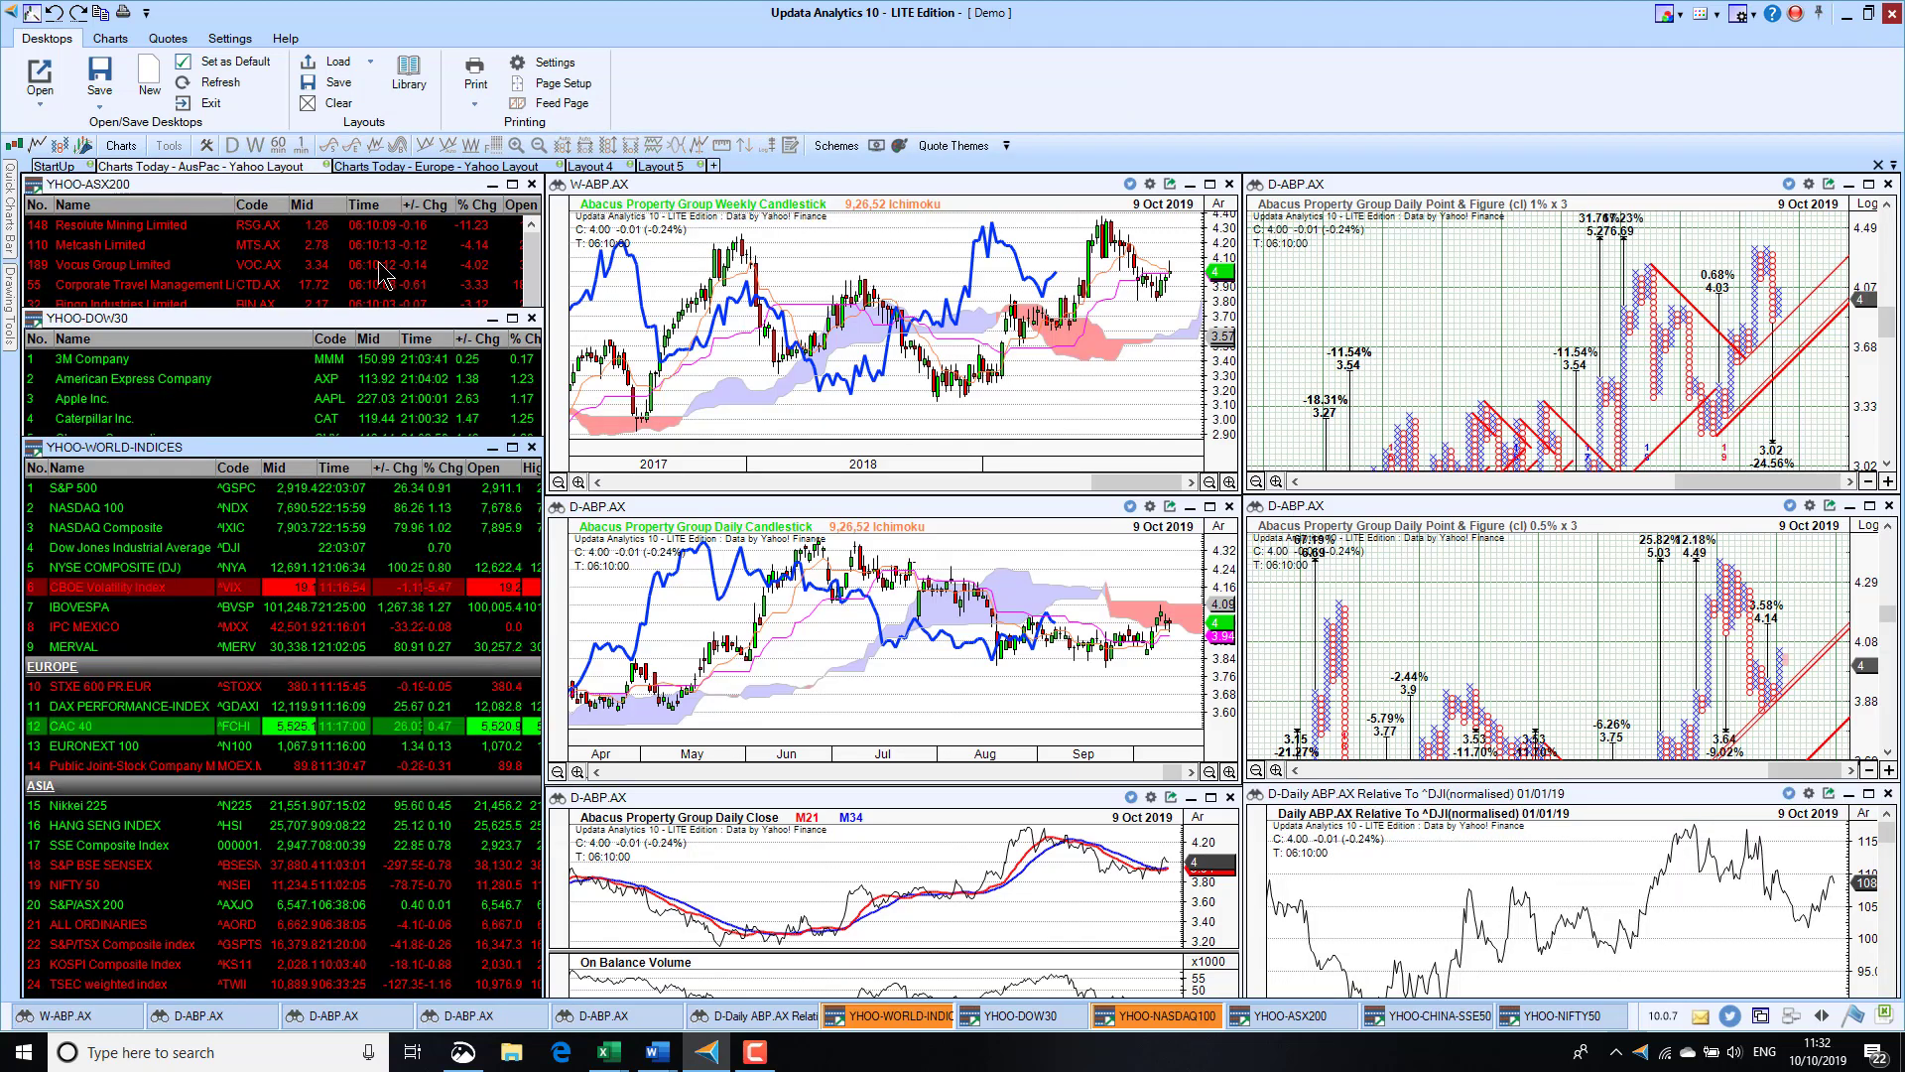
click(129, 725)
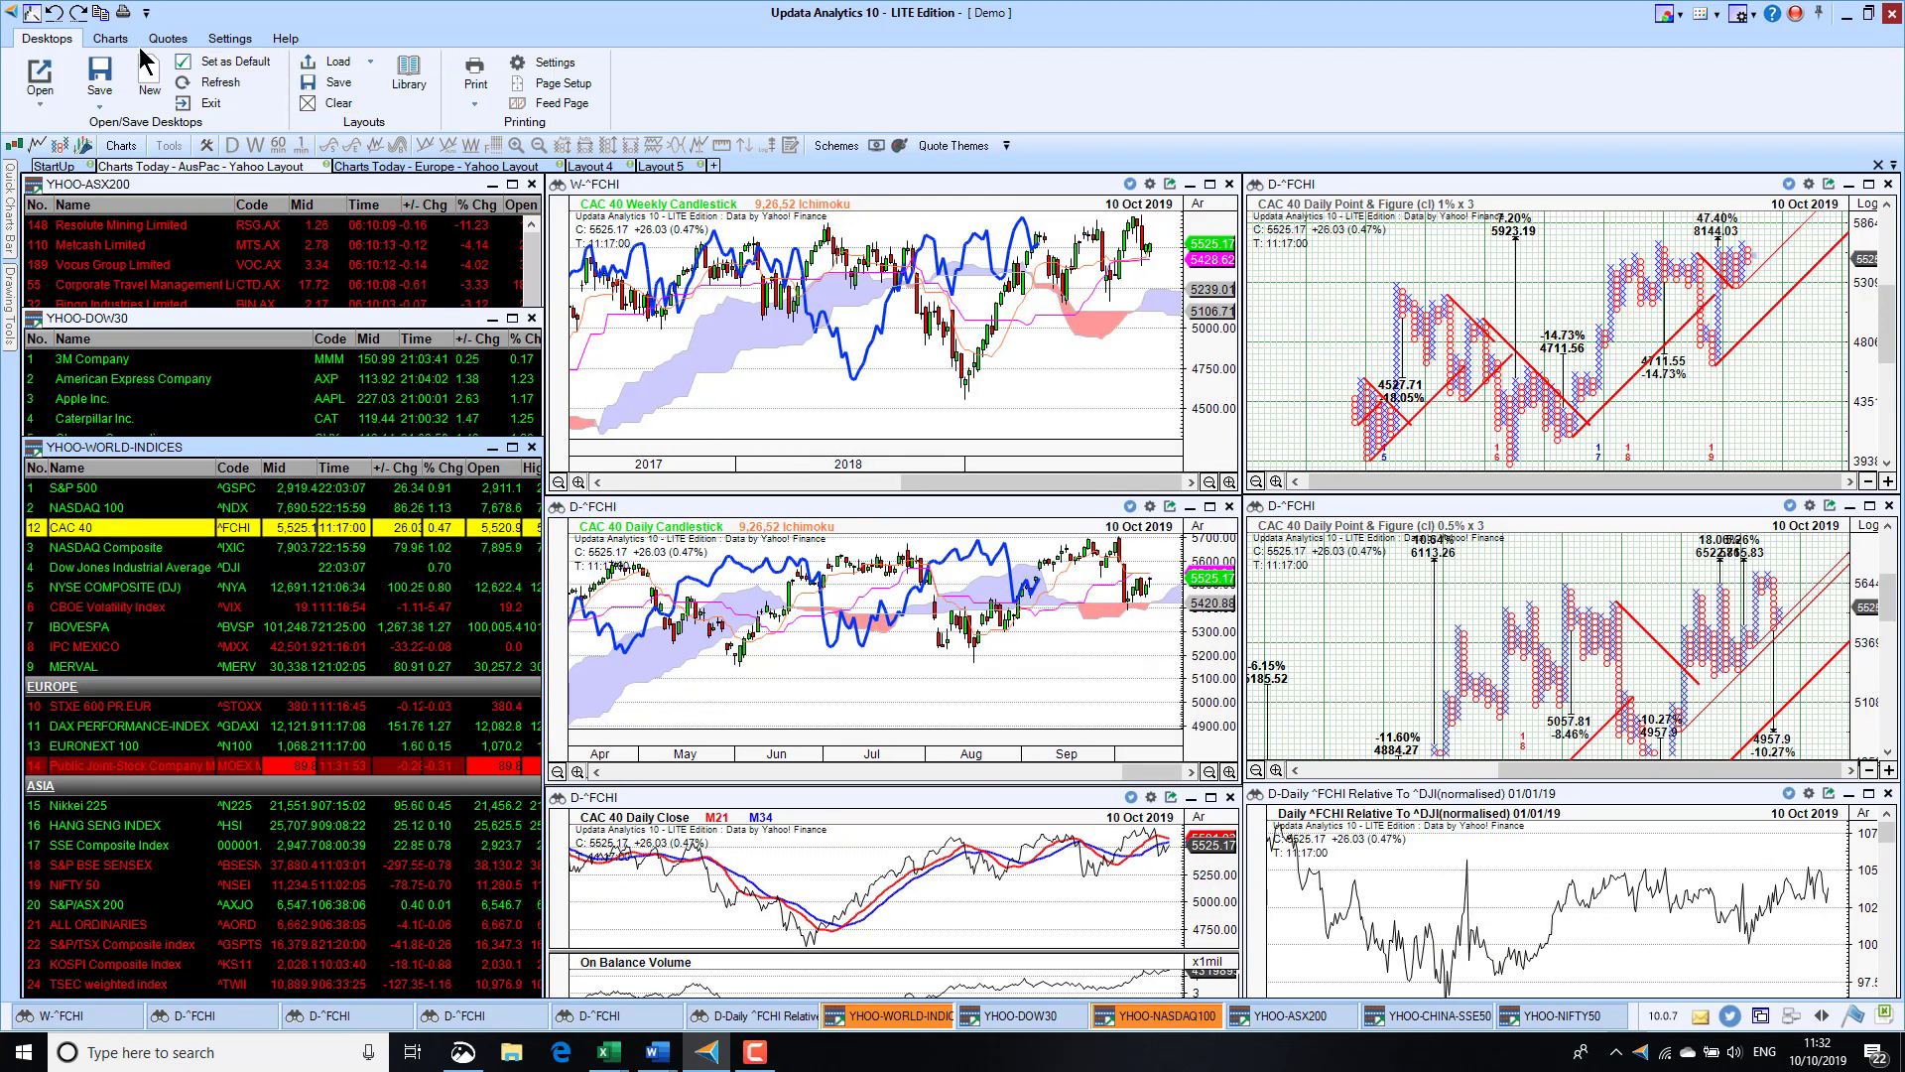
click(71, 169)
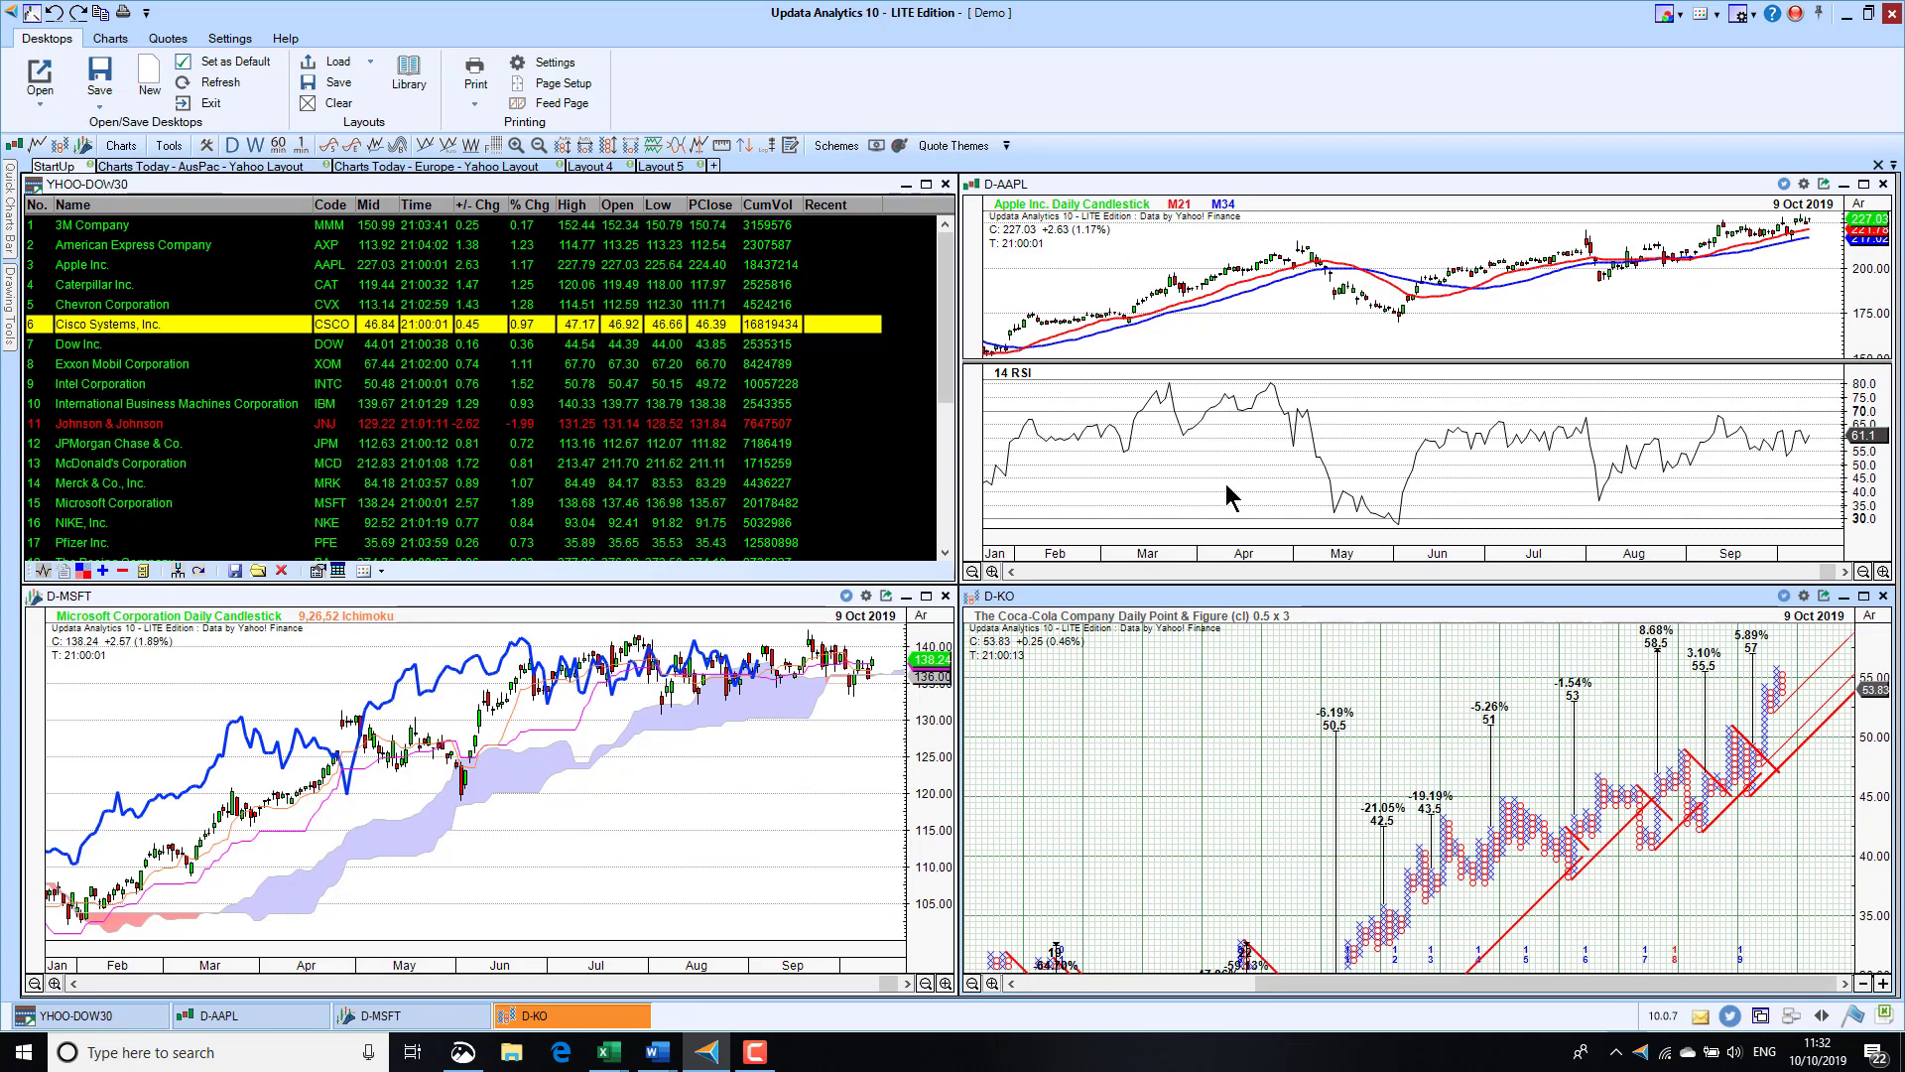
Step: Review the list of chart types available for drawing a chart
click(111, 39)
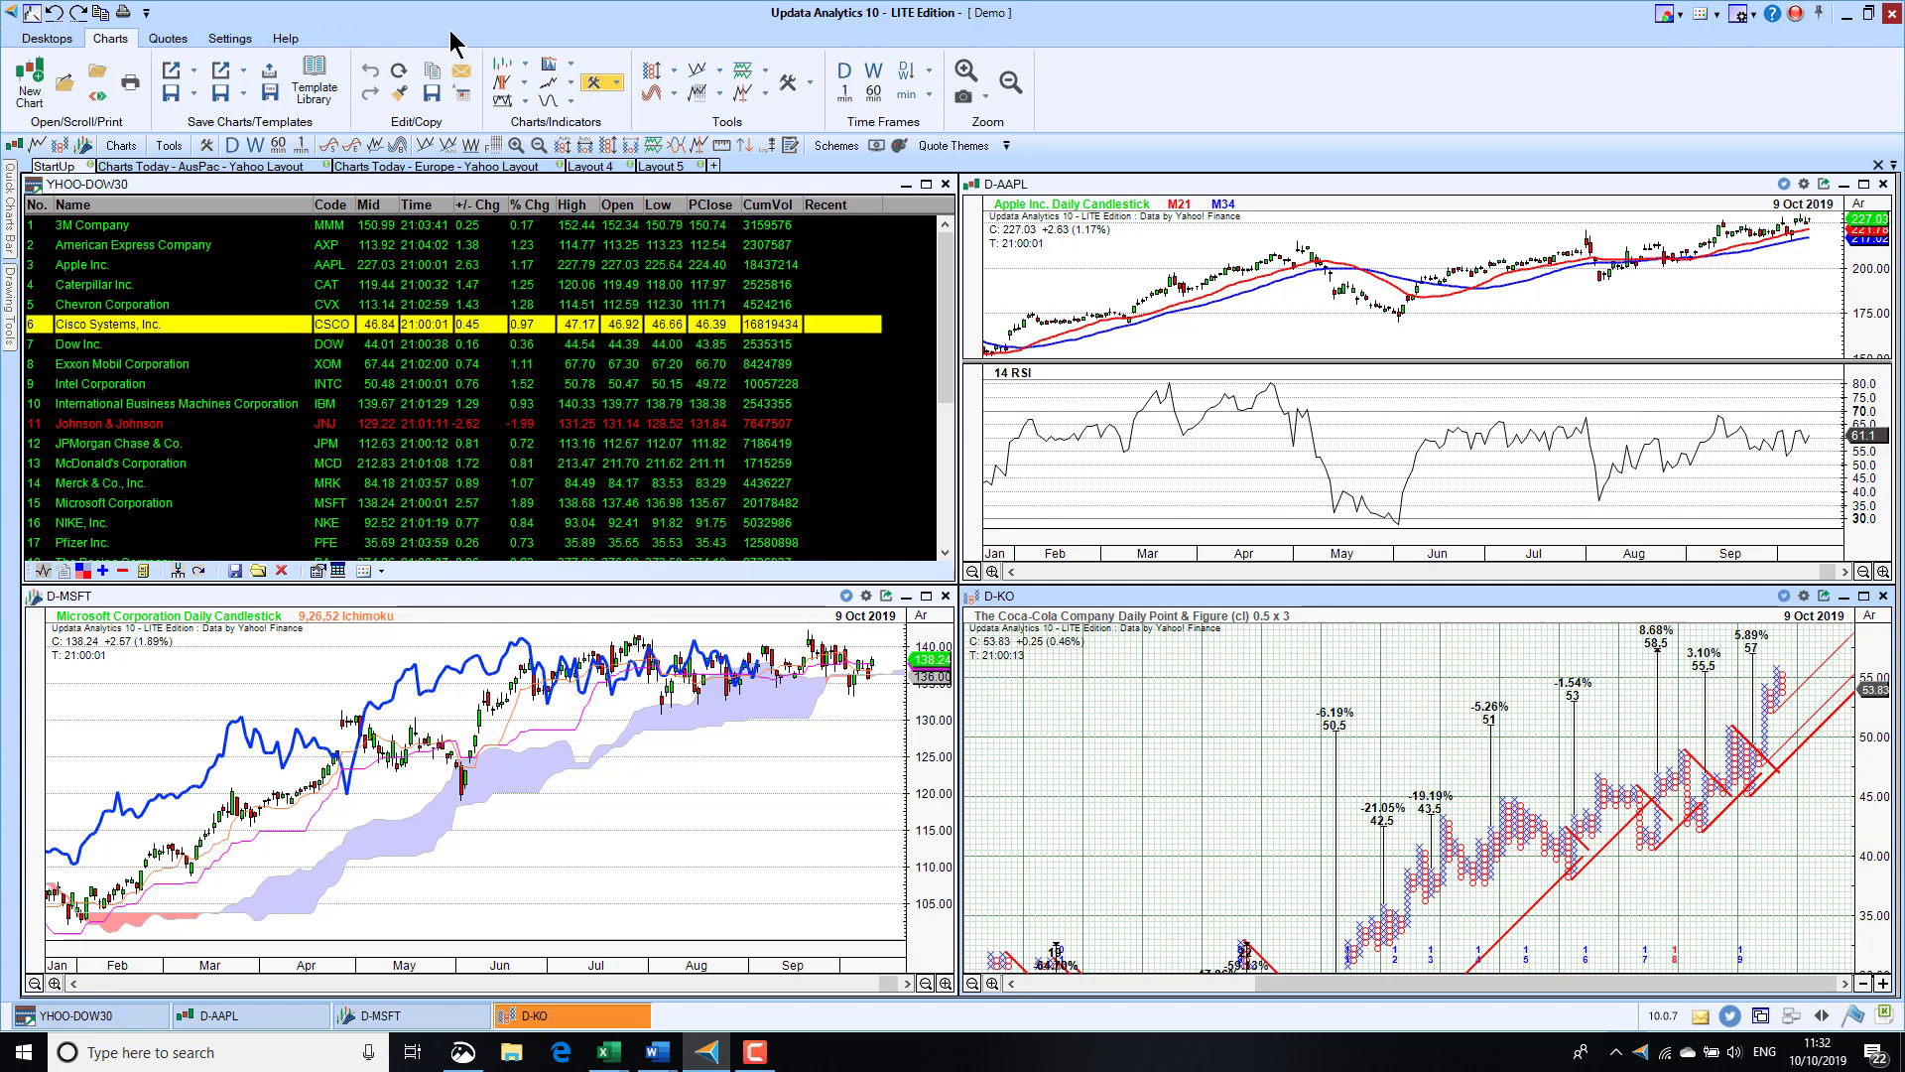
click(525, 66)
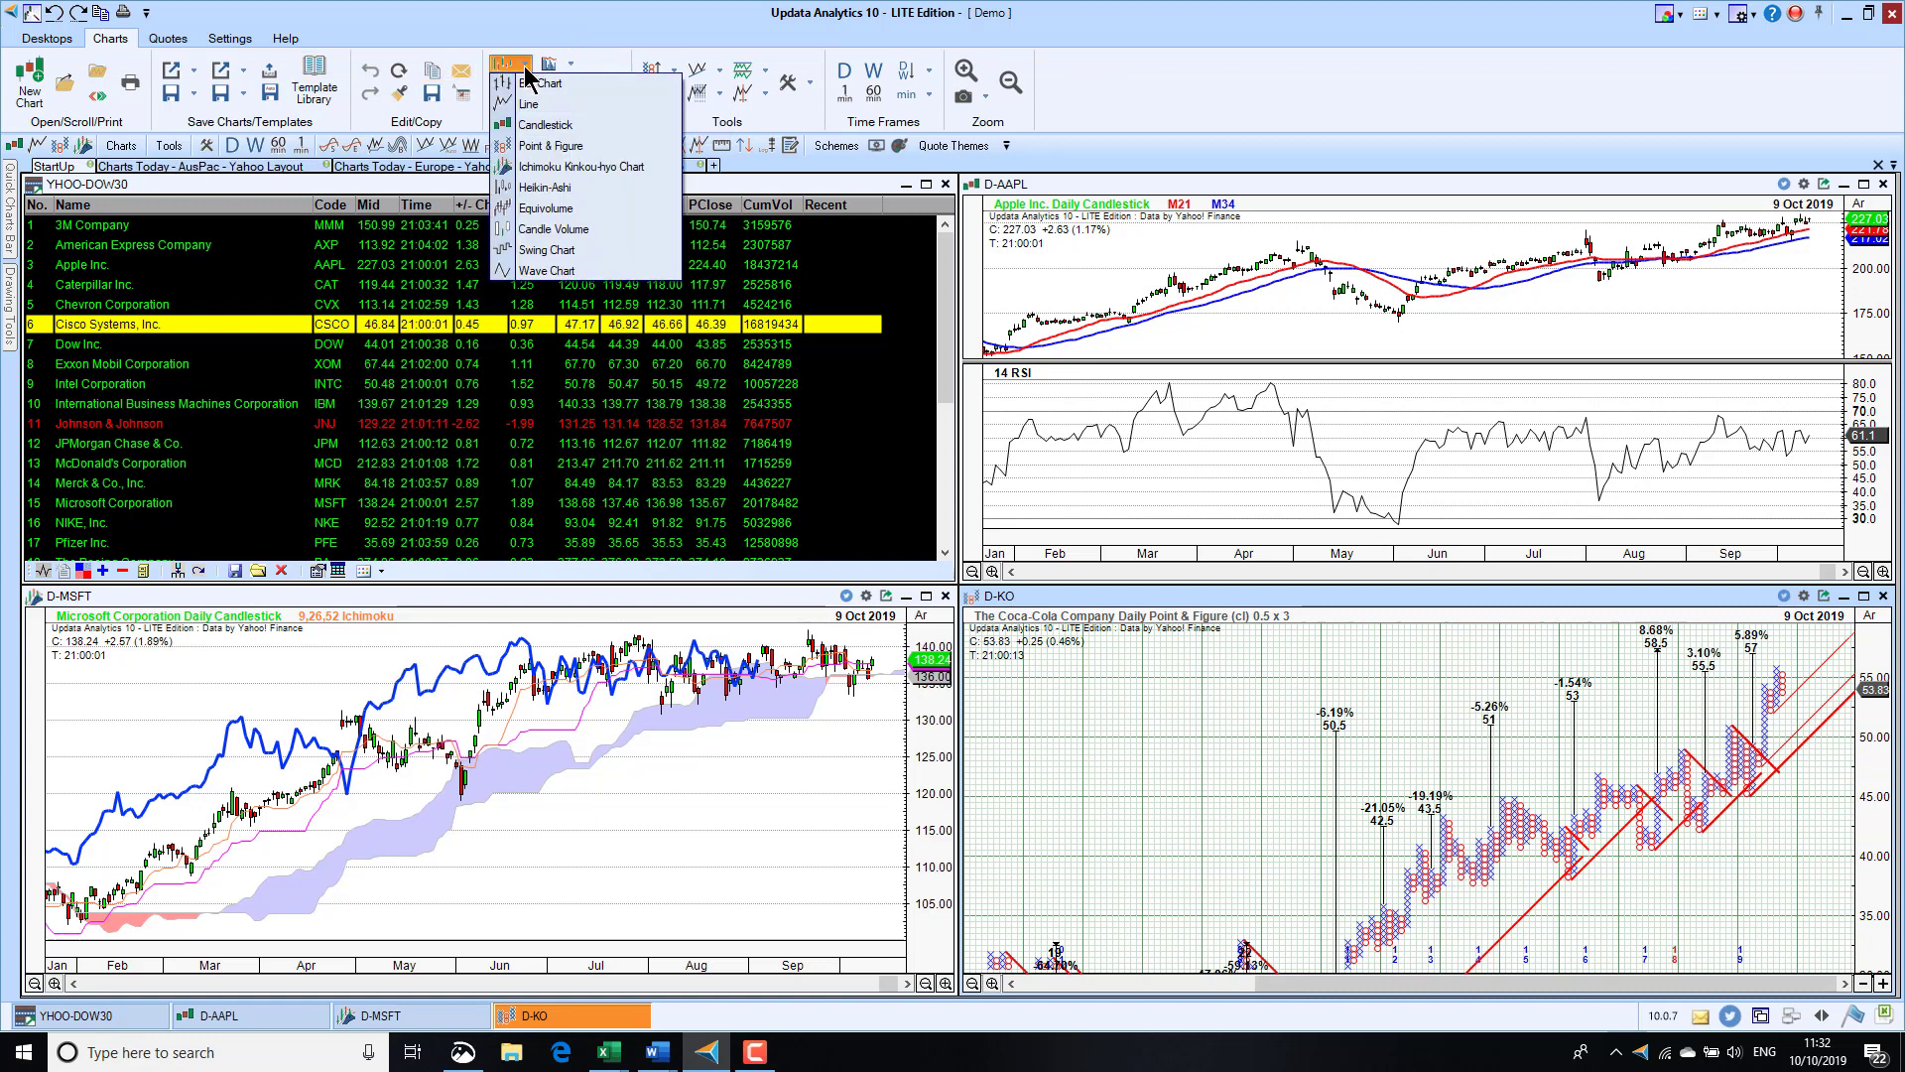
click(660, 65)
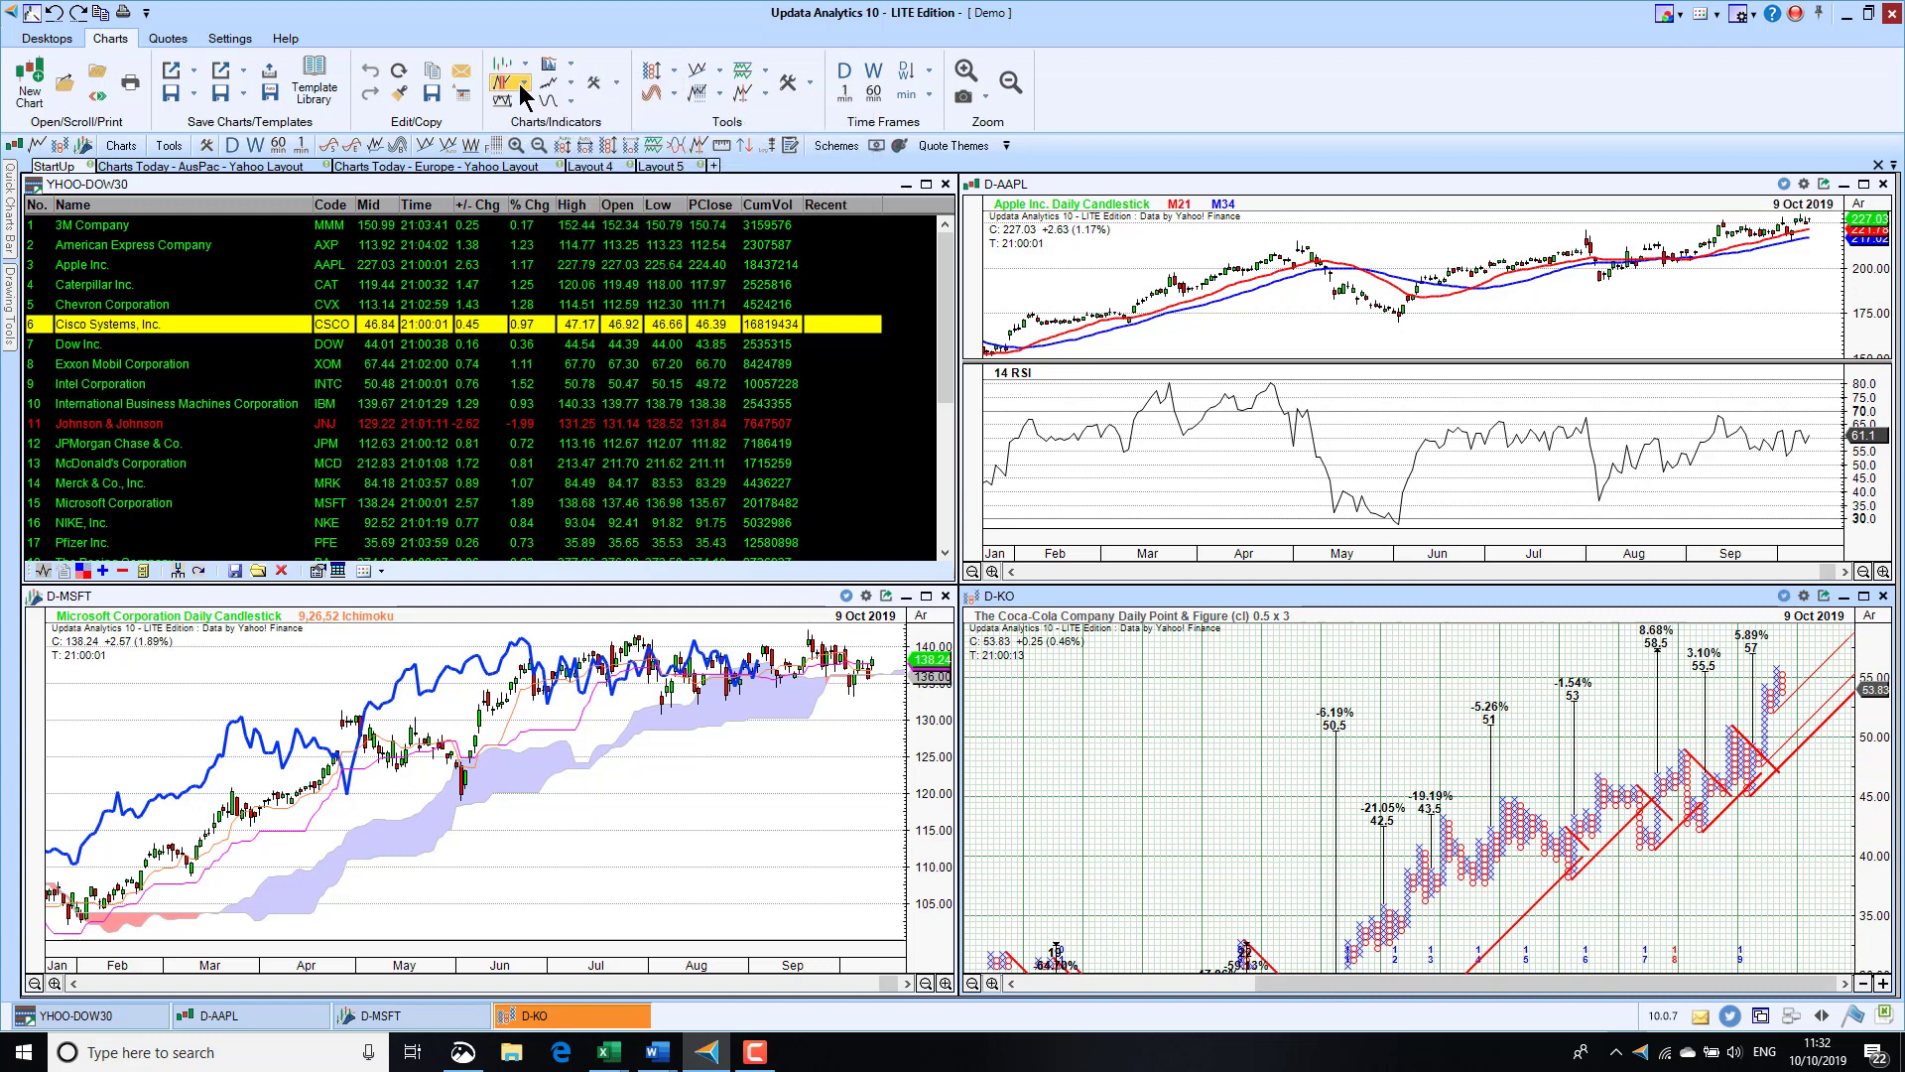
Step: Add an INDEXIA Market Tracker with period 21 in a new window of the Microsoft daily chart, and delete it
click(726, 783)
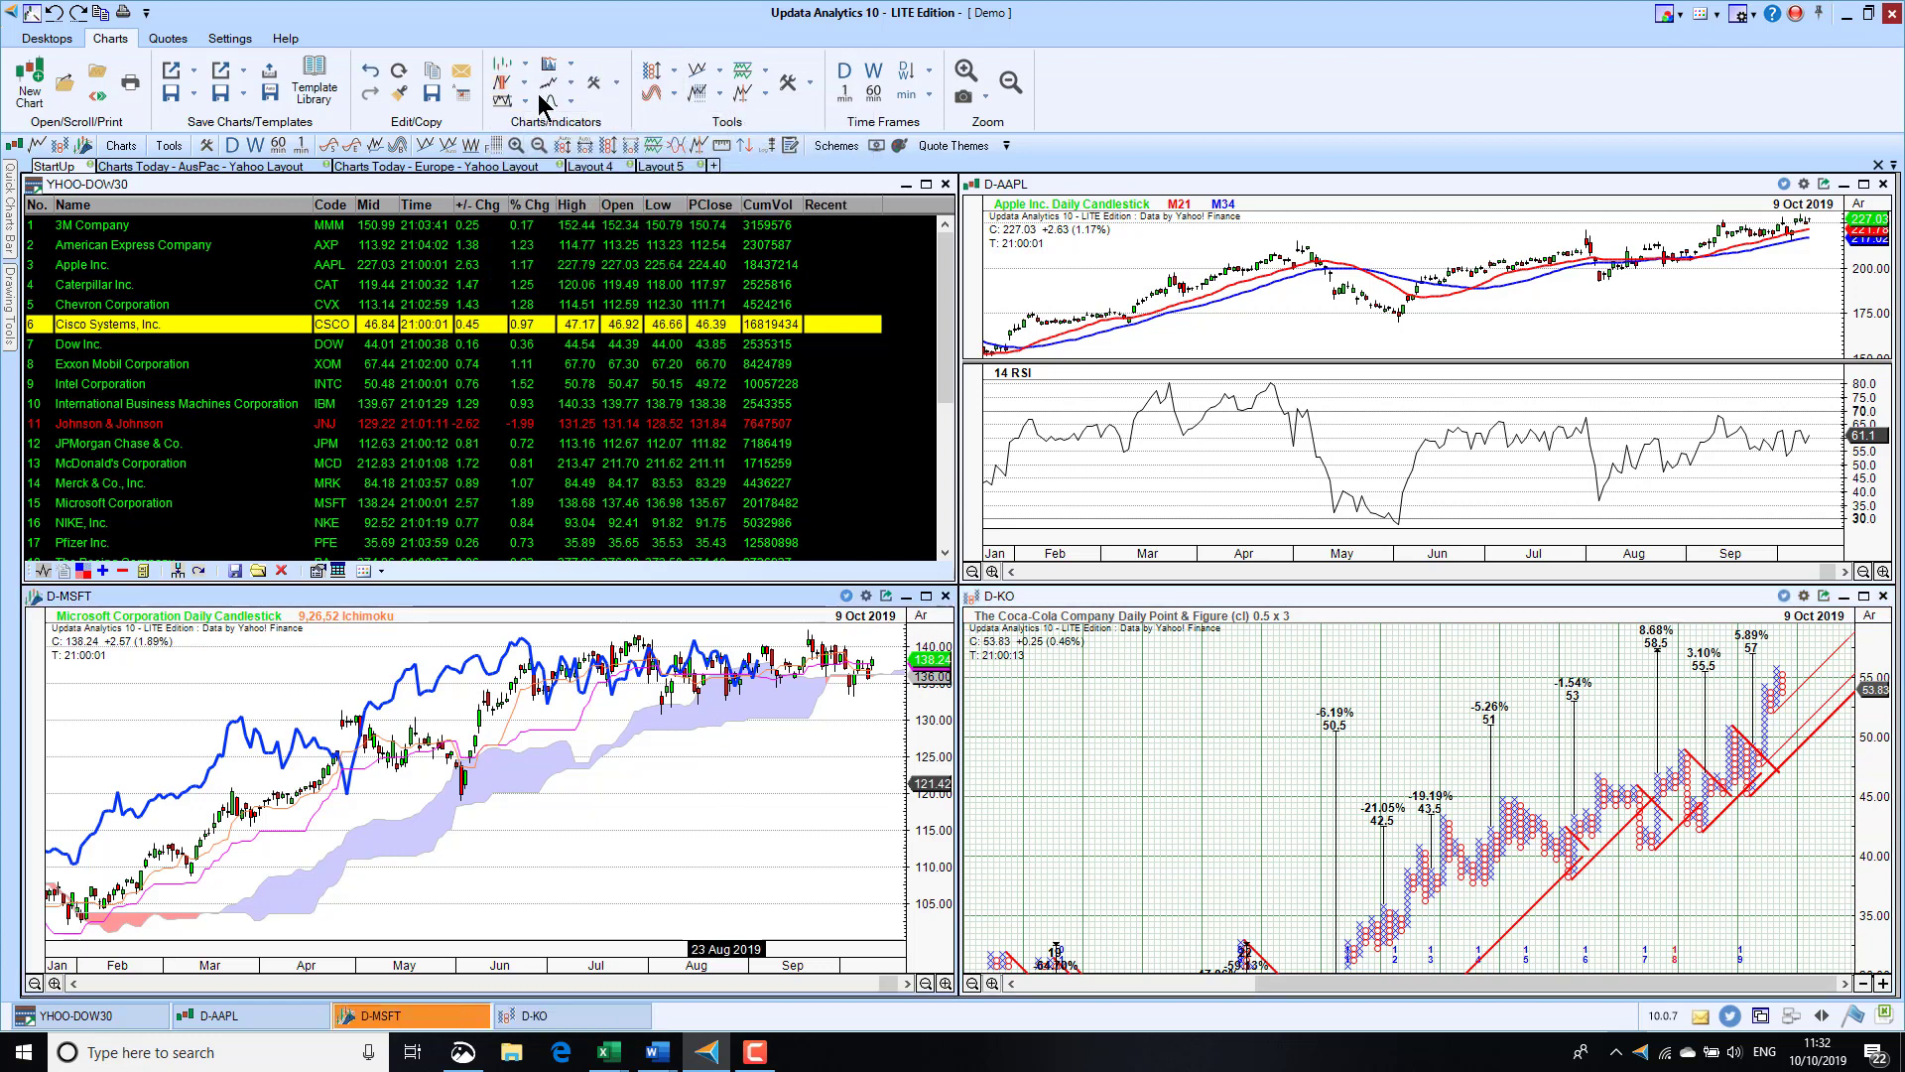
click(504, 82)
click(560, 117)
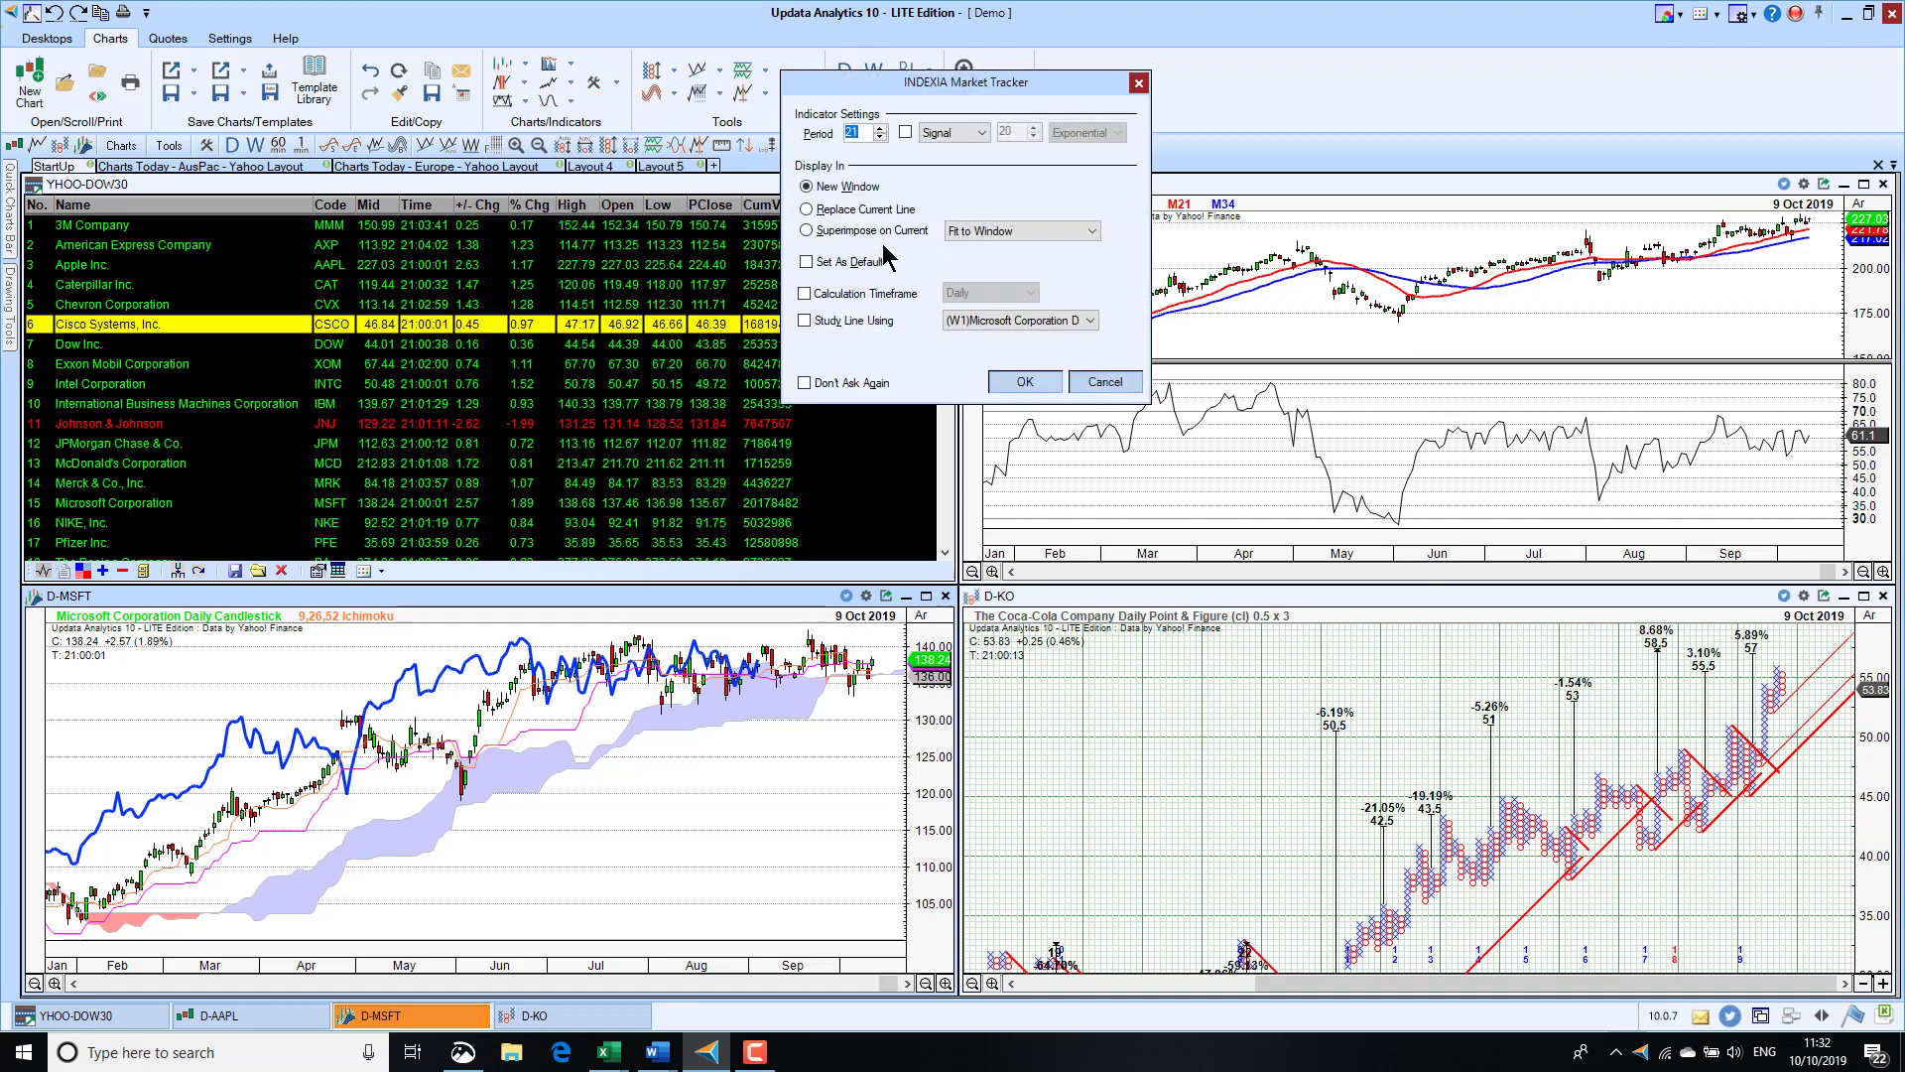
click(1025, 382)
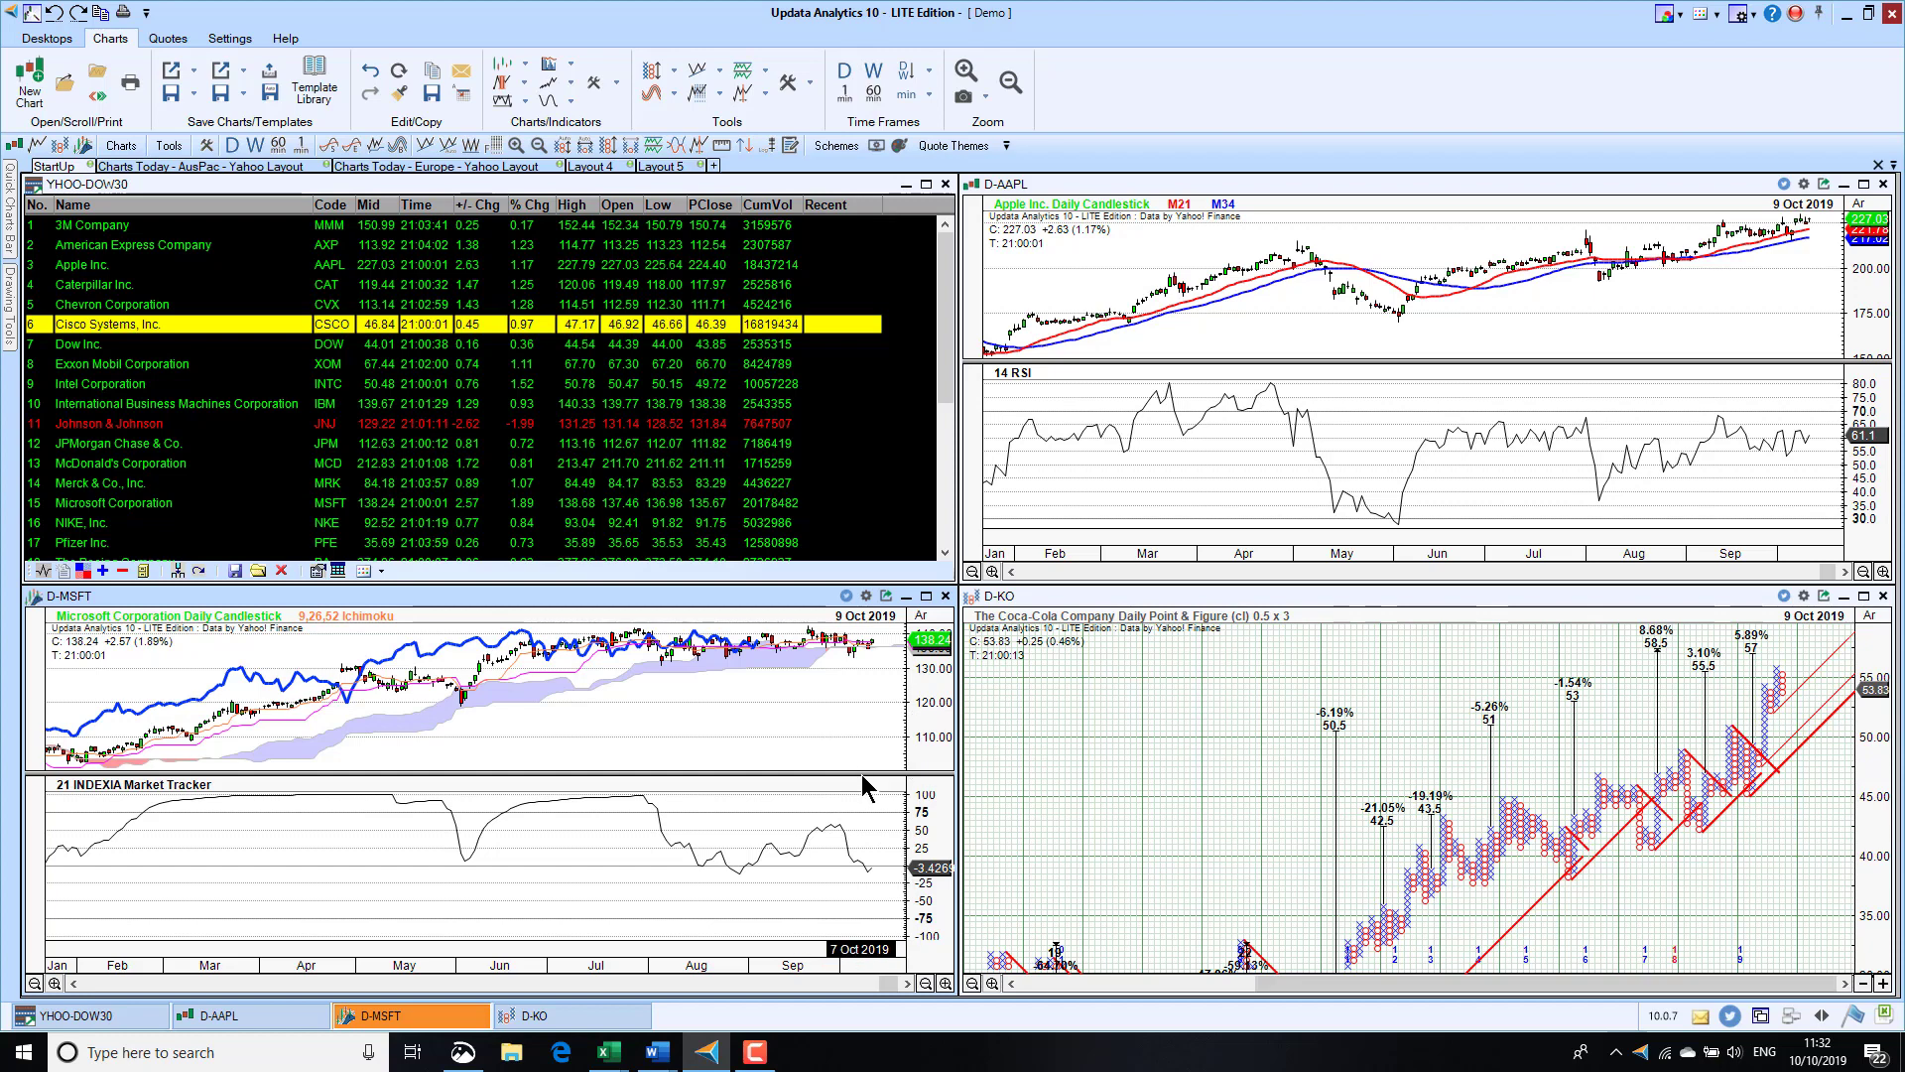
key(Delete)
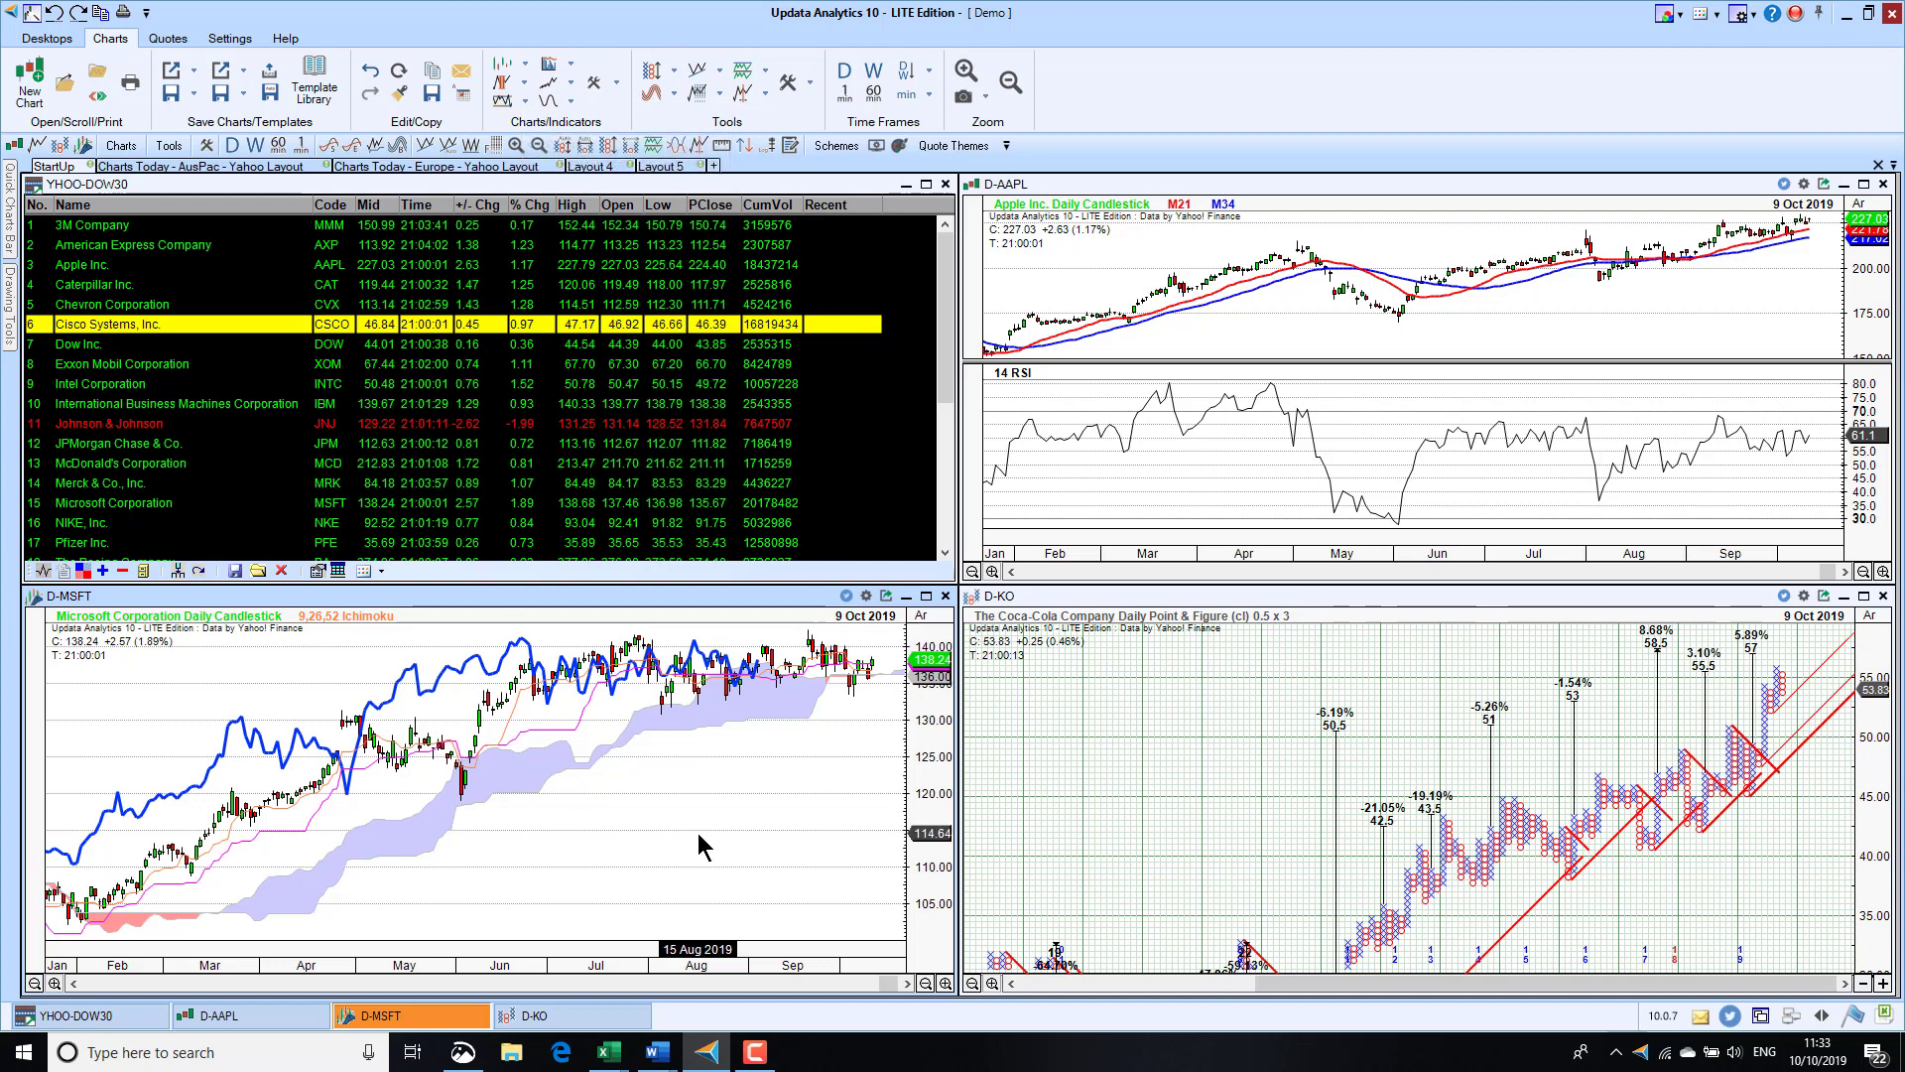
Step: Add a simple moving average with period 5 to the Apple daily chart and enlarge the price pane above the RSI
click(1338, 327)
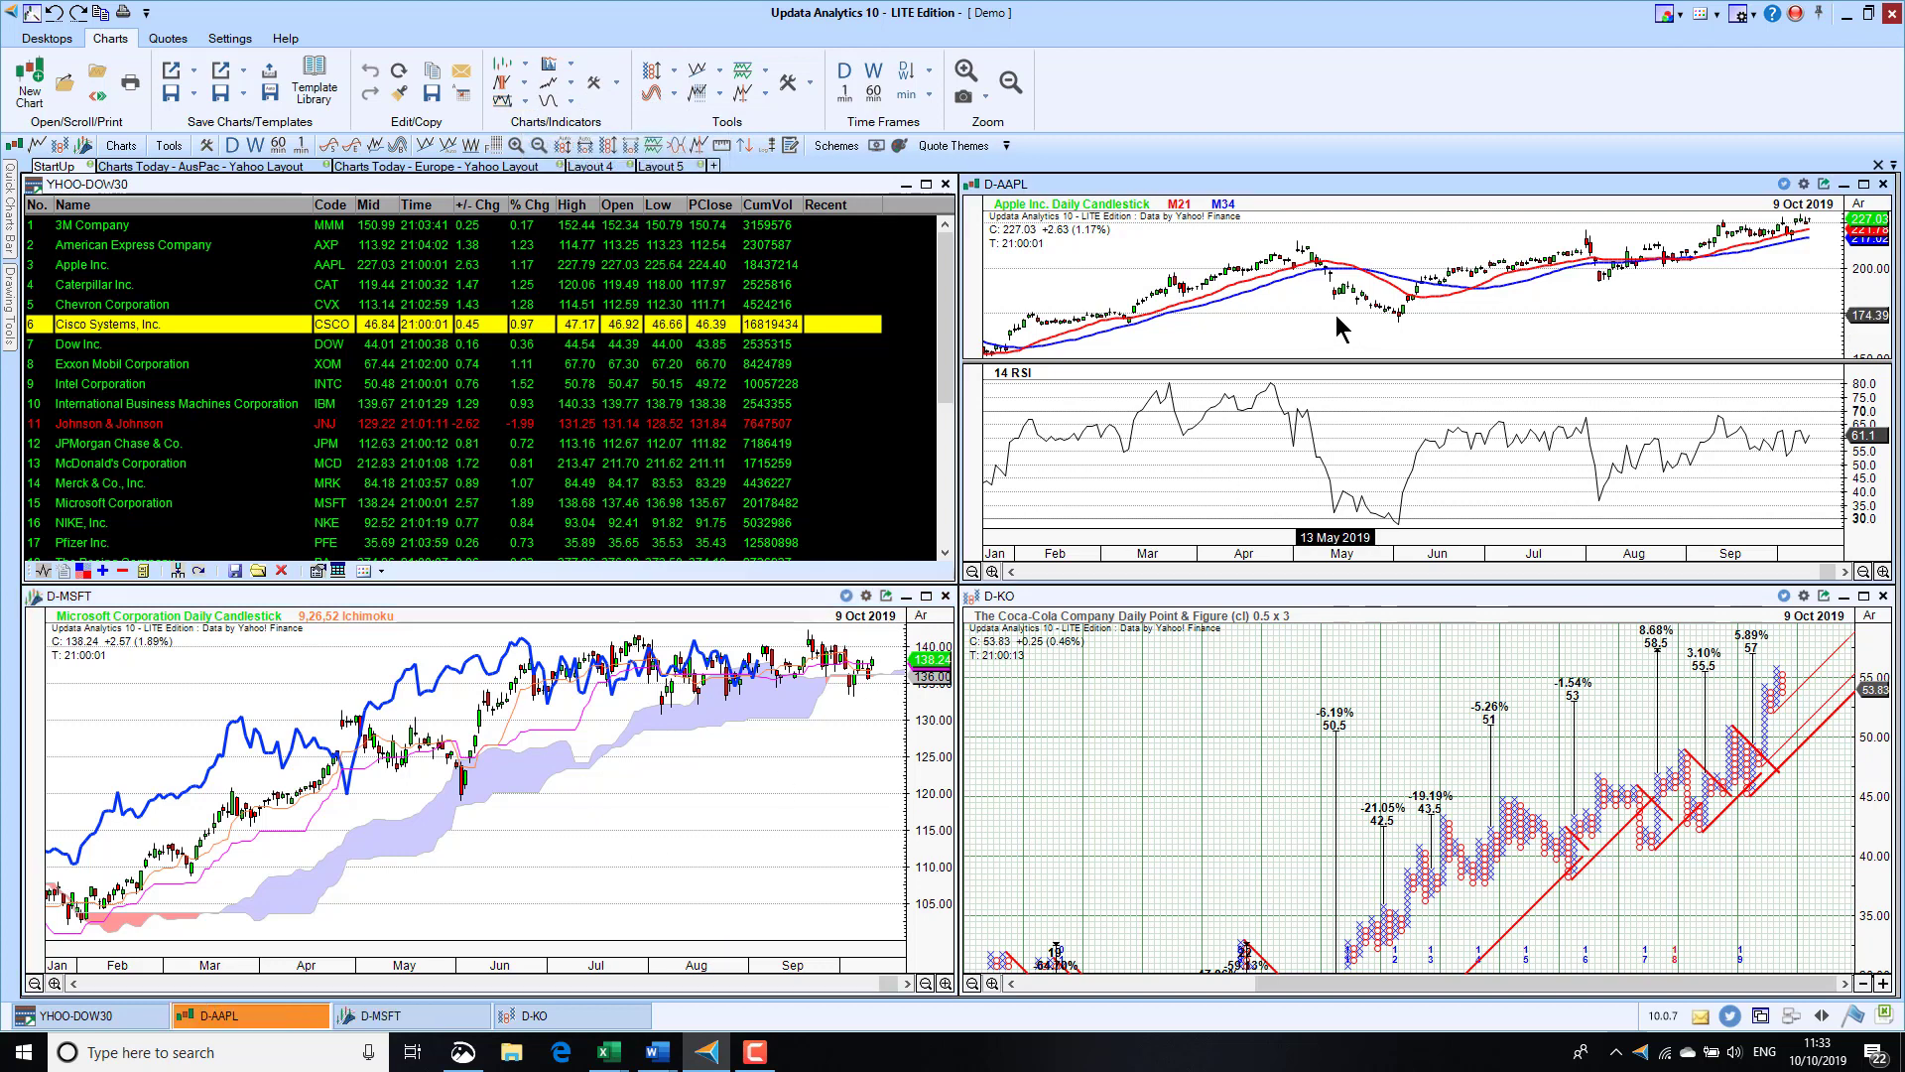
double_click(1337, 327)
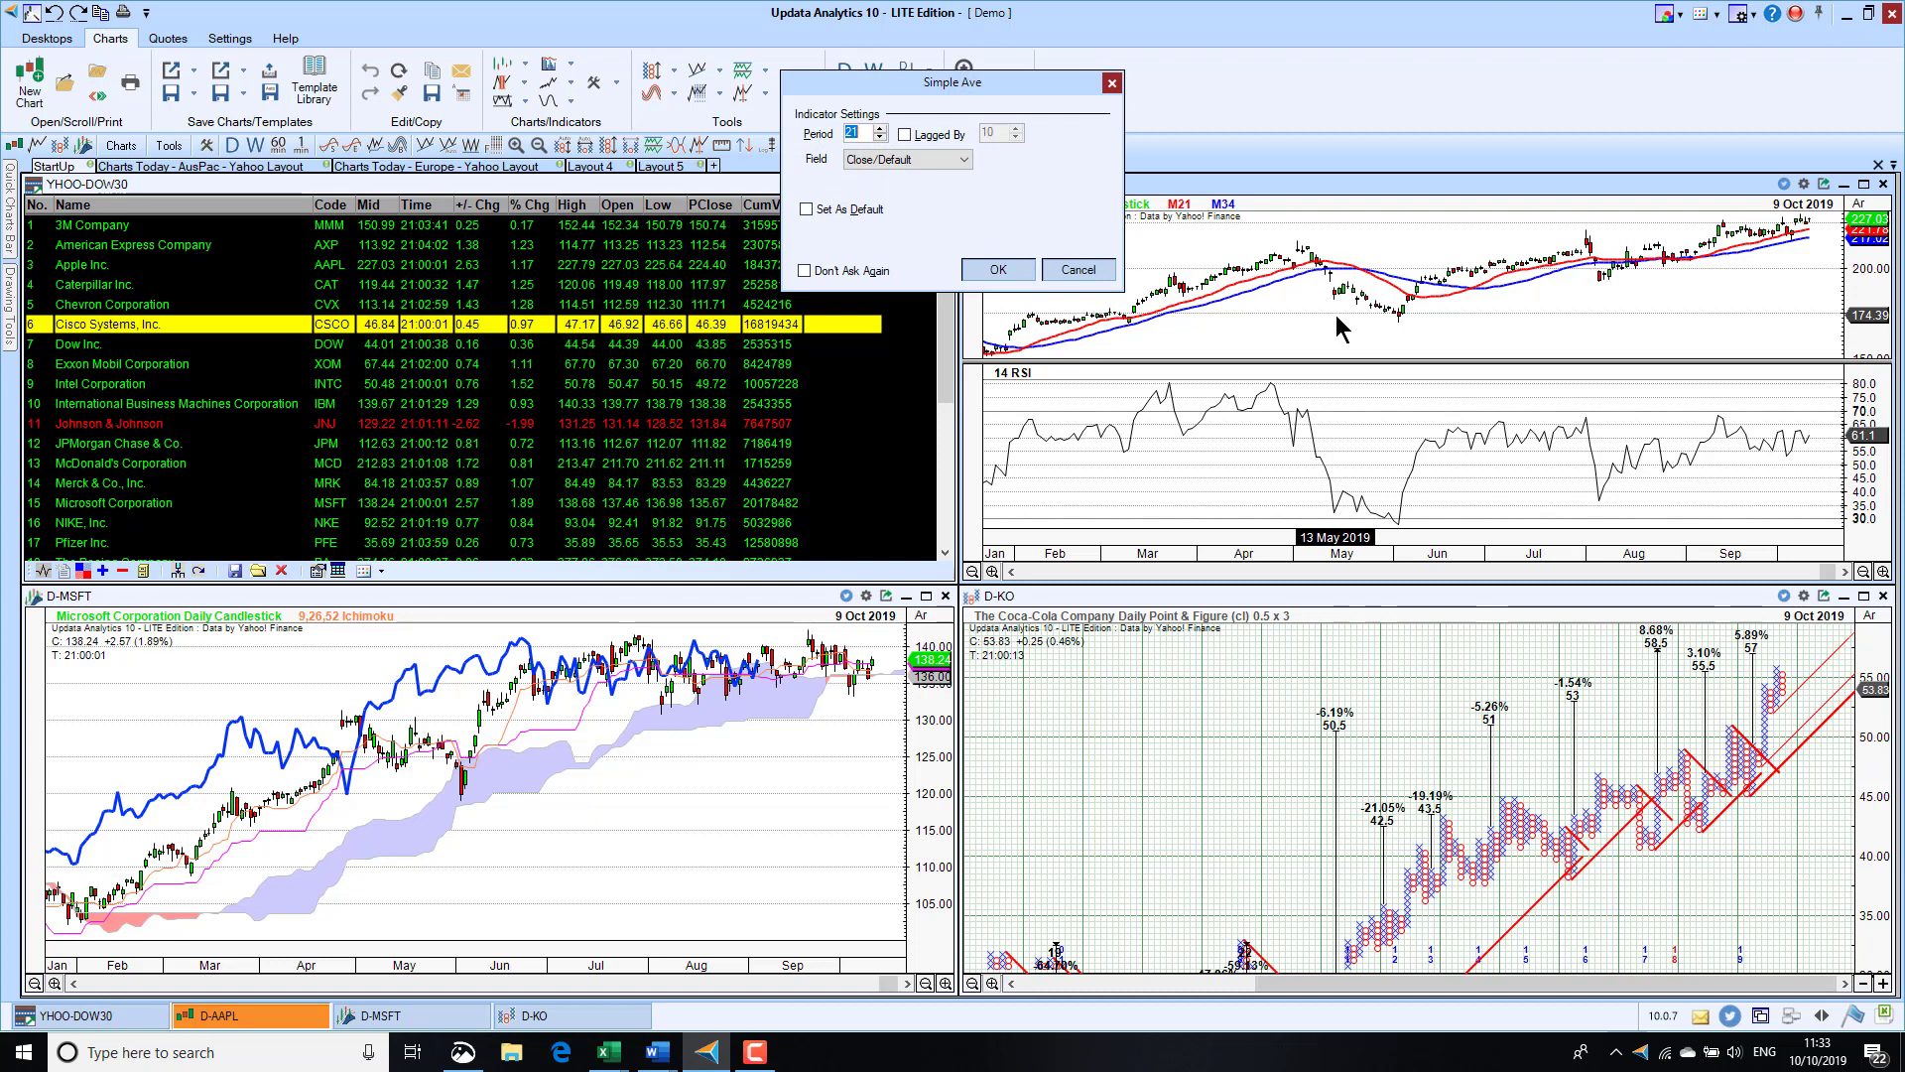
text(5)
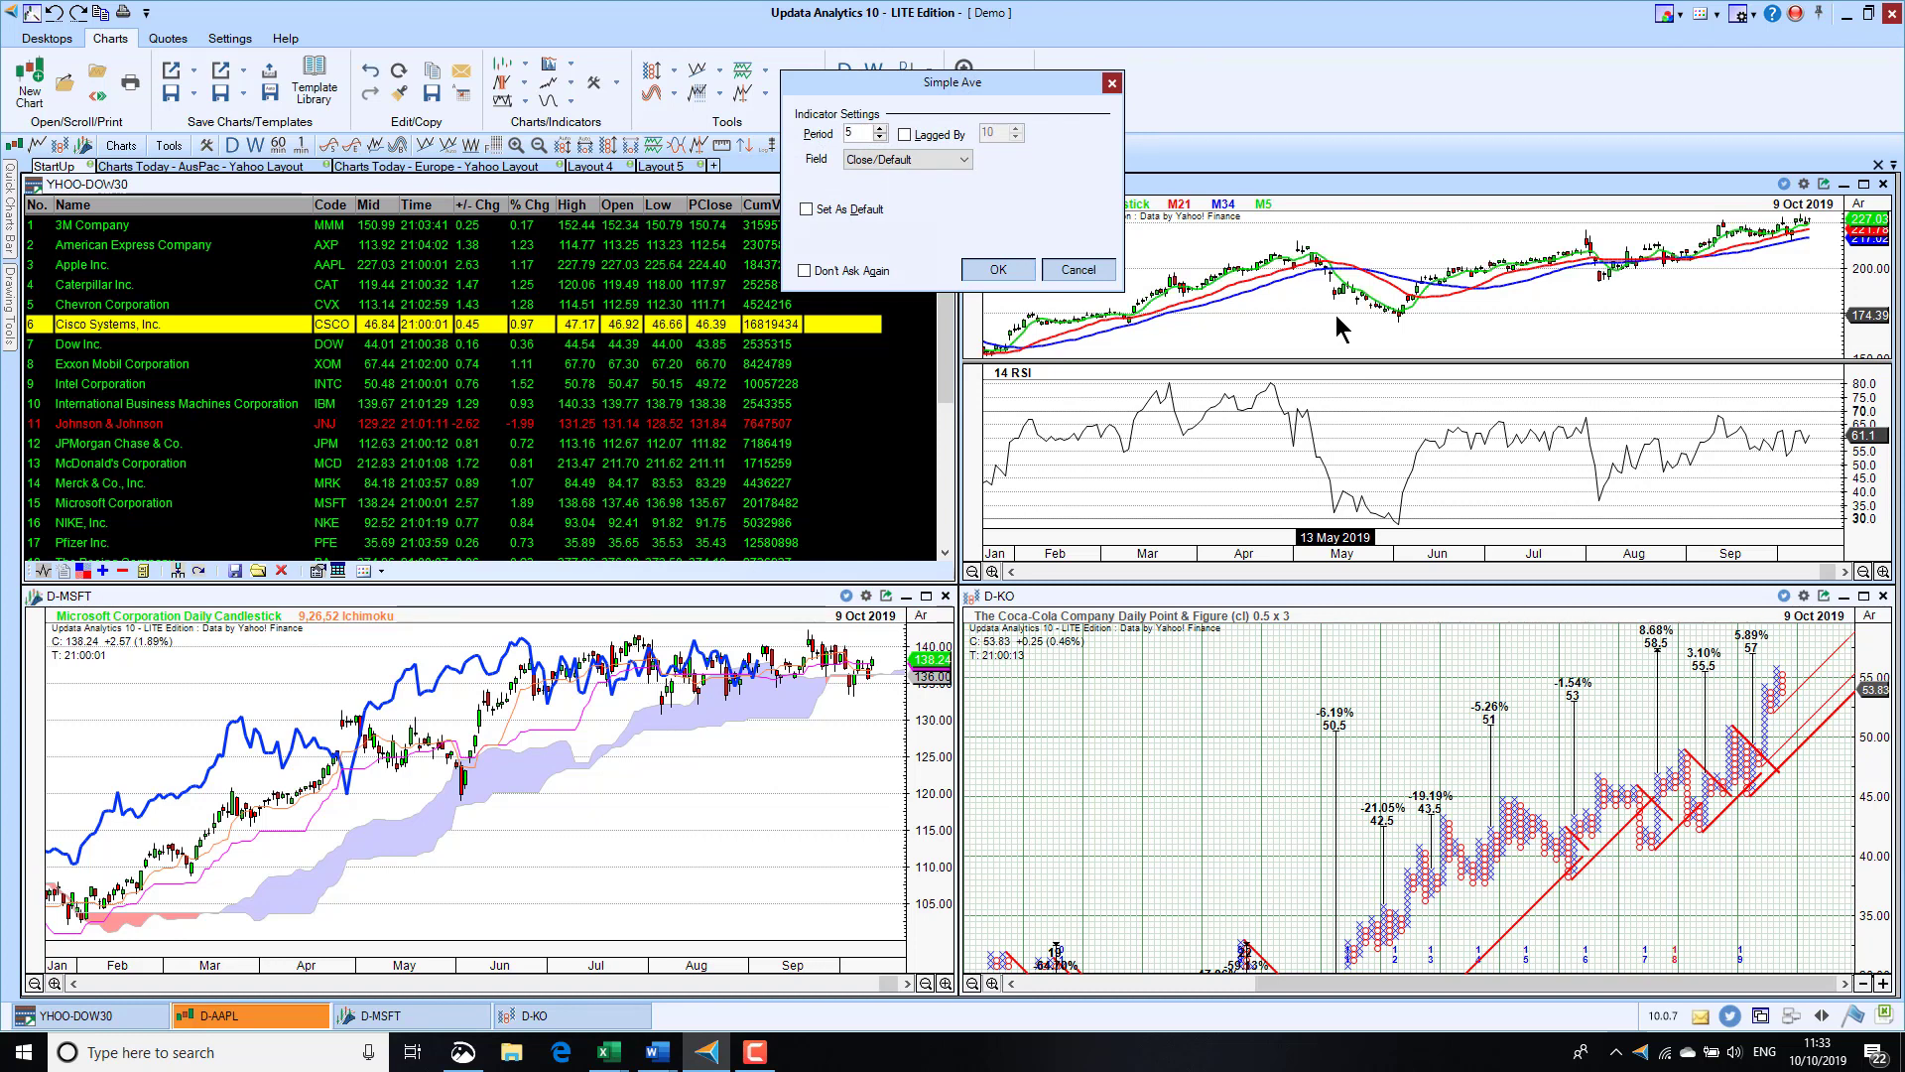
key(Return)
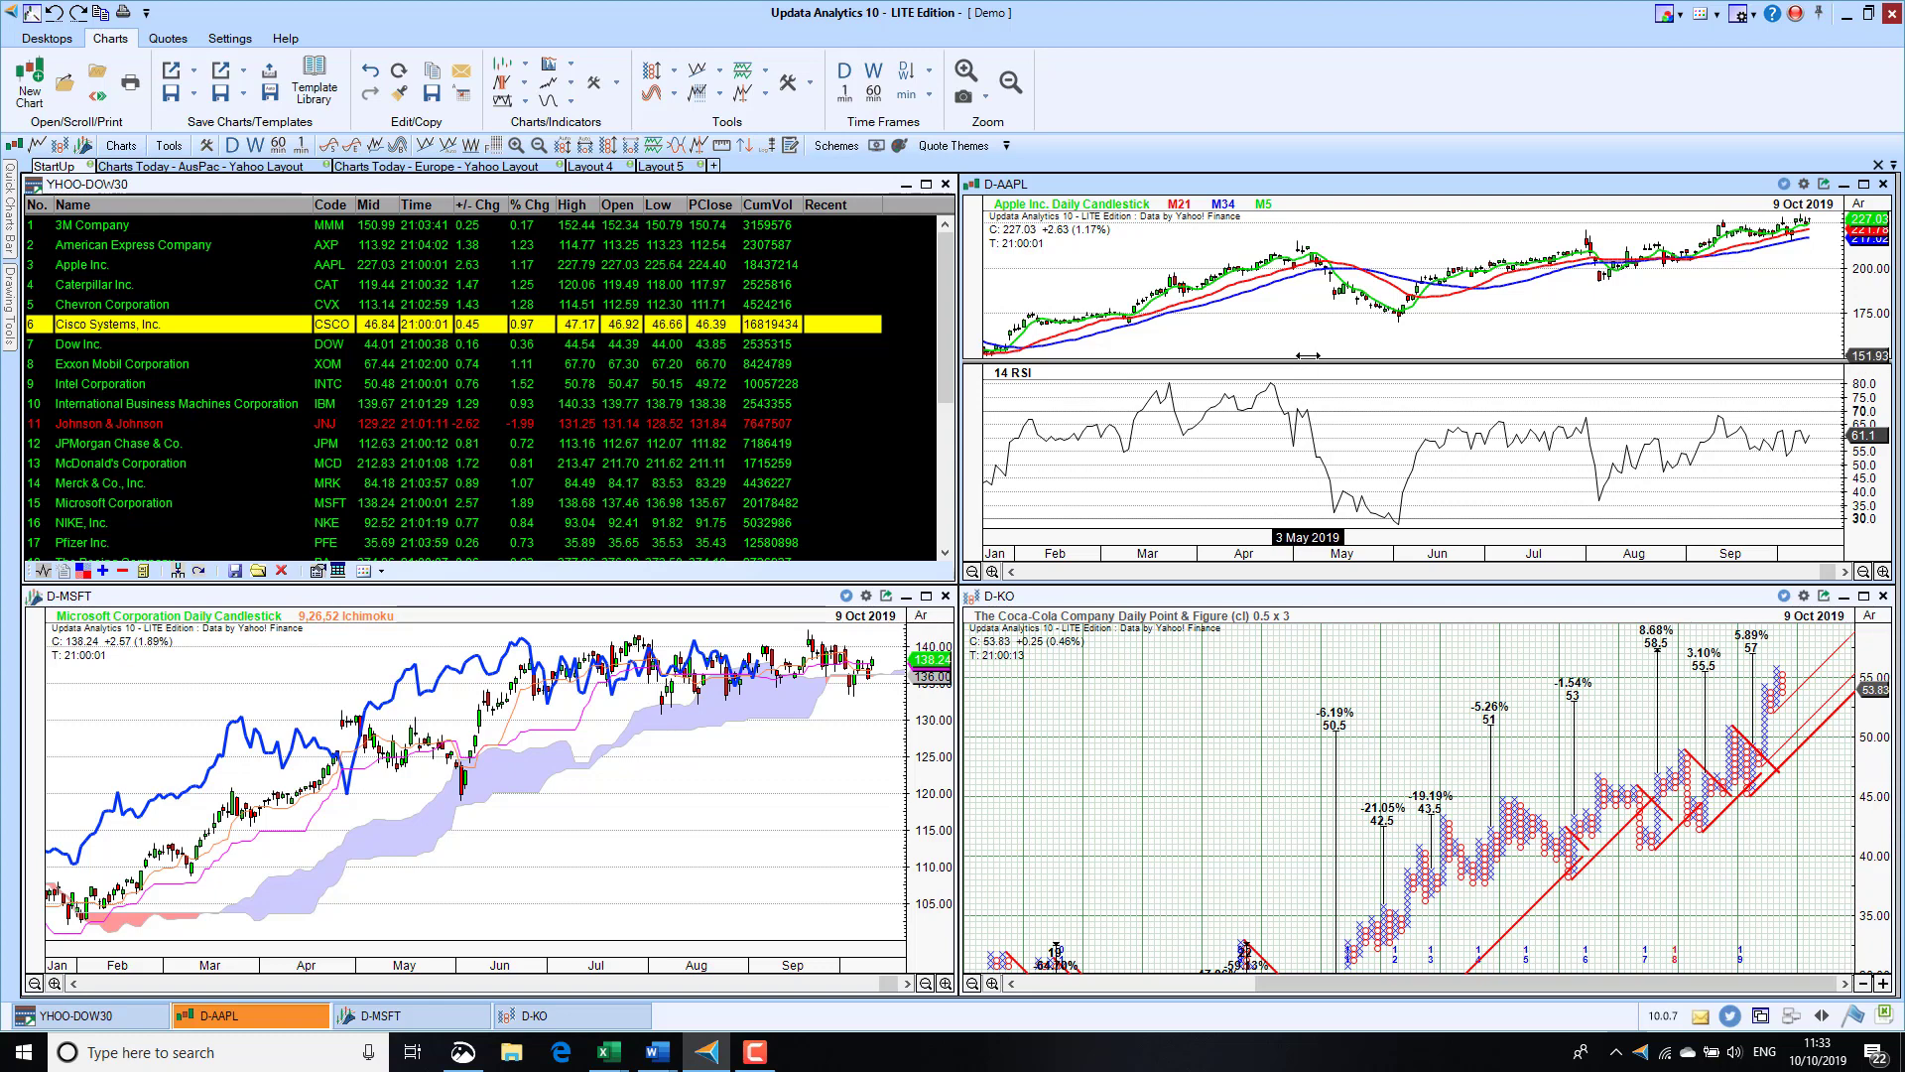
drag(1326, 506, 1331, 419)
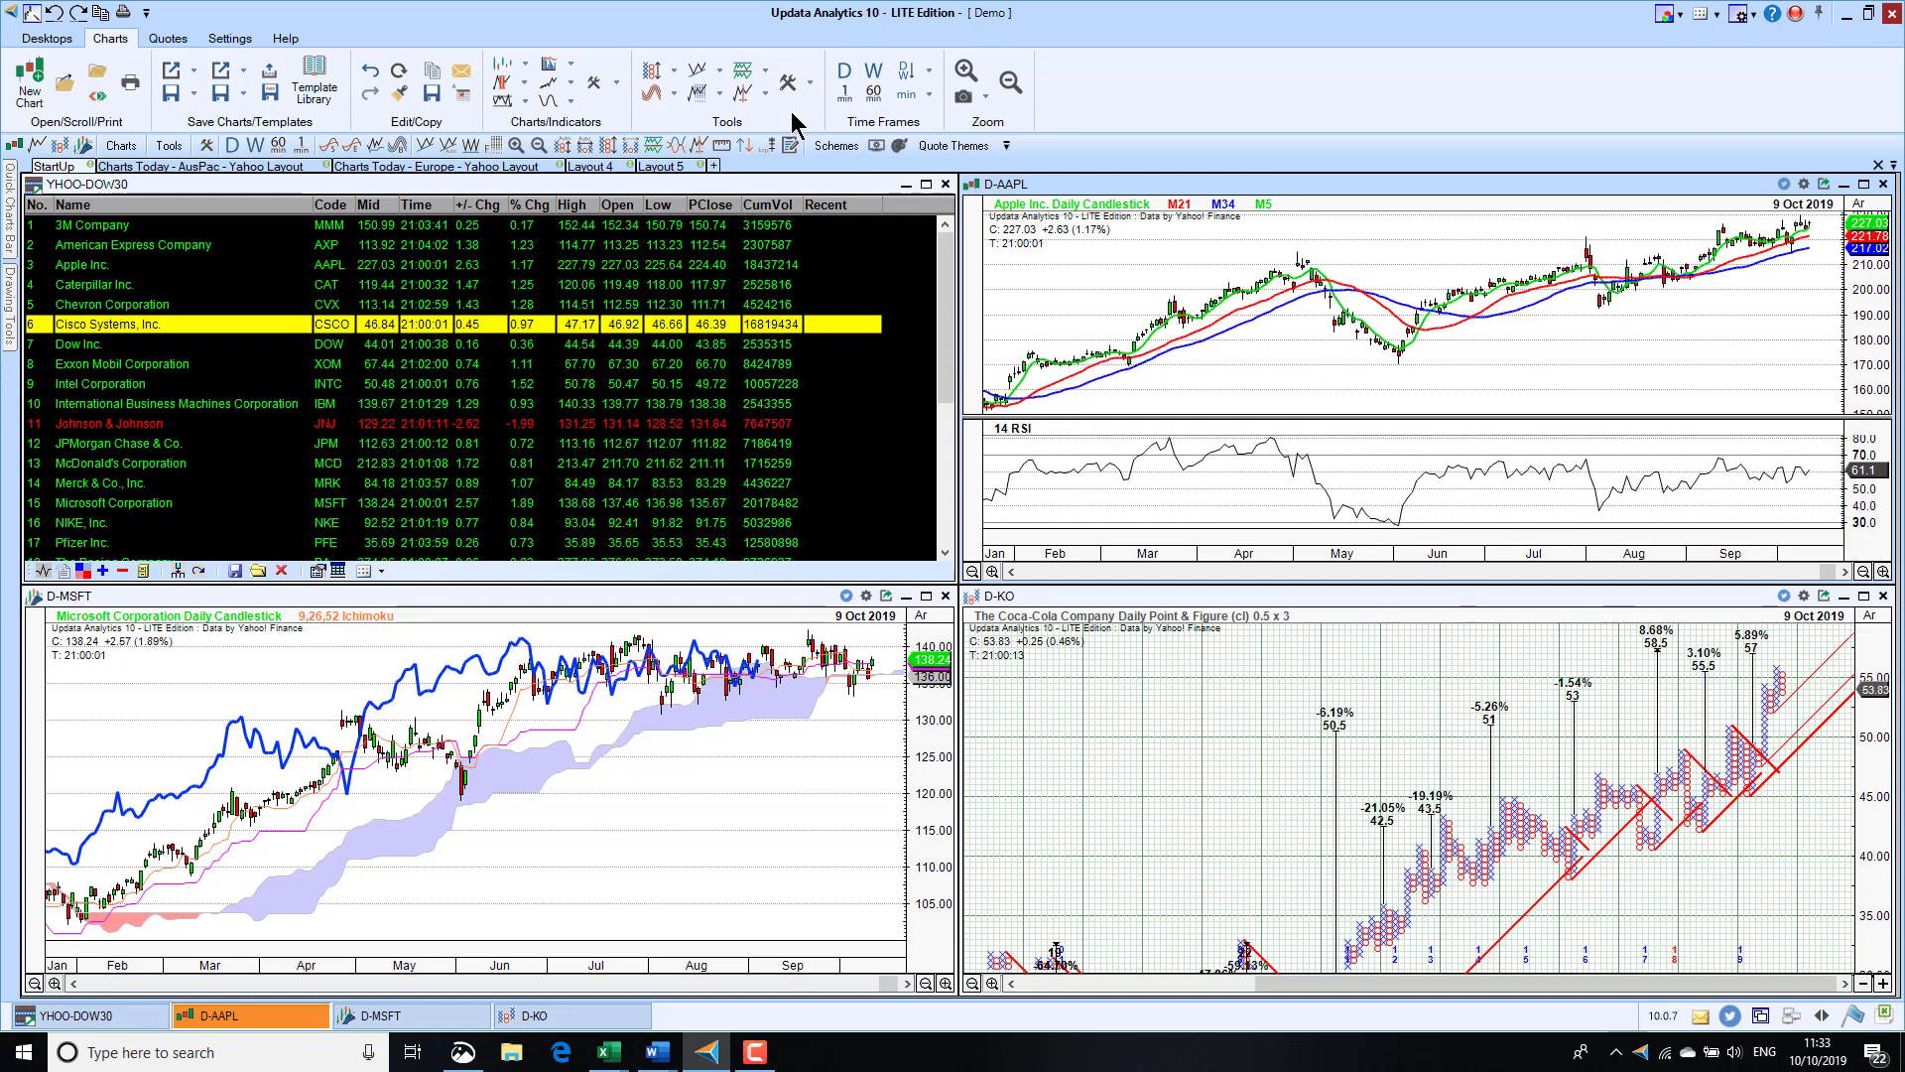
Step: Draw a Fibonacci Fan on the Apple chart starting from the early June low, and undo it
click(721, 82)
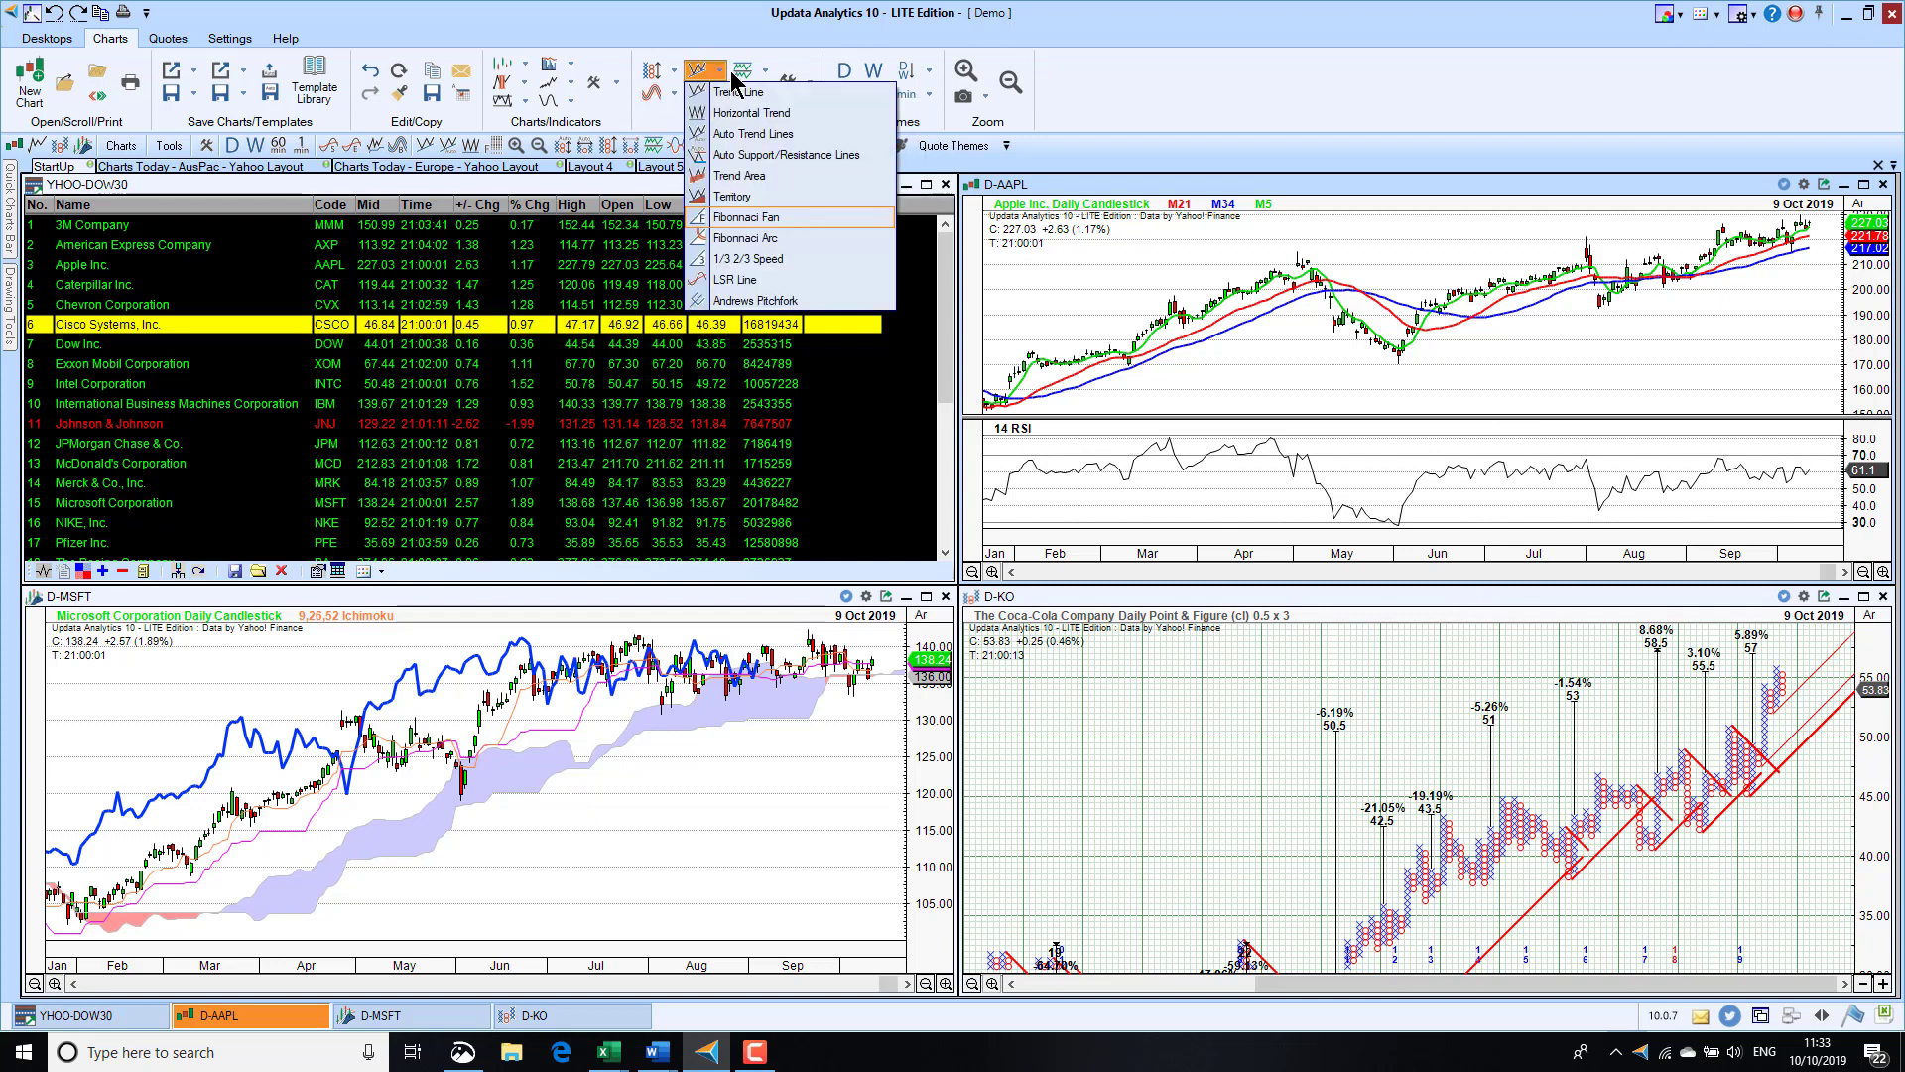
click(780, 221)
drag(1401, 365, 1739, 283)
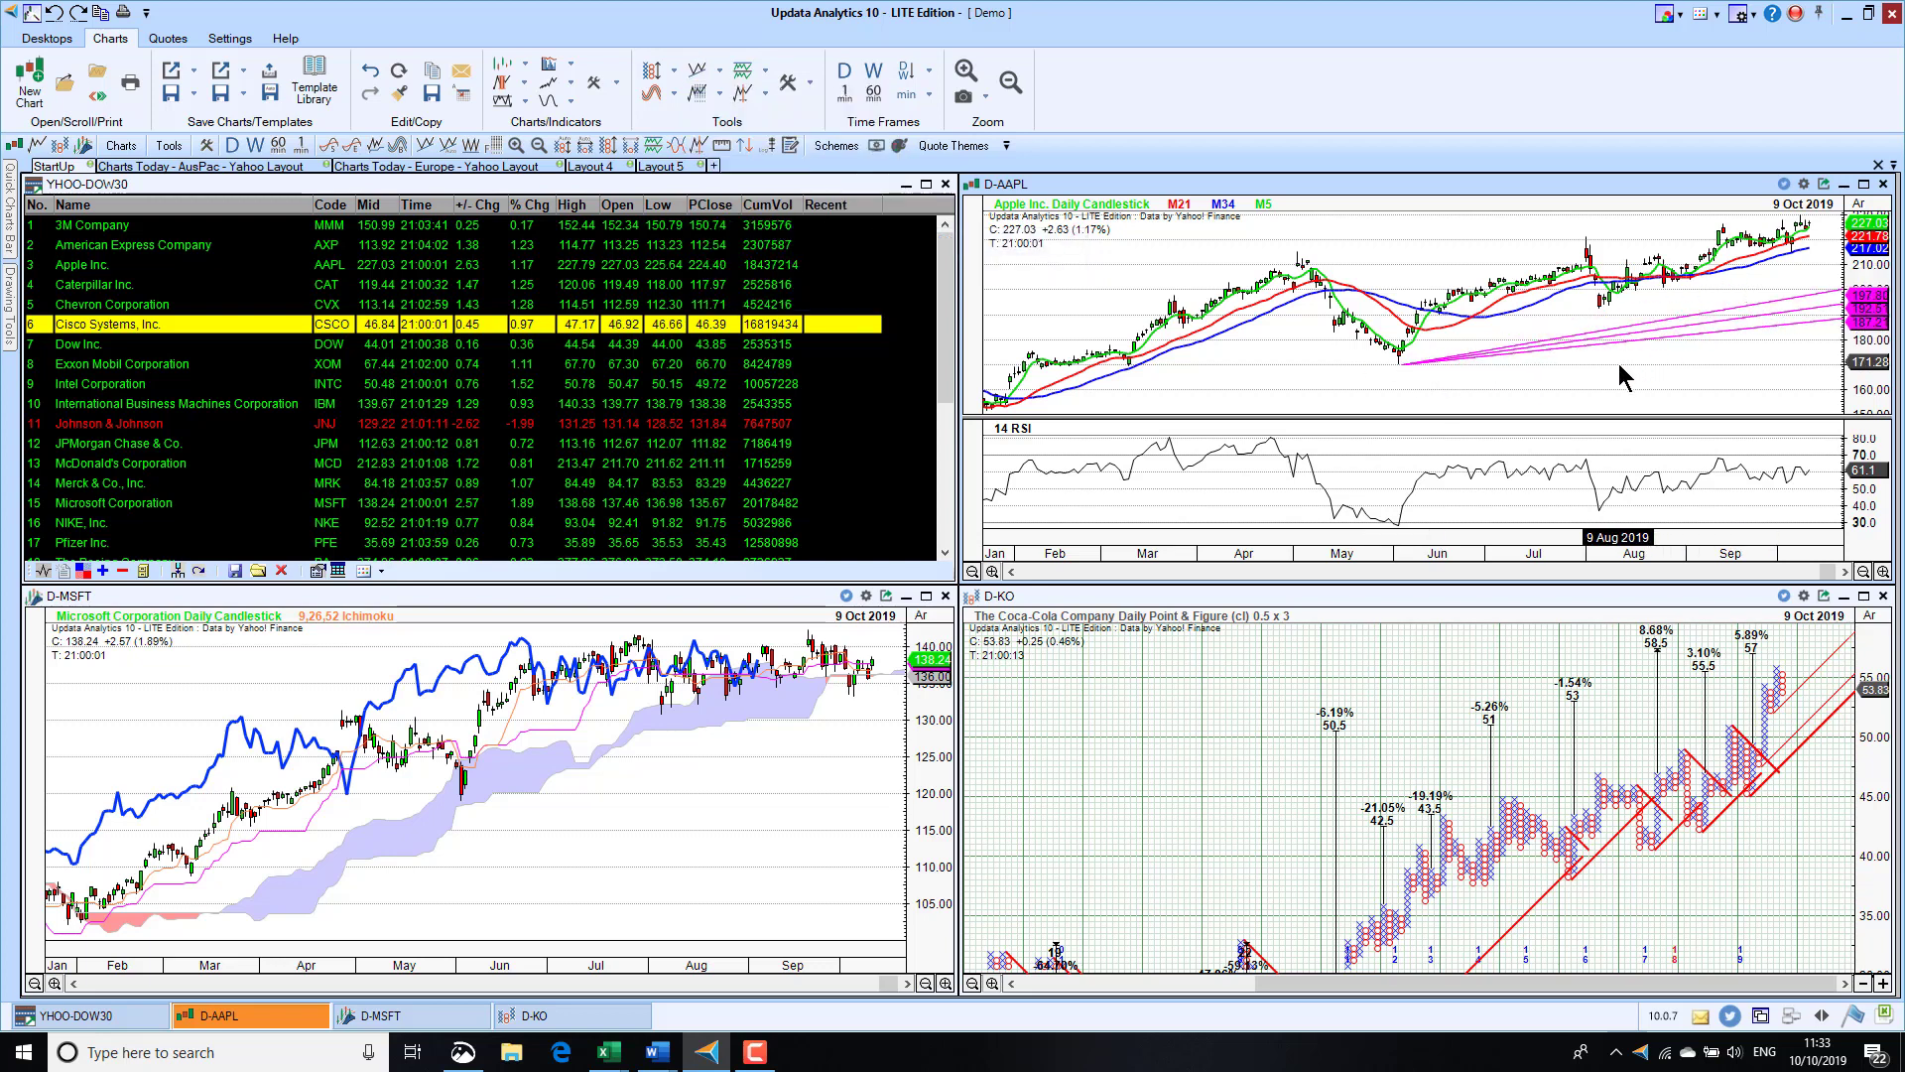
click(55, 13)
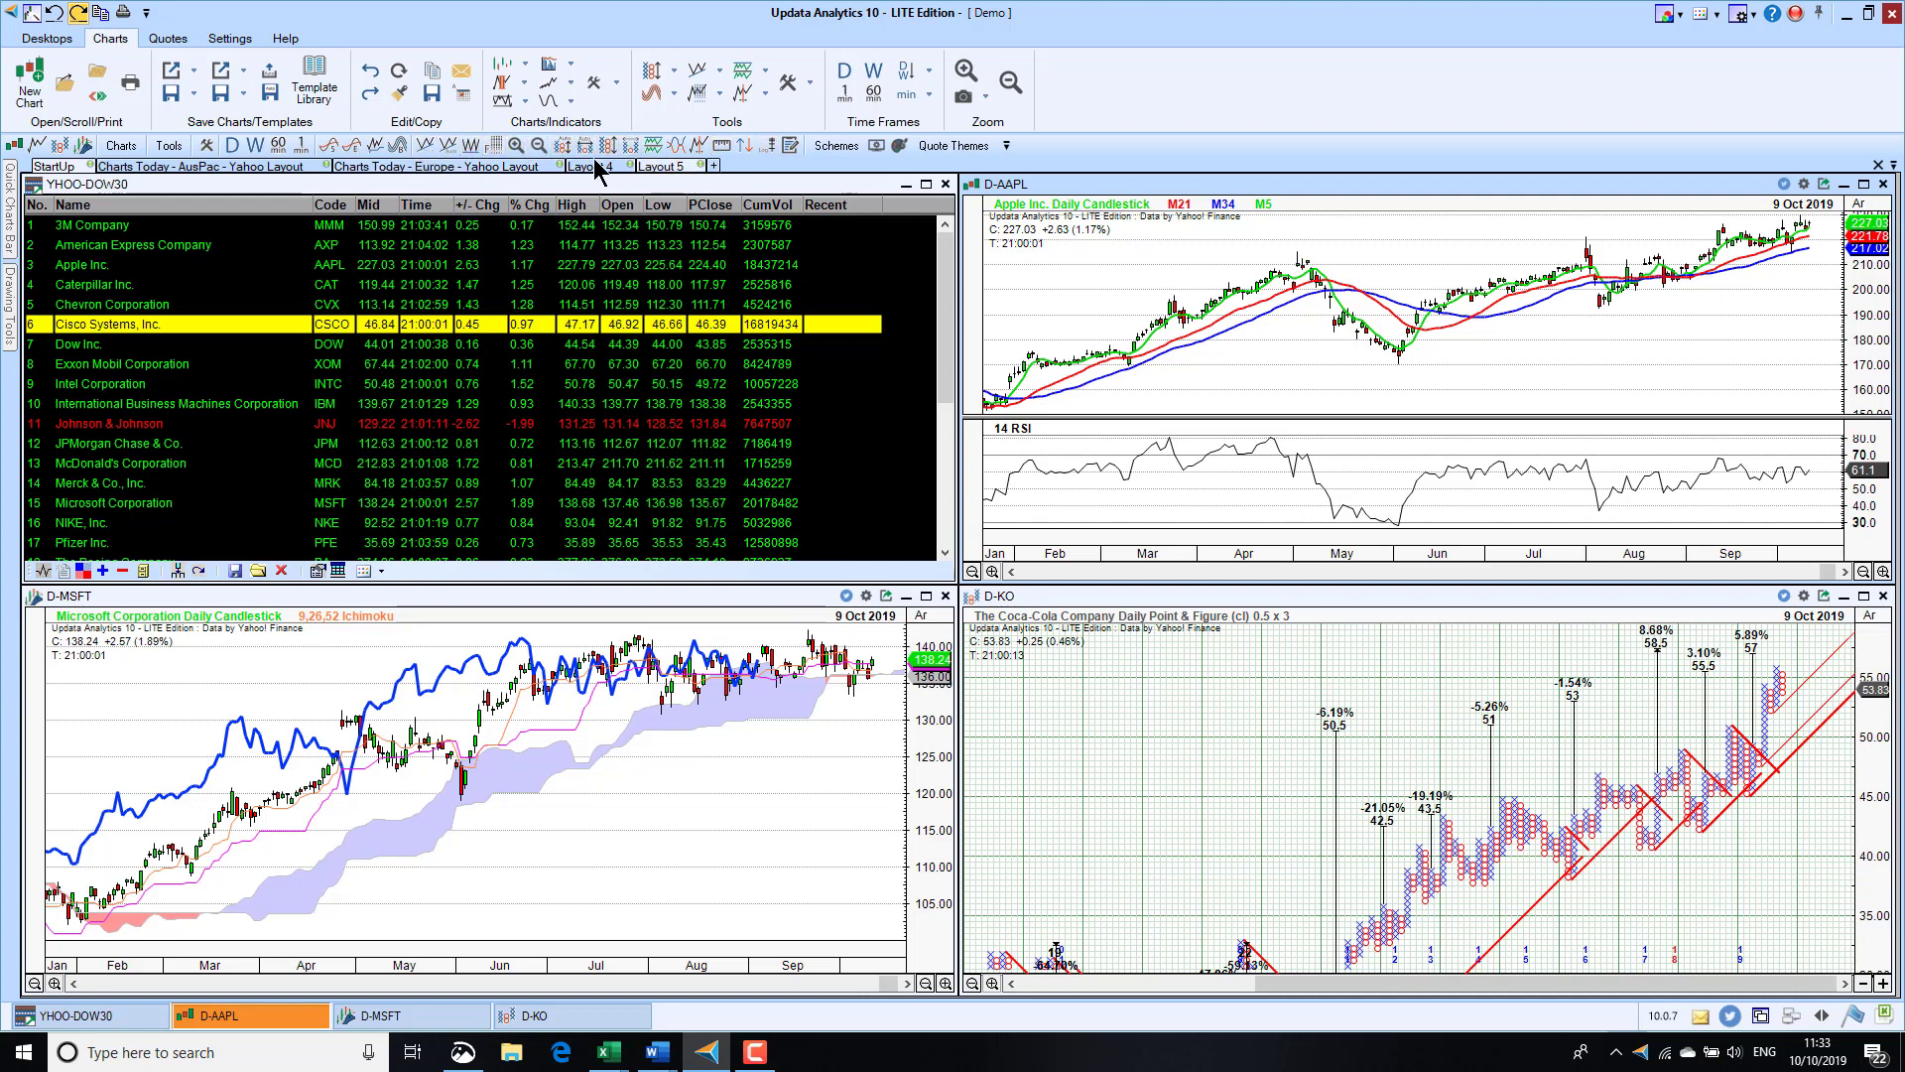
Step: Draw a trend line on the Microsoft chart from the early June low up to the October prices, and undo it
click(425, 145)
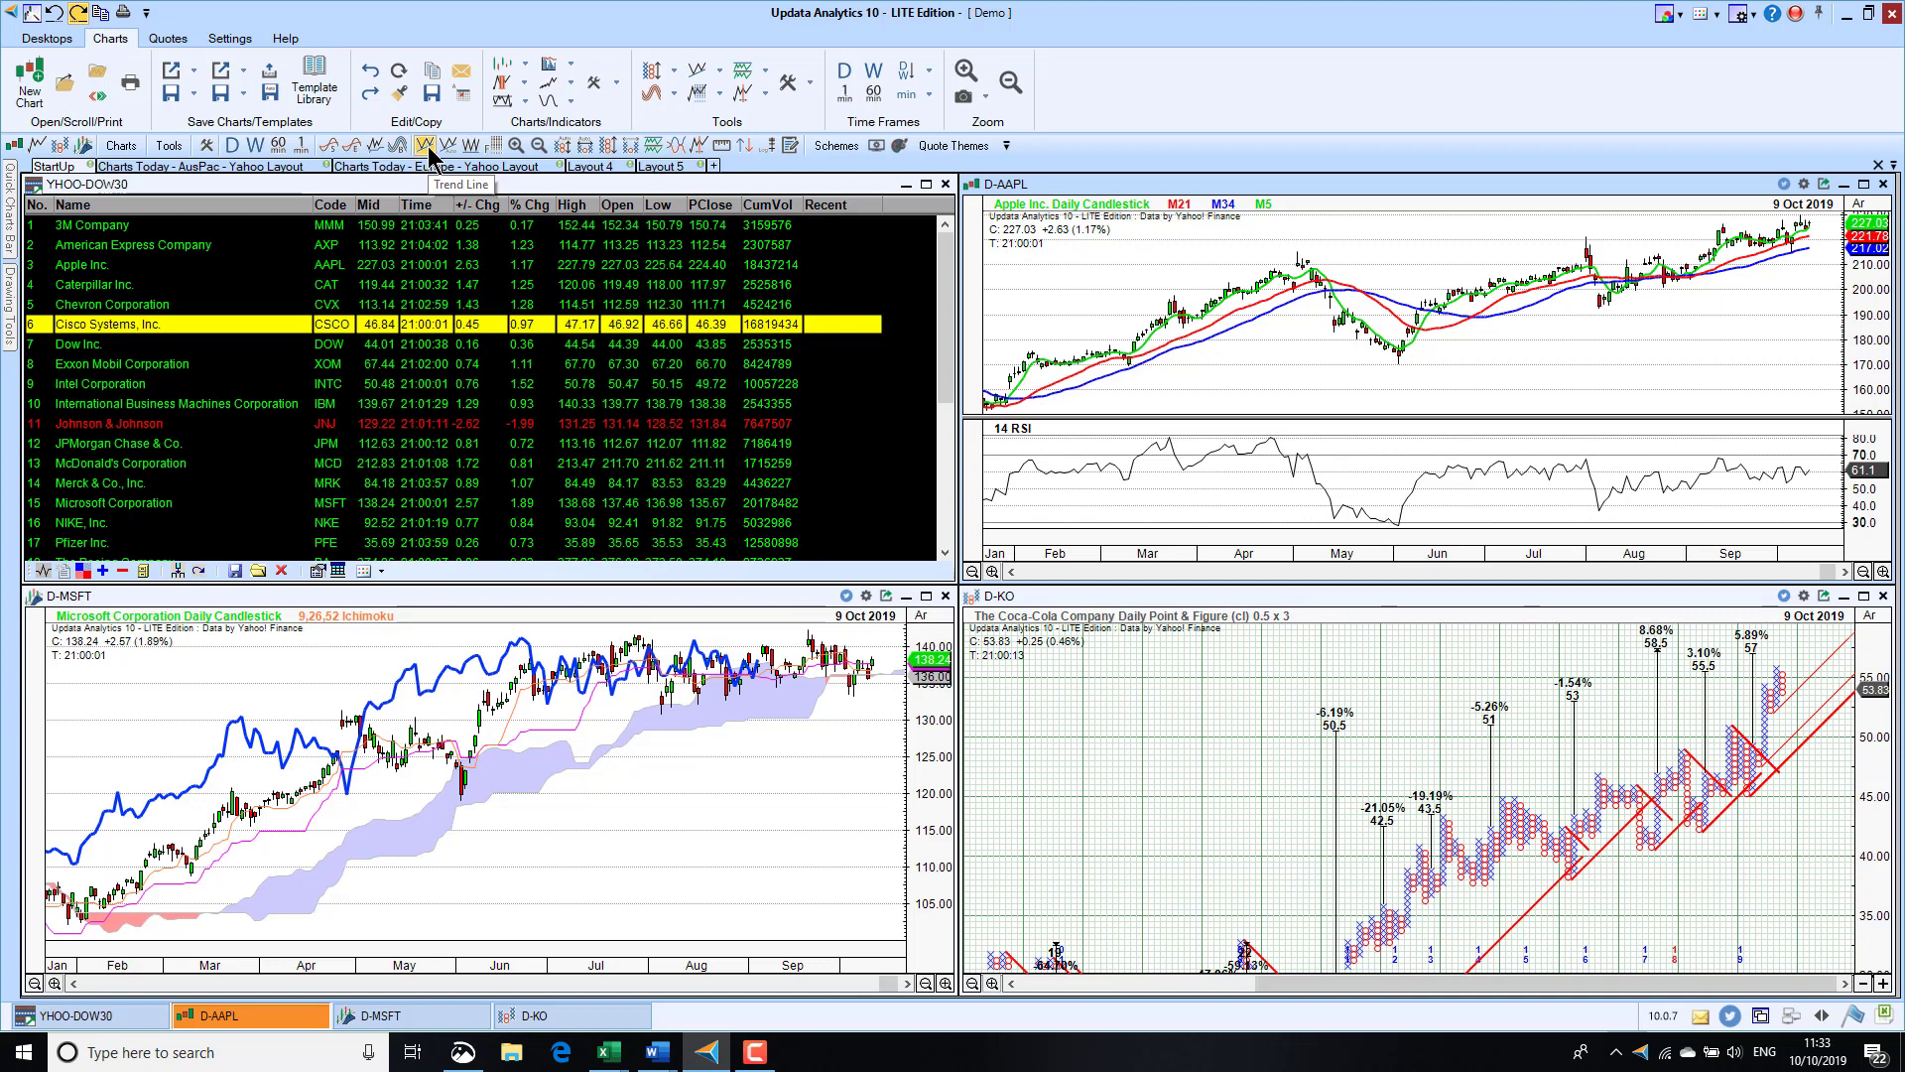
click(791, 896)
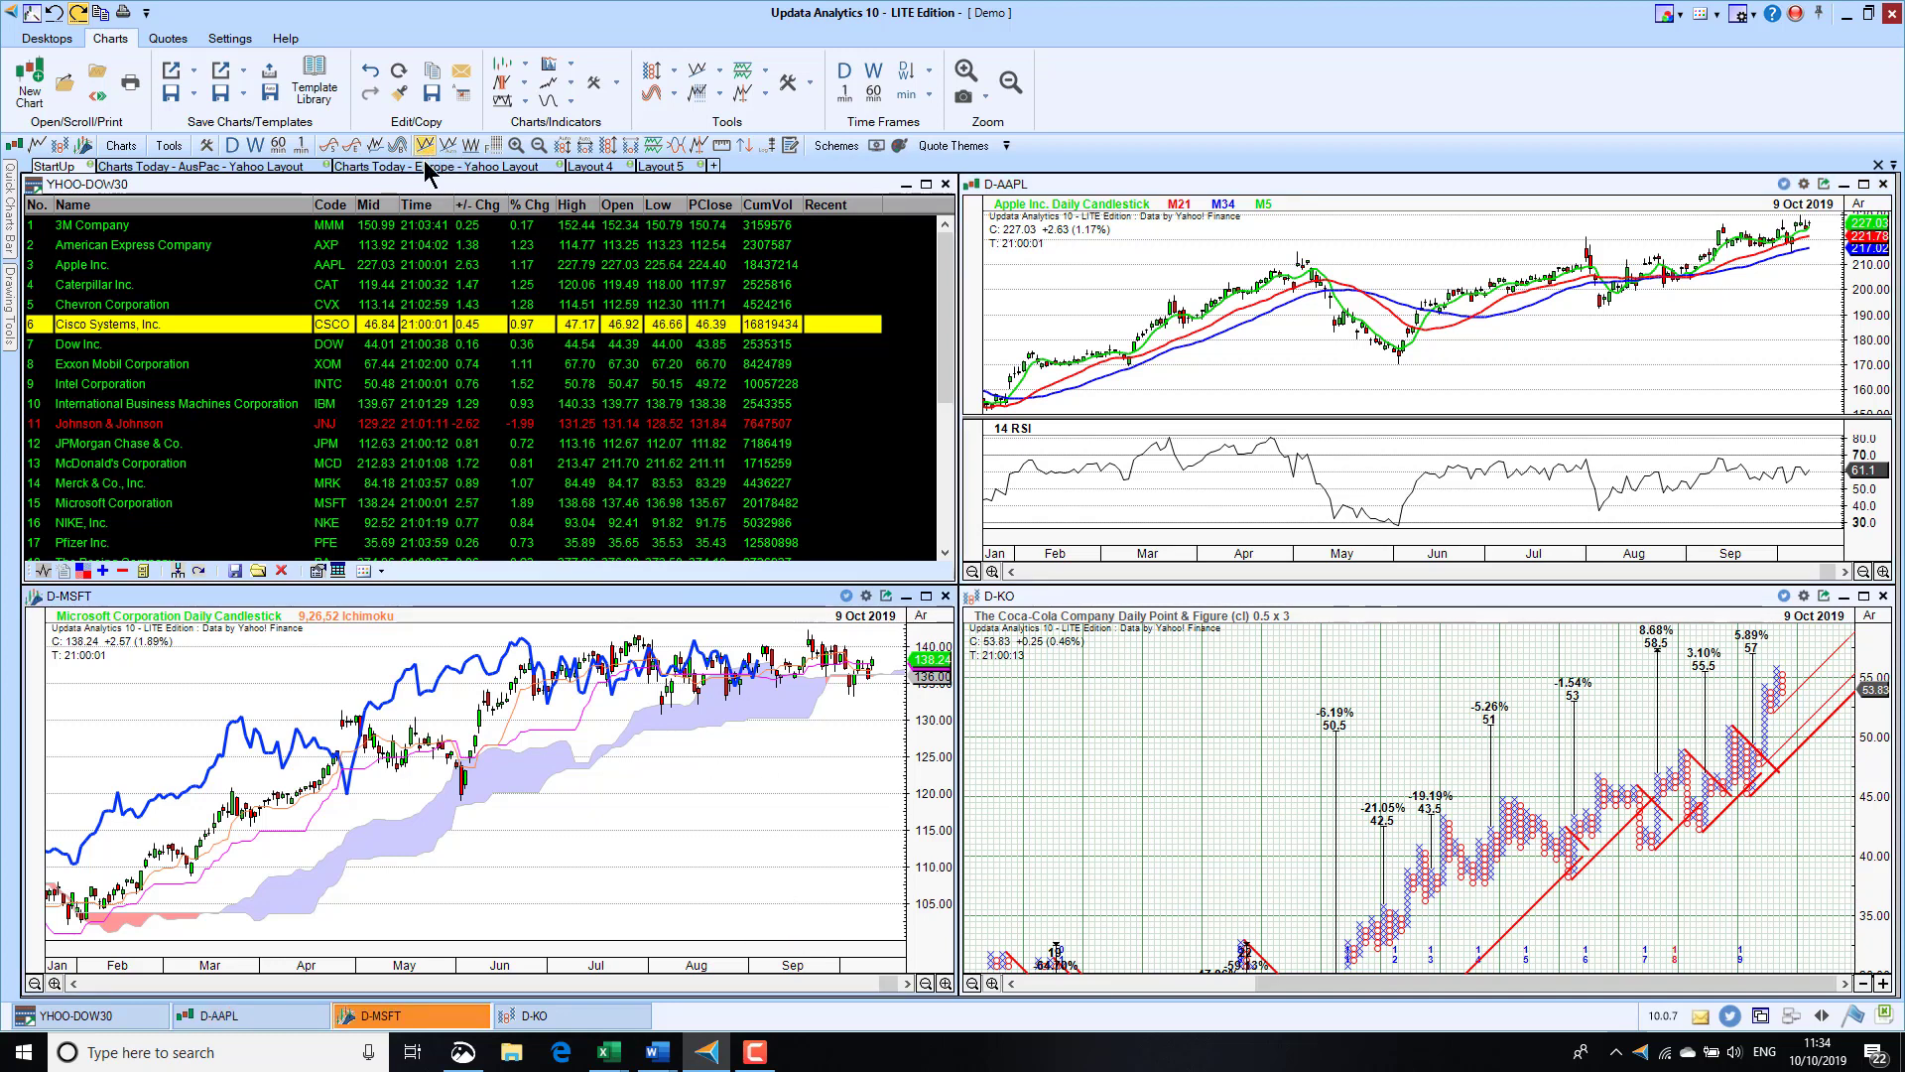
mouse_move(460, 800)
mouse_down()
mouse_move(744, 729)
mouse_move(830, 672)
mouse_move(877, 674)
mouse_move(868, 645)
mouse_up()
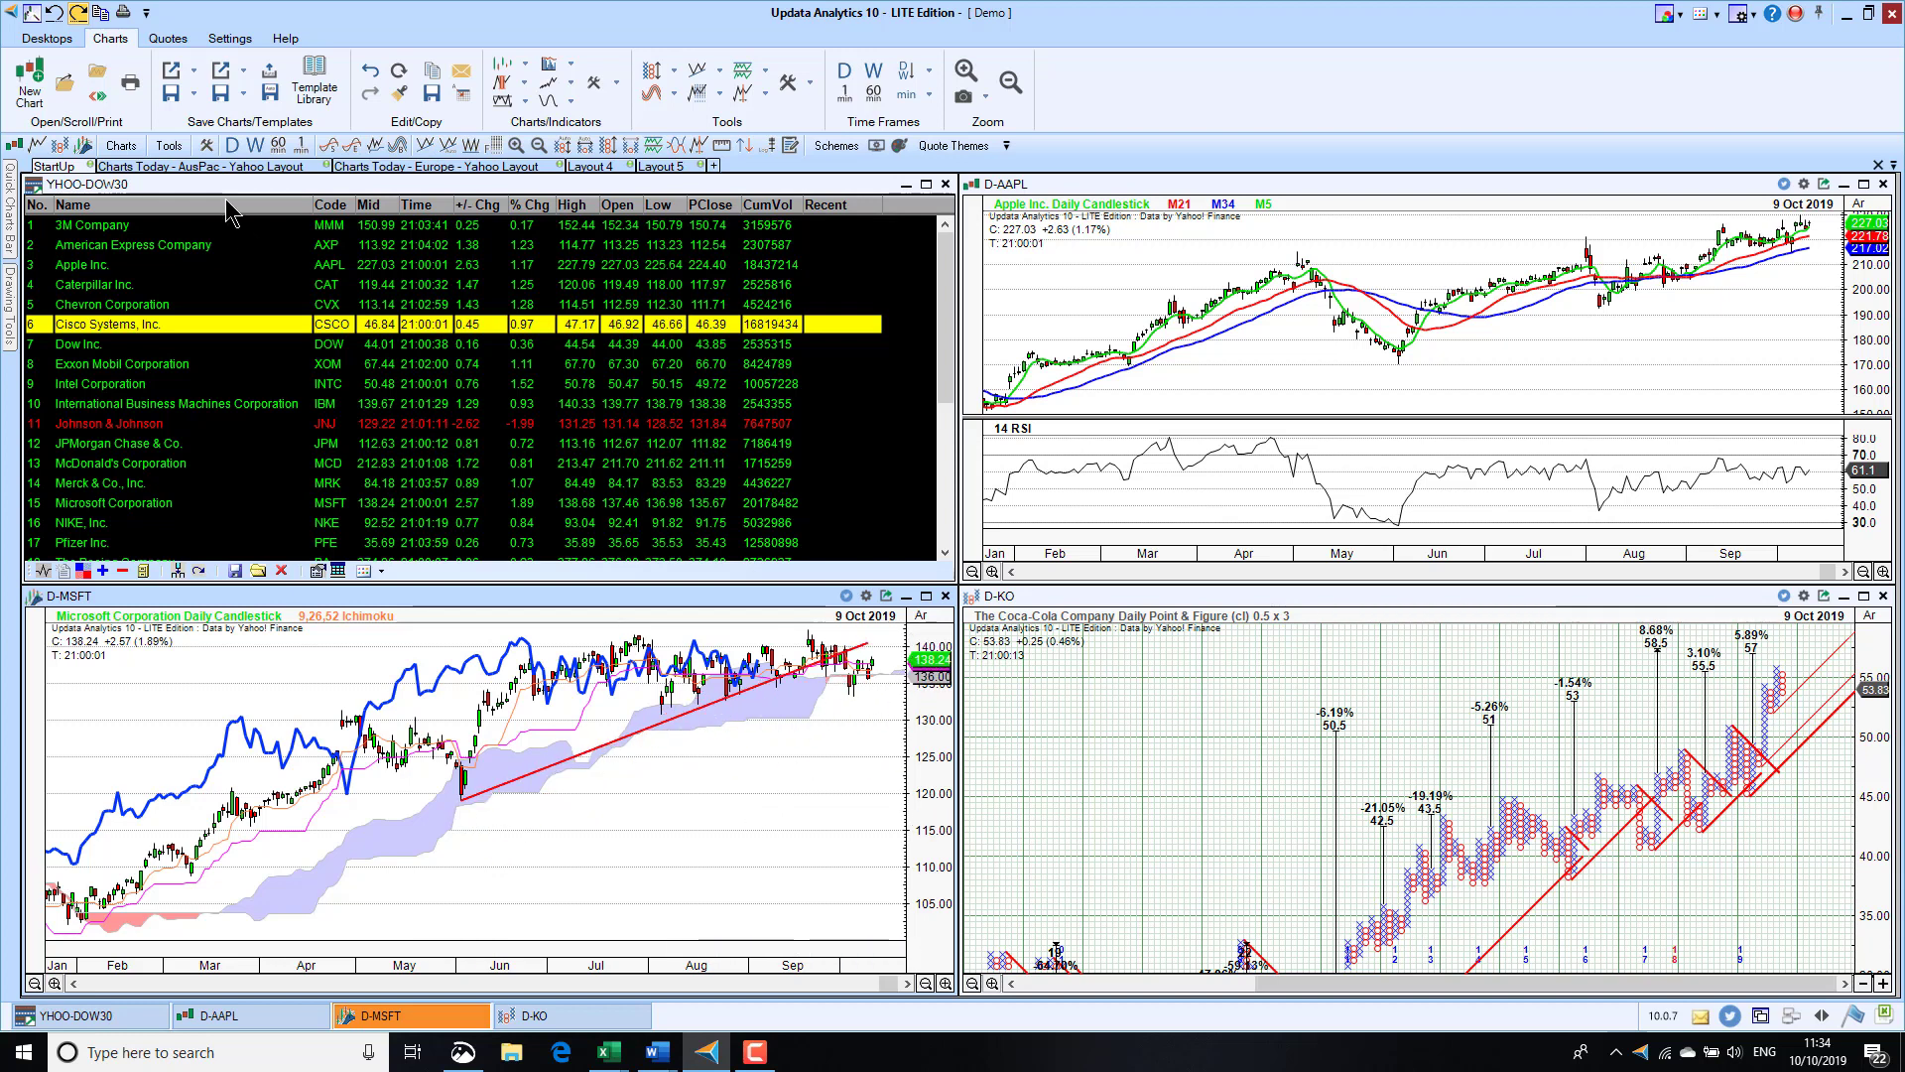
click(56, 16)
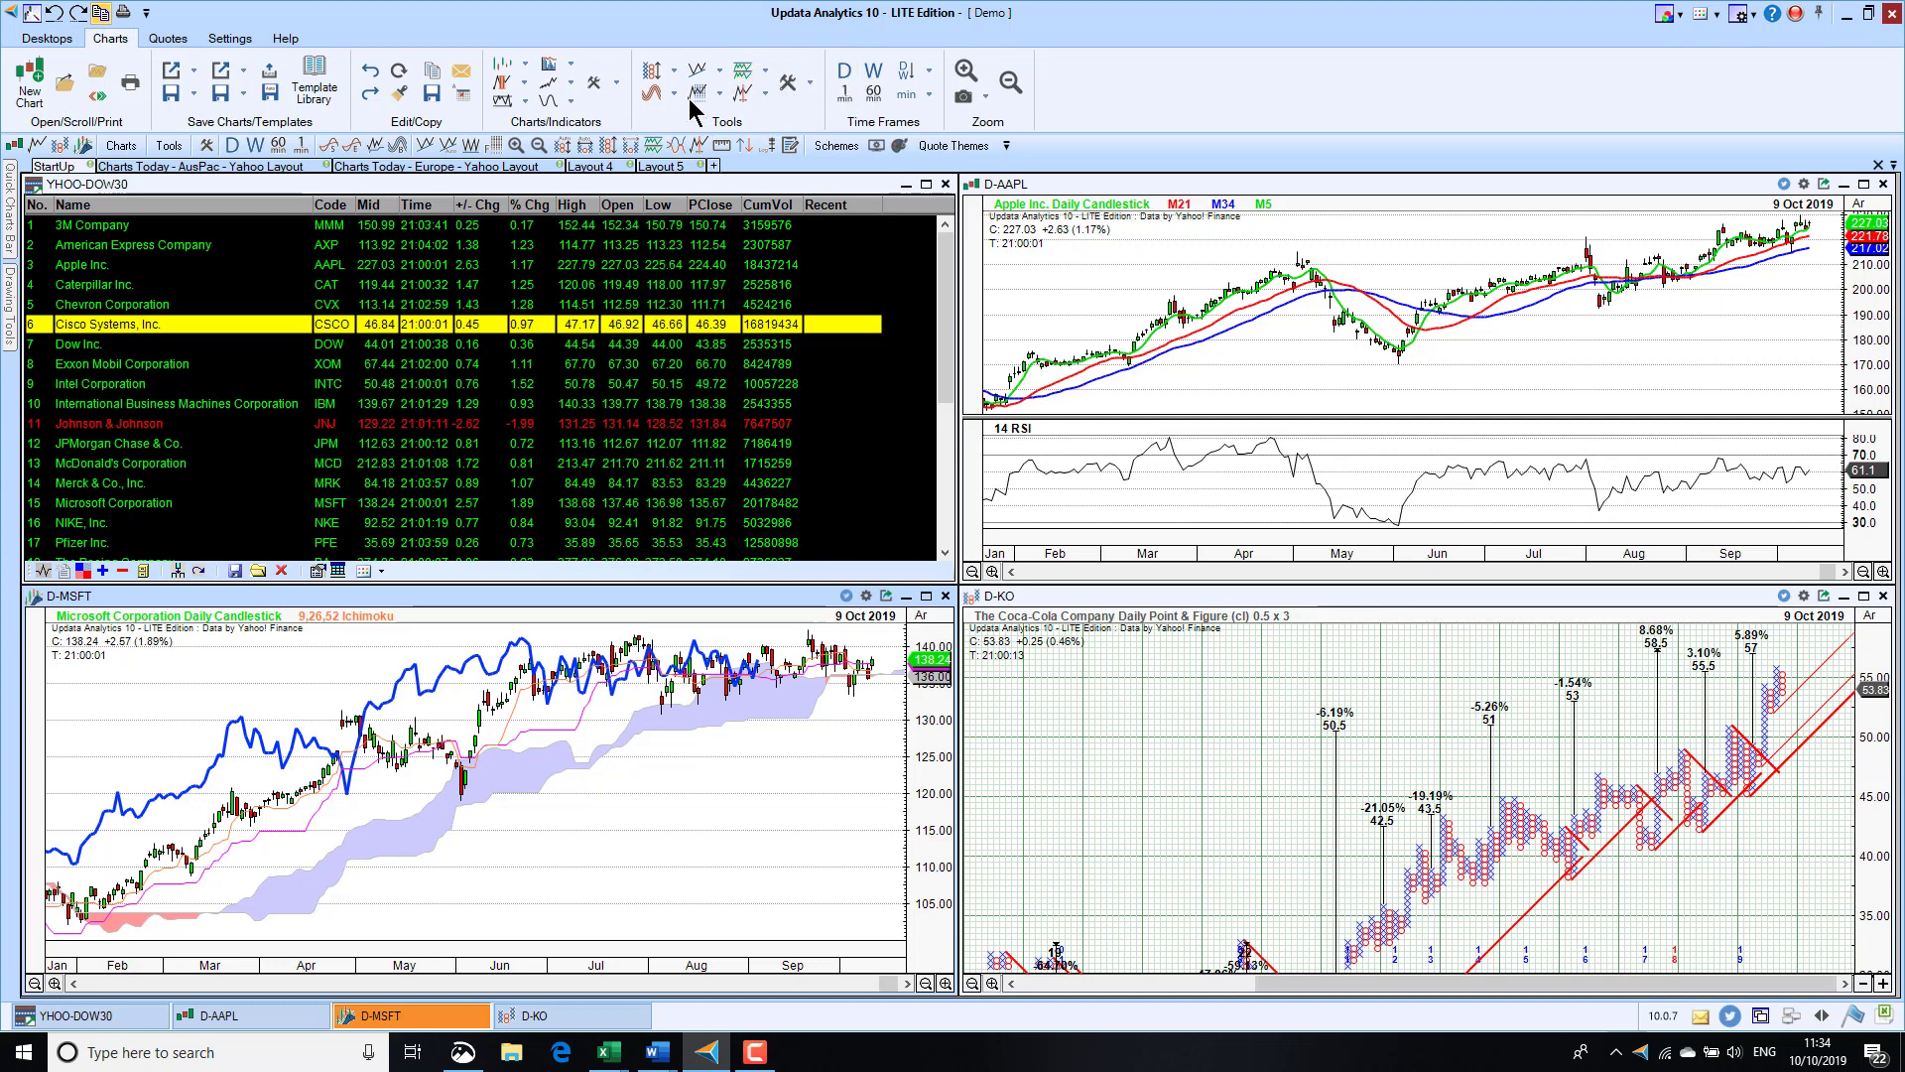
Step: Review the lists of available charts and tools, and add a MACD to the Microsoft chart
click(121, 148)
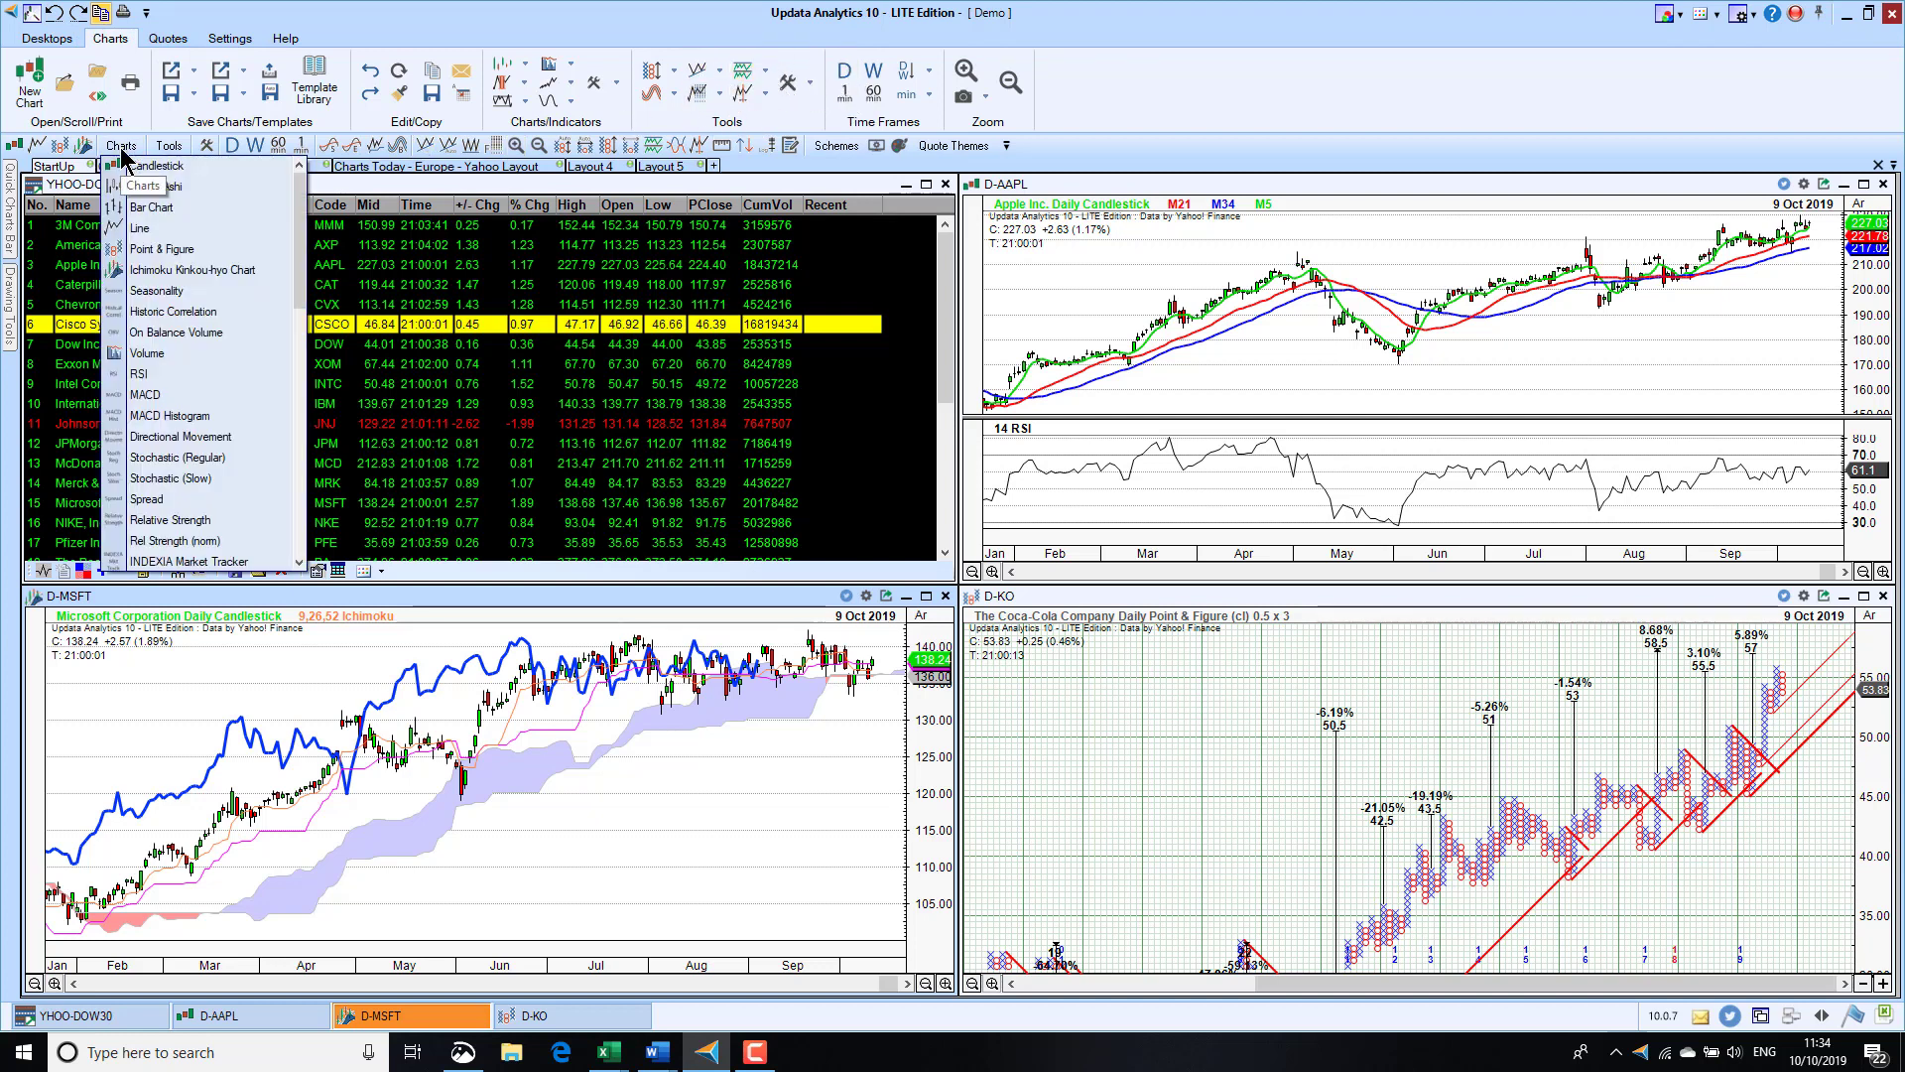
click(170, 148)
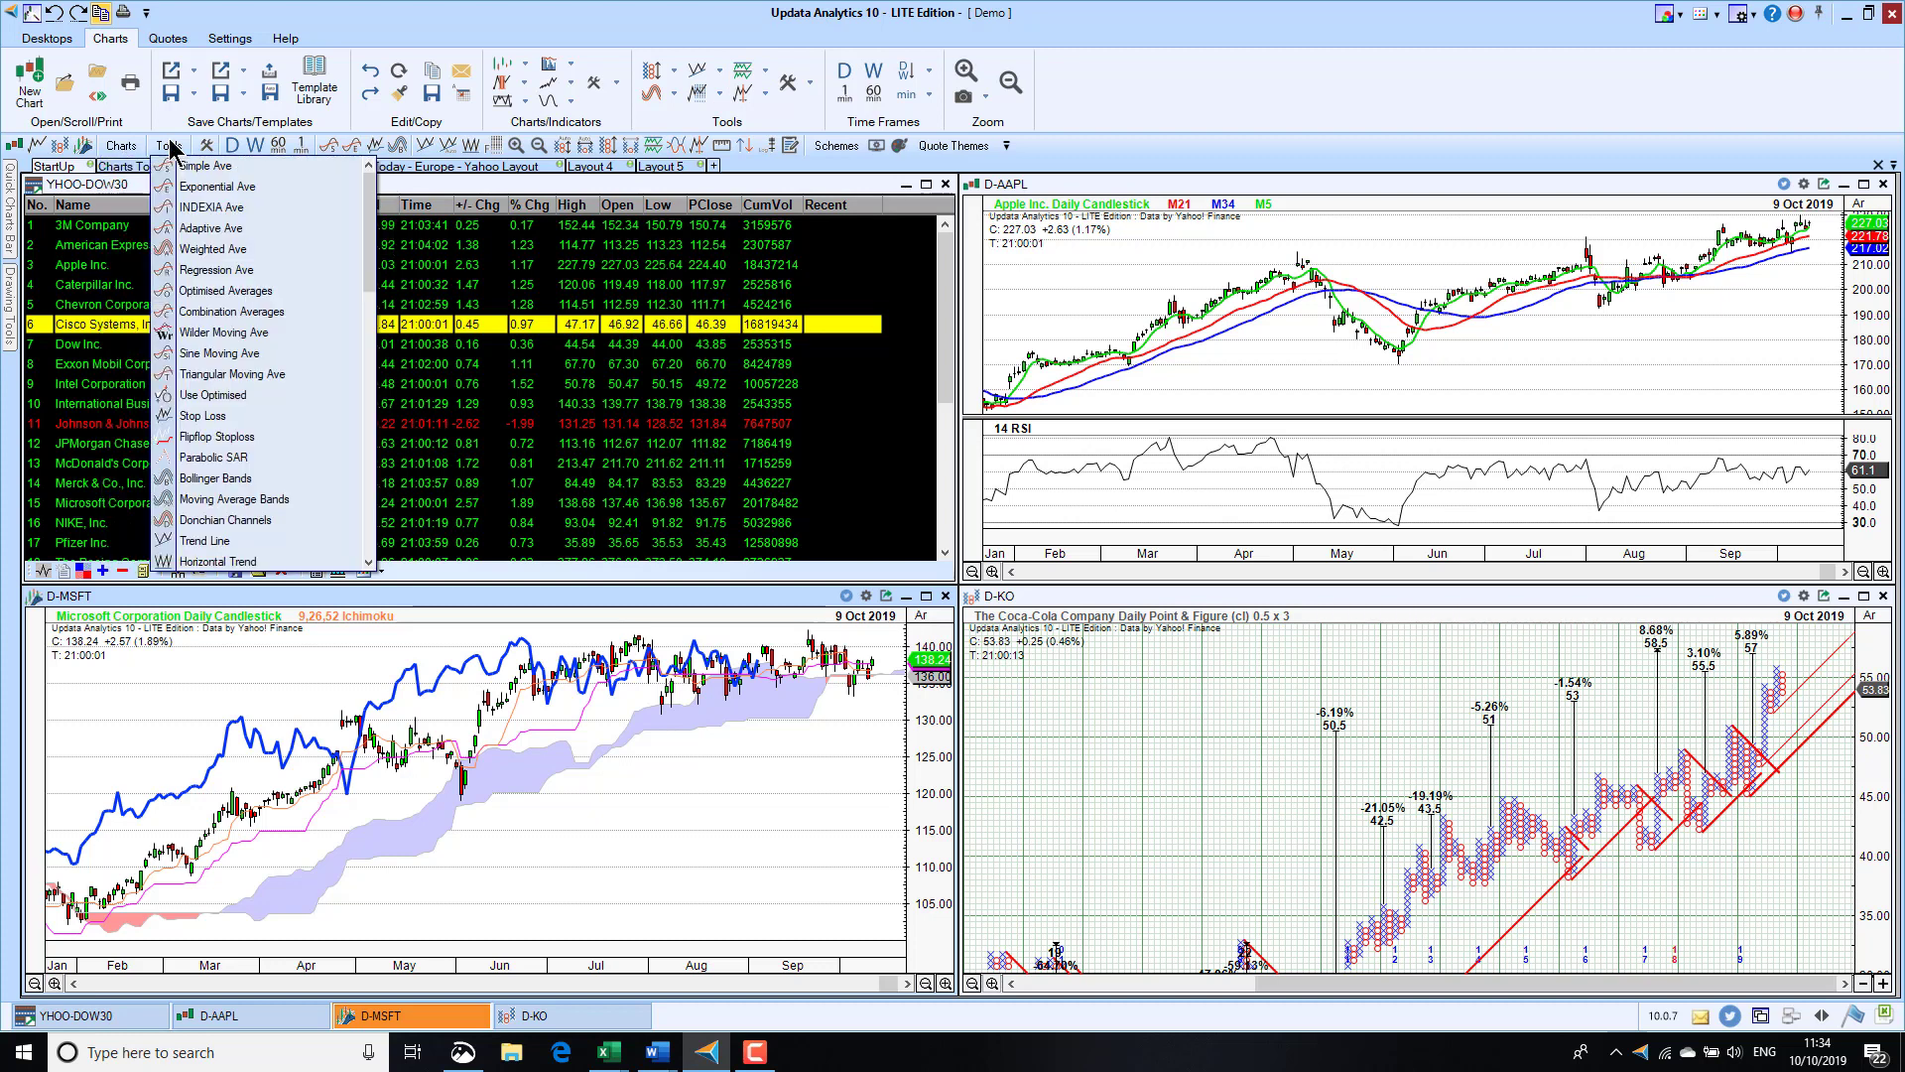
click(127, 145)
click(124, 146)
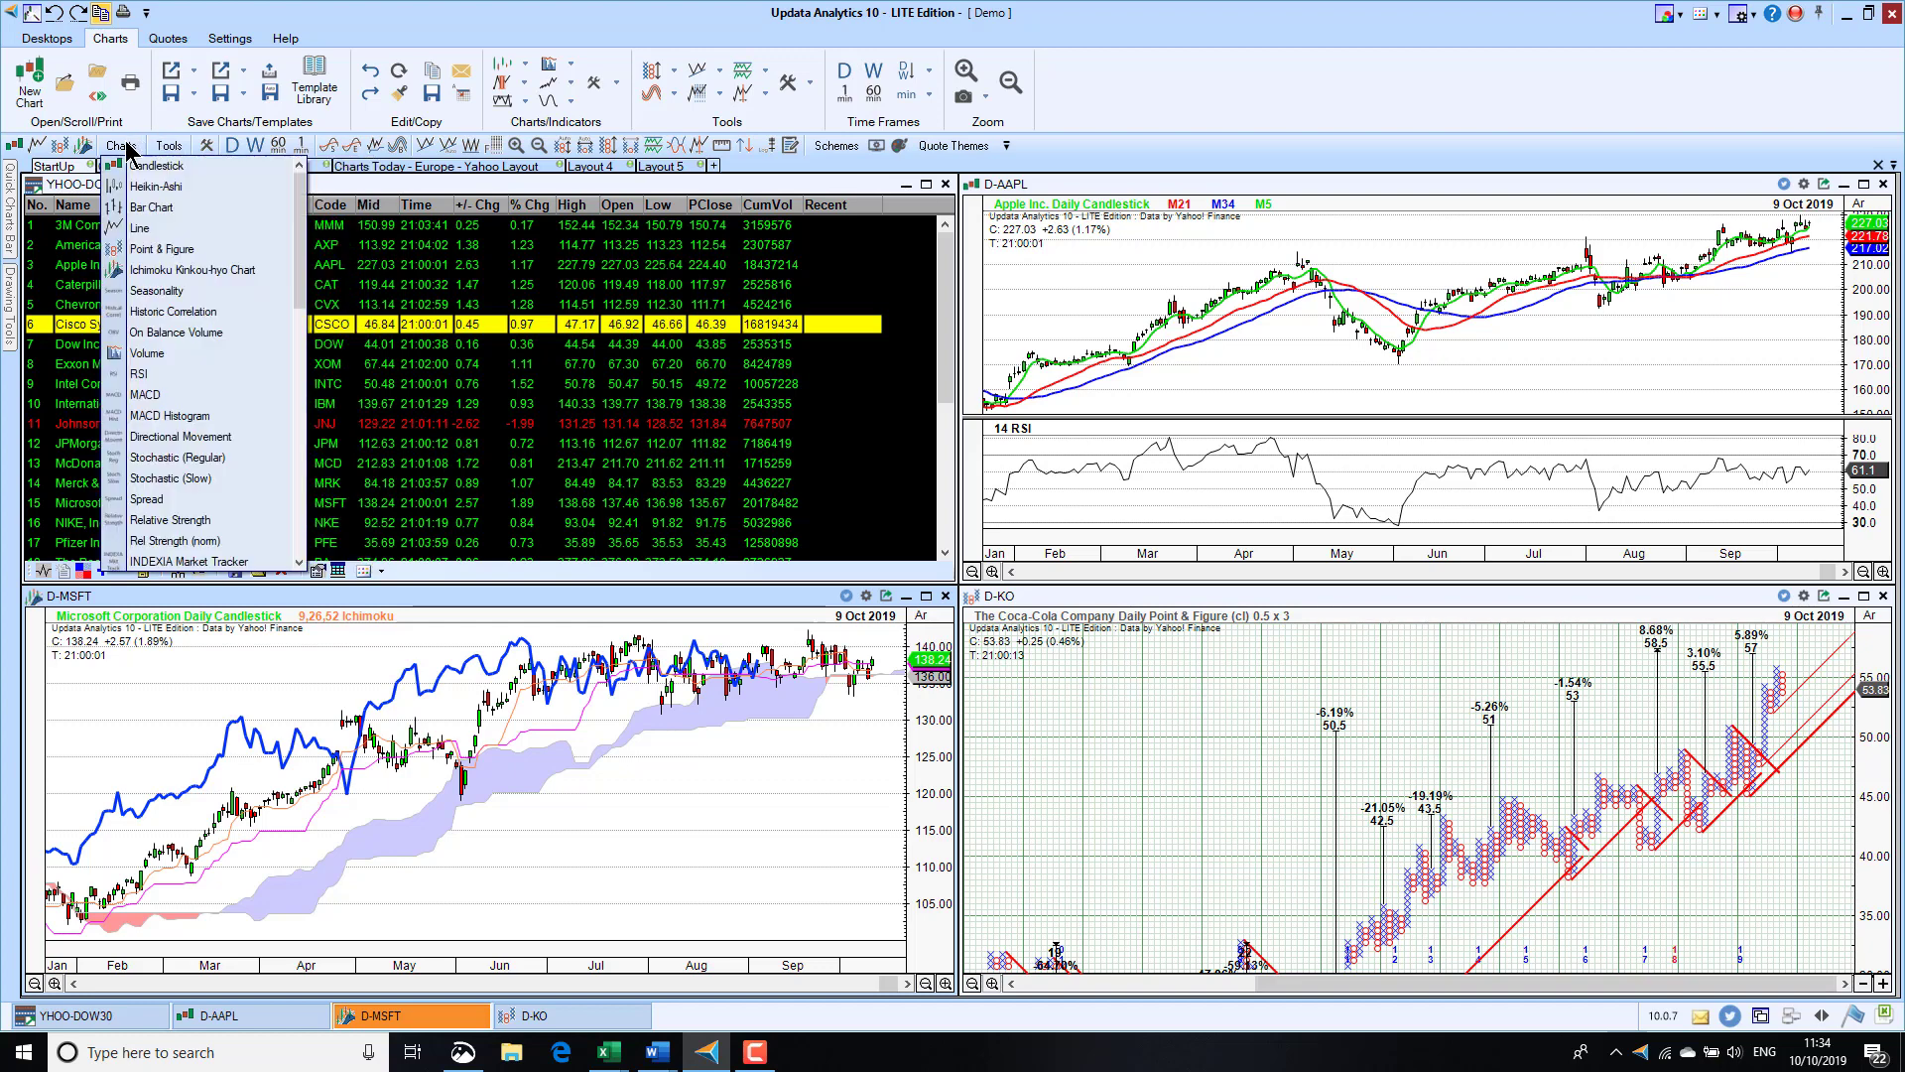
click(181, 395)
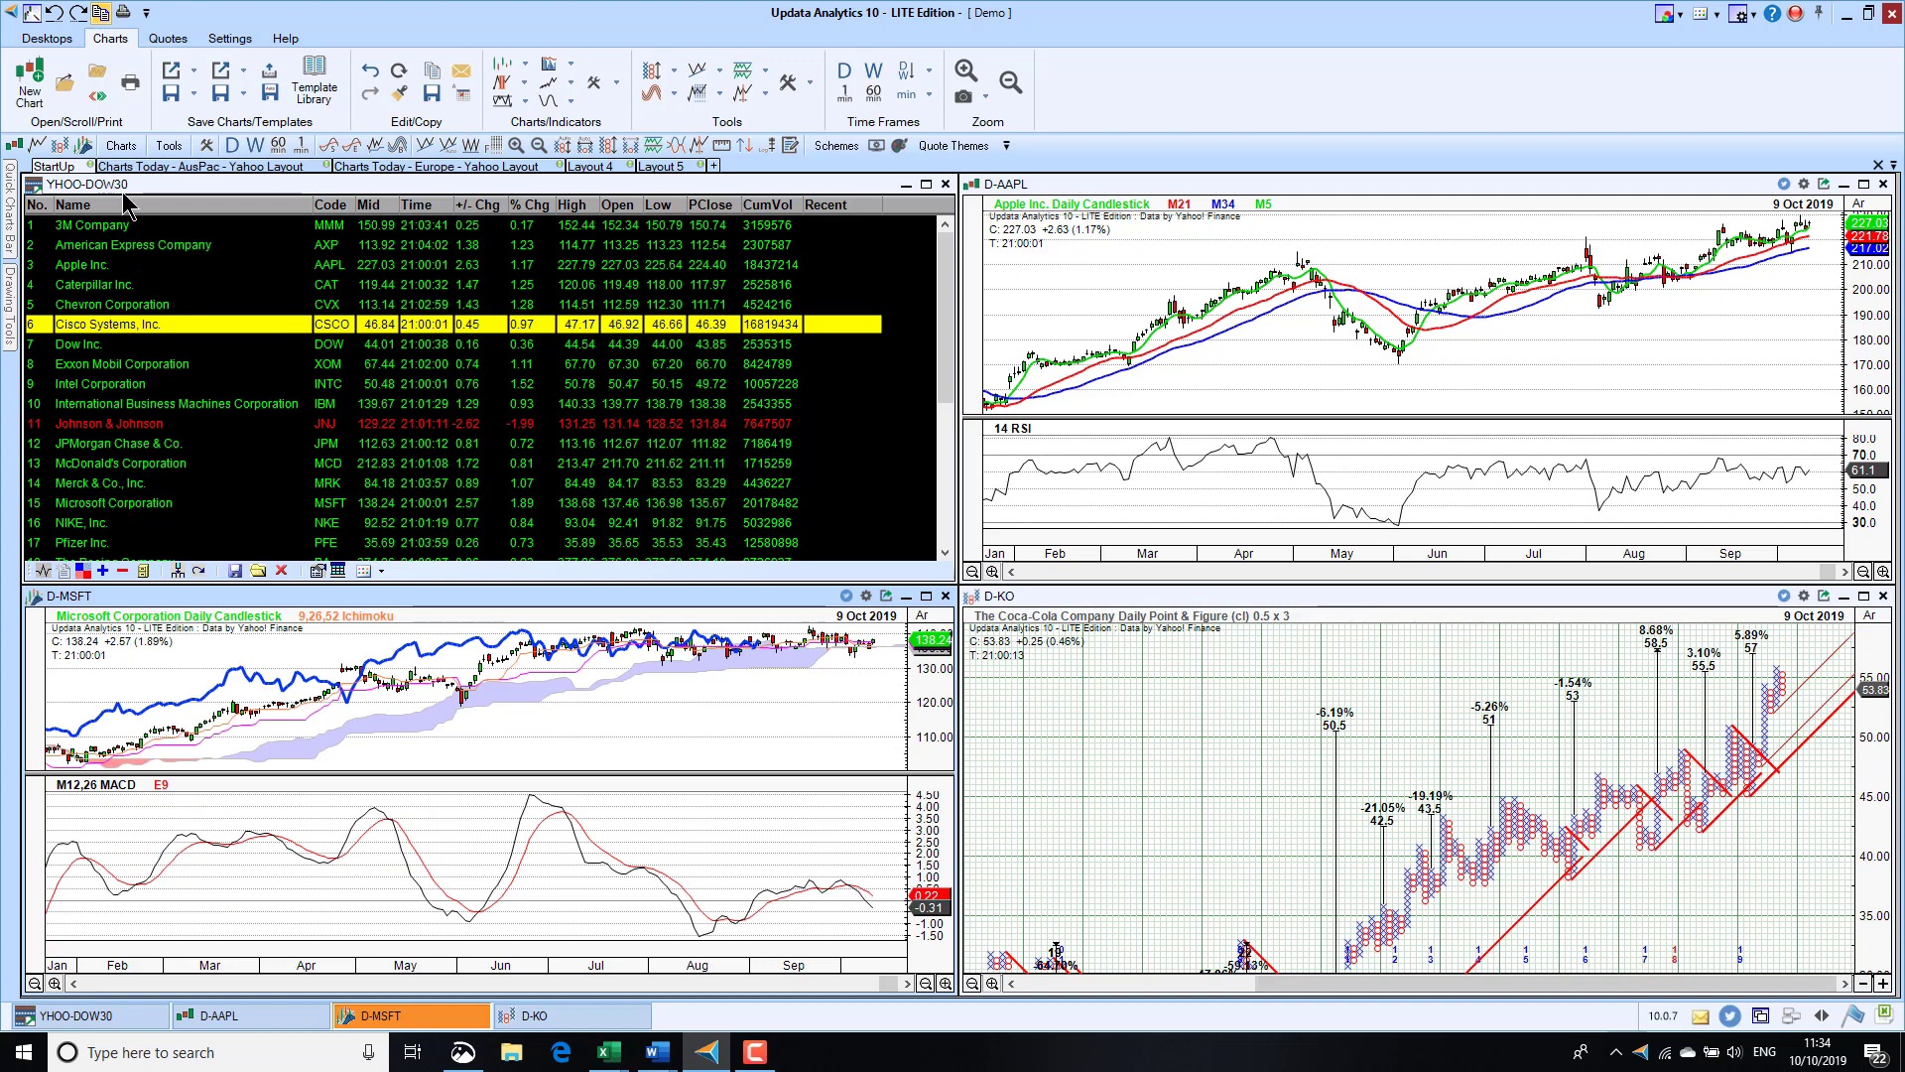
Step: Add Volume in a new window of the Microsoft chart, and remove both the Volume and MACD windows
click(123, 147)
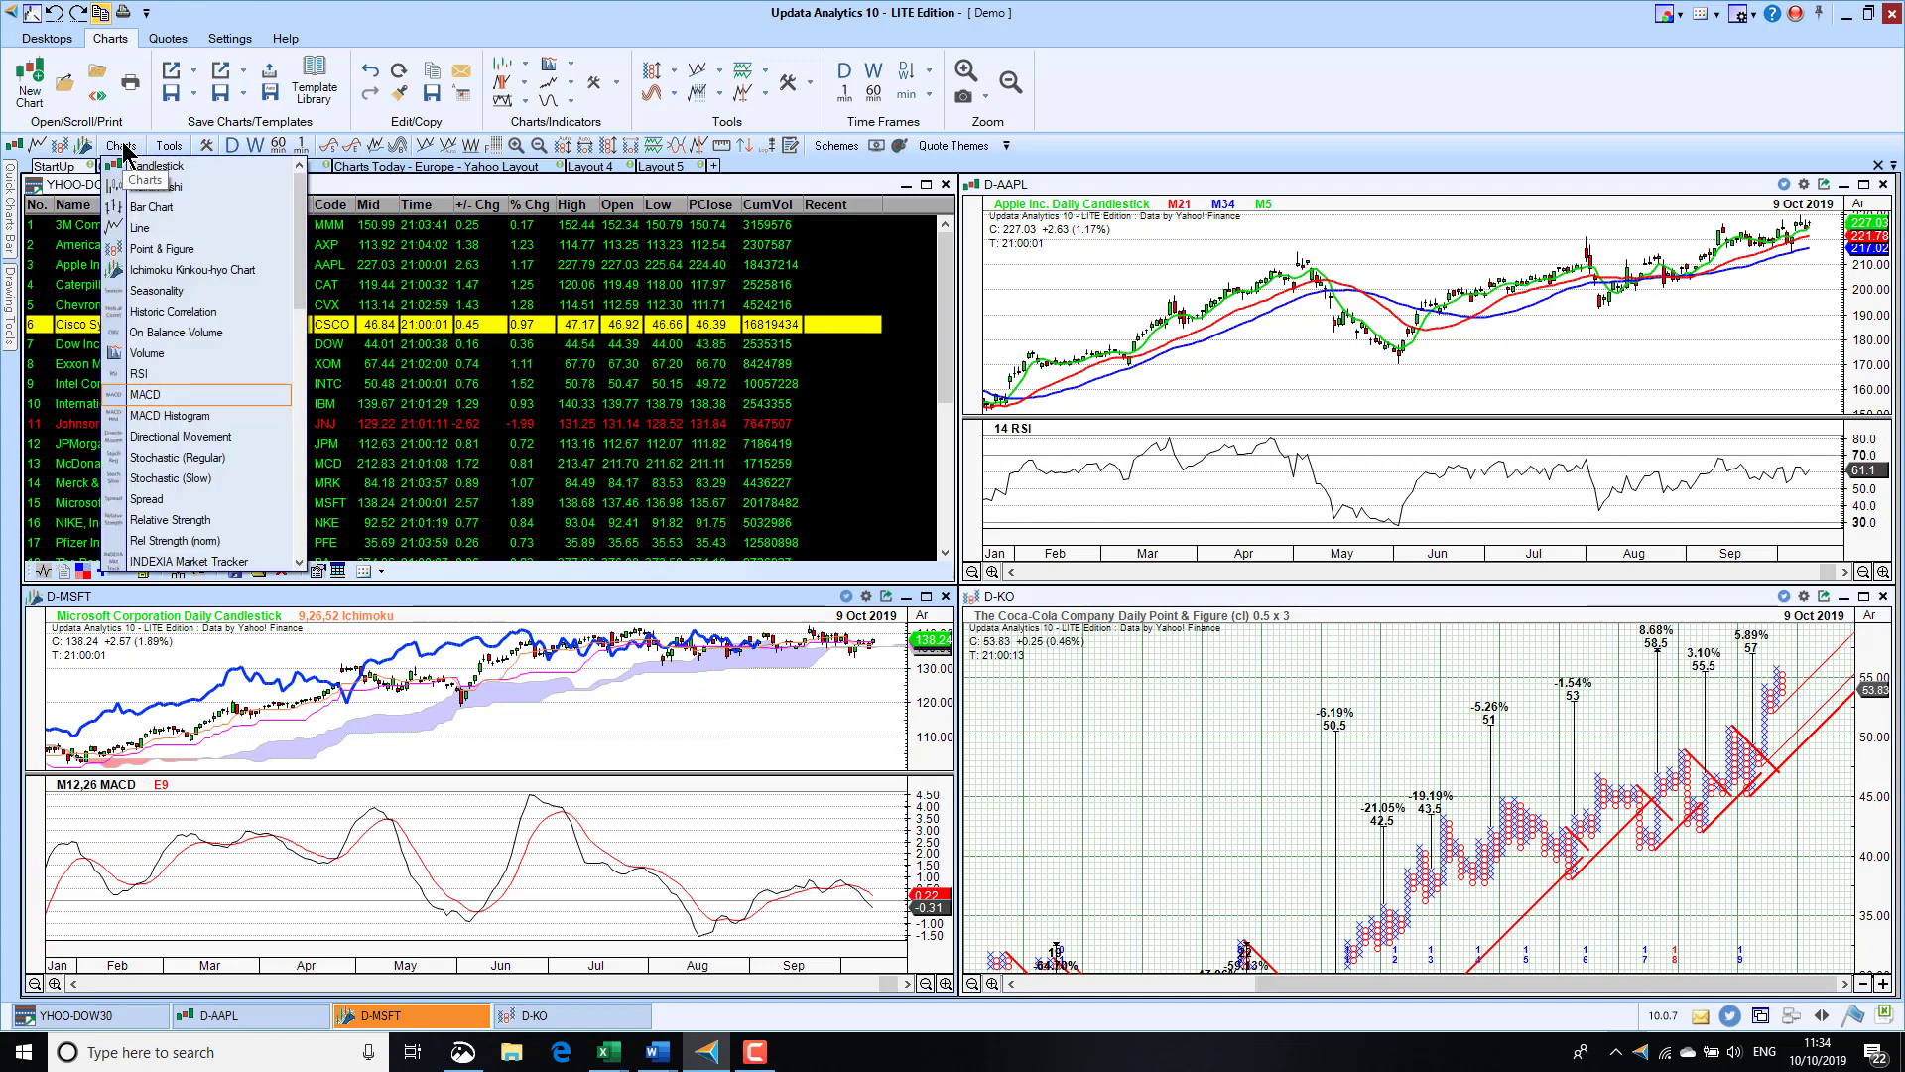
click(159, 353)
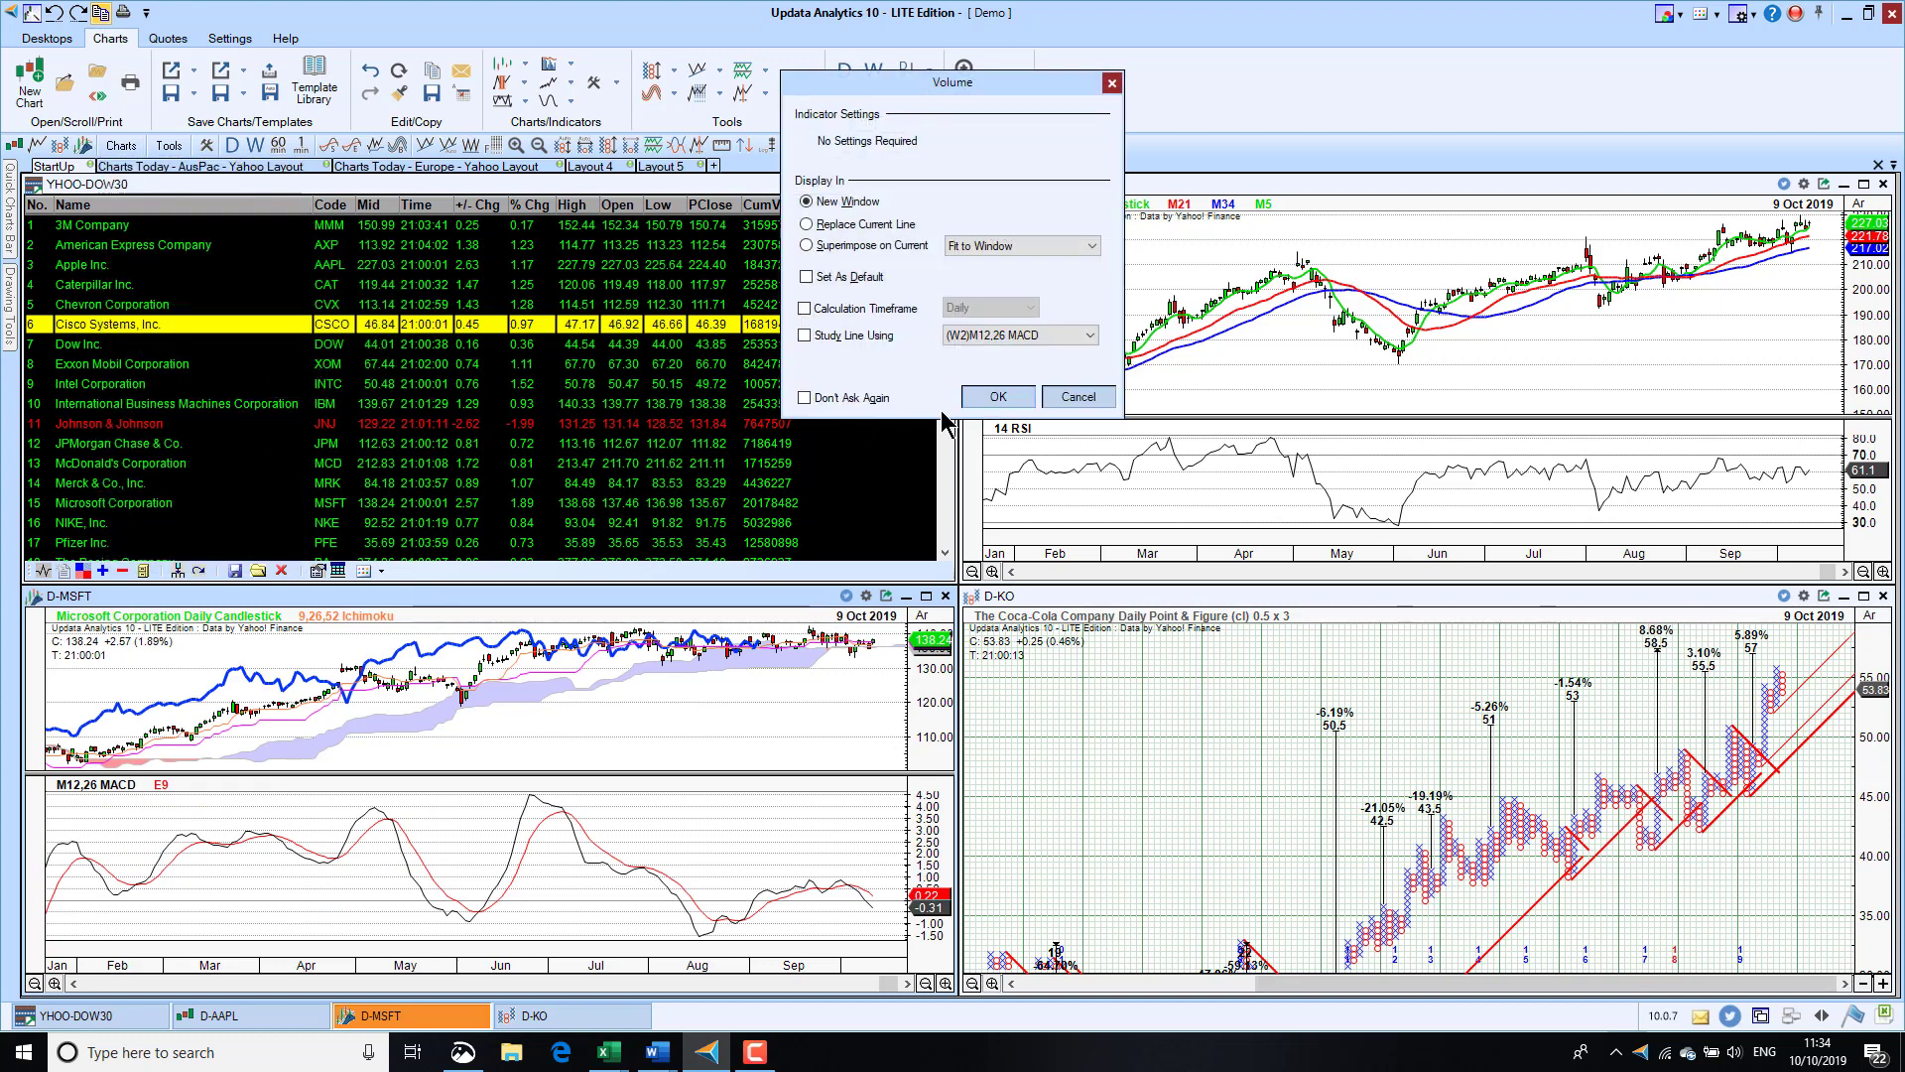
click(997, 397)
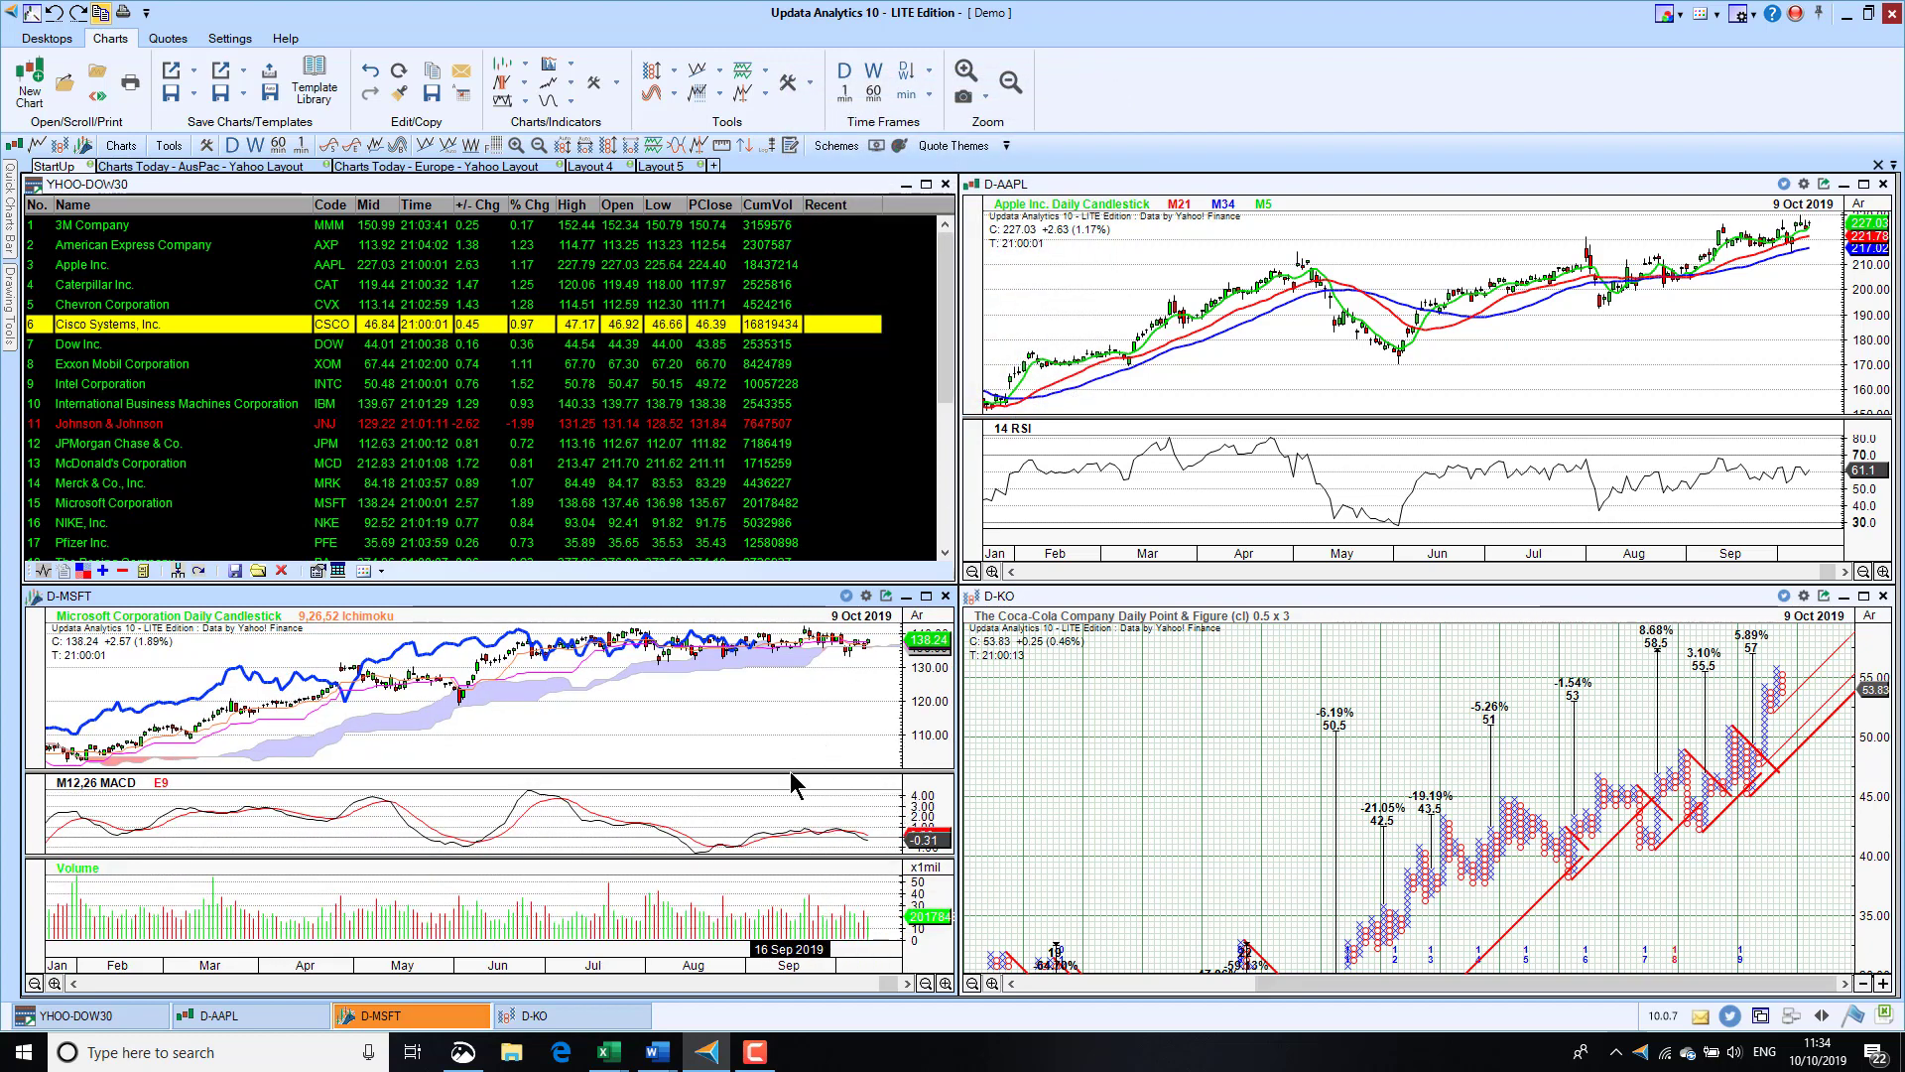
double_click(777, 710)
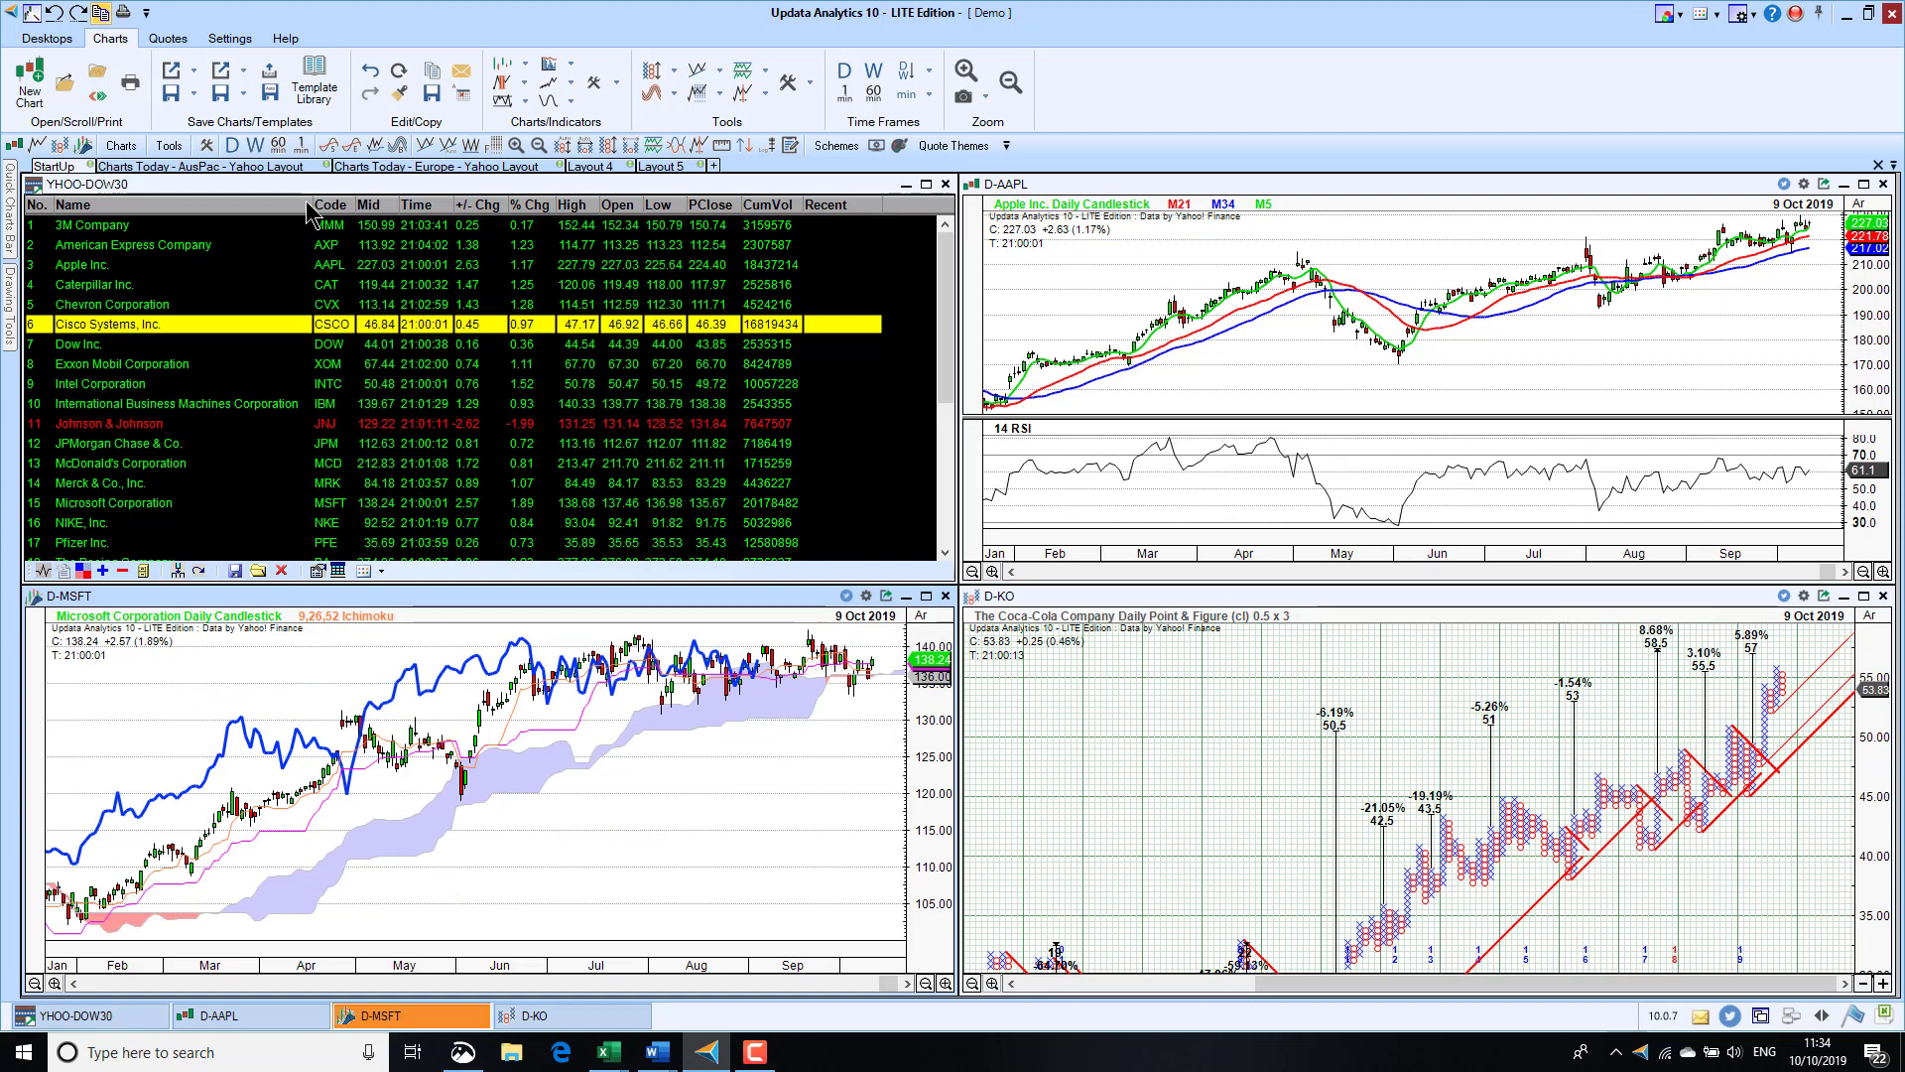
Step: Download the BarchartFREE-FX watchlist of the BARCHARTFREE FEED from the watchlist library, including previously downloaded items, and close the library
click(171, 40)
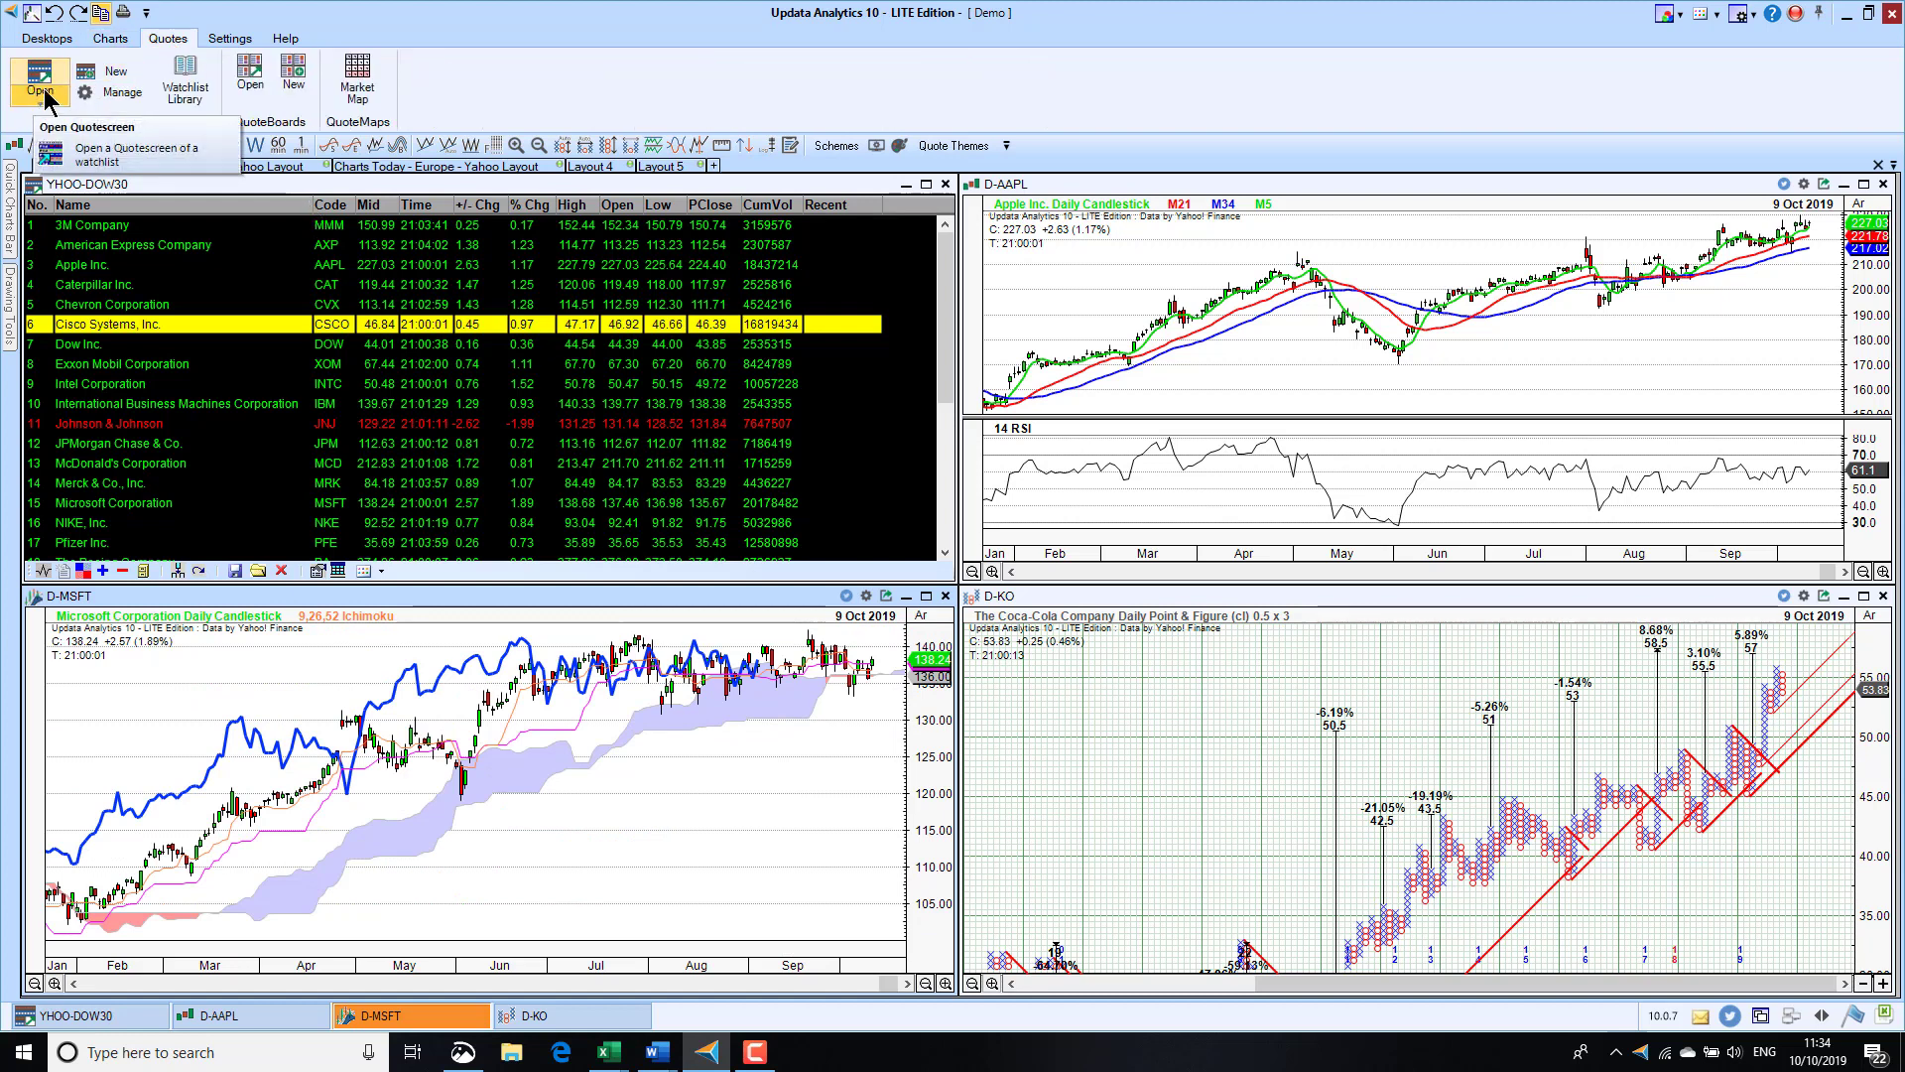
click(186, 82)
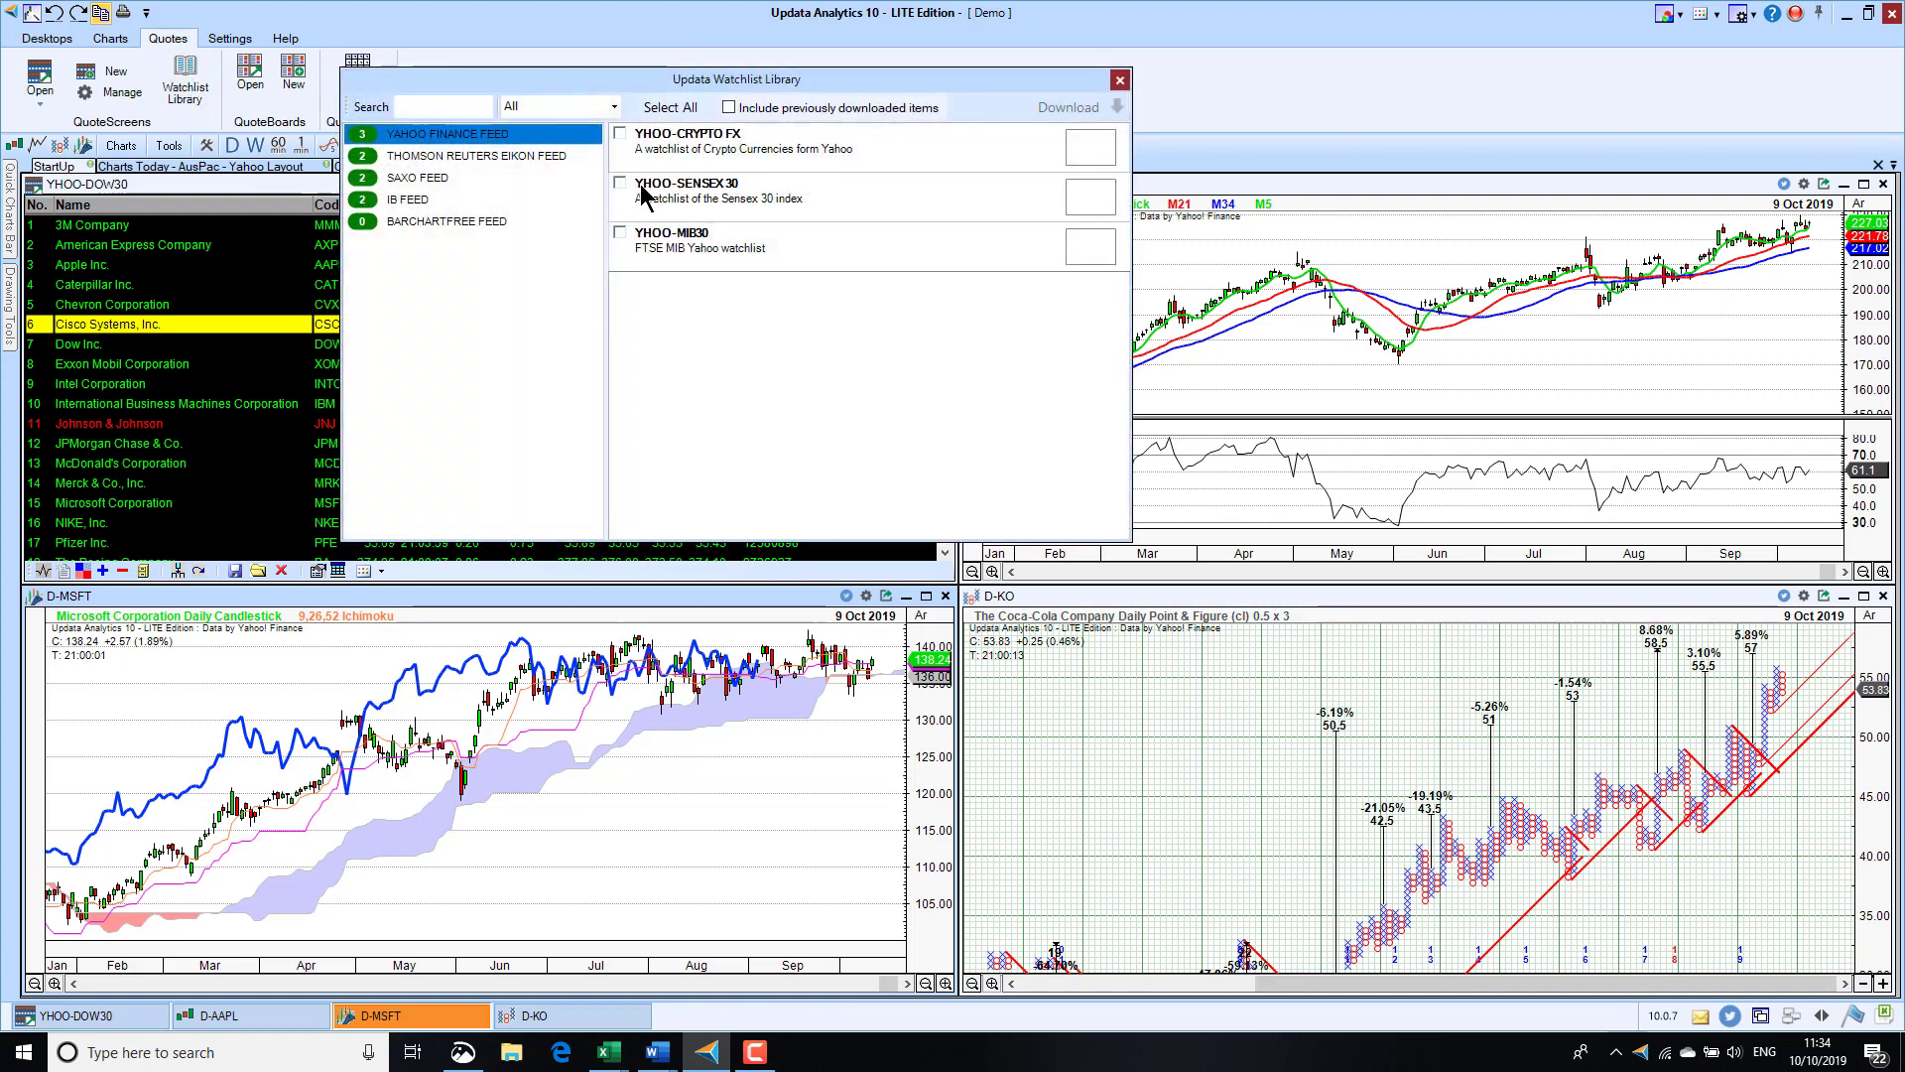
click(729, 107)
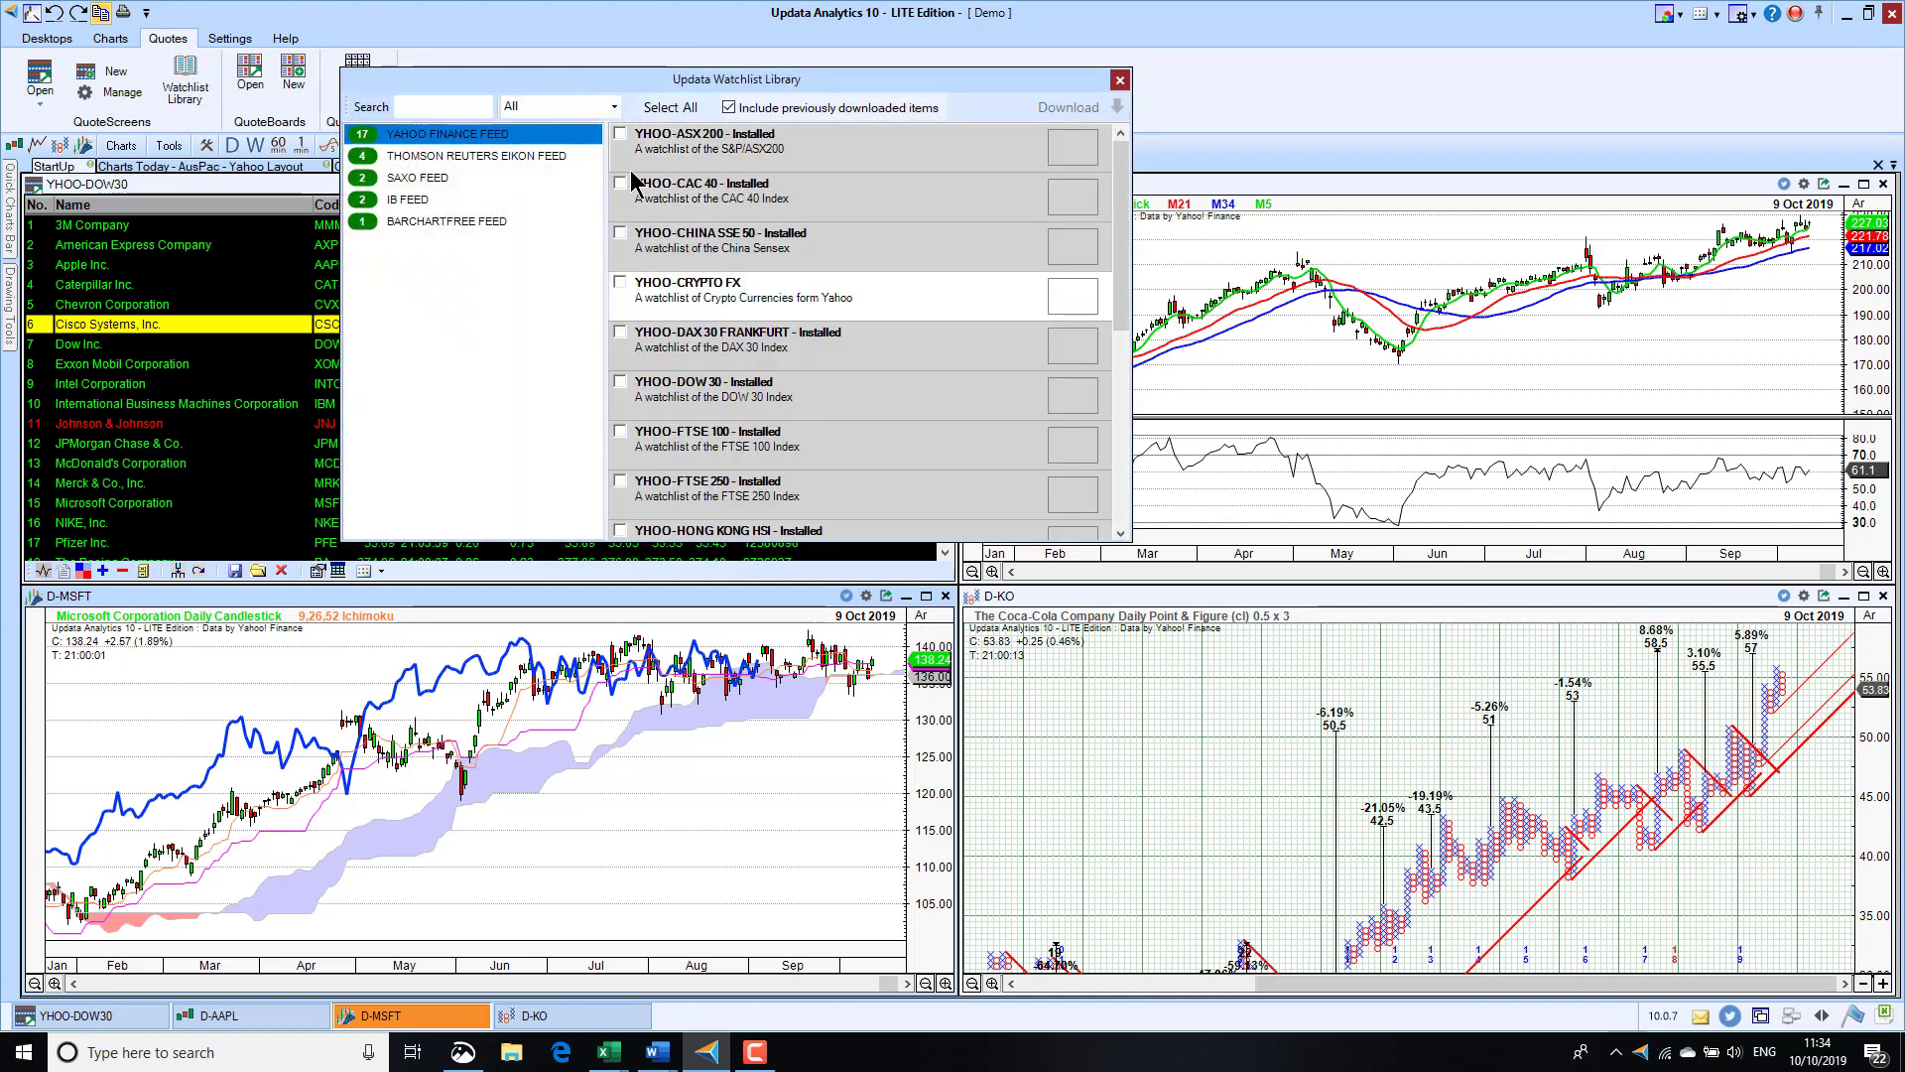
click(451, 222)
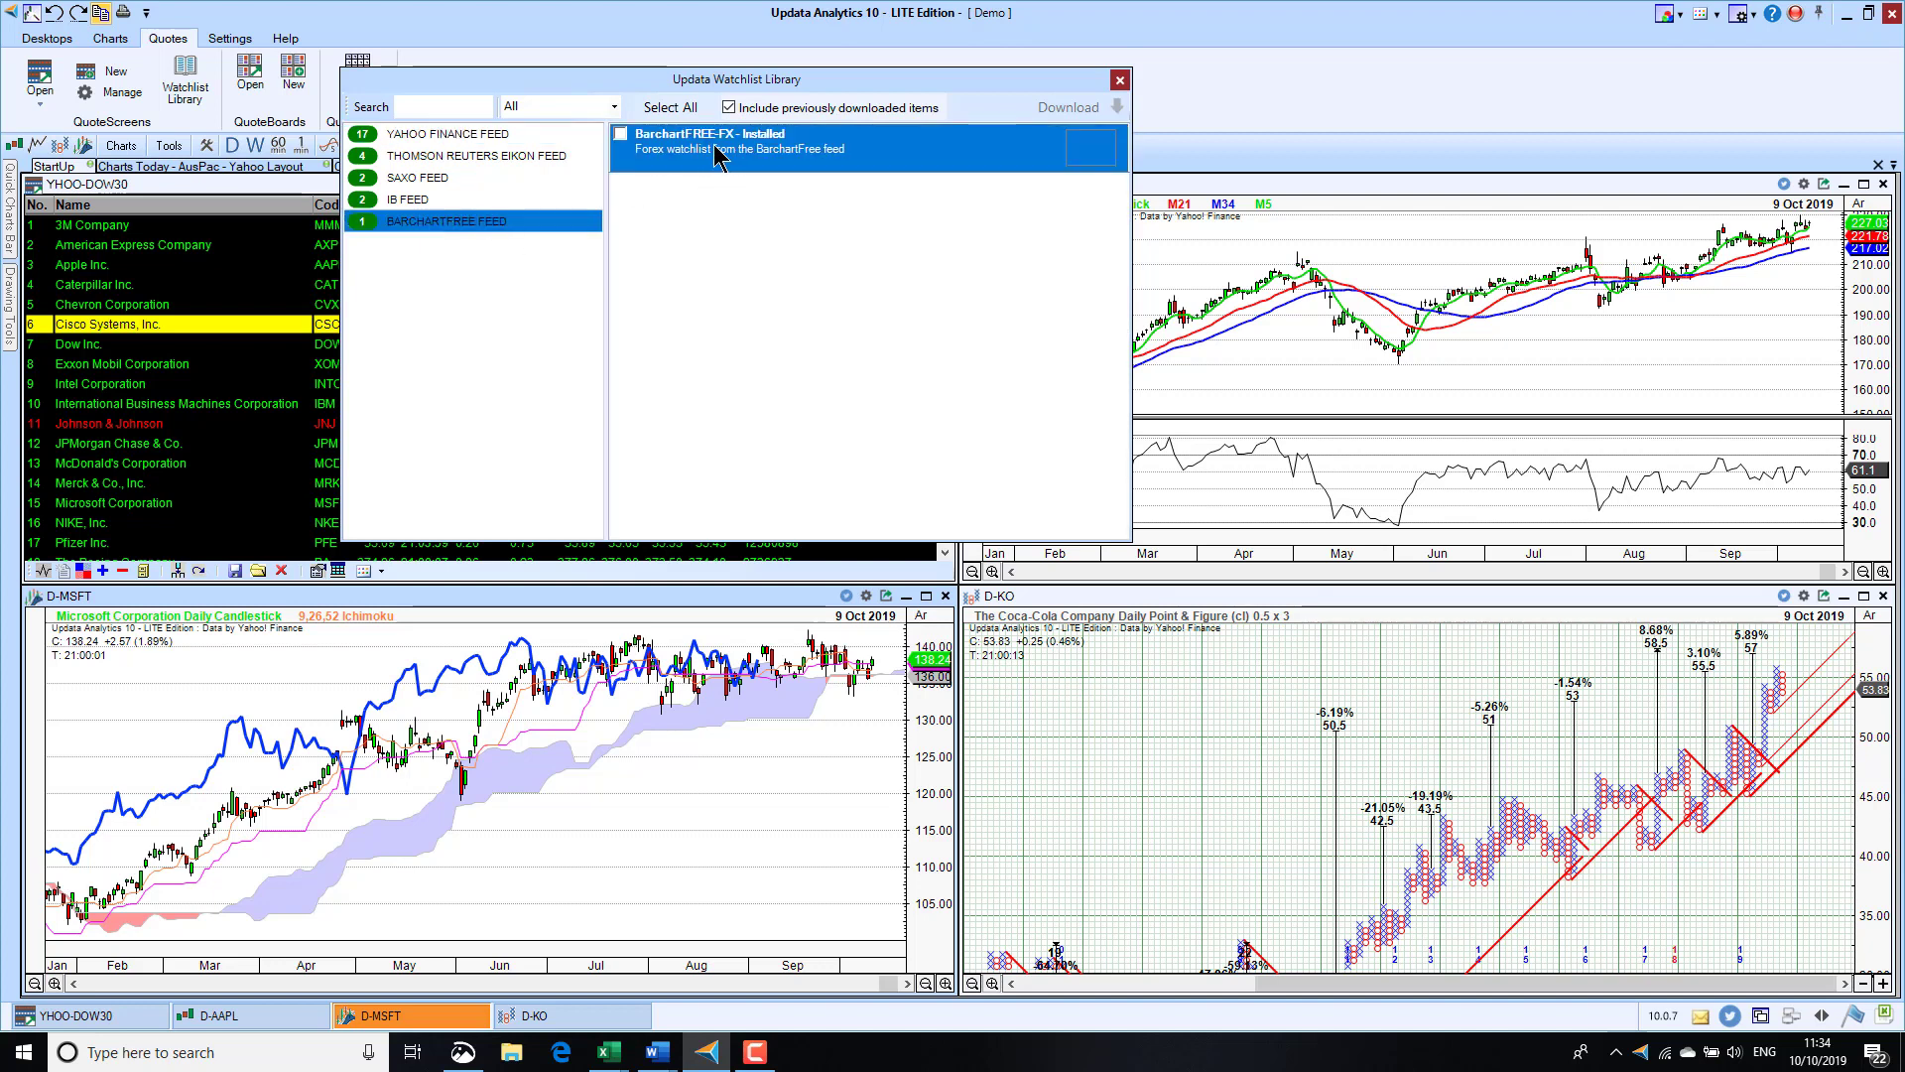
click(621, 134)
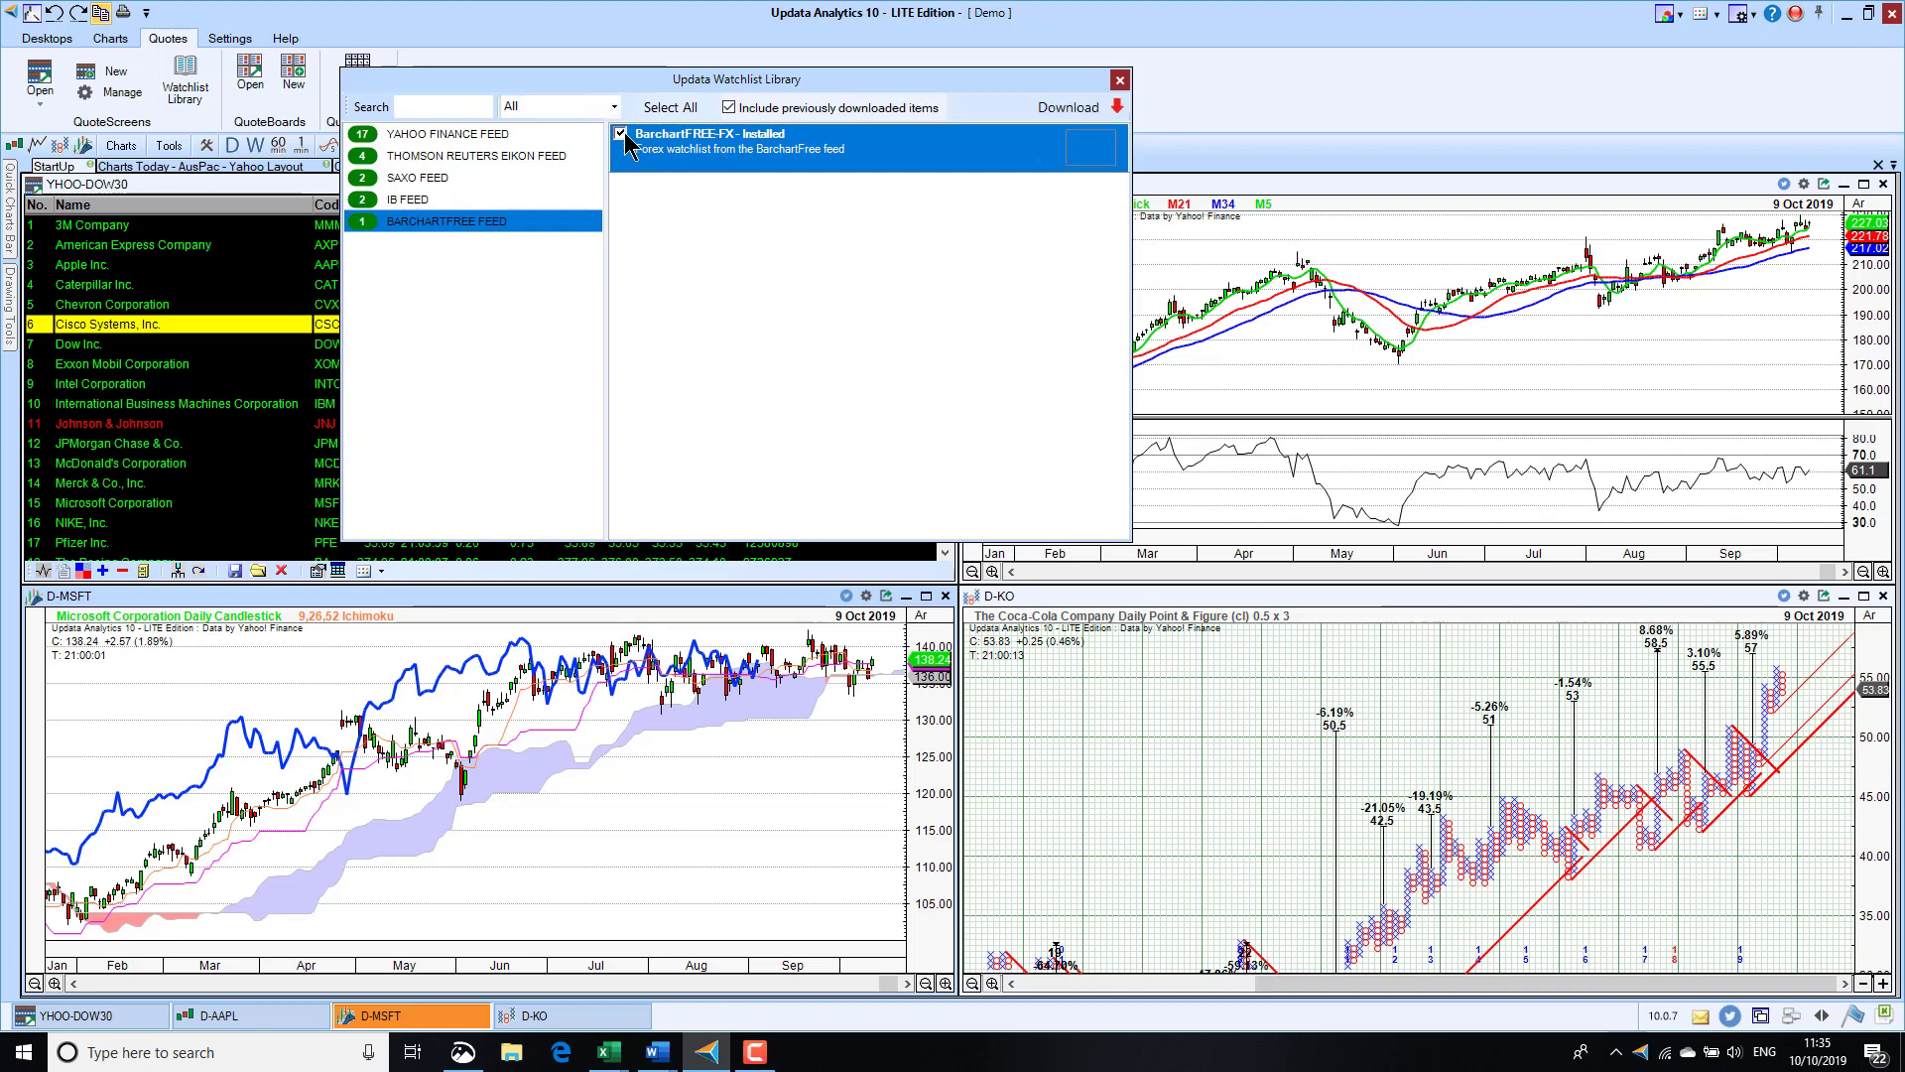
click(1064, 109)
click(1120, 79)
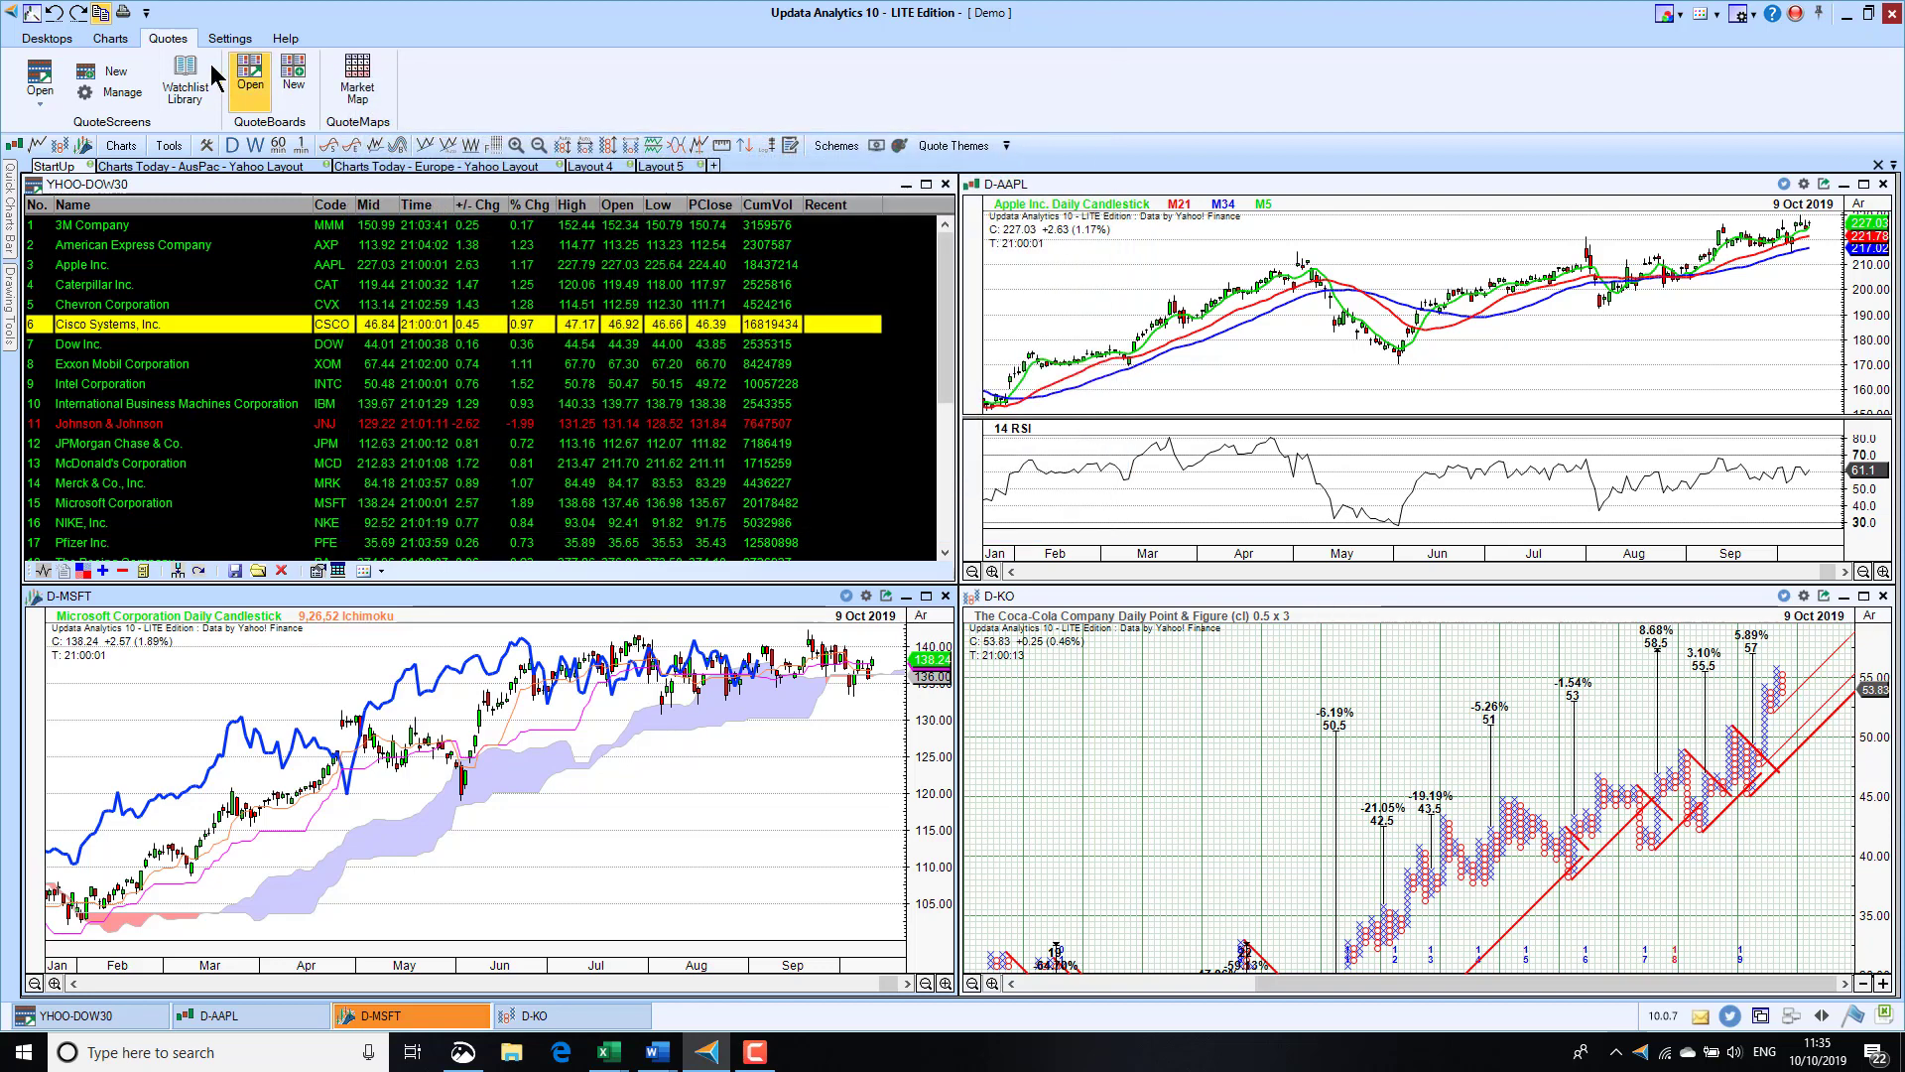
Step: Open a quote screen of the BarchartFREE FX watchlist and shorten its window to uncover the YHOO-DOW30 quotes above
click(40, 80)
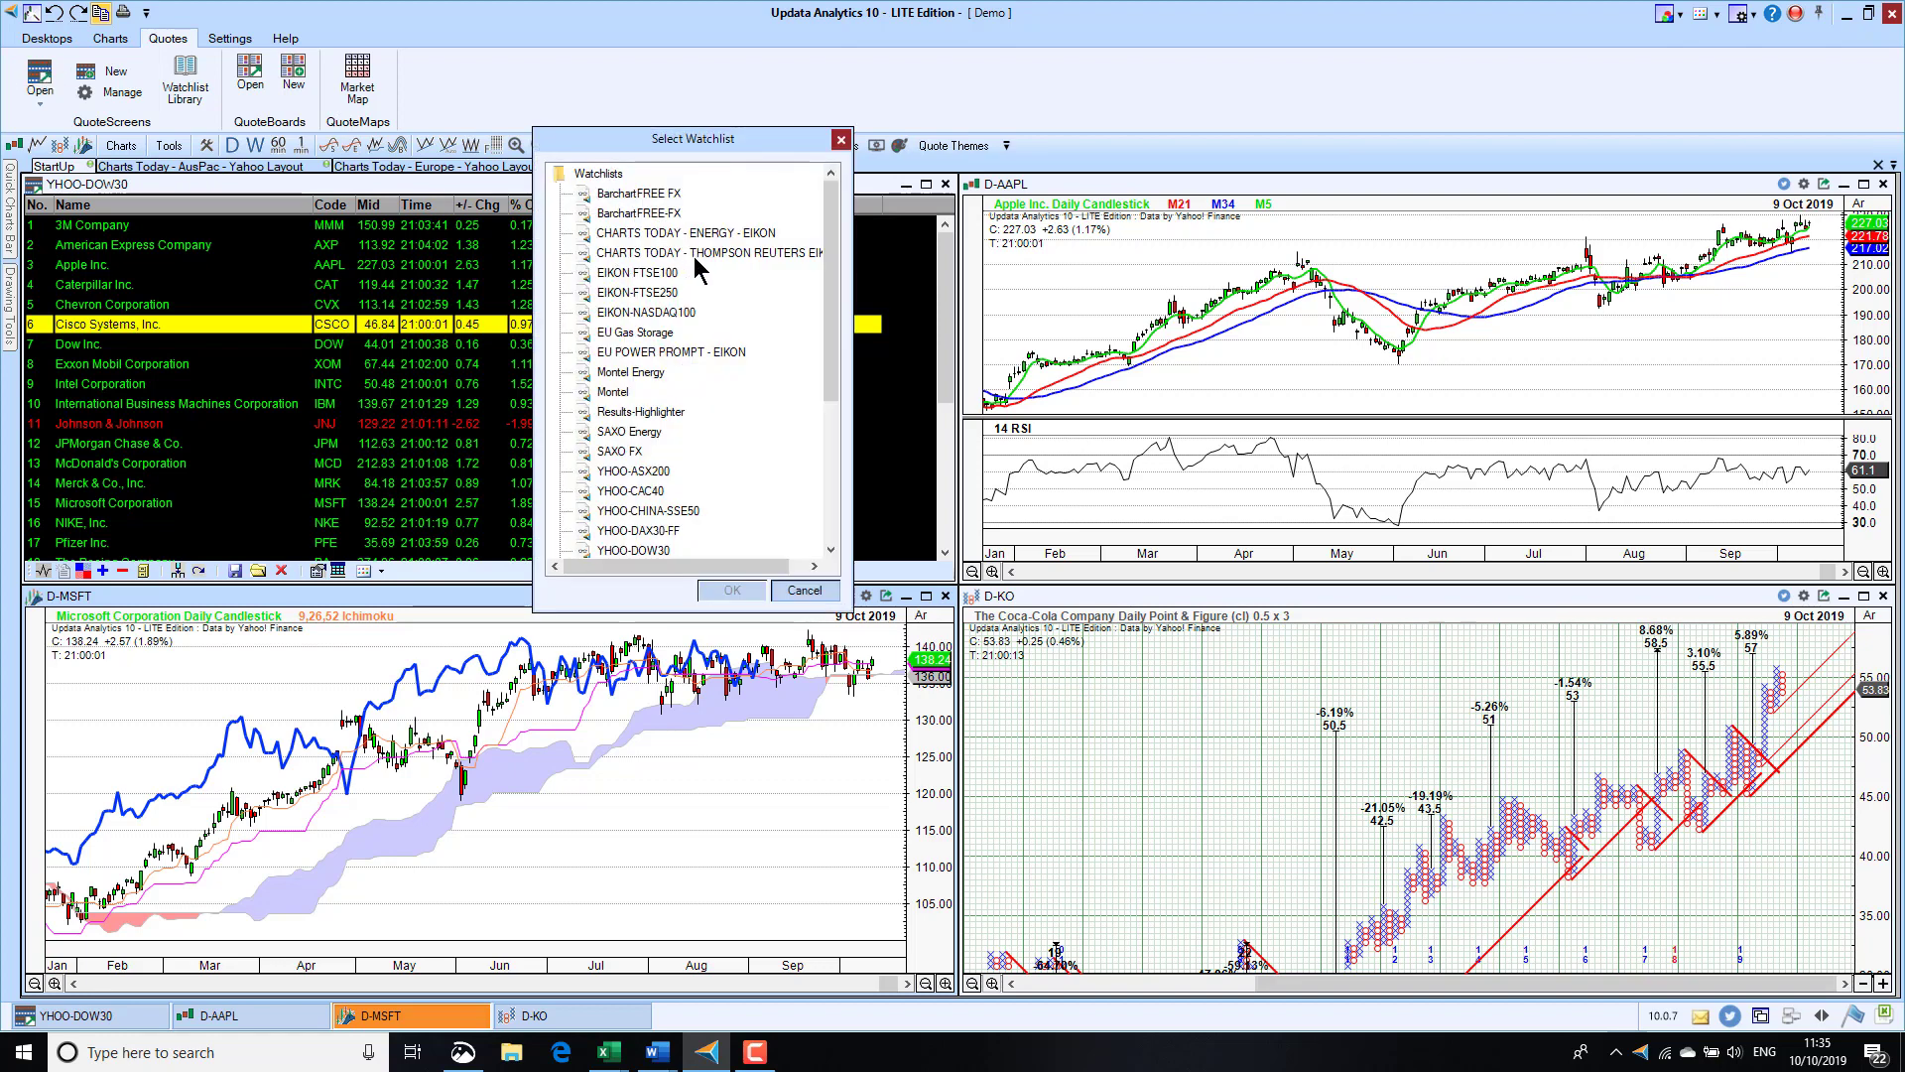
double_click(640, 194)
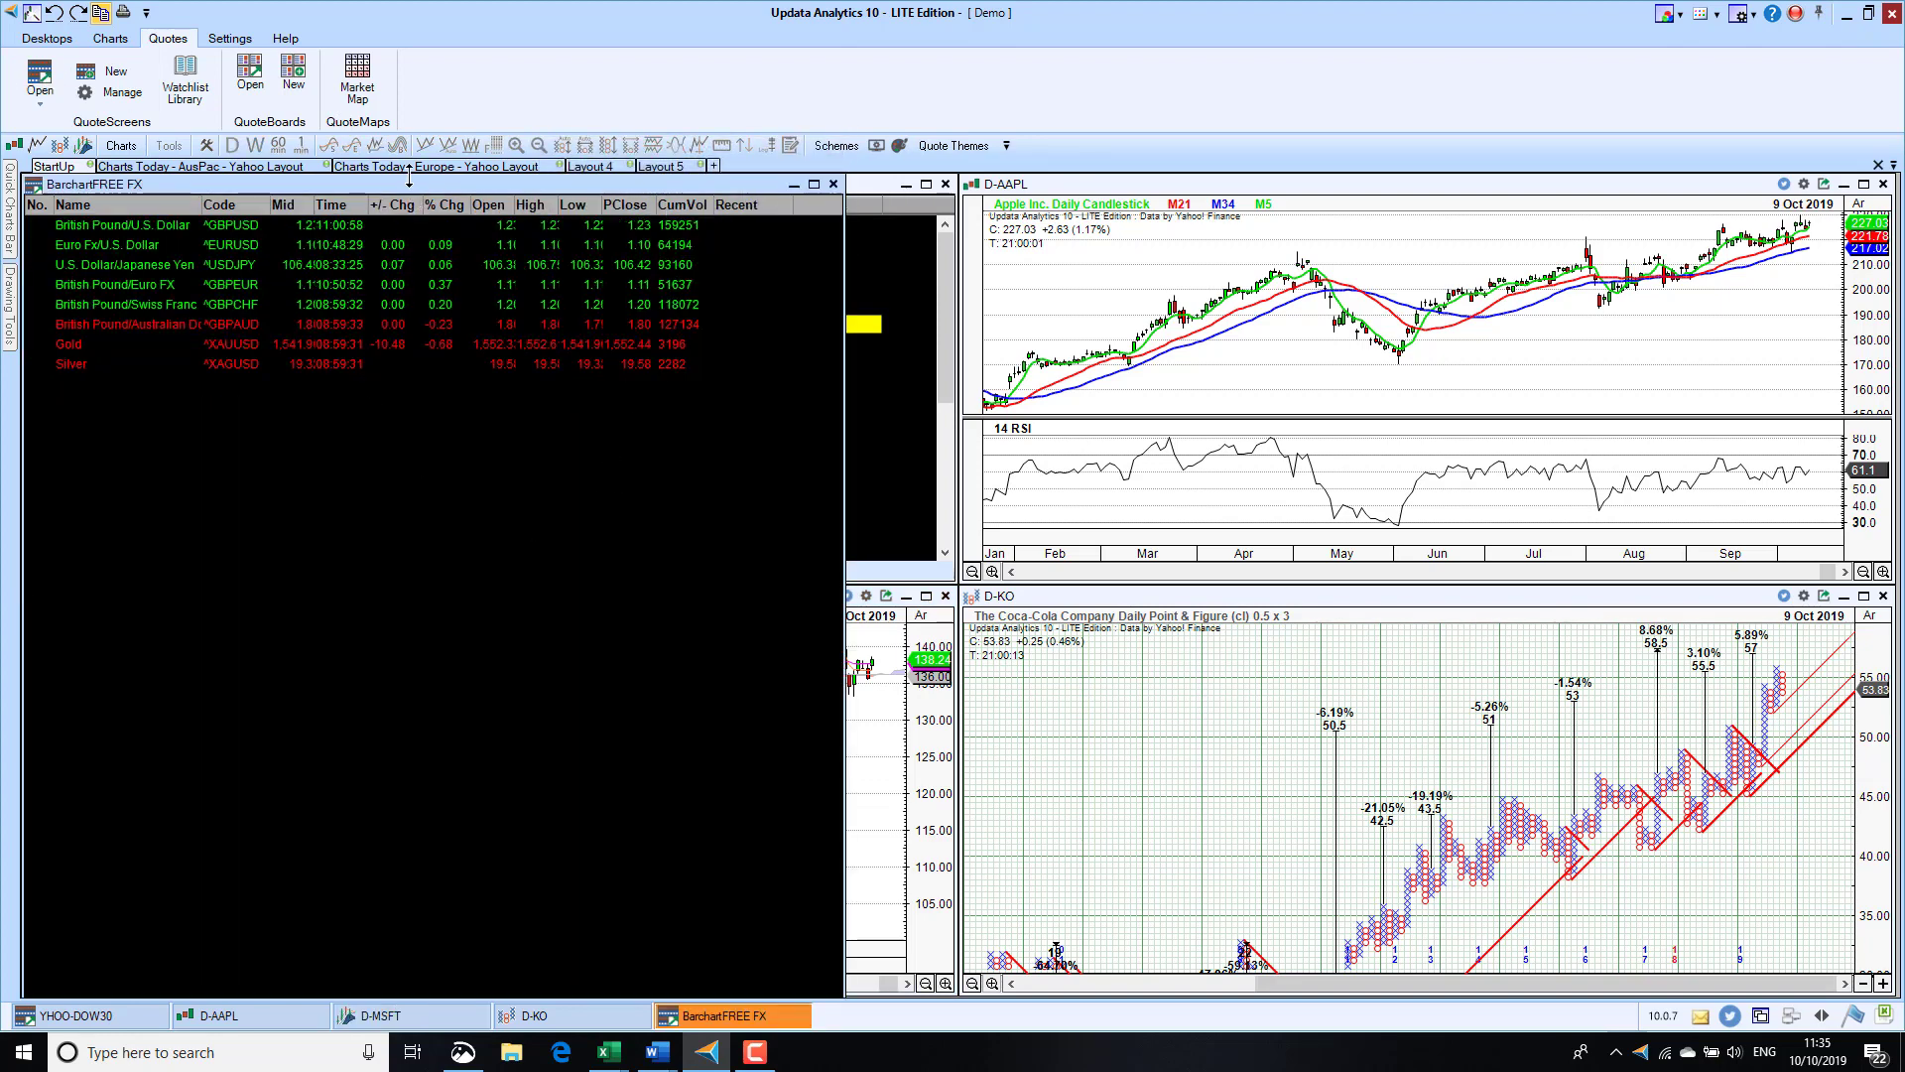
drag(429, 488, 436, 558)
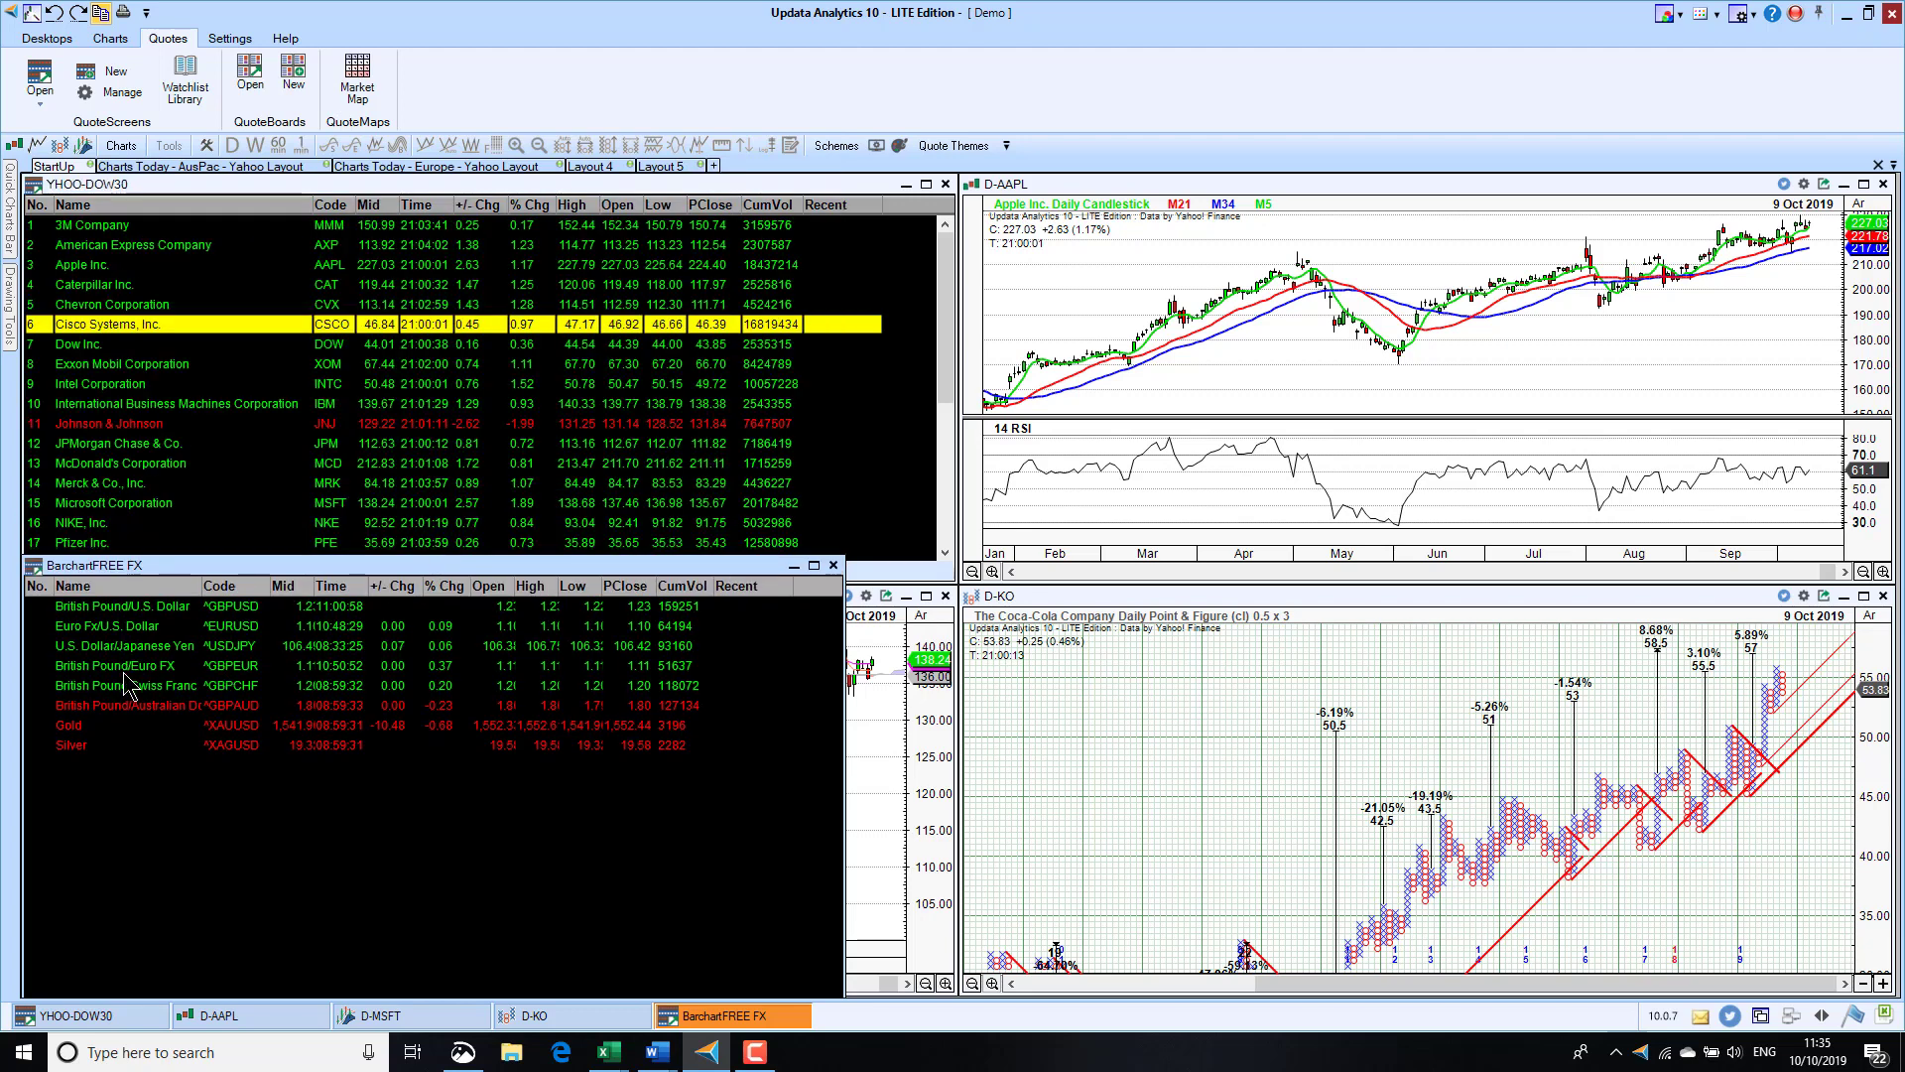
Step: Open the British Pound/U.S. Dollar chart from the BarchartFREE FX quotes and show it as a 60-minute Point & Figure chart
double_click(125, 607)
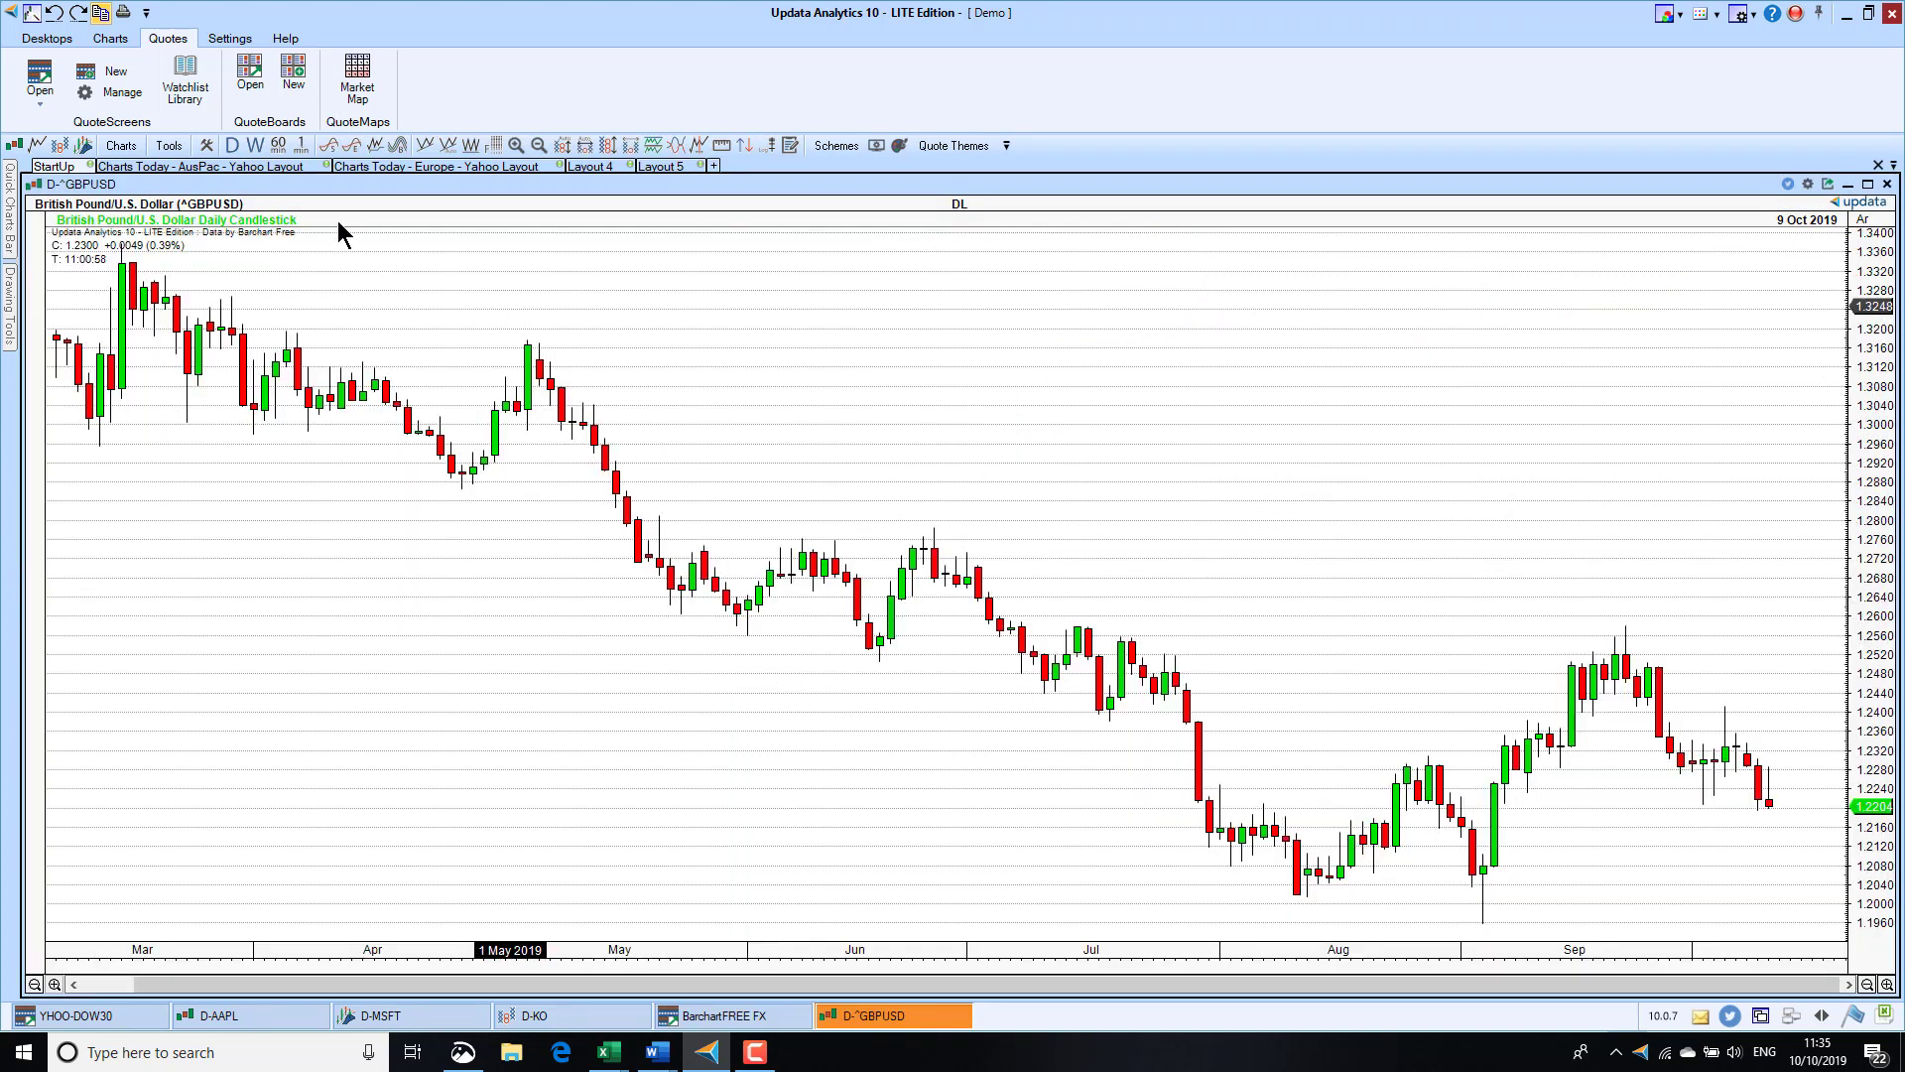
click(278, 147)
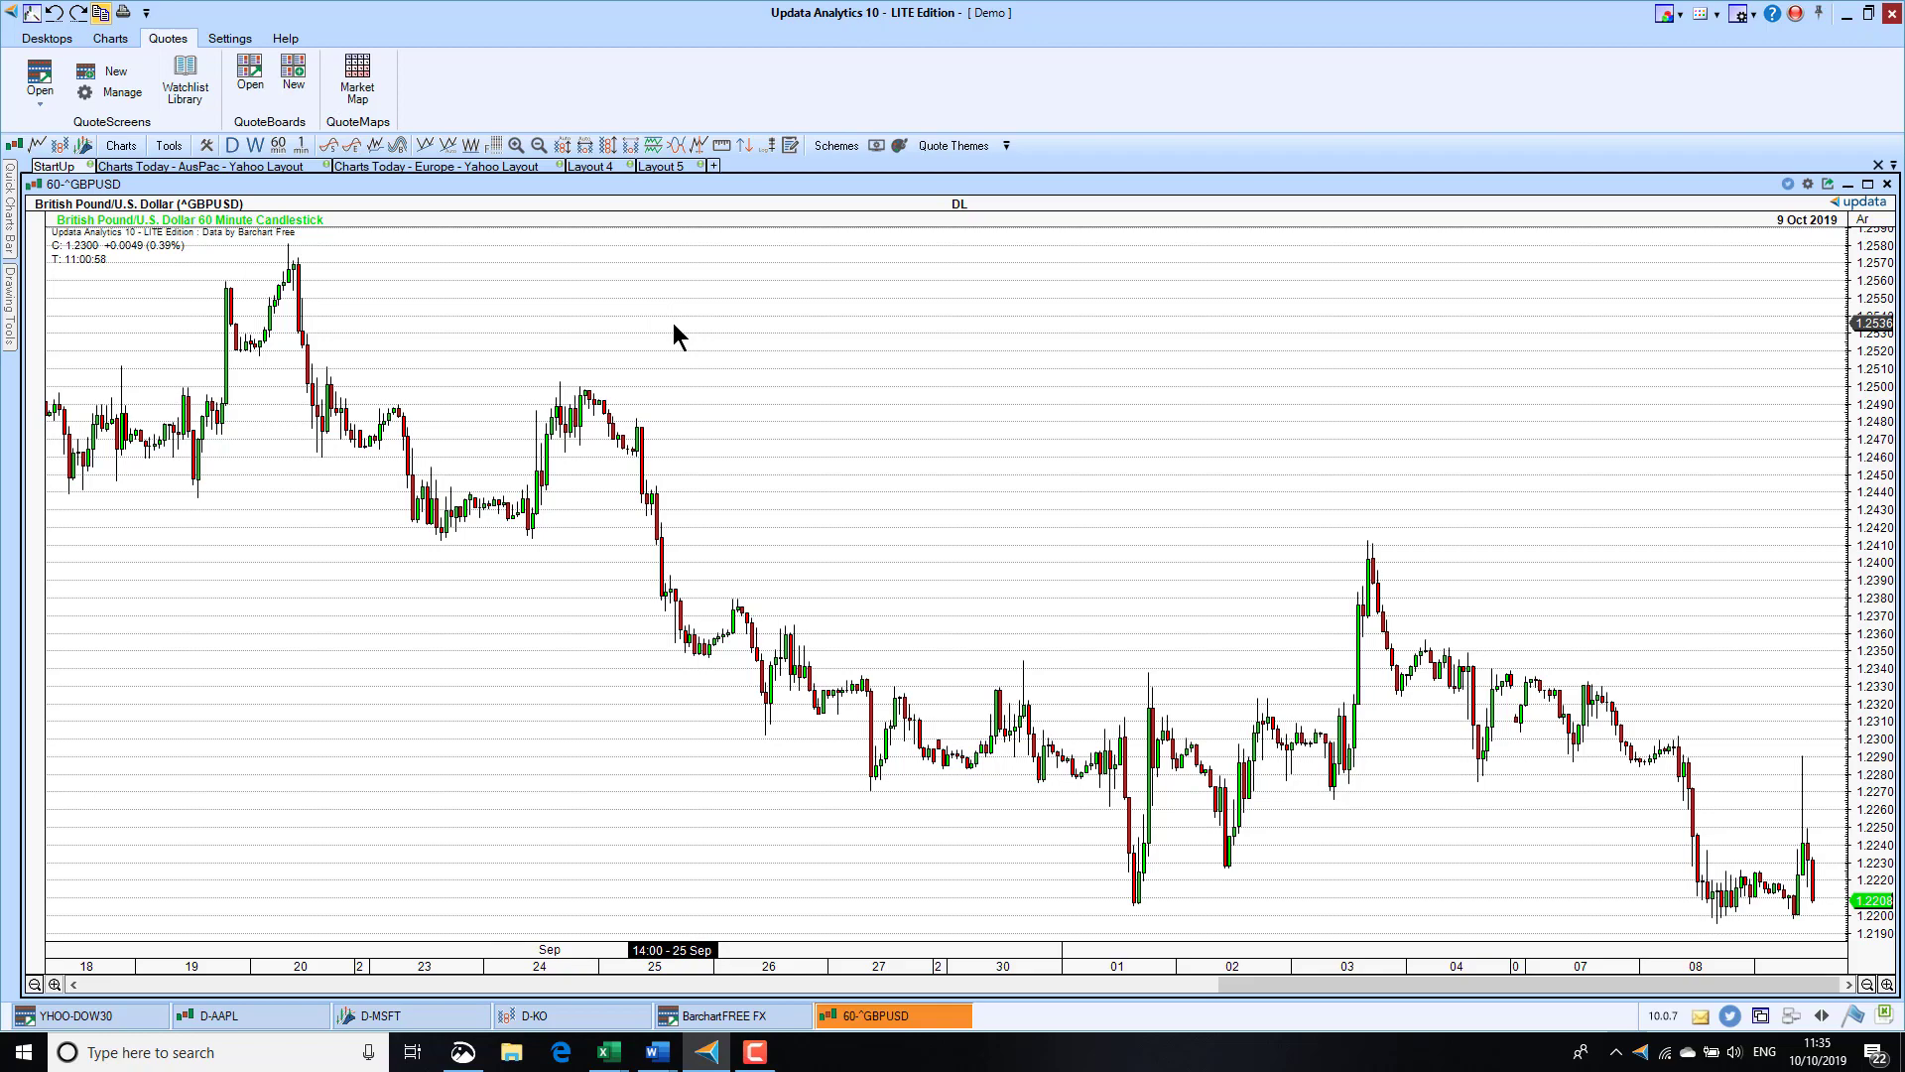
key(p)
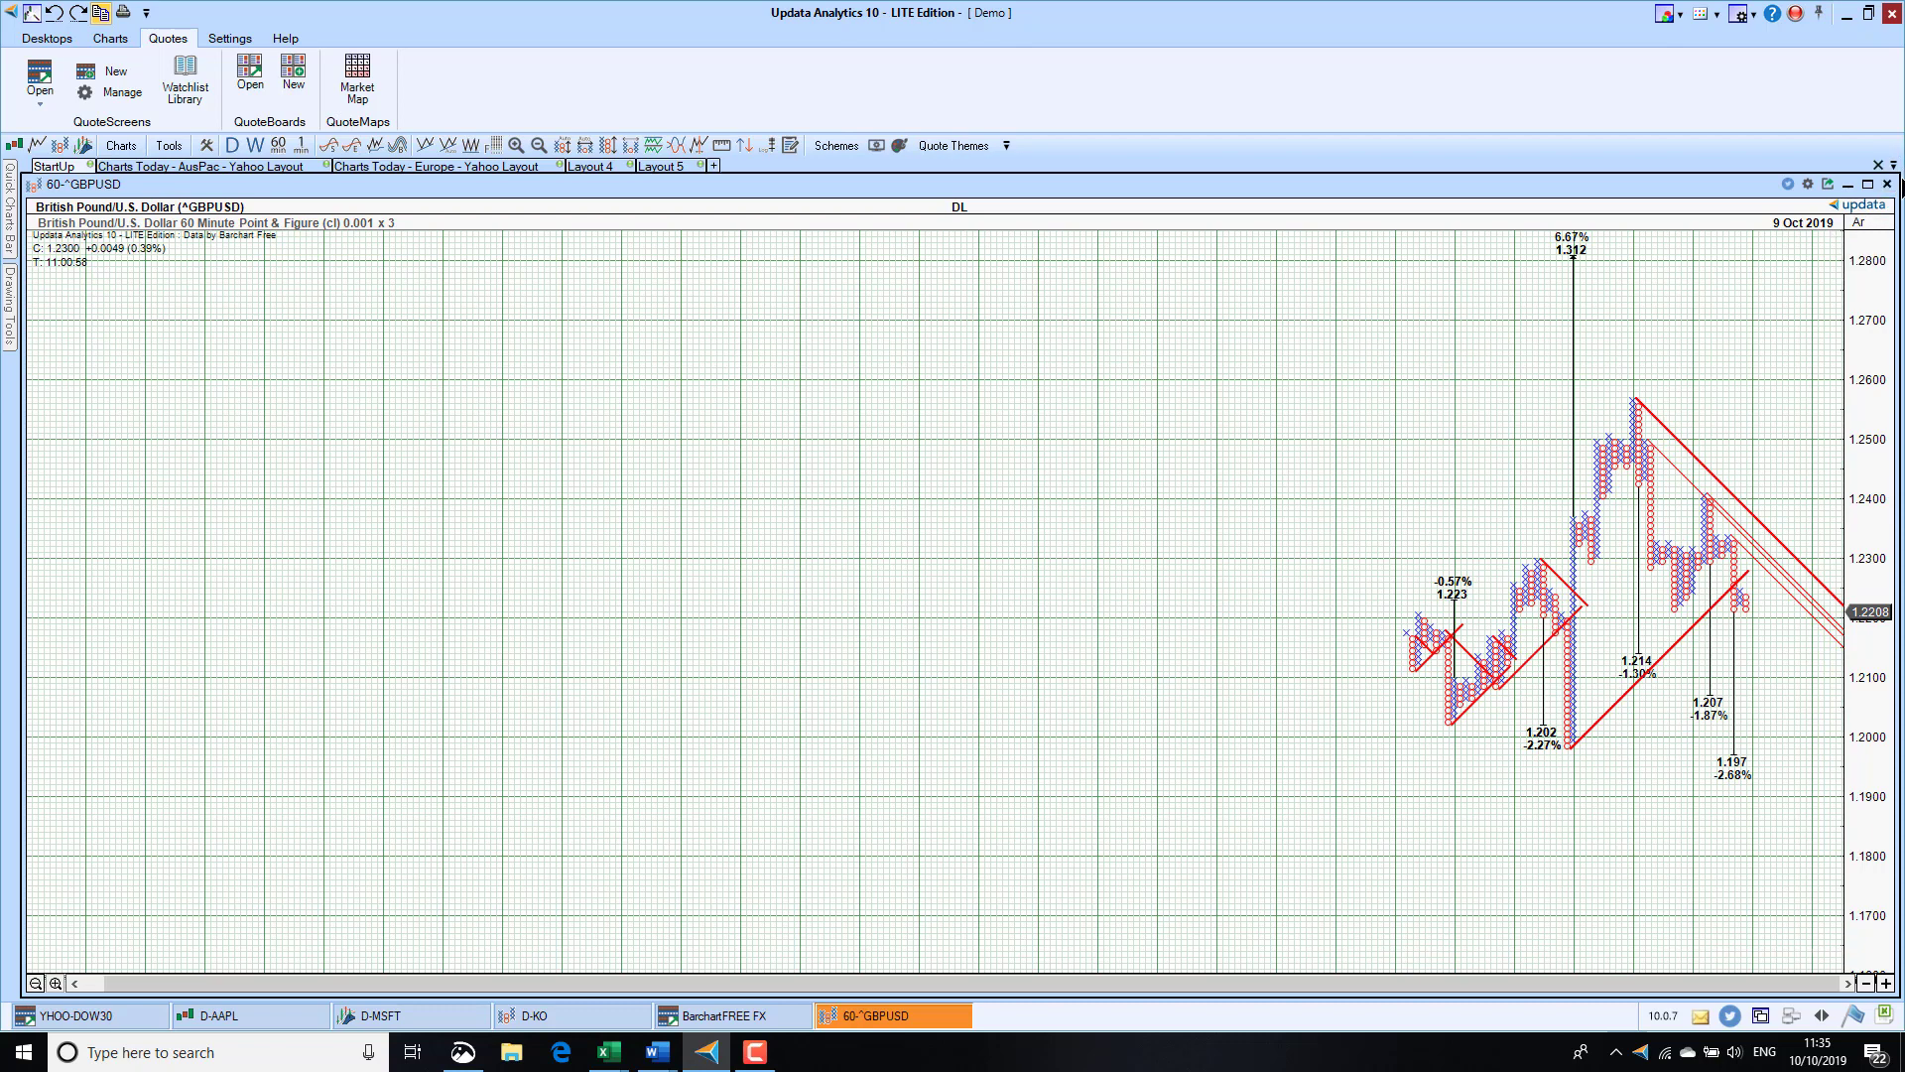
Step: Restore the British Pound/U.S. Dollar chart to a floating window over the quote screens, and open the Cisco Systems chart from YHOO-DOW30
click(1867, 183)
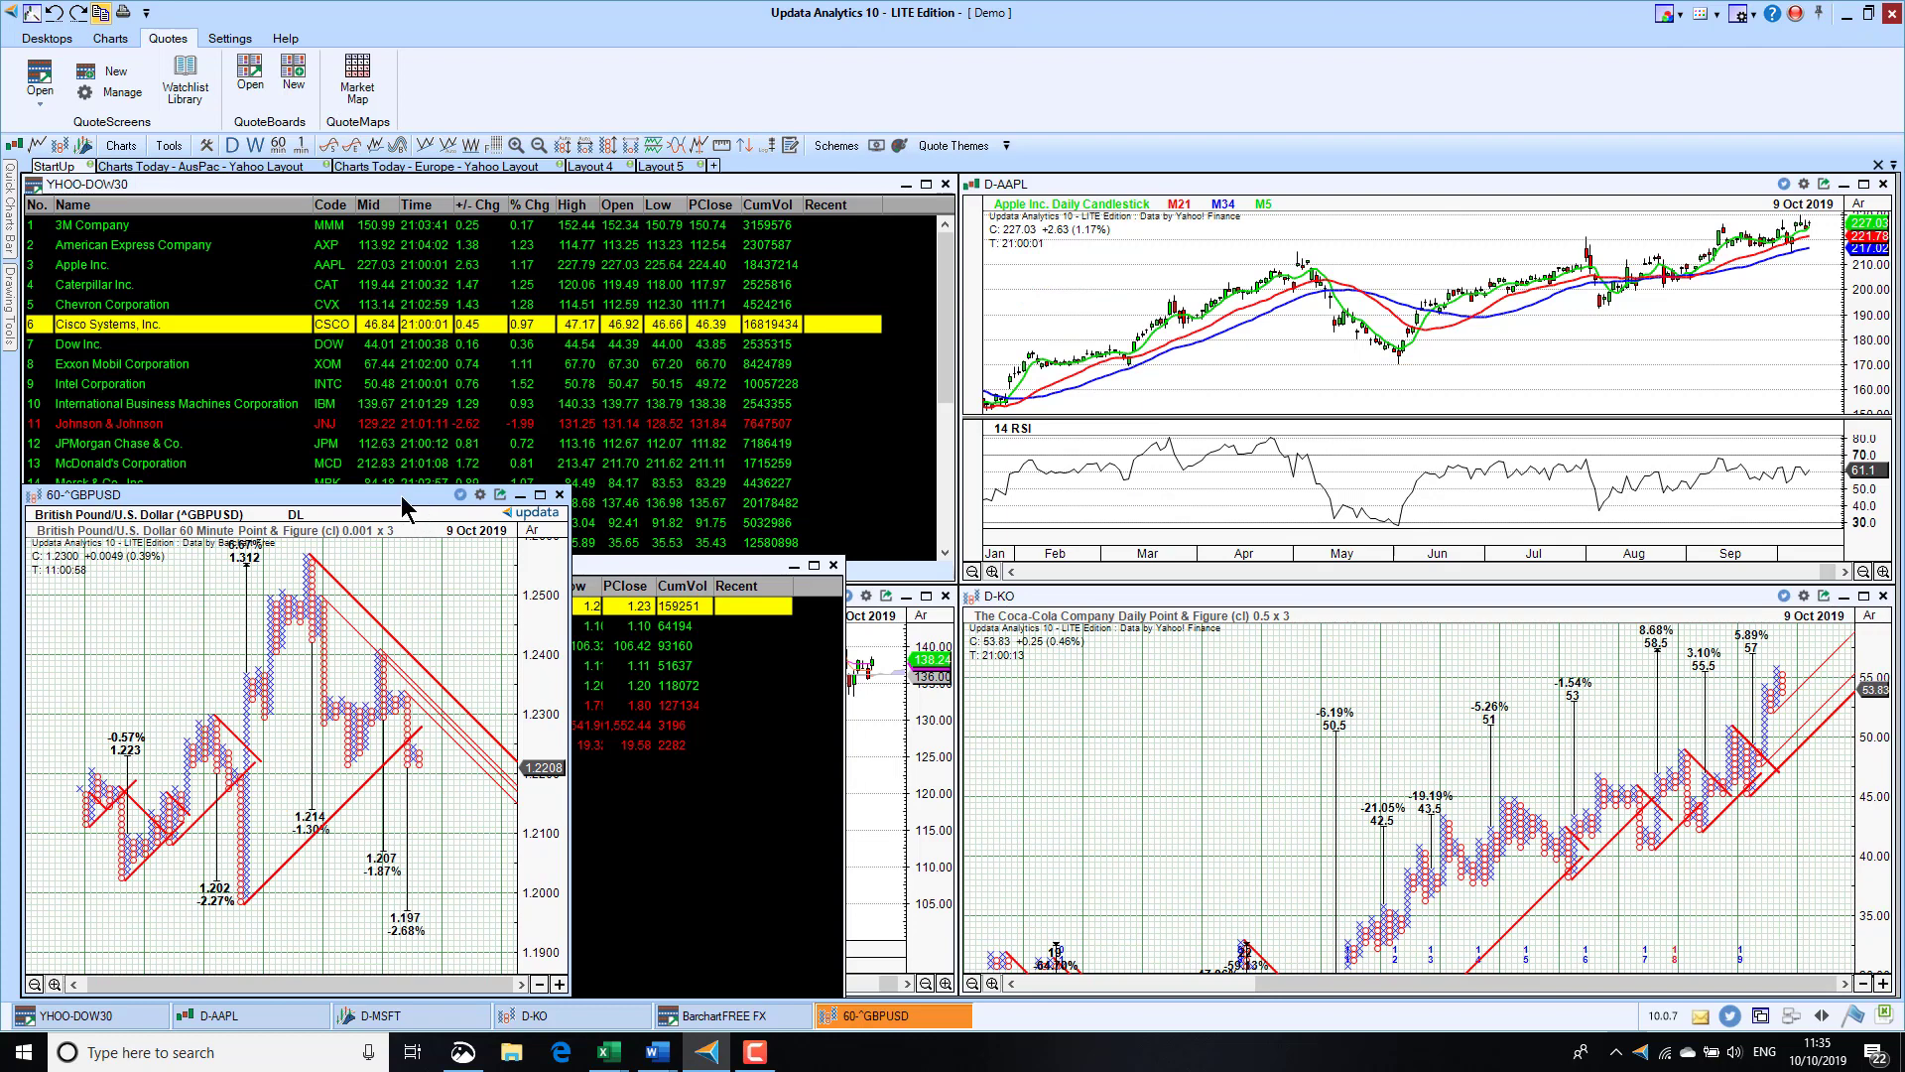
drag(401, 495, 582, 382)
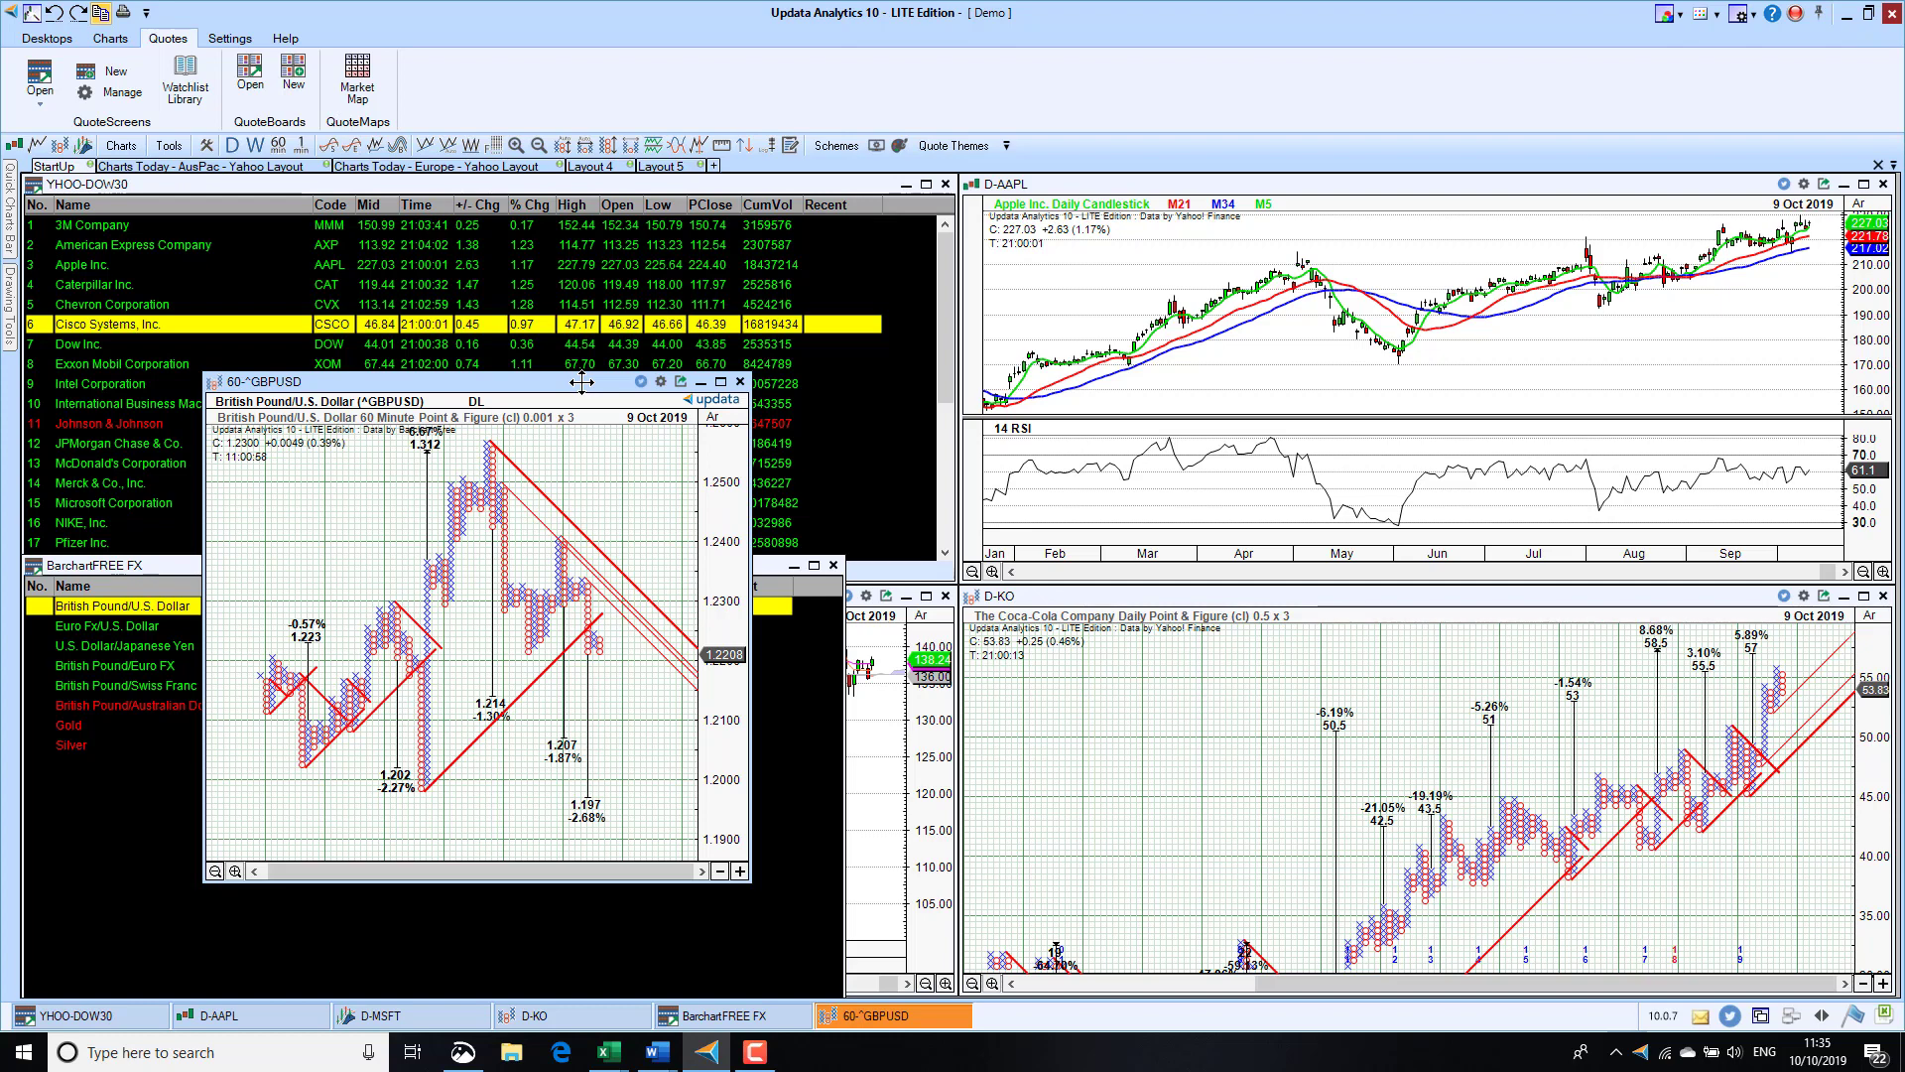
click(166, 325)
double_click(166, 324)
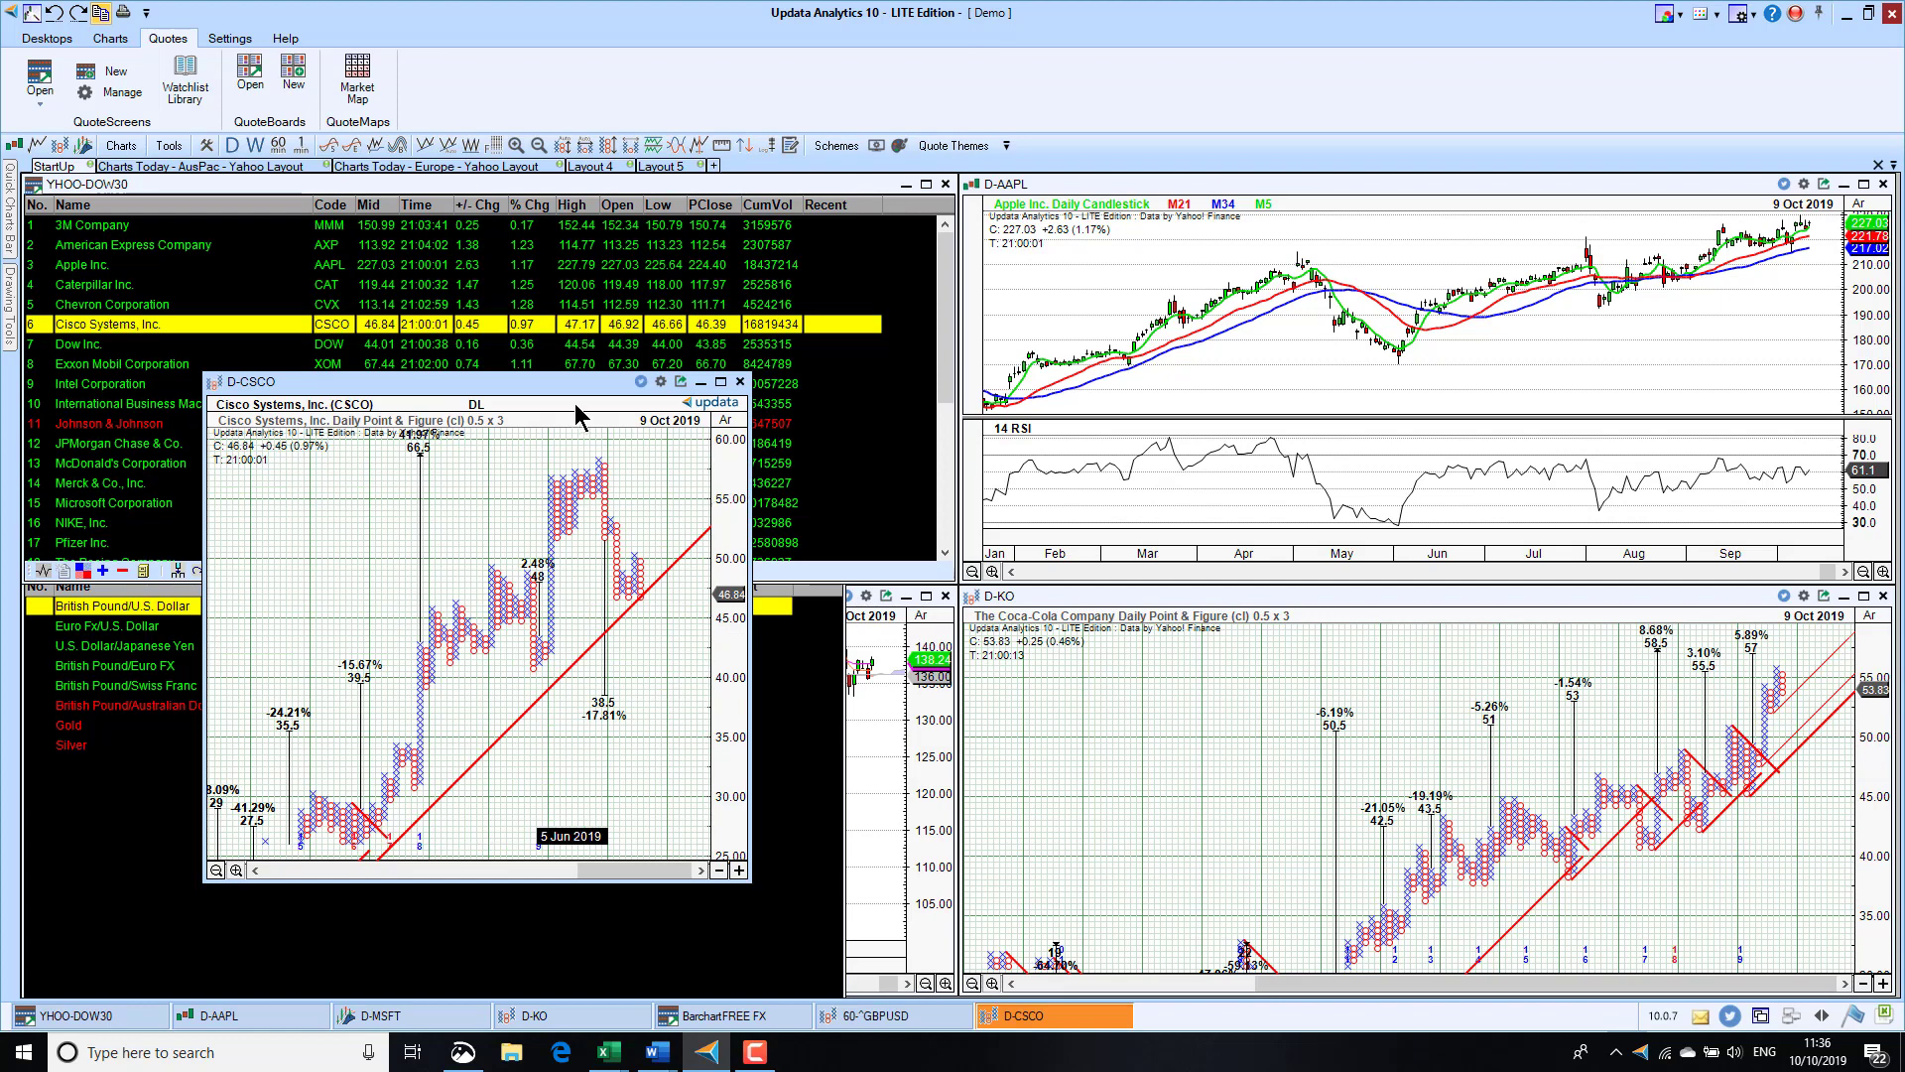
Step: Close the floating Cisco Systems chart and open a market map of the YHOO-STOXX50 watchlist
click(739, 383)
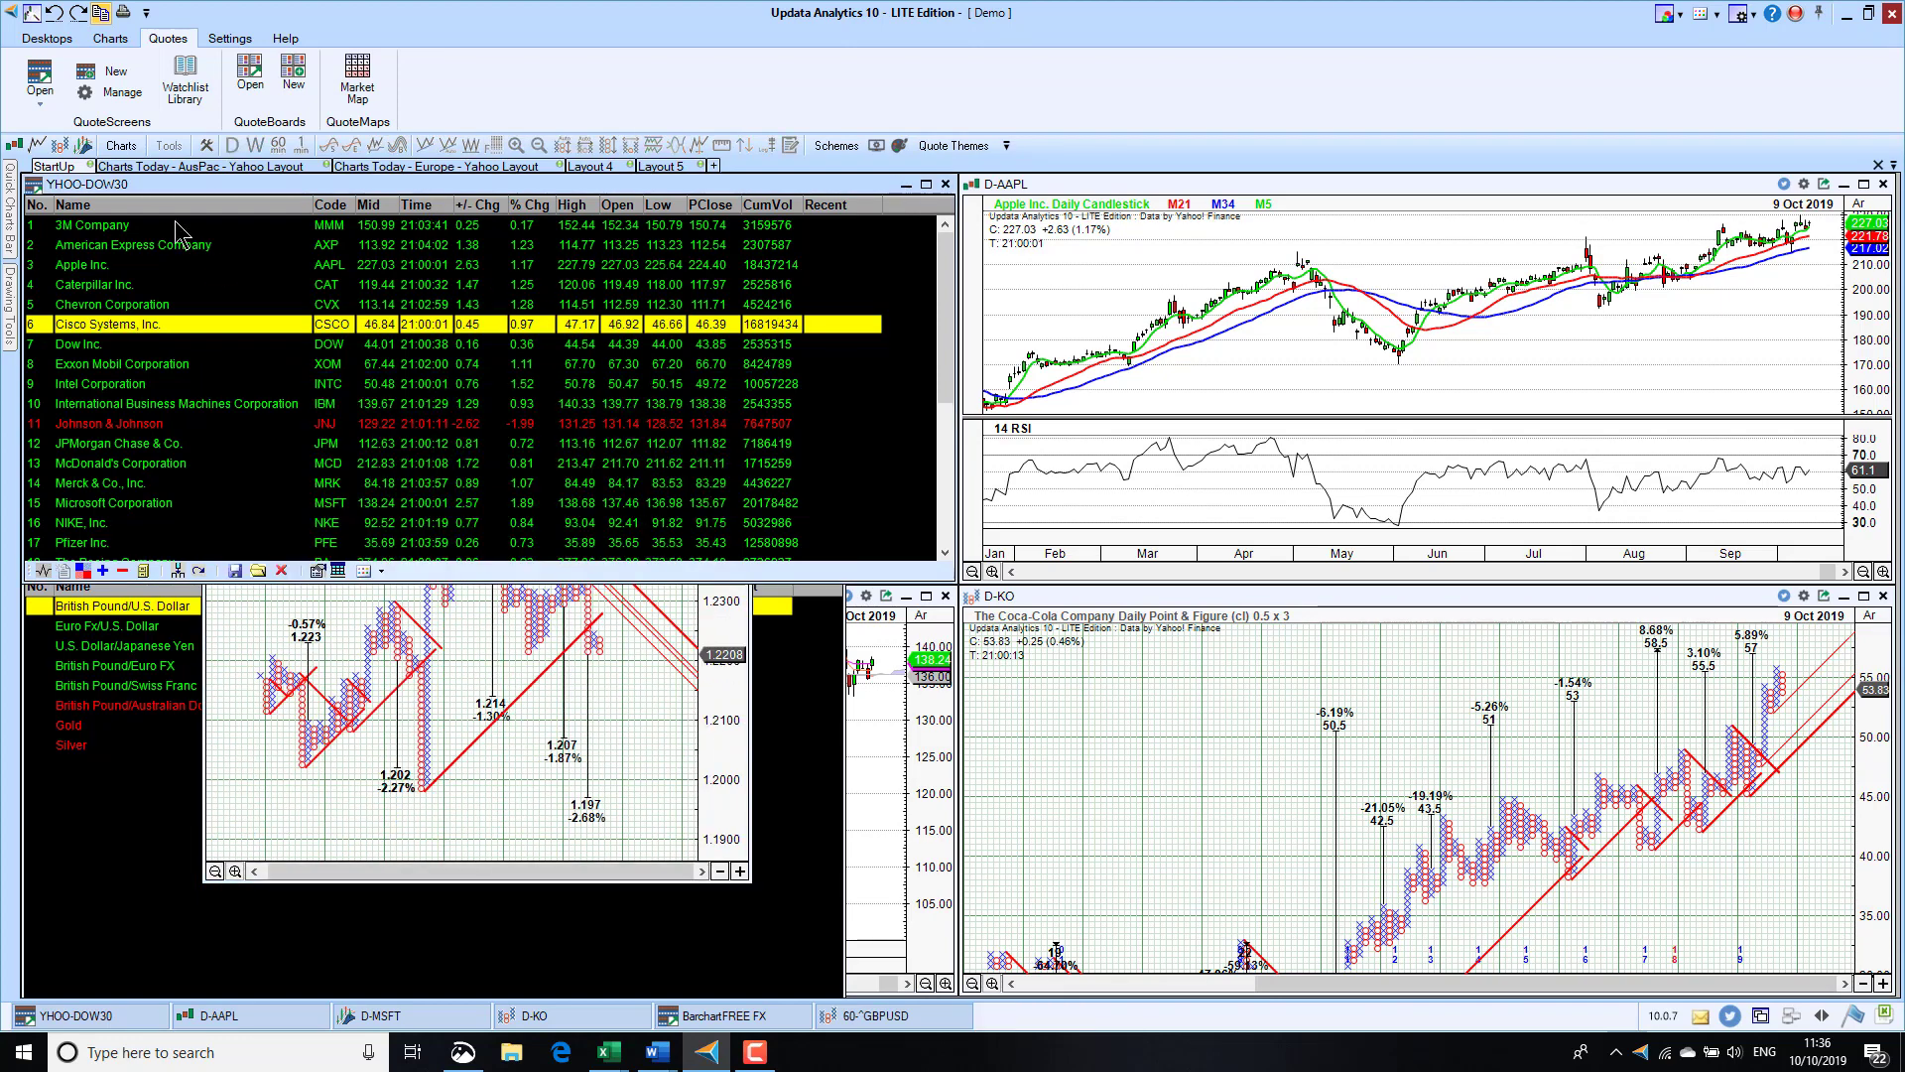
click(357, 85)
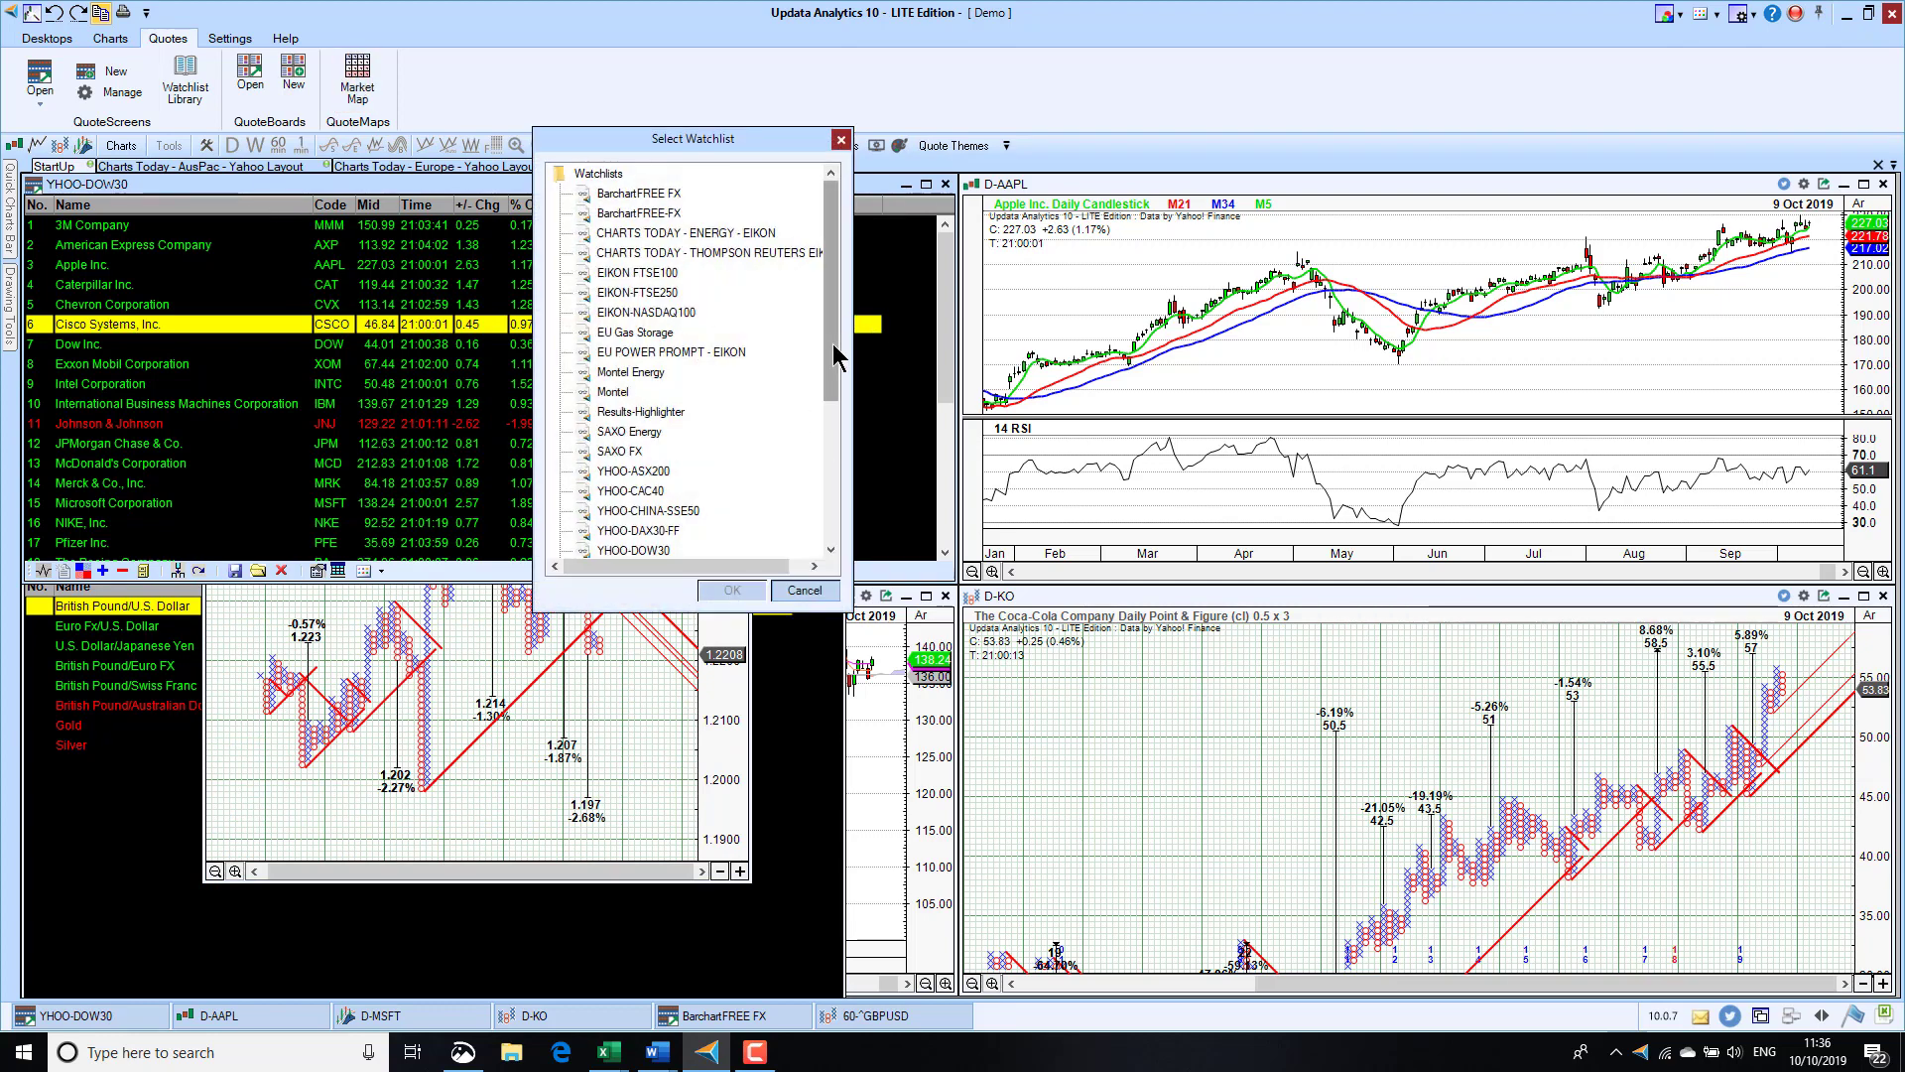
drag(832, 343, 837, 508)
click(651, 514)
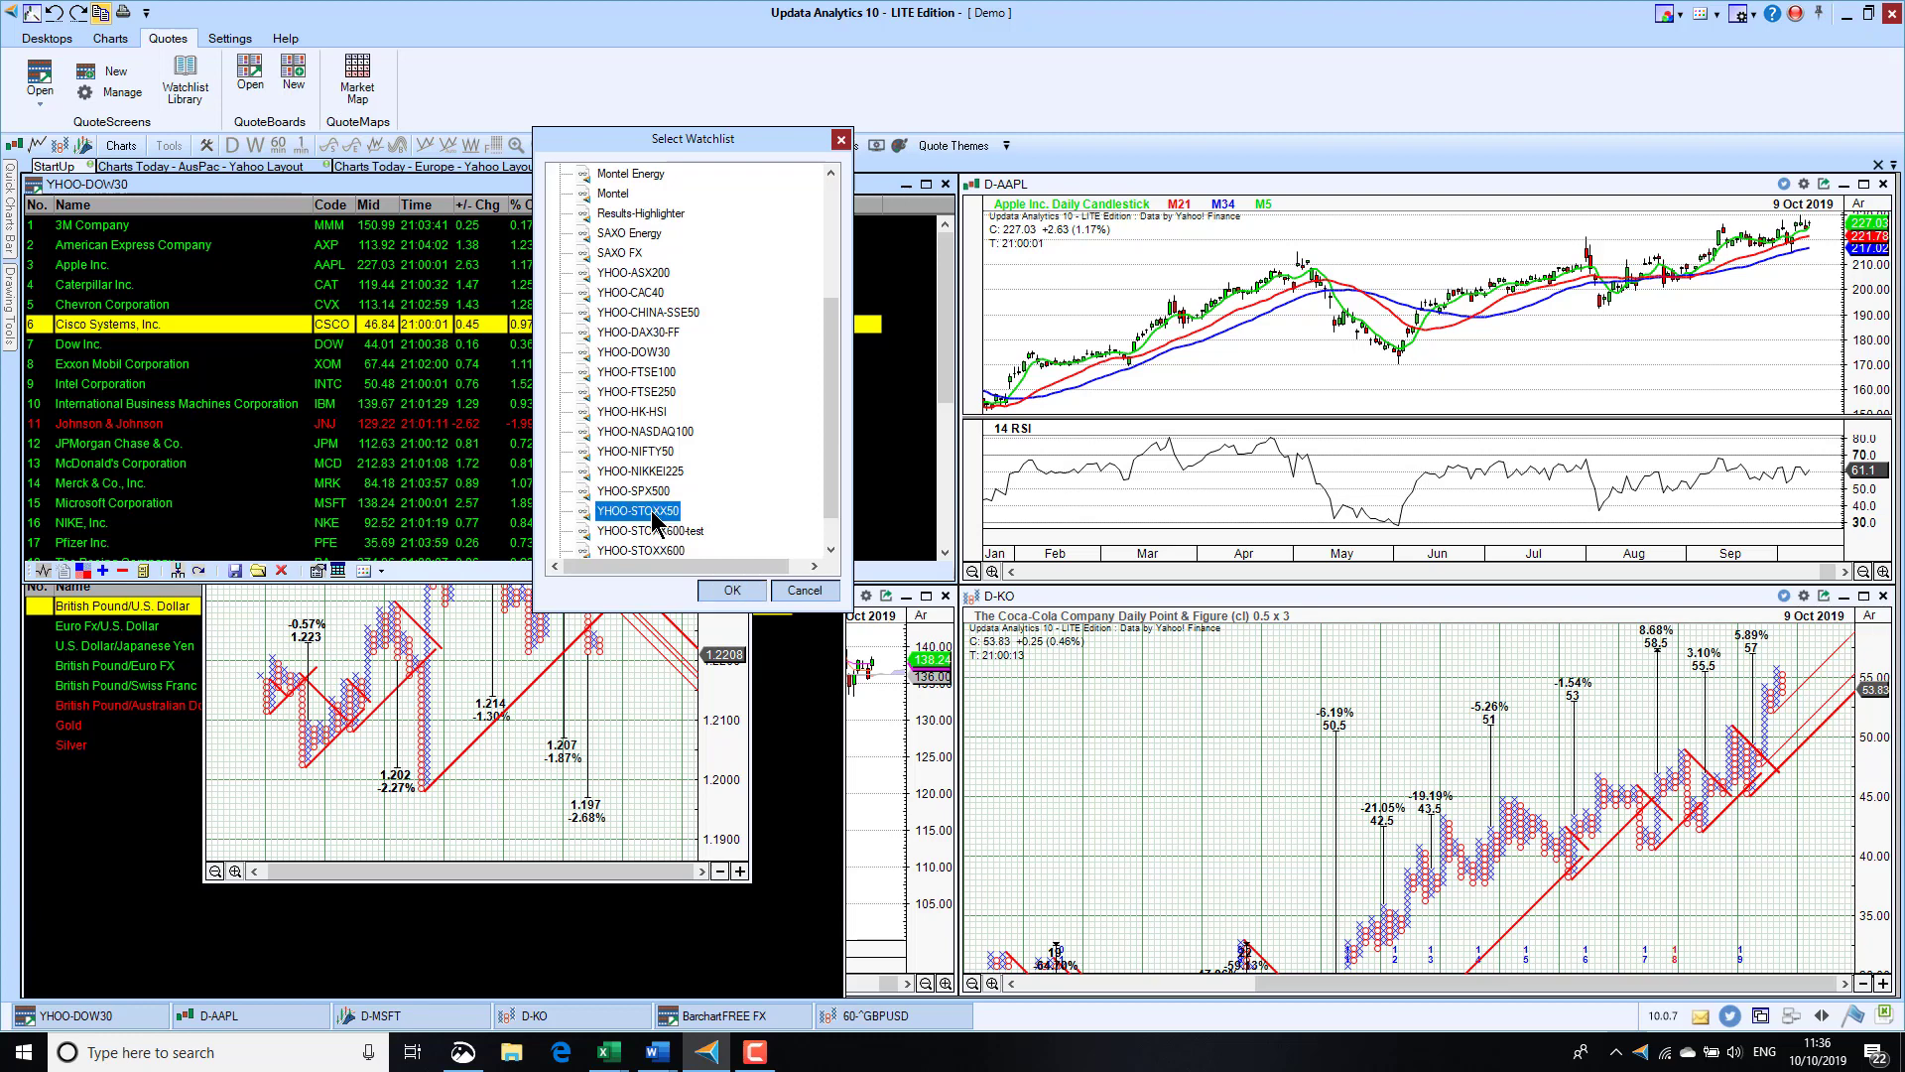
double_click(650, 514)
Step: Examine the stock details on the market map, and close both the map and the British Pound/U.S. Dollar chart
mouse_move(409, 298)
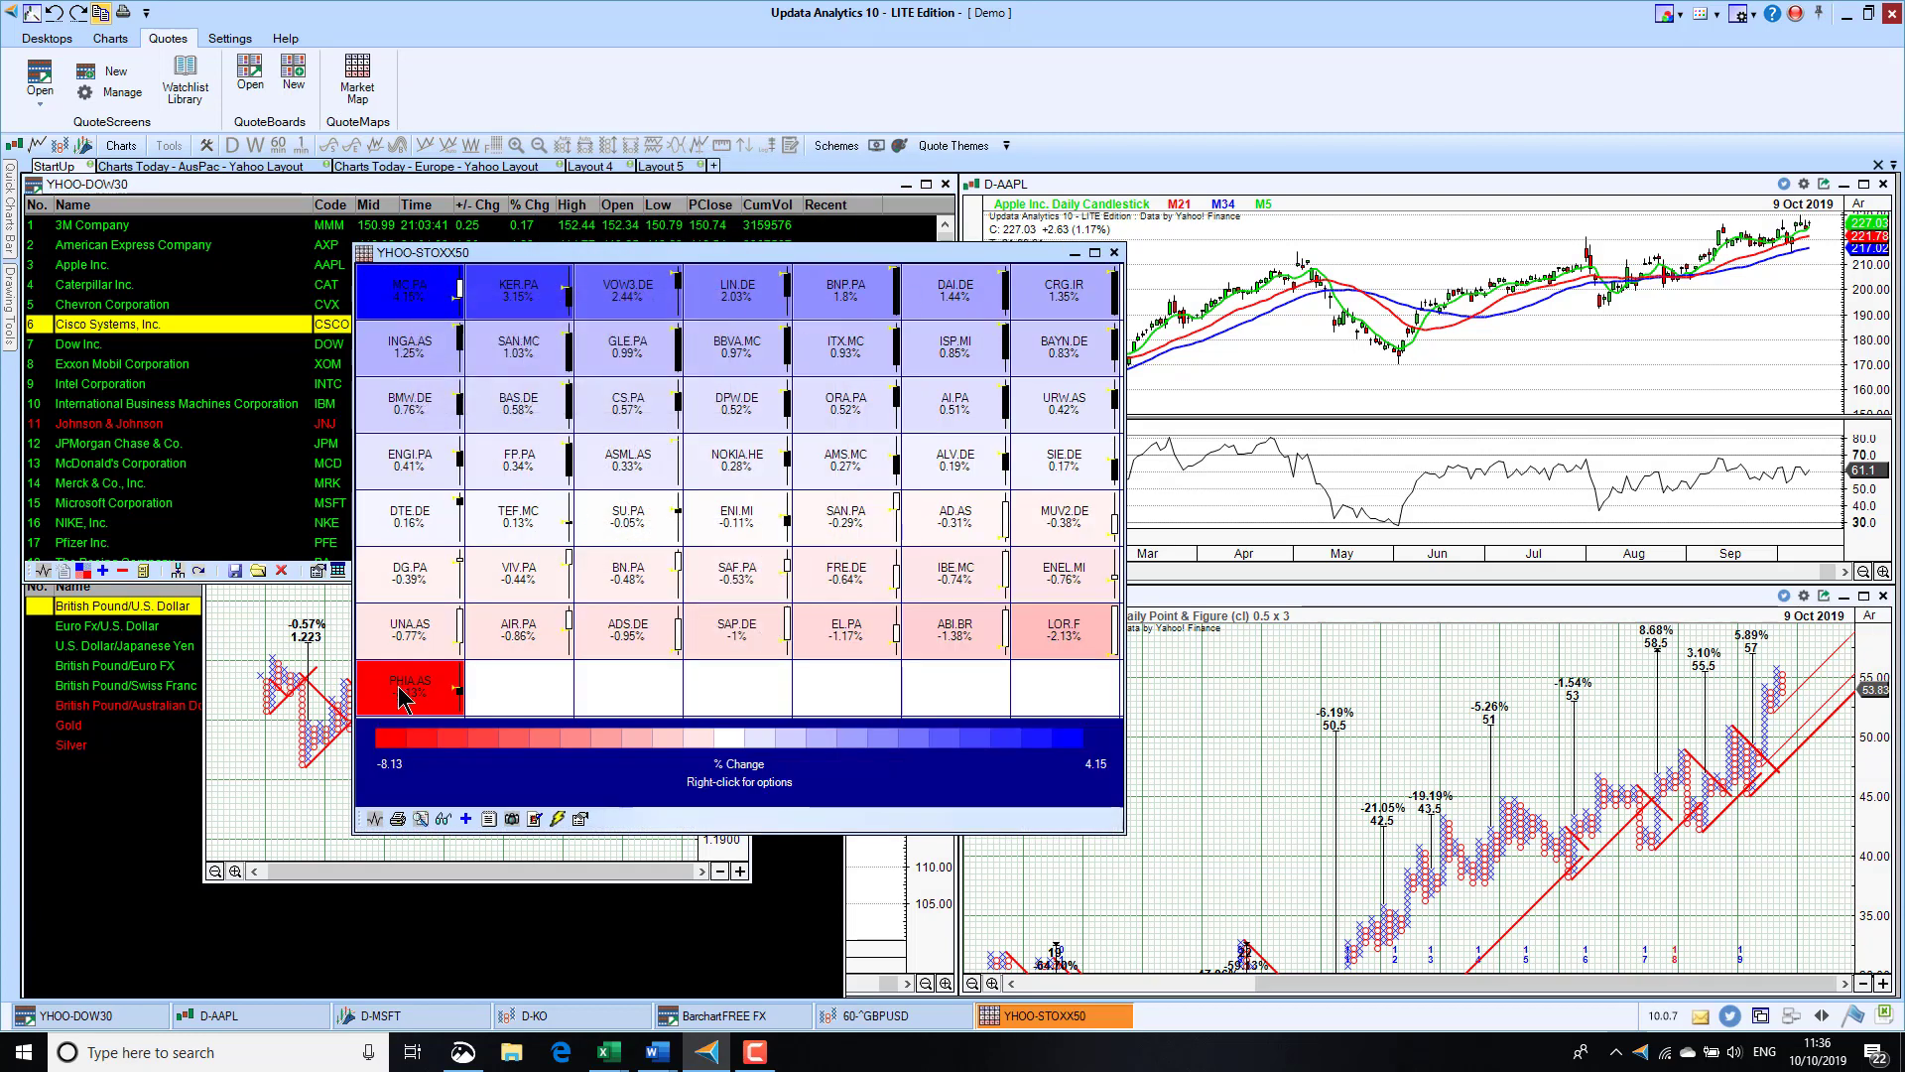
mouse_move(401, 700)
mouse_move(576, 416)
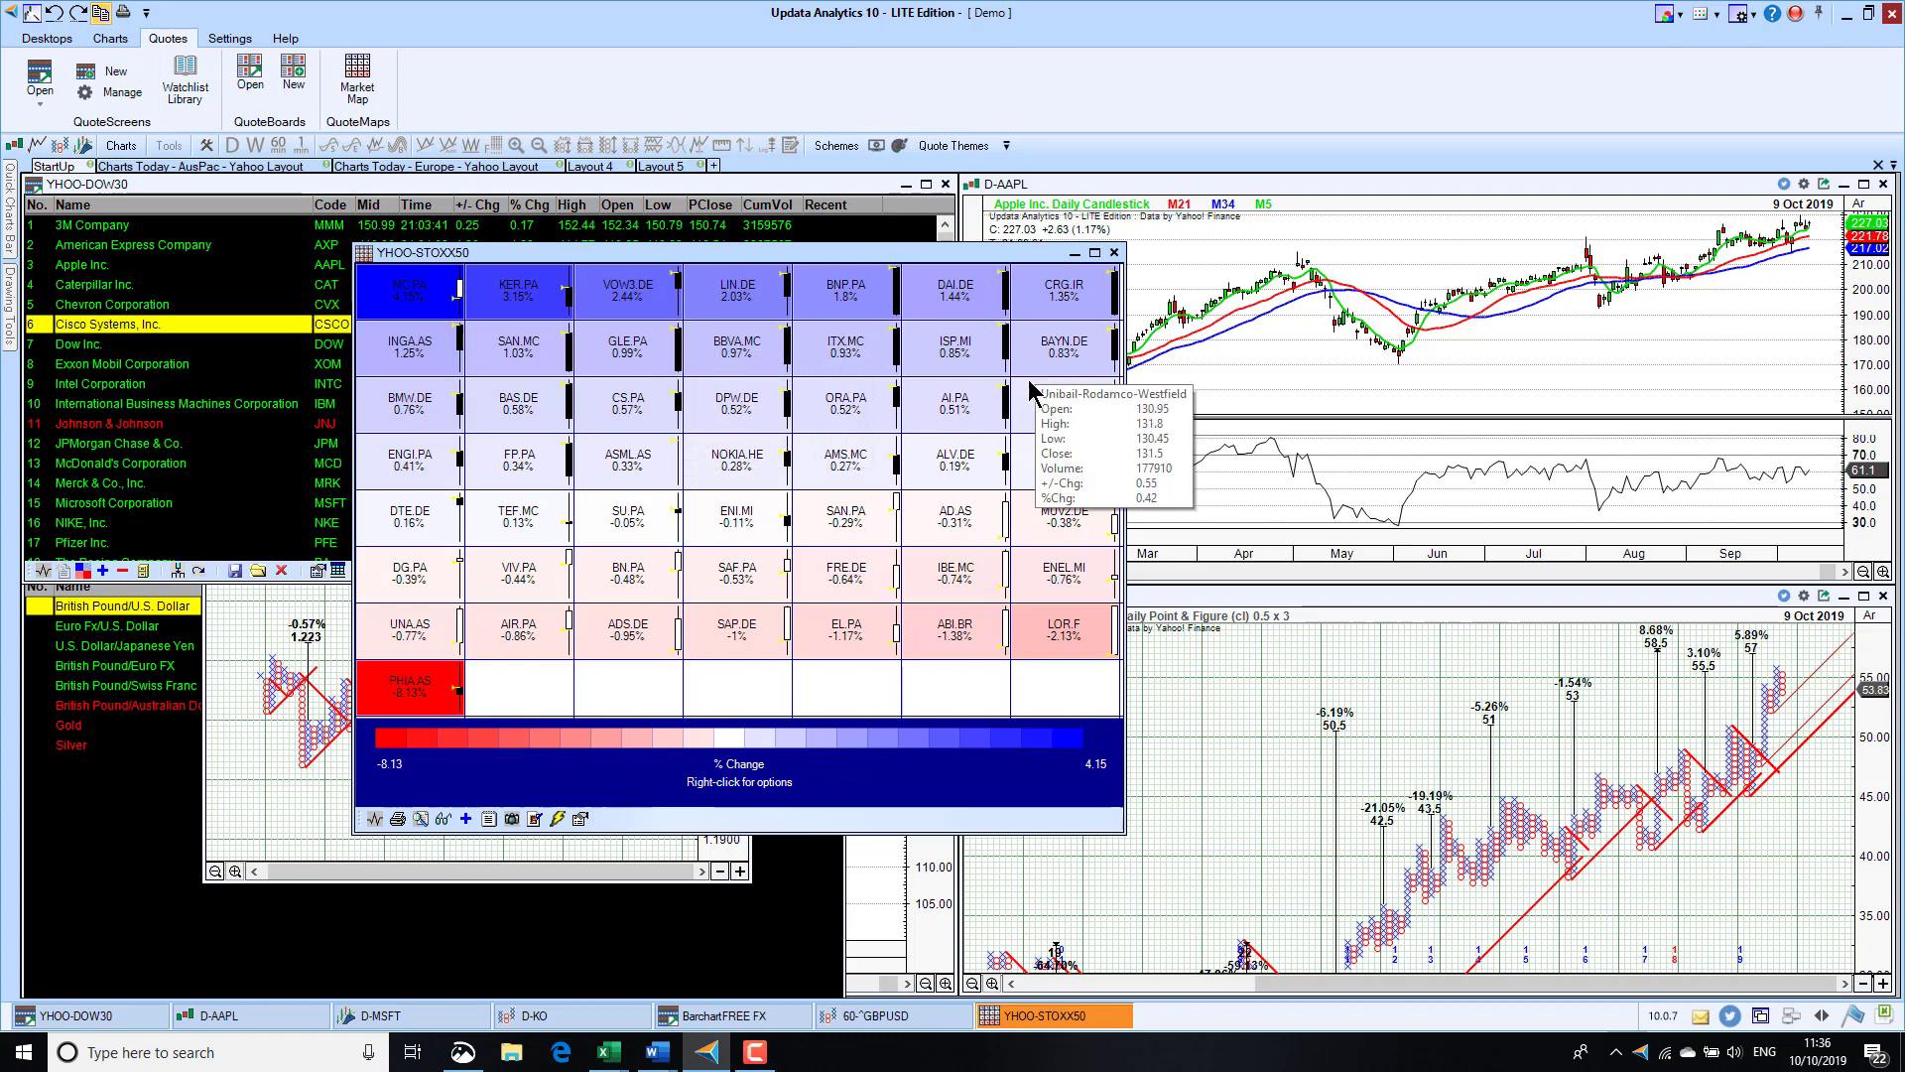
click(1115, 252)
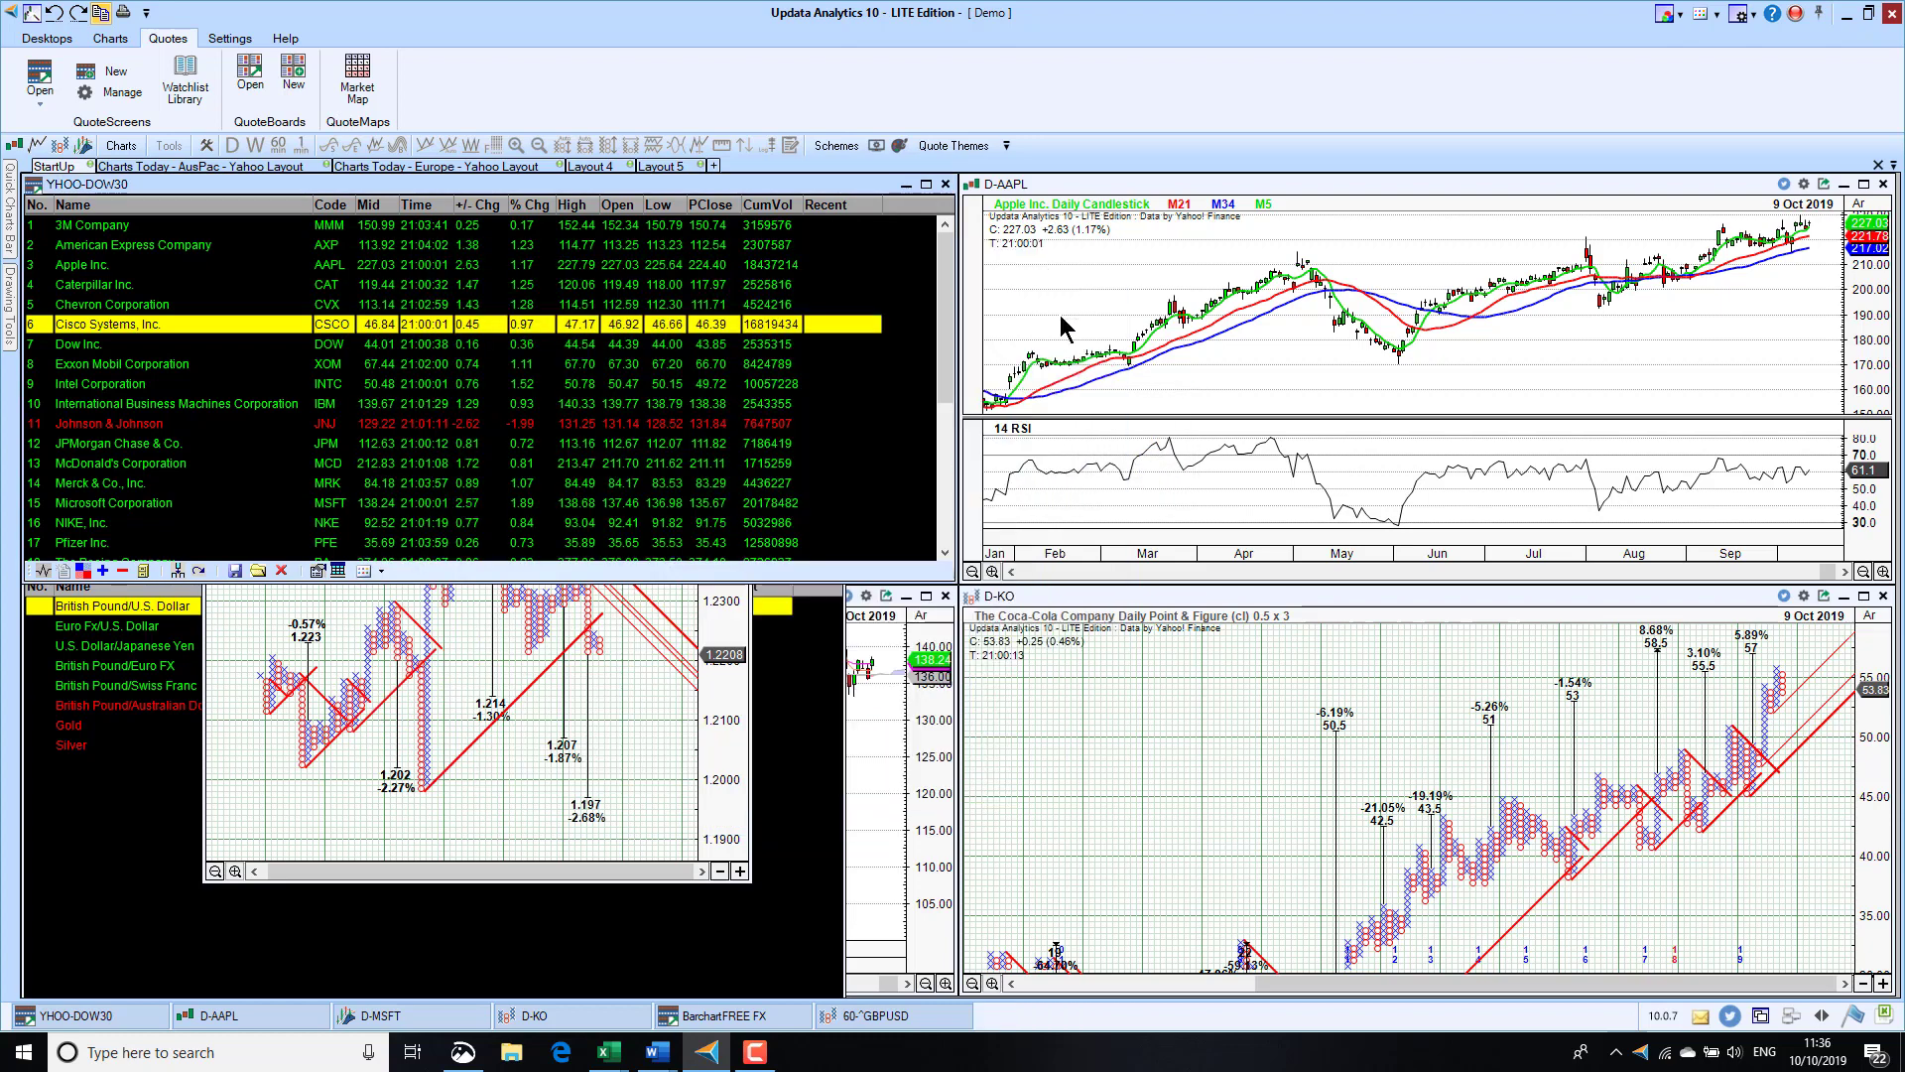
click(692, 729)
click(740, 381)
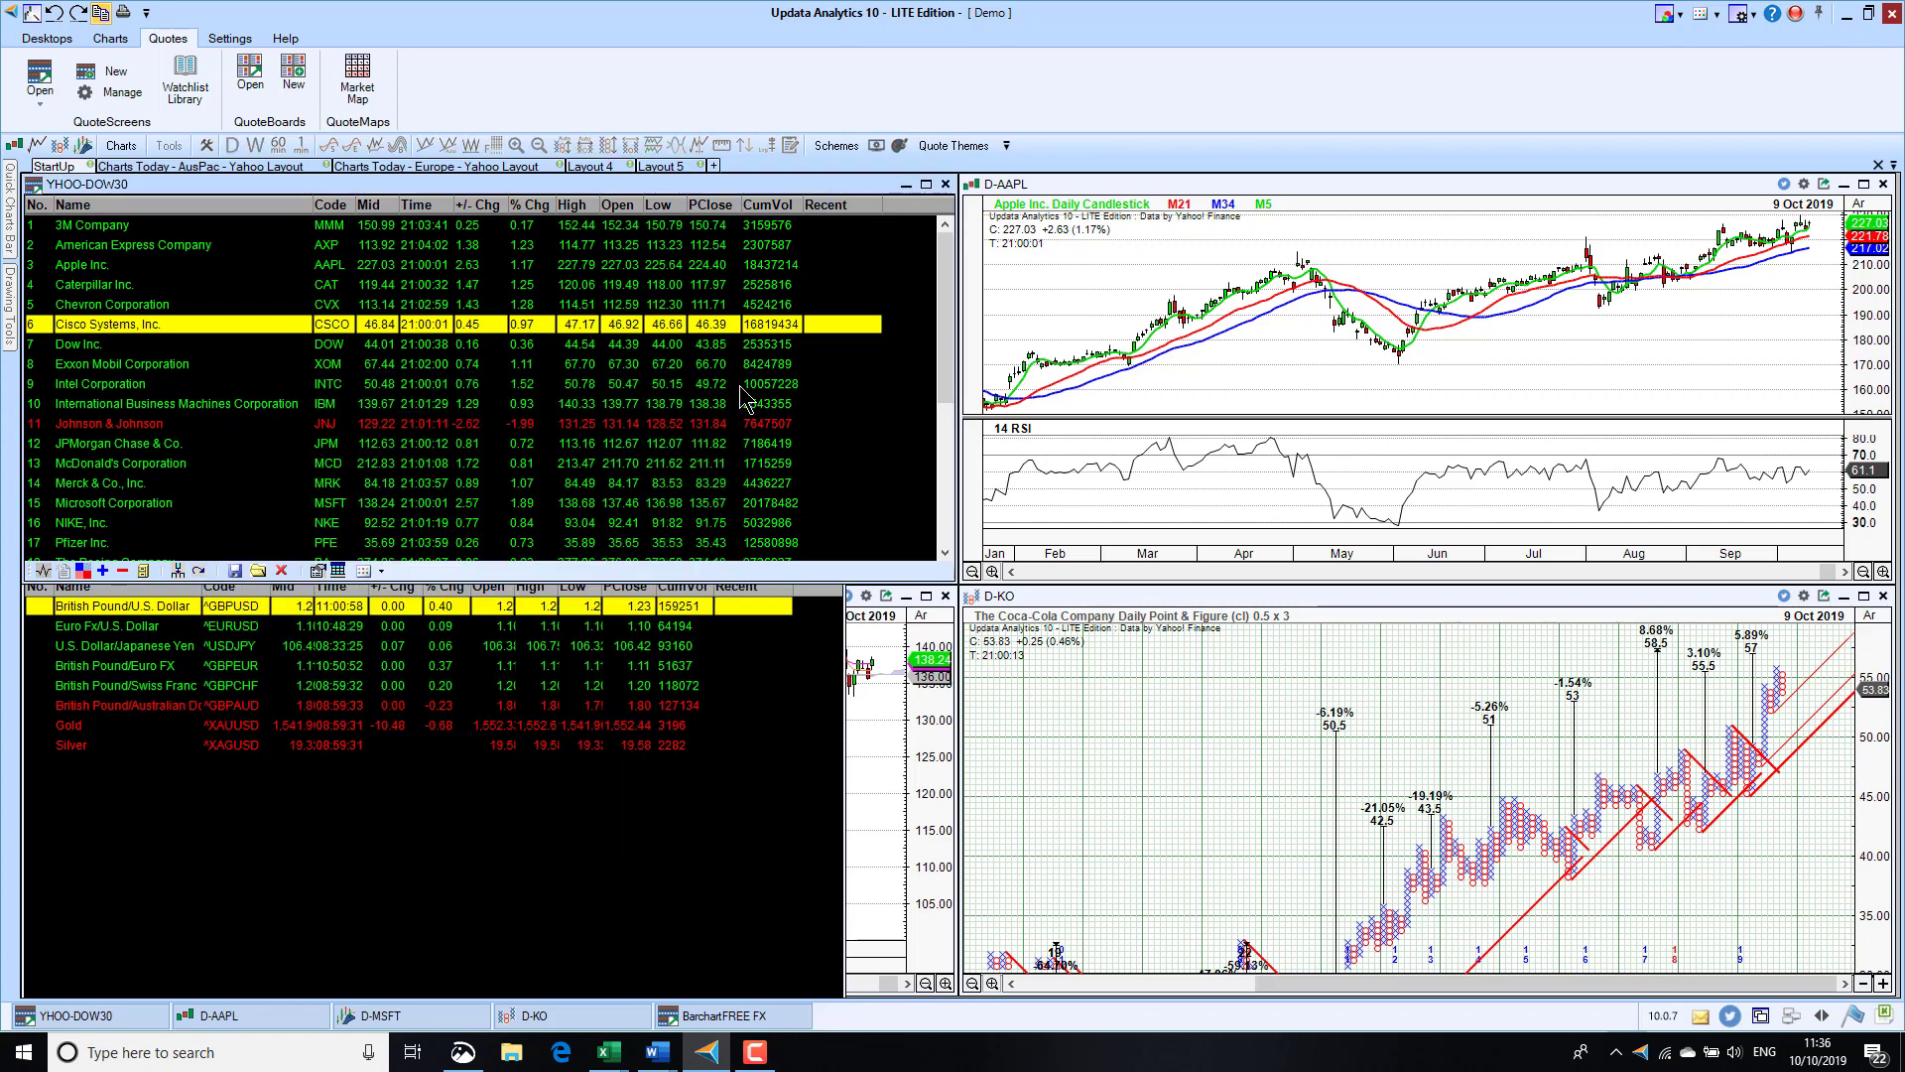
Step: Review the chart properties of Automatic Vertical Counts and the keystroke shortcuts, and close the display properties
click(229, 42)
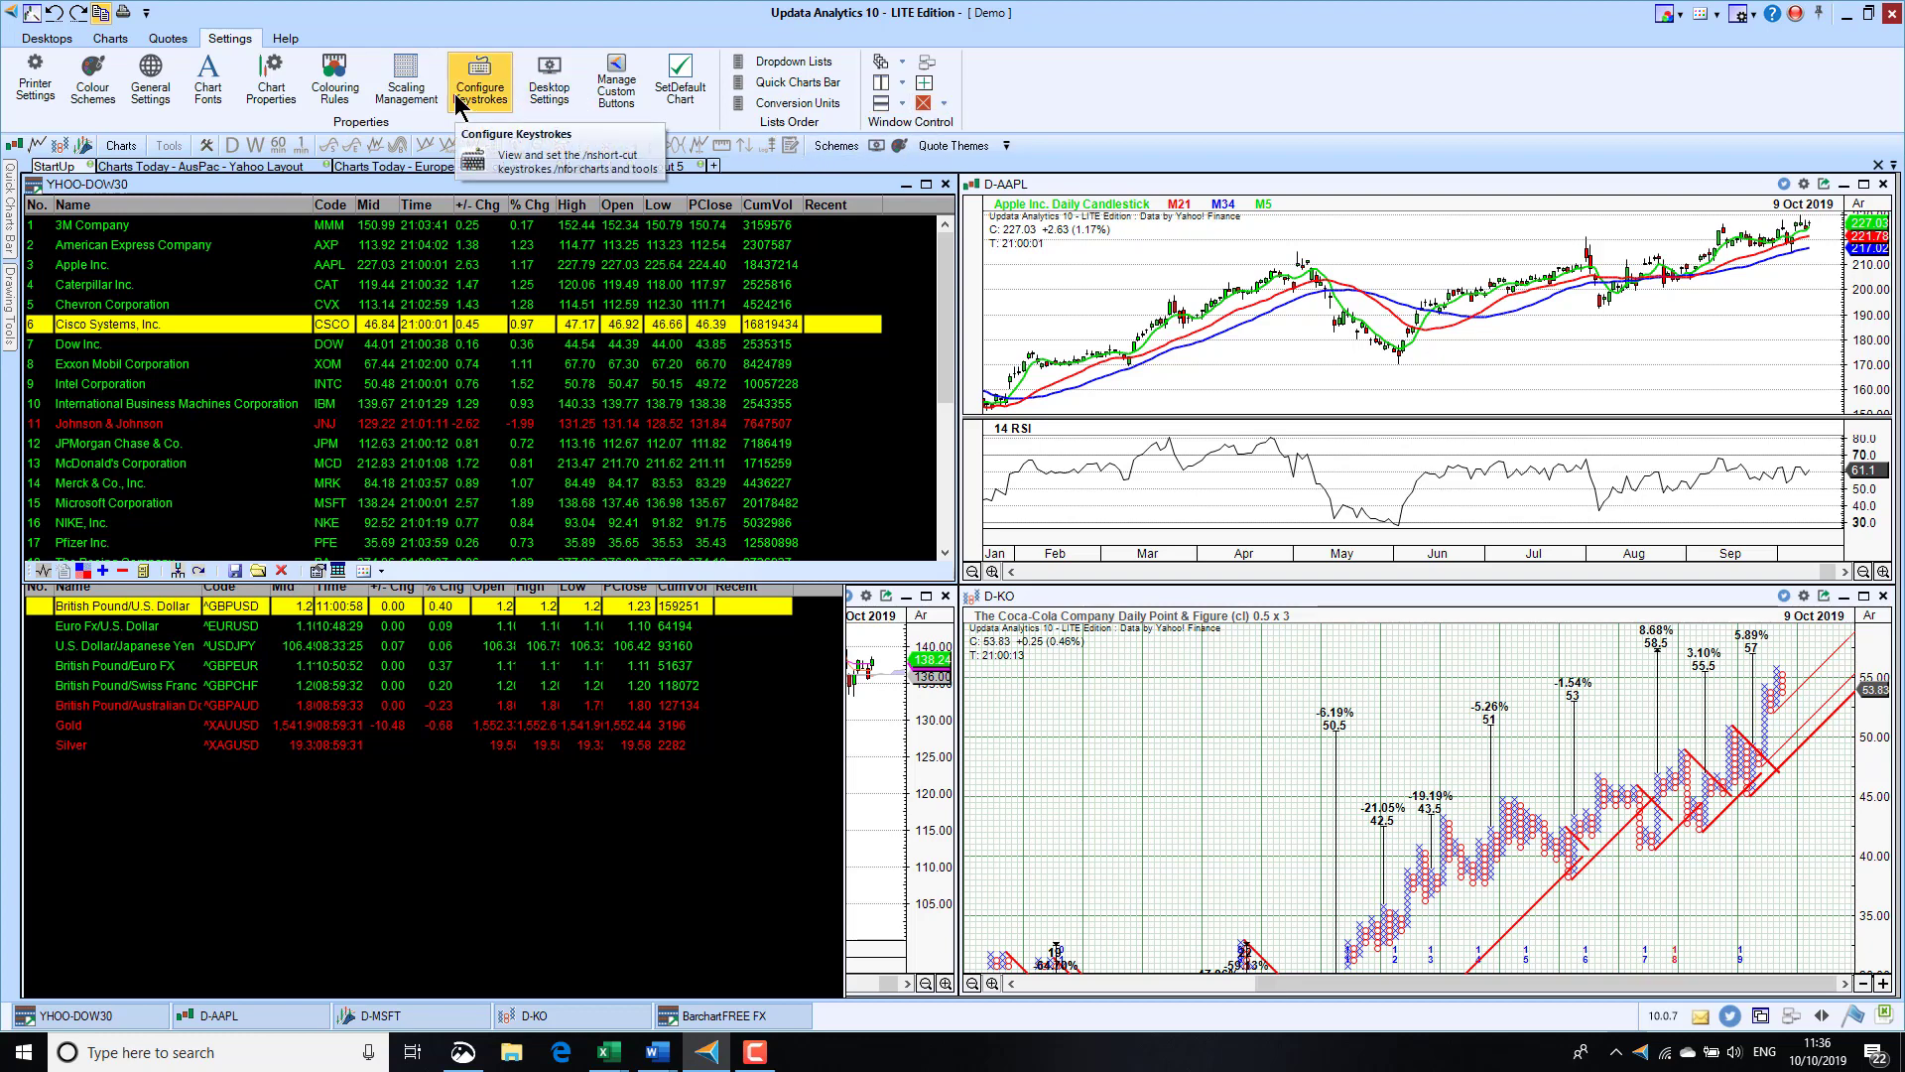
click(270, 81)
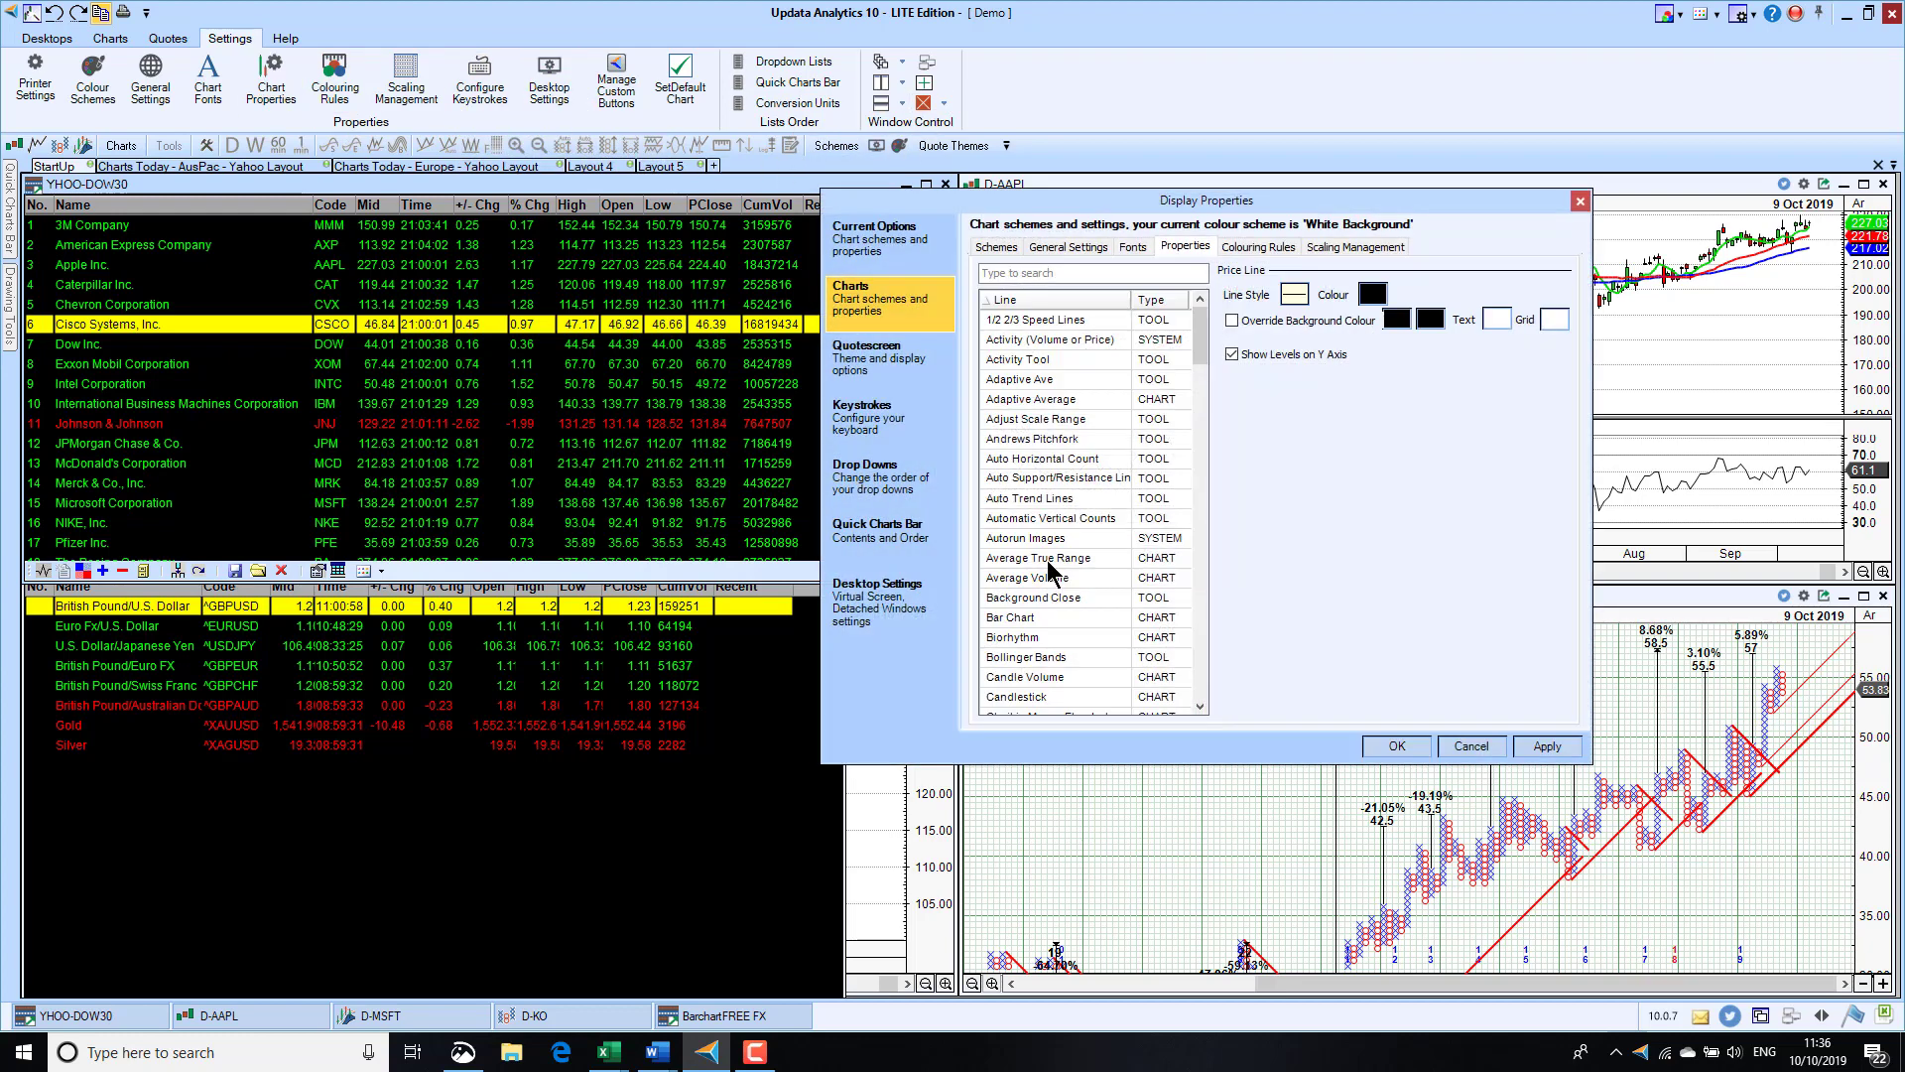
mouse_move(1199, 331)
mouse_down()
mouse_move(1216, 566)
mouse_move(1210, 307)
mouse_up()
click(1082, 520)
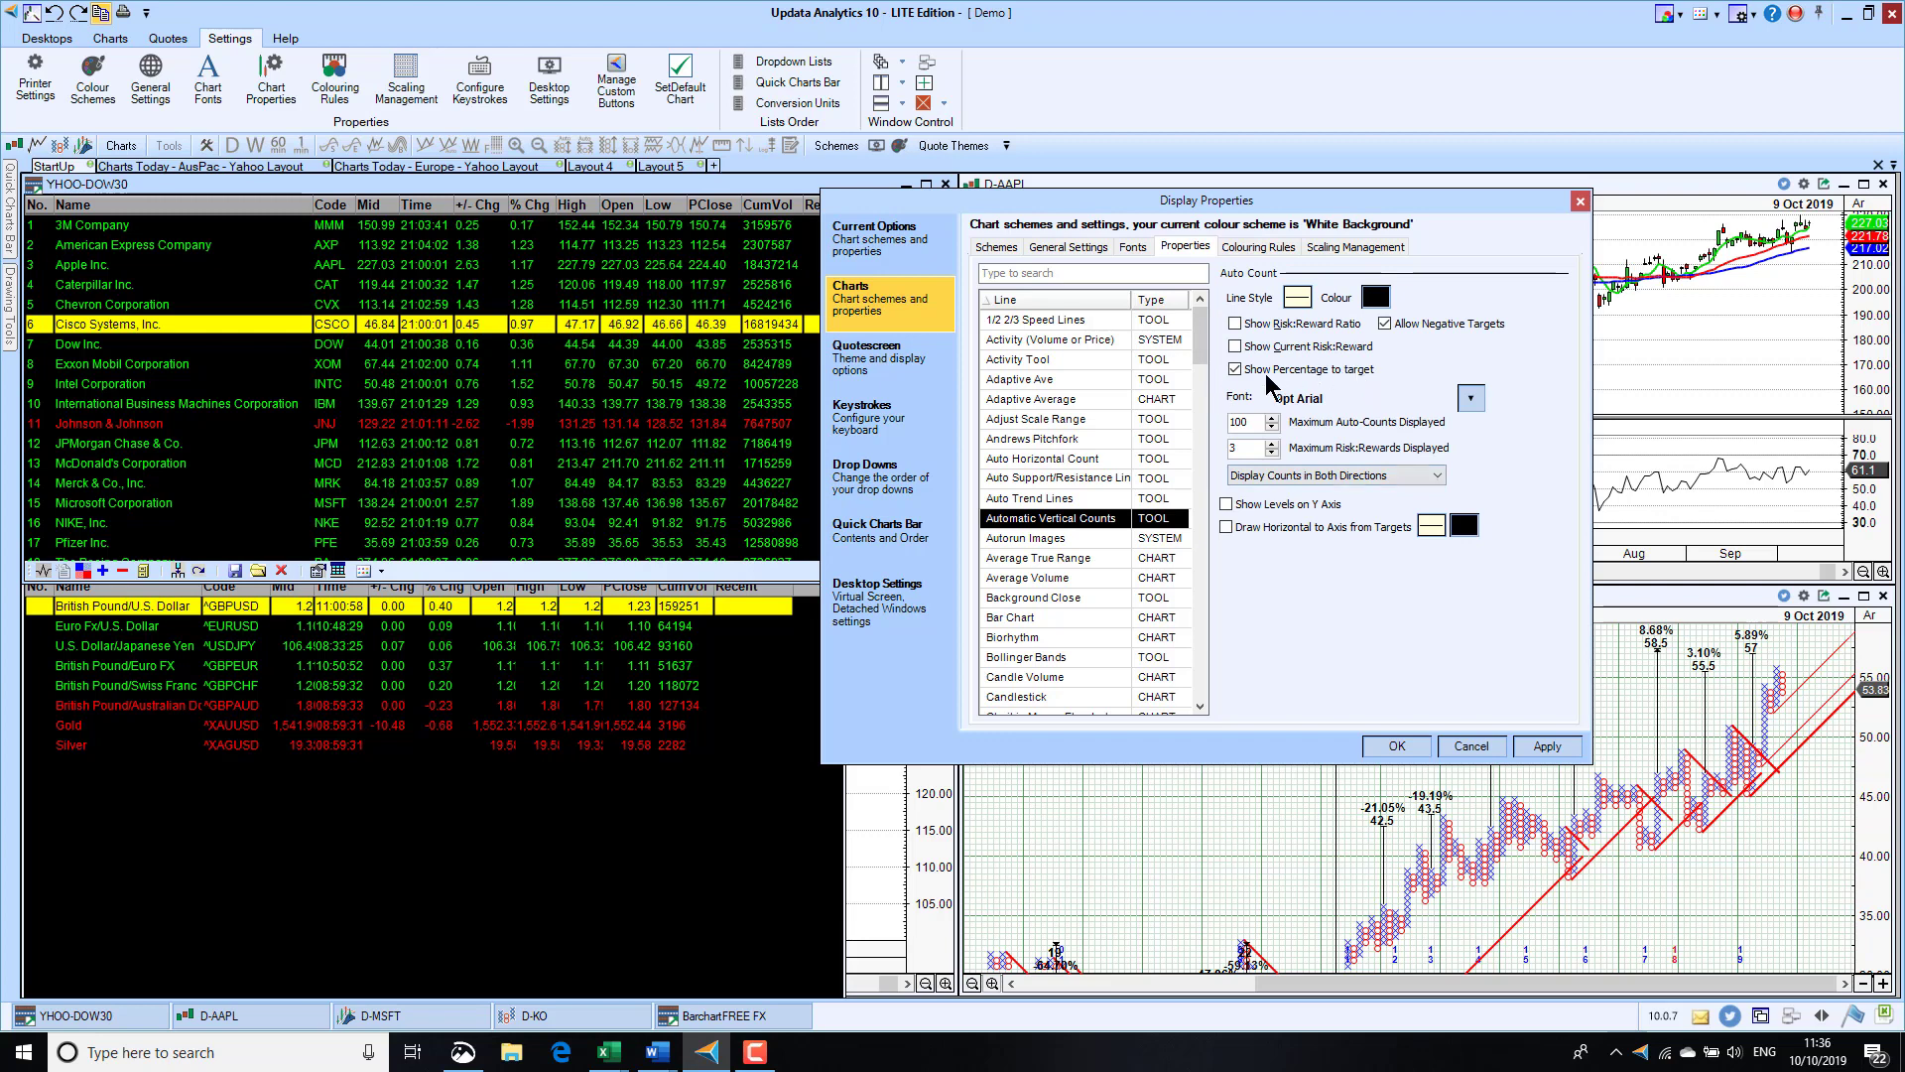
click(888, 425)
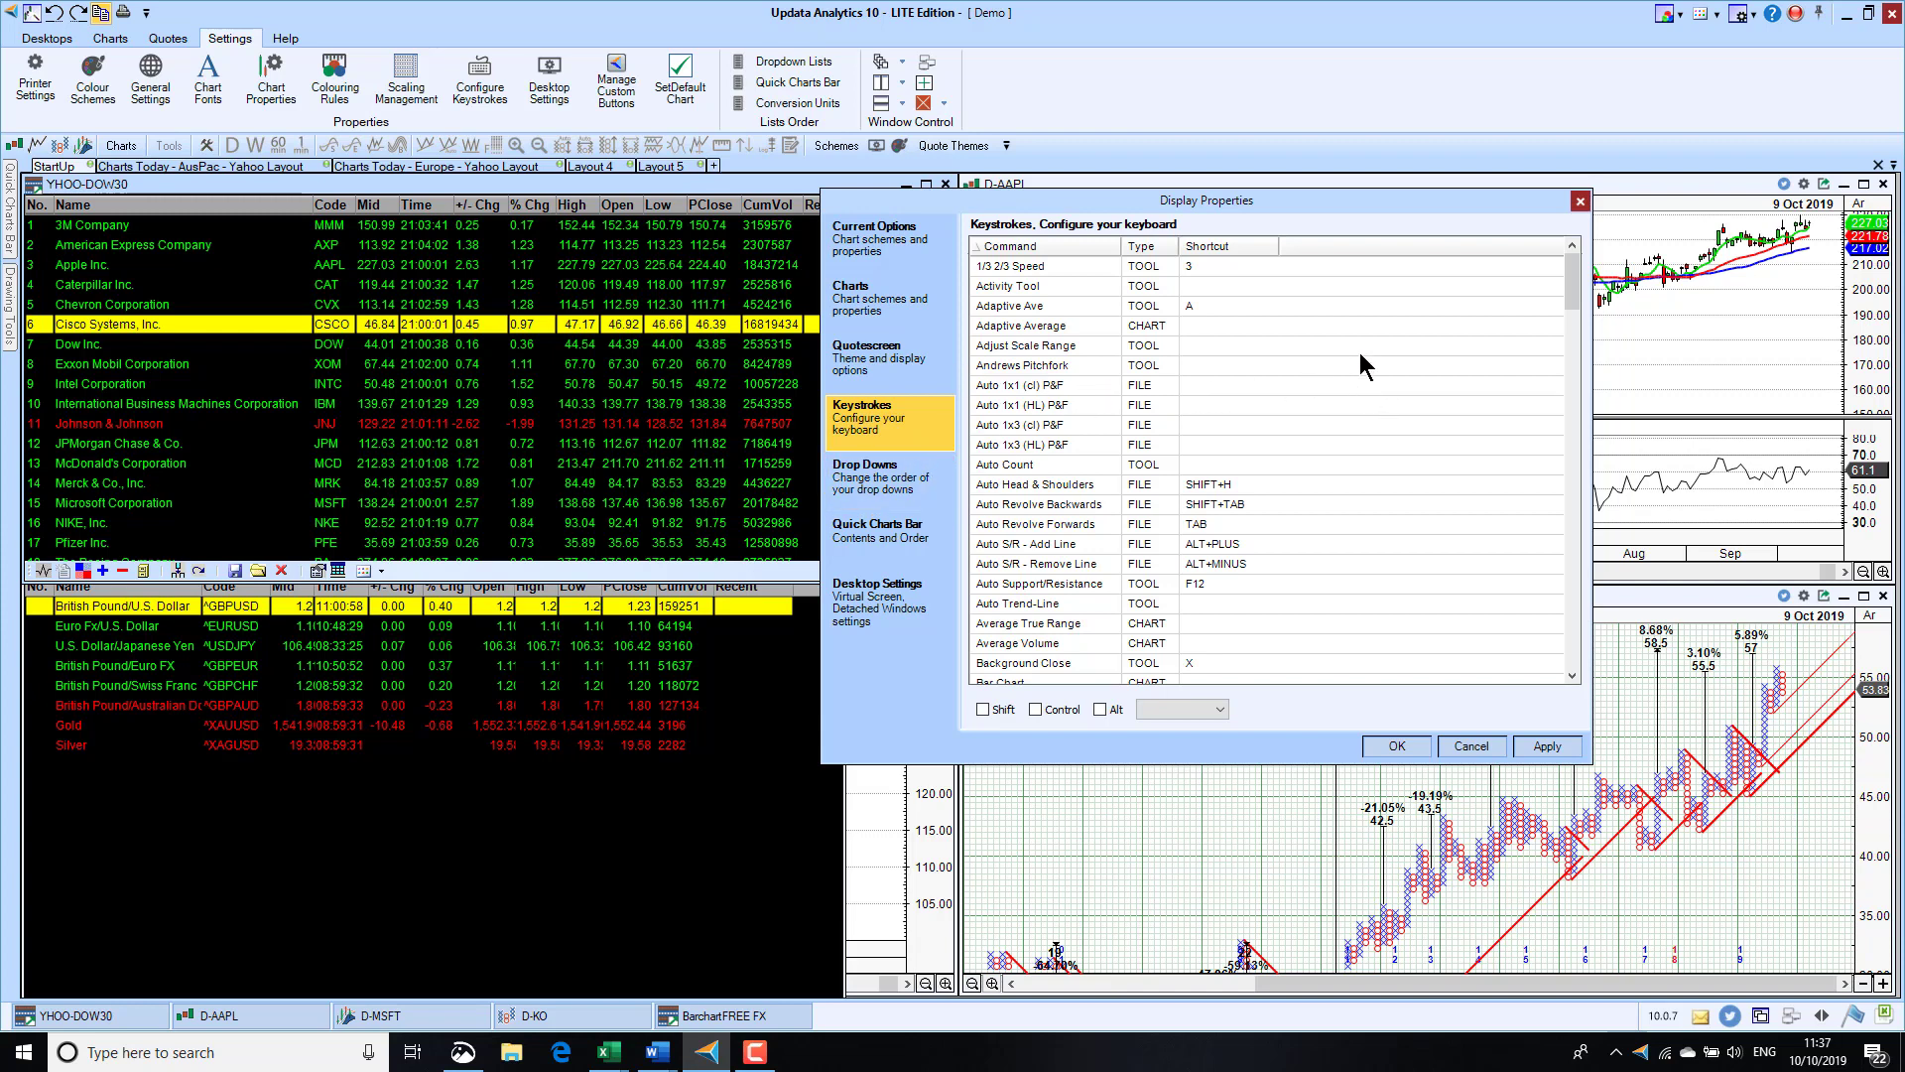
click(1581, 202)
click(772, 819)
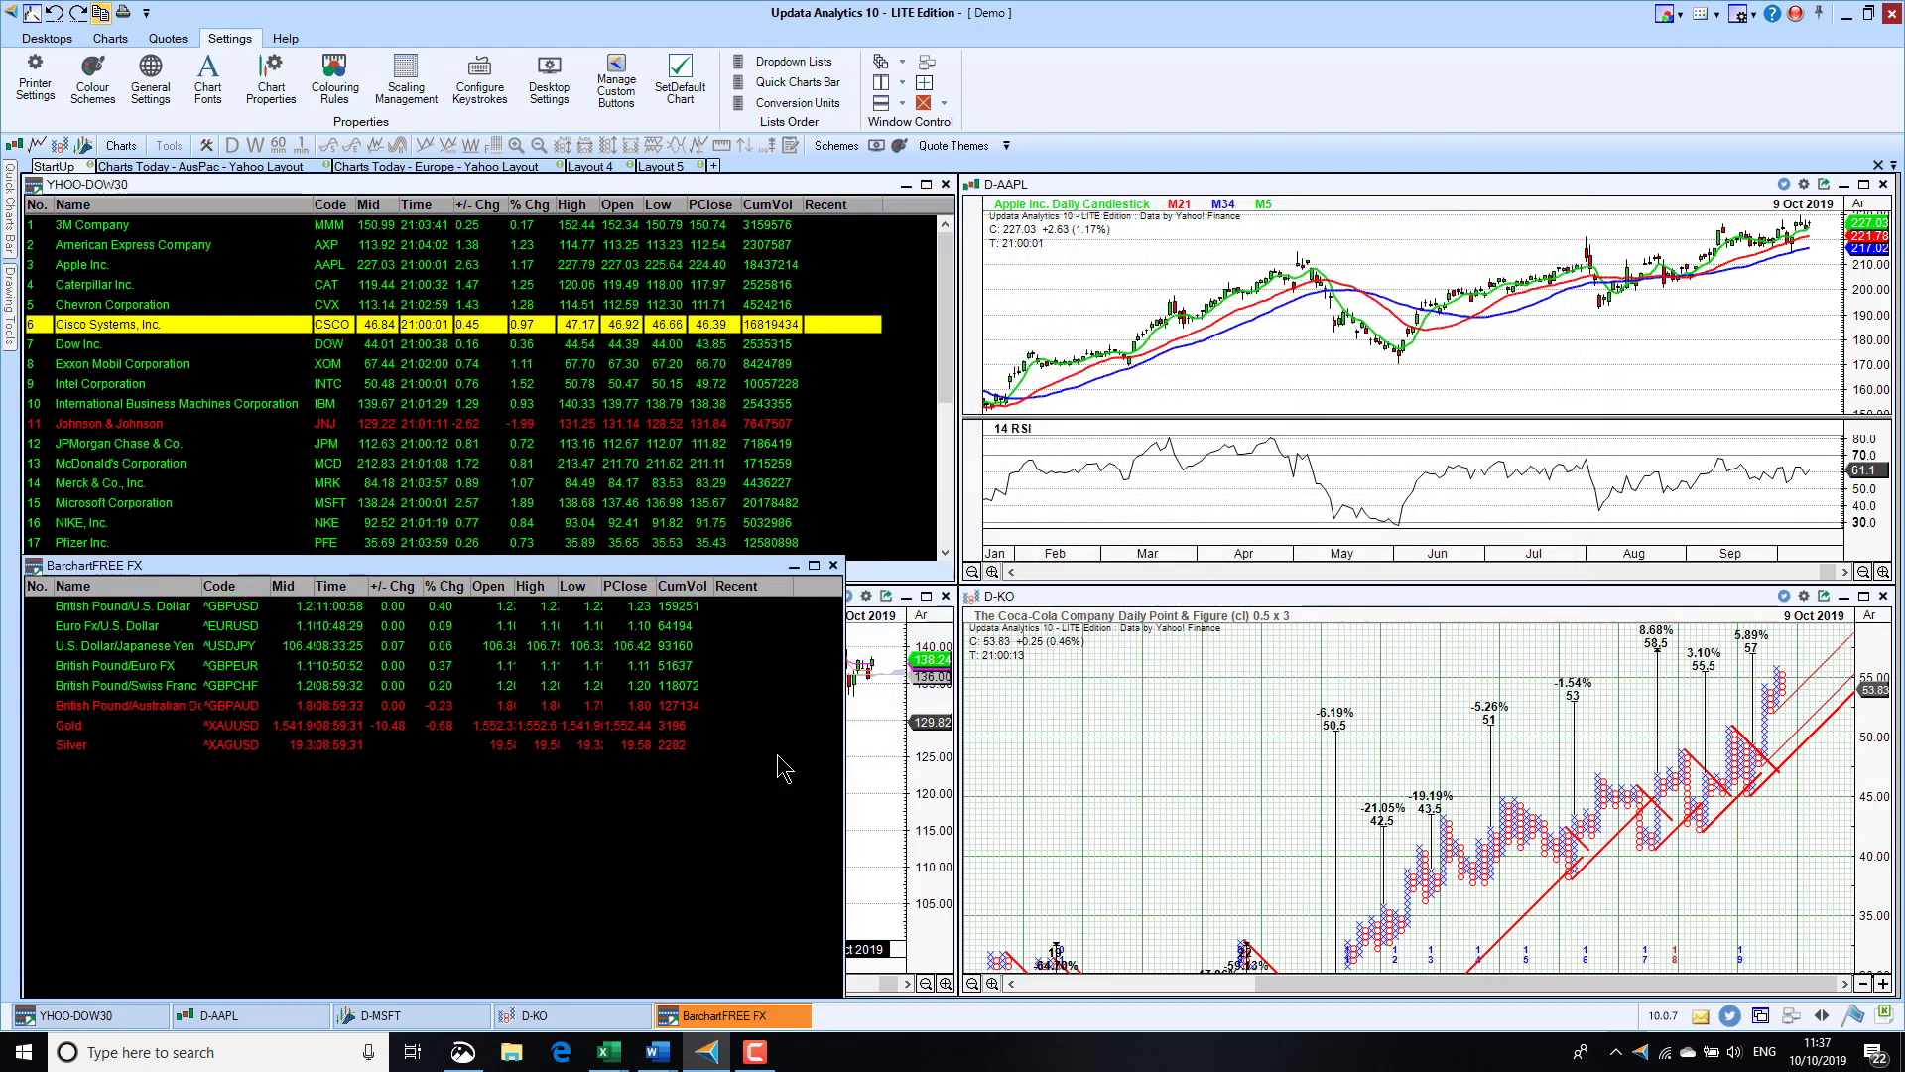
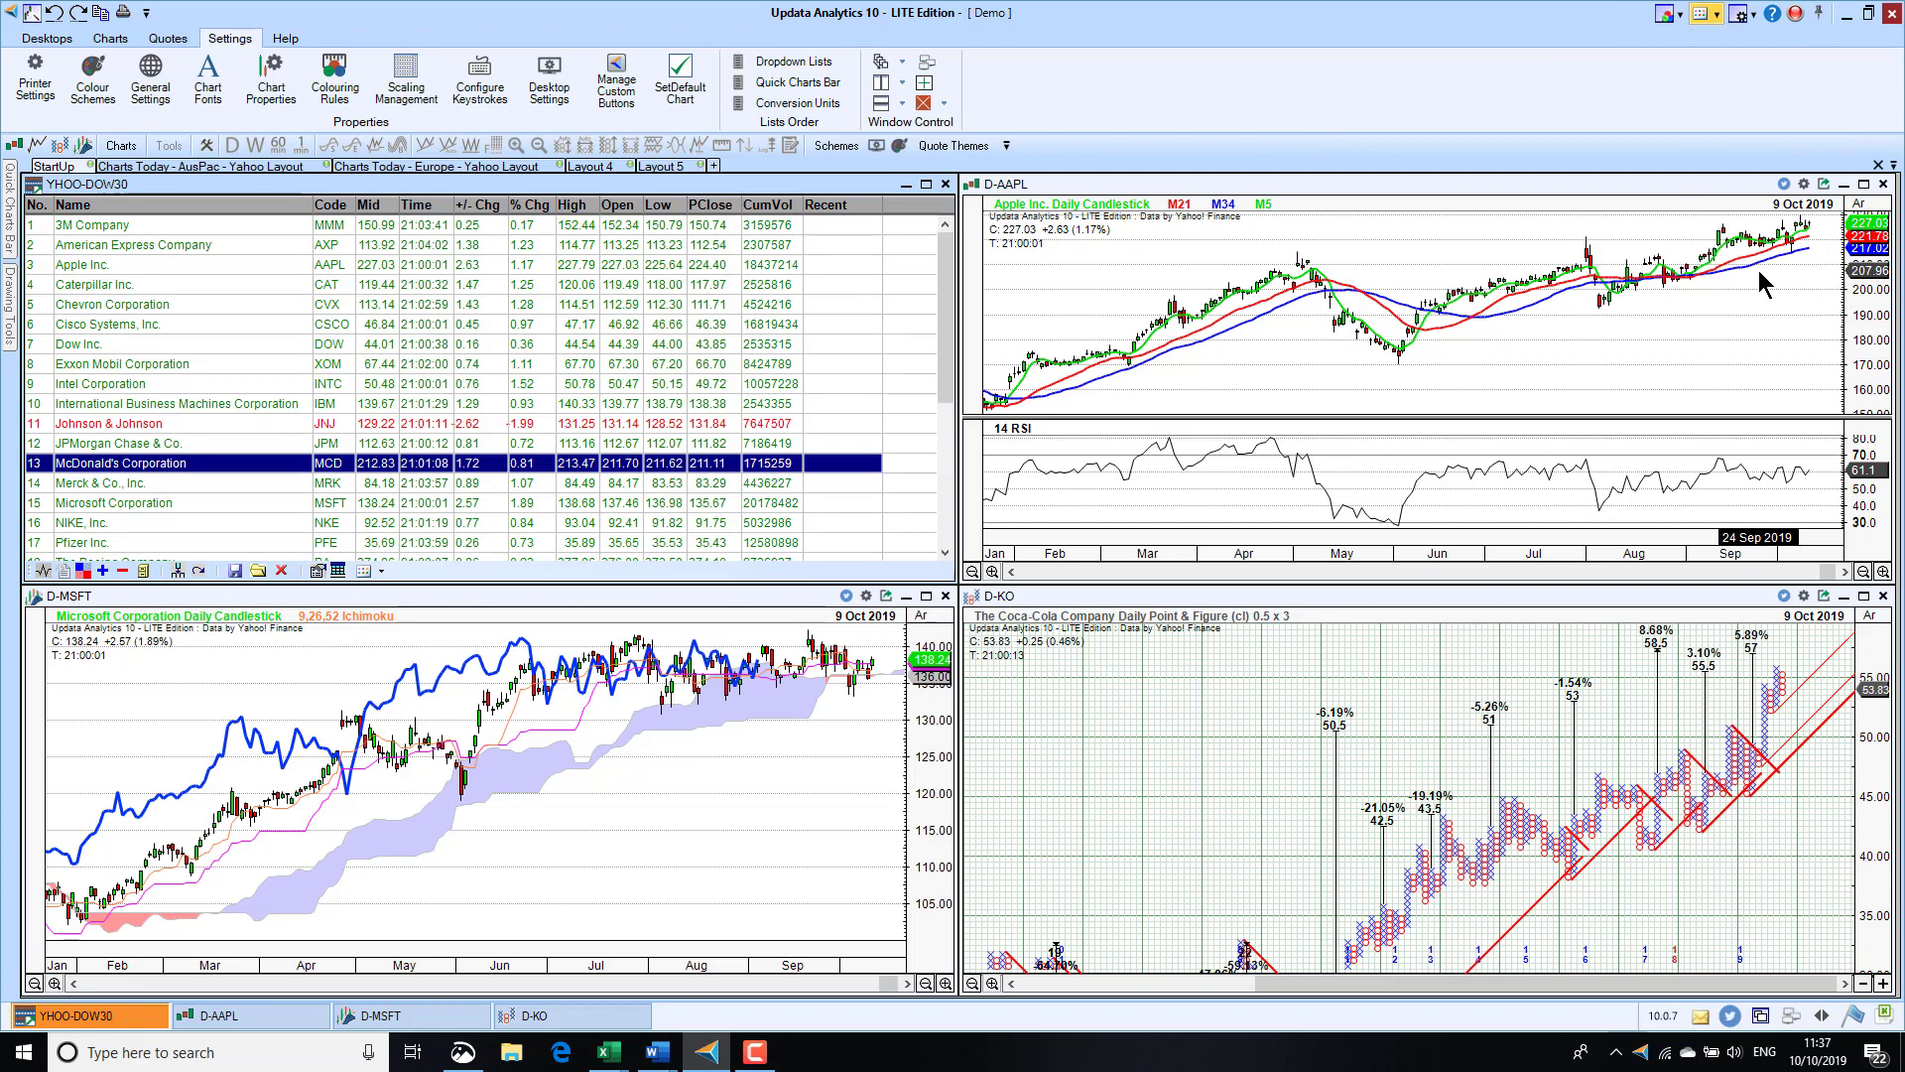
Step: Switch the quote theme to BlackQuotes and the system theme to dark blue
click(1720, 17)
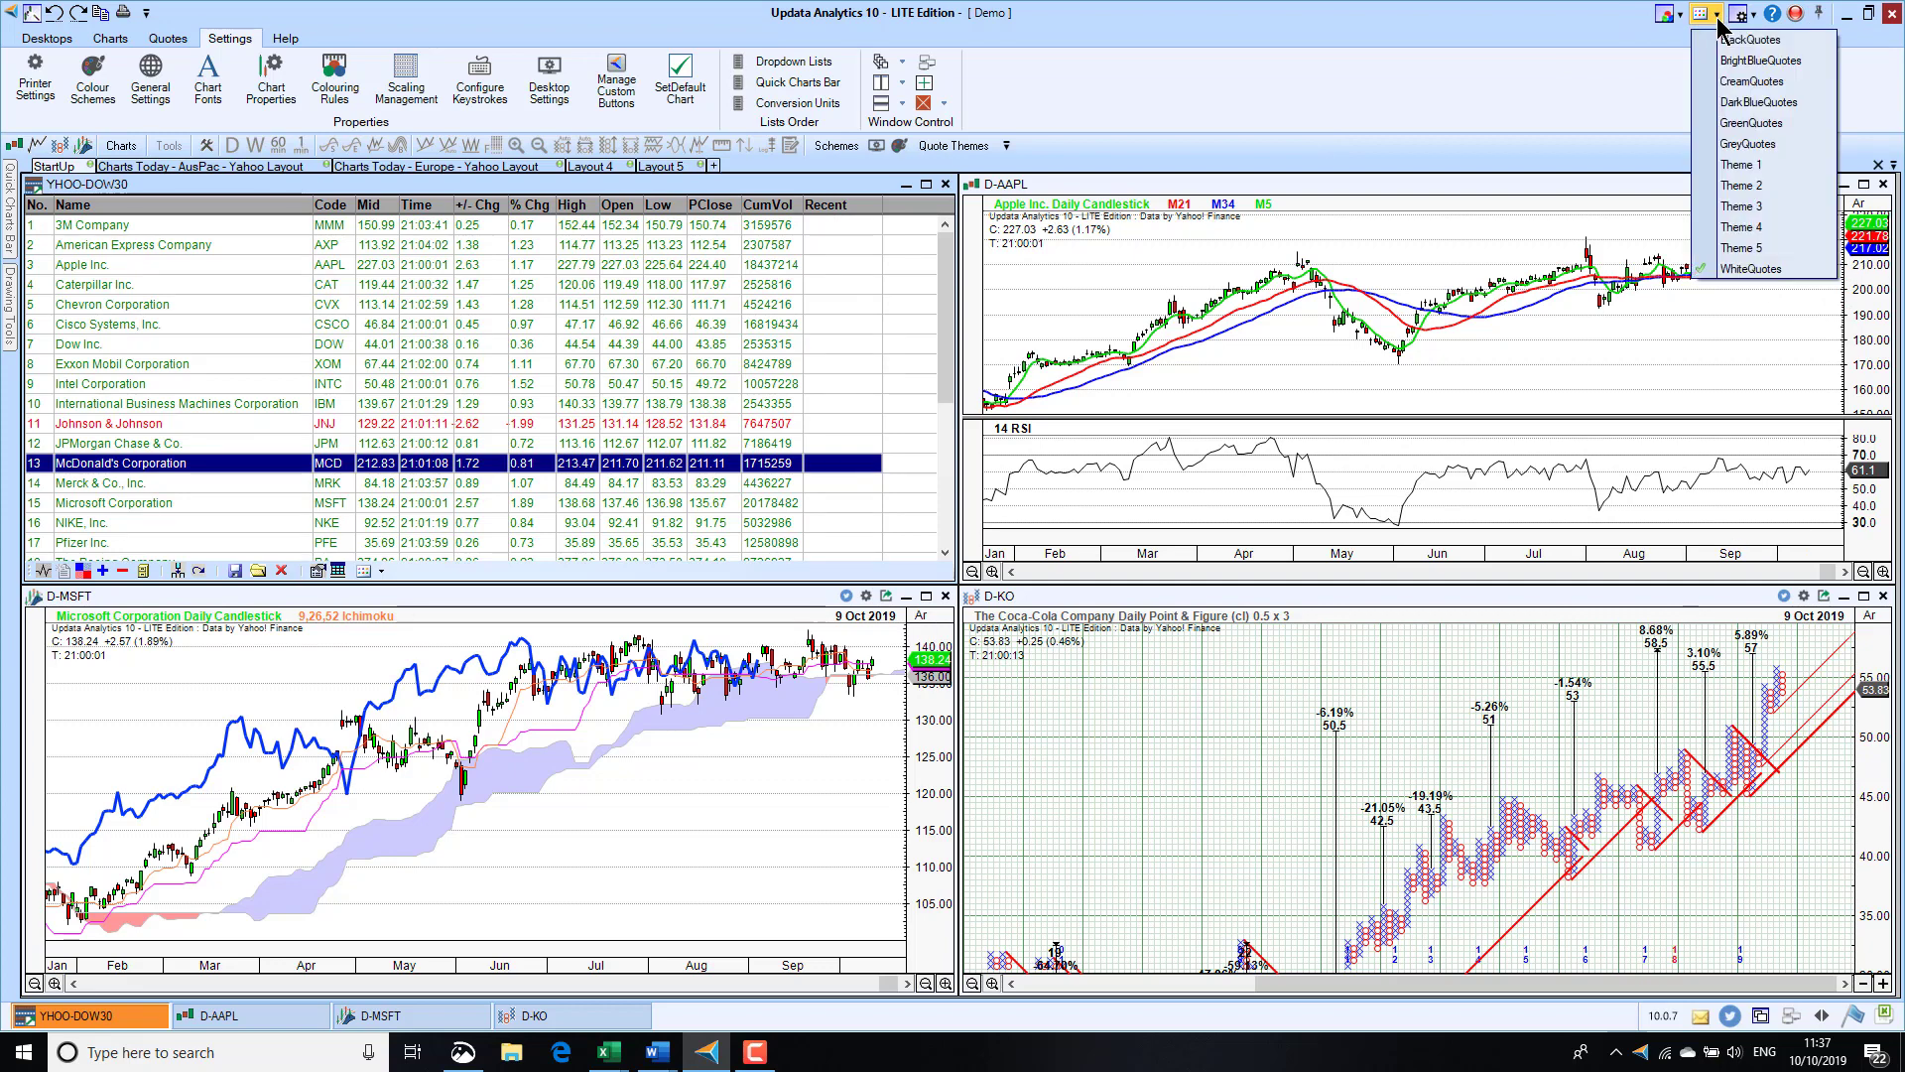
click(1743, 42)
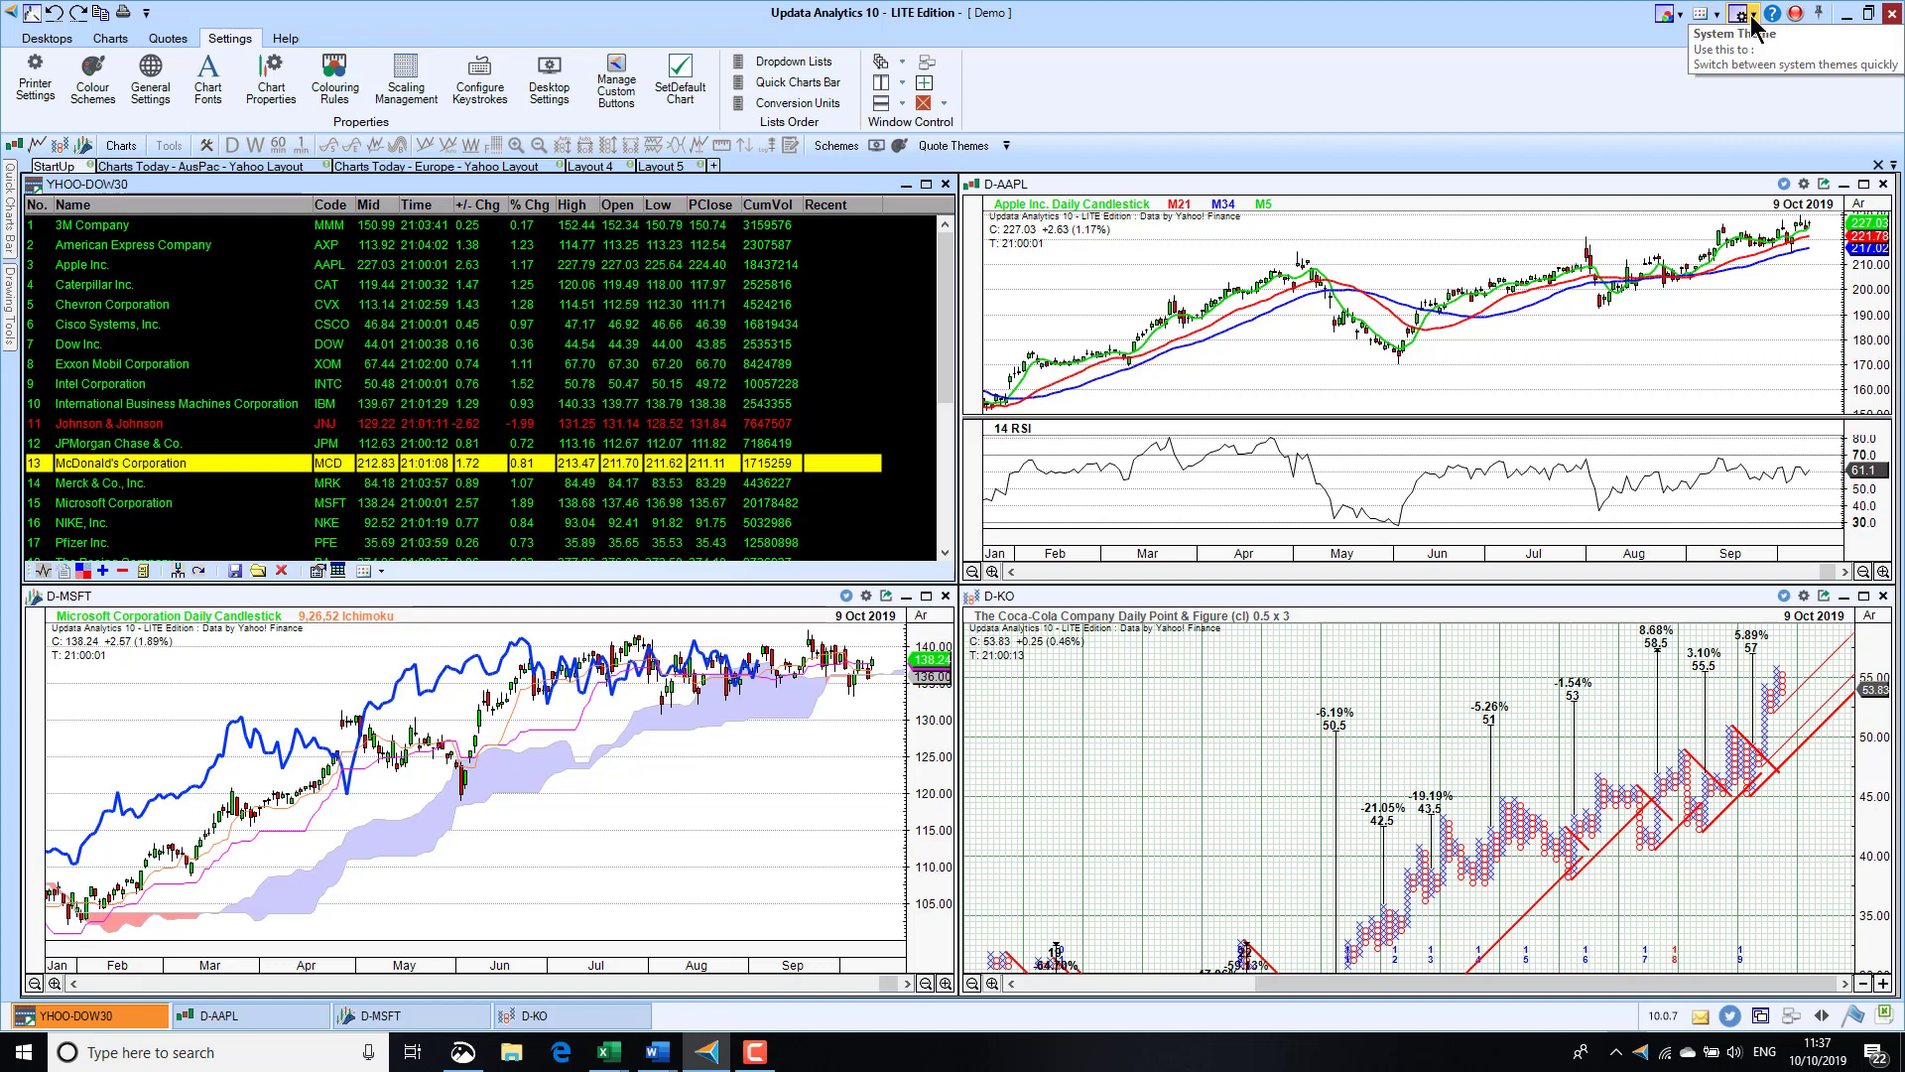
click(1753, 15)
click(1752, 40)
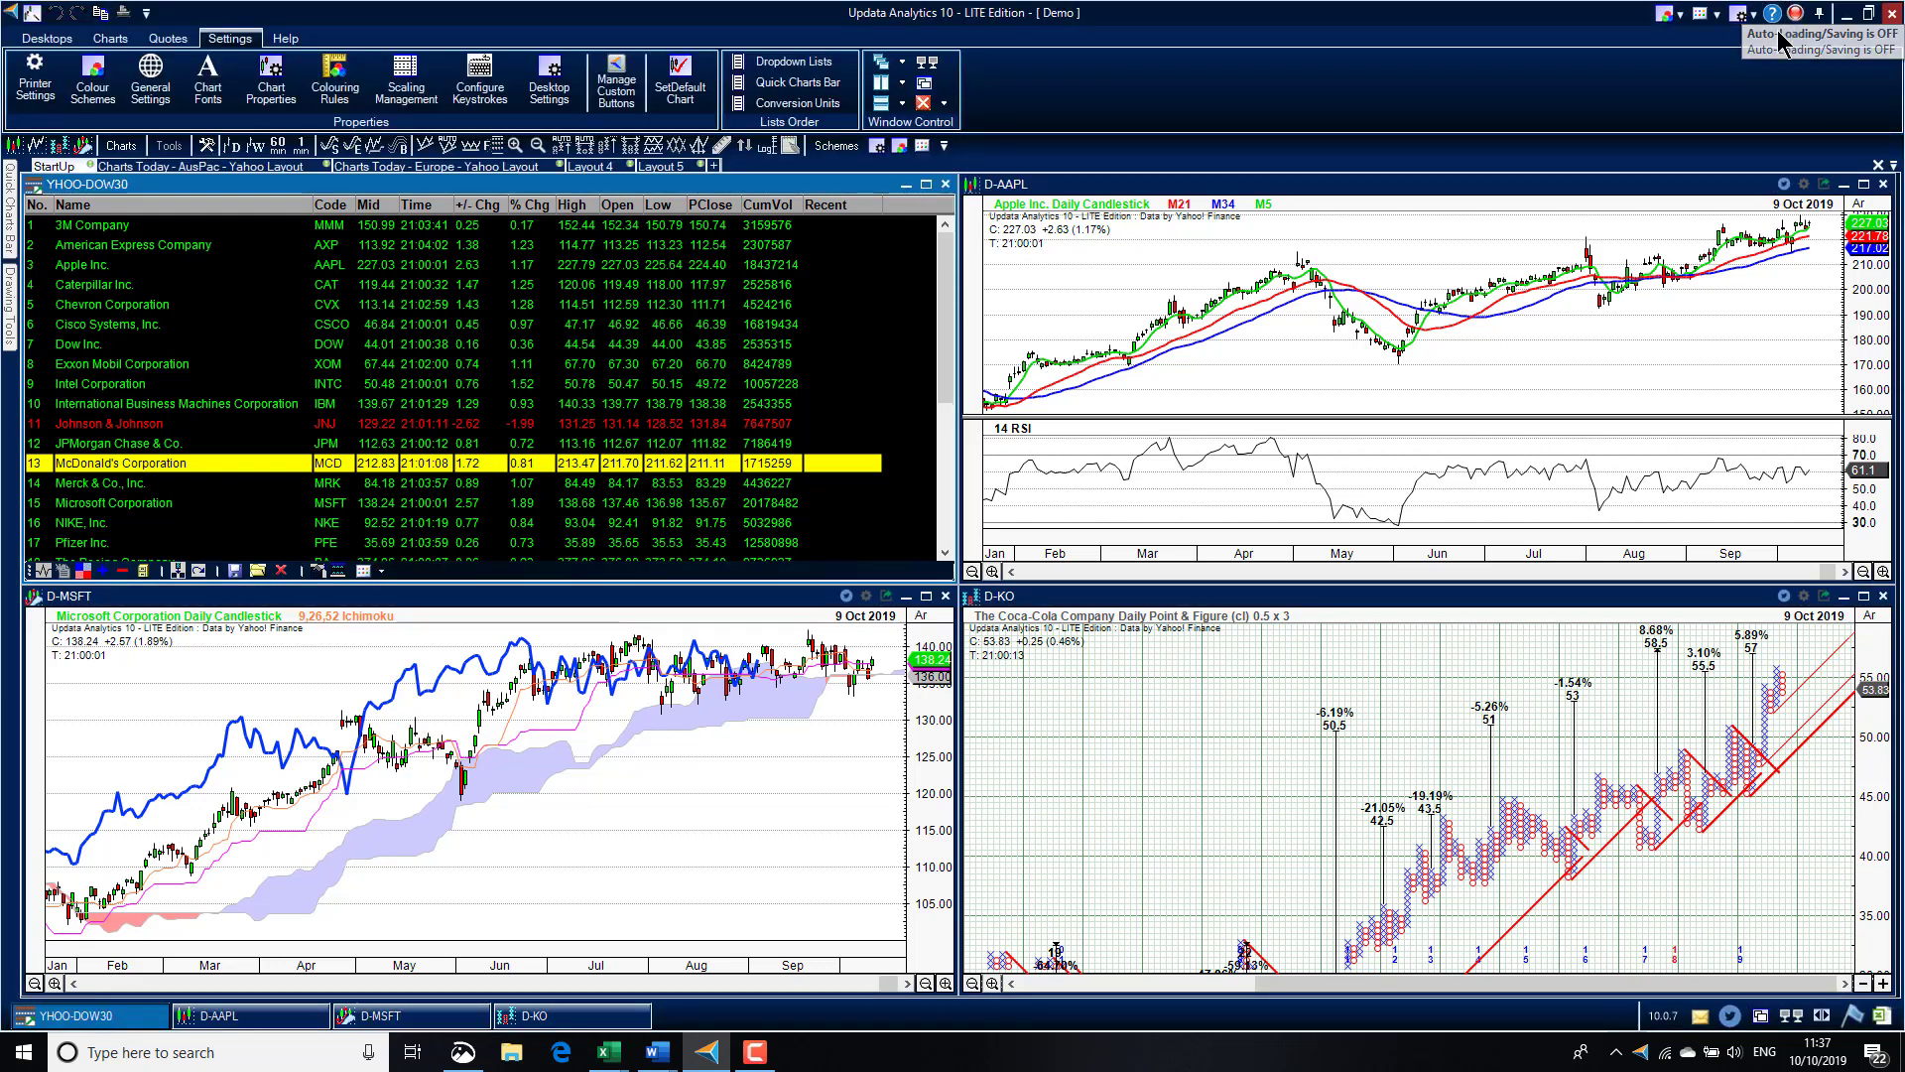
Step: Change the chart colour scheme to Dark Blue Background
click(1683, 18)
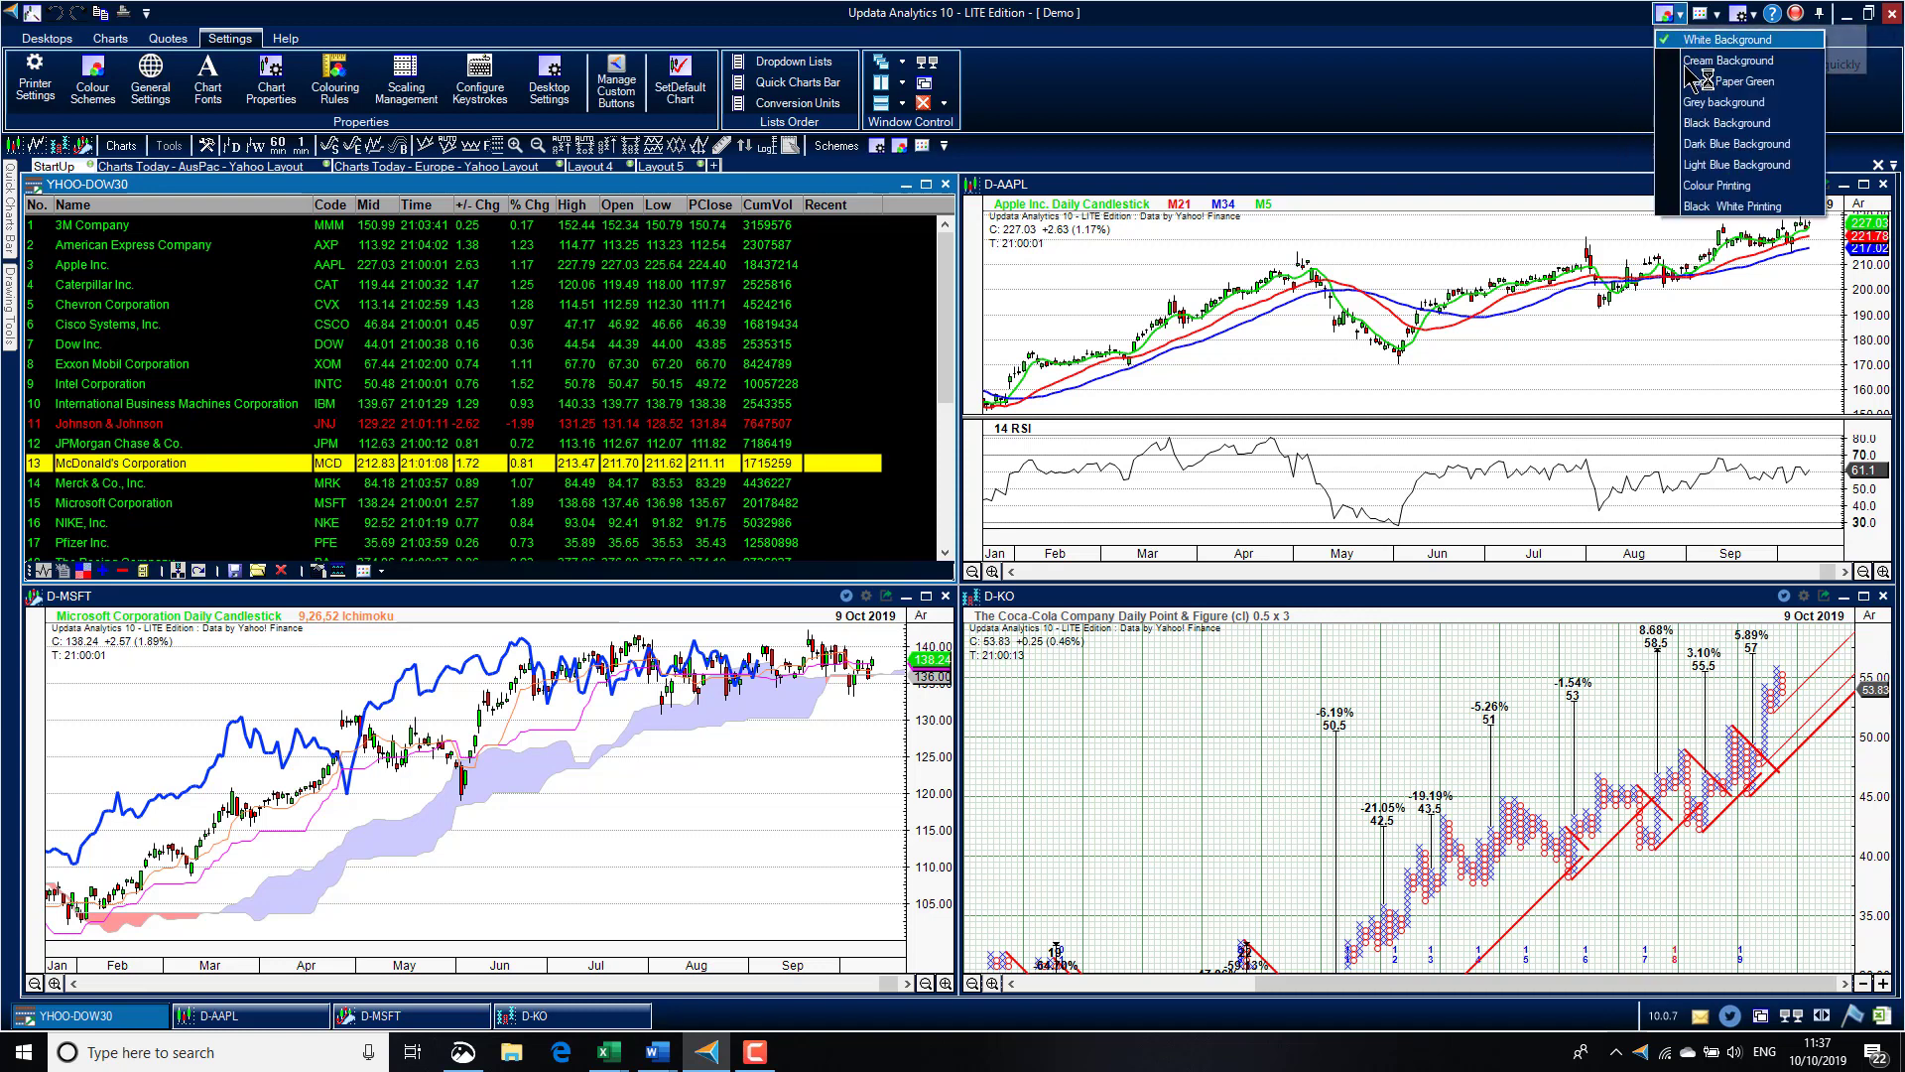
click(1725, 145)
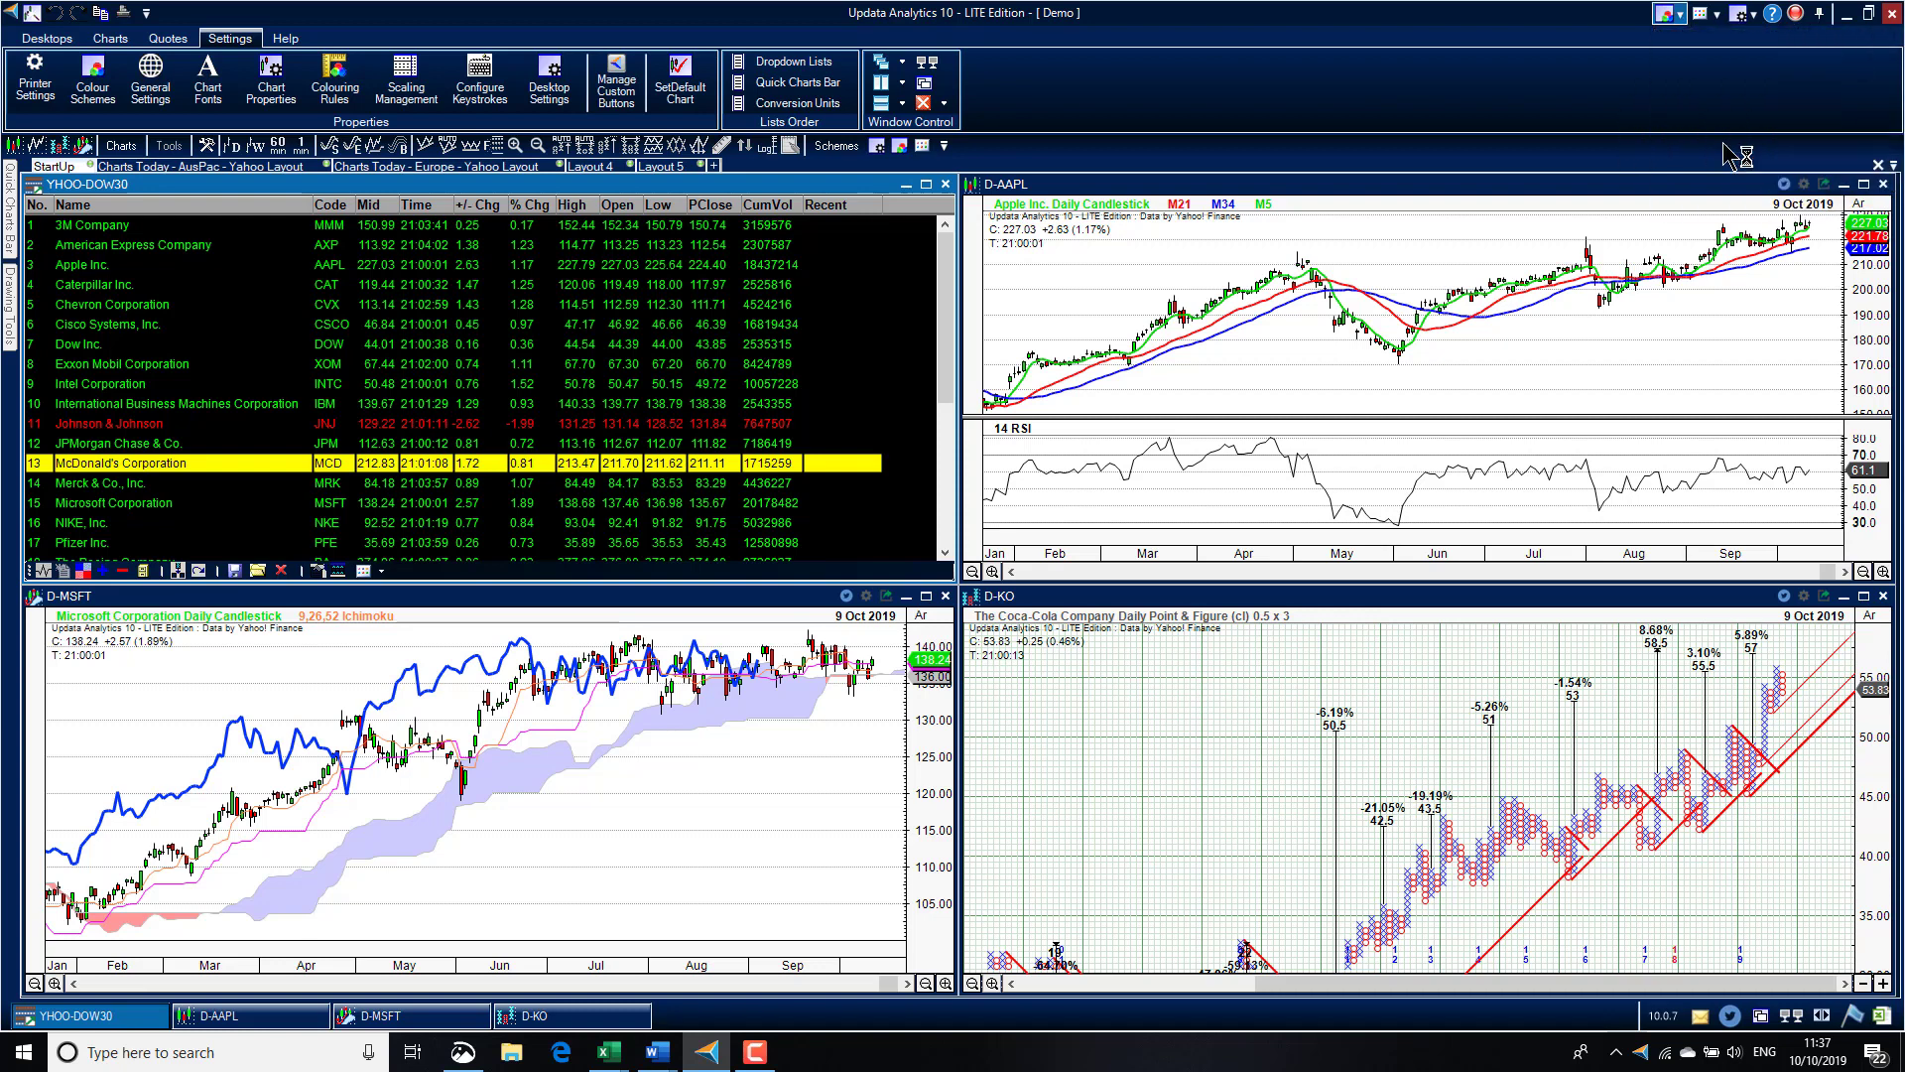
click(1637, 302)
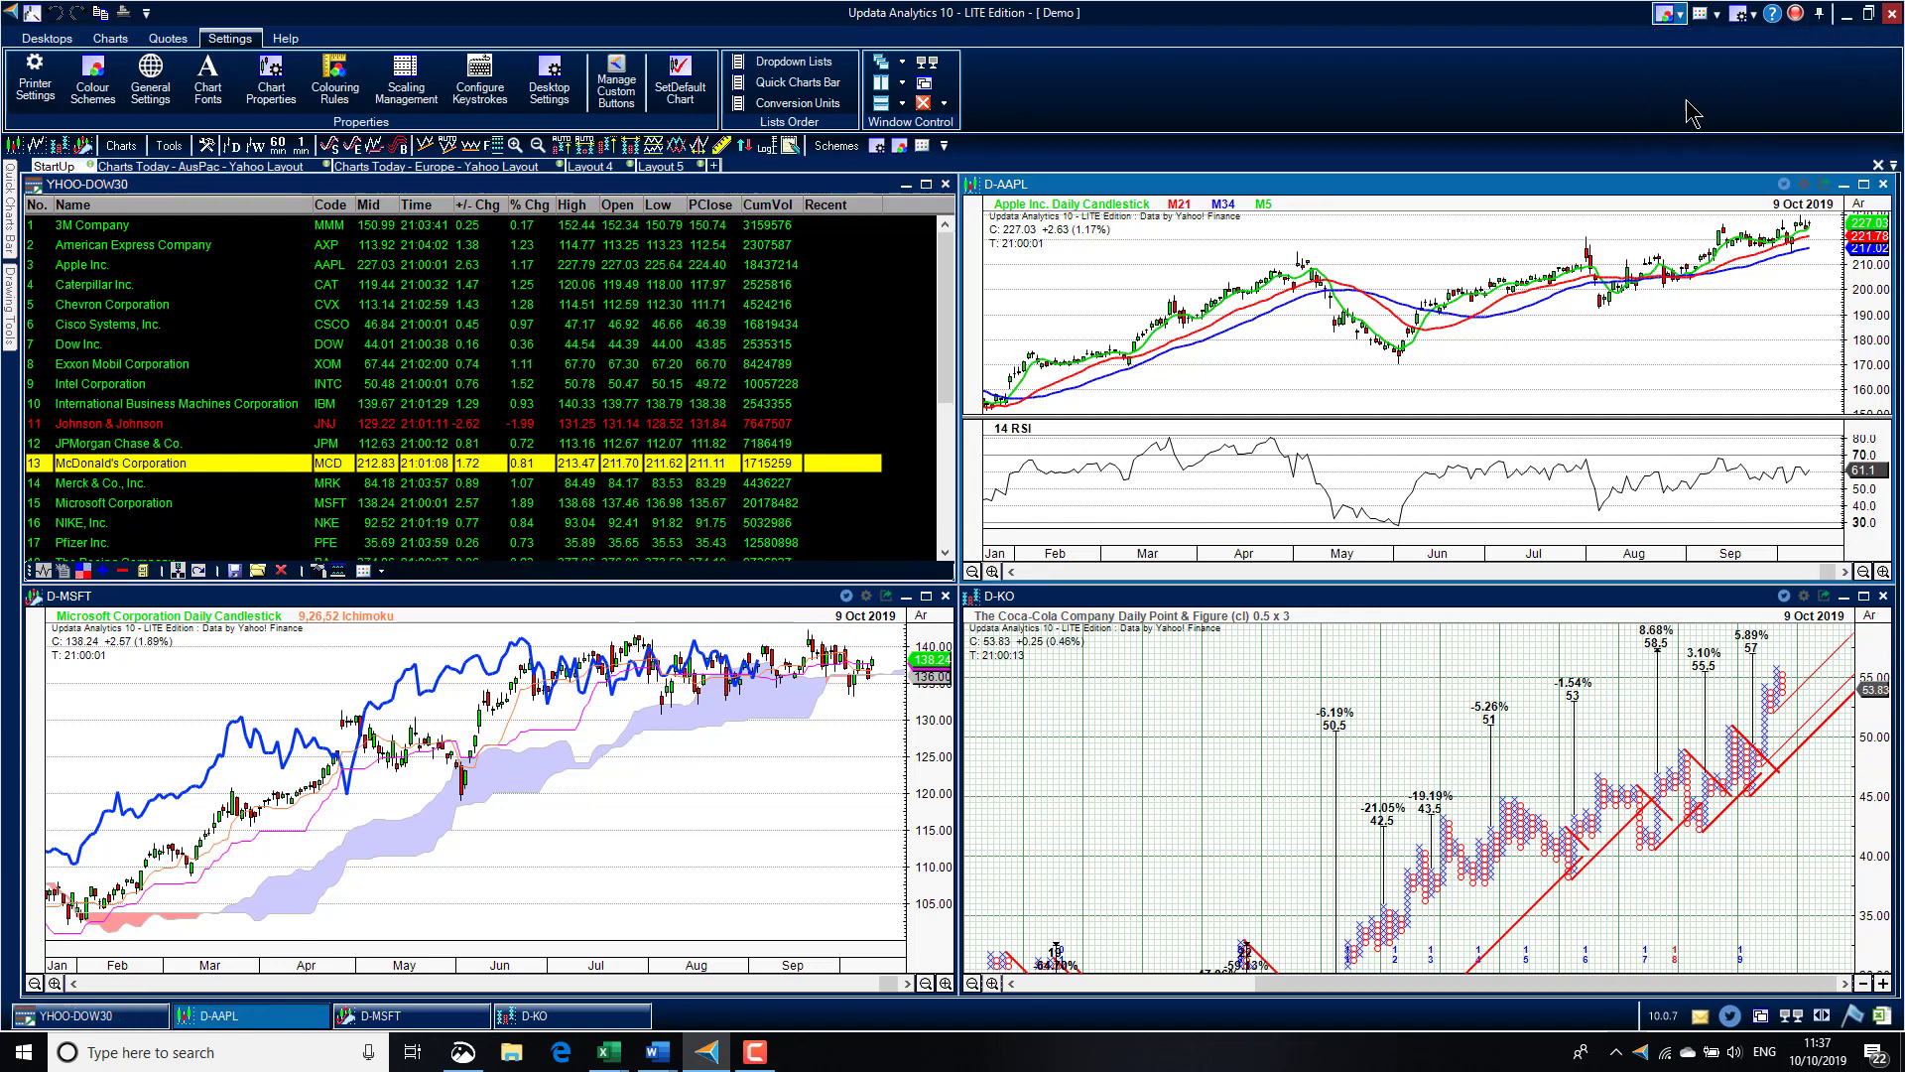
click(1679, 15)
click(1718, 145)
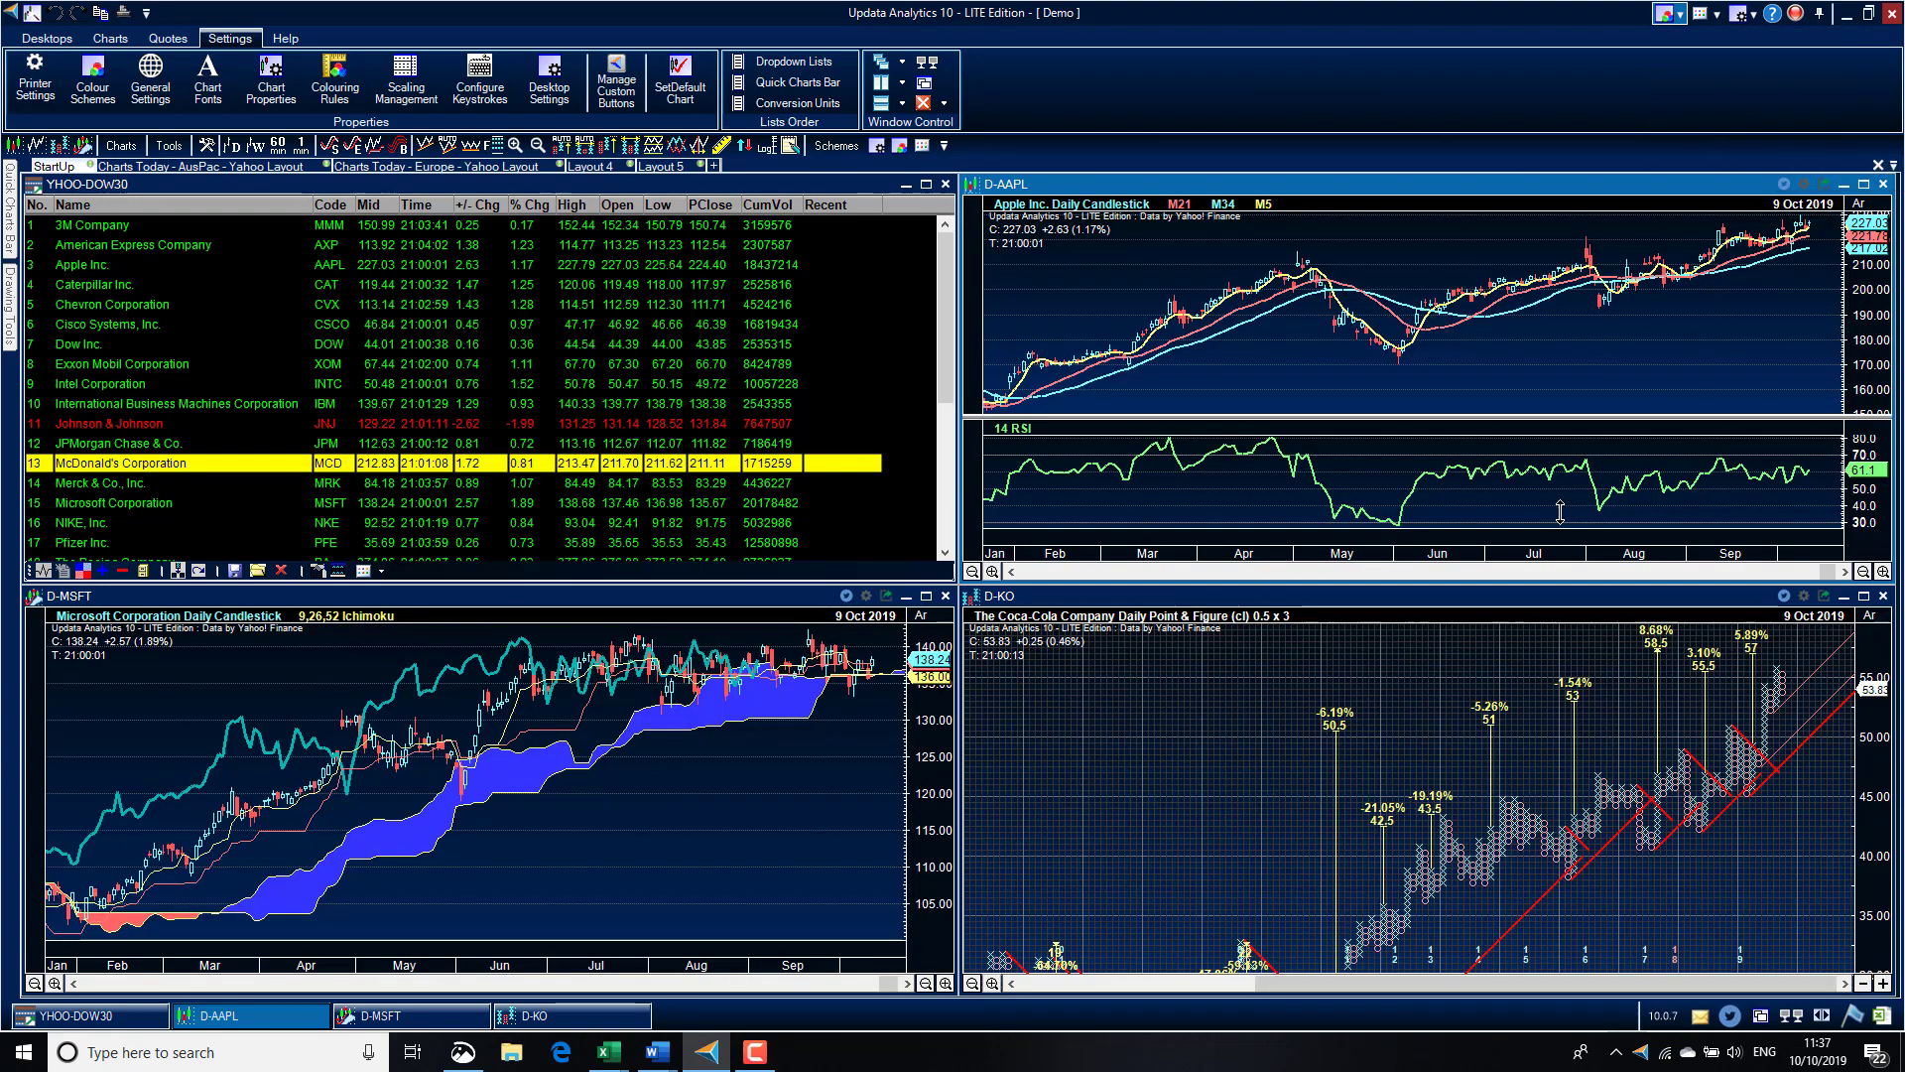
Step: Restore the White Background chart scheme and the light blue system theme
click(1685, 20)
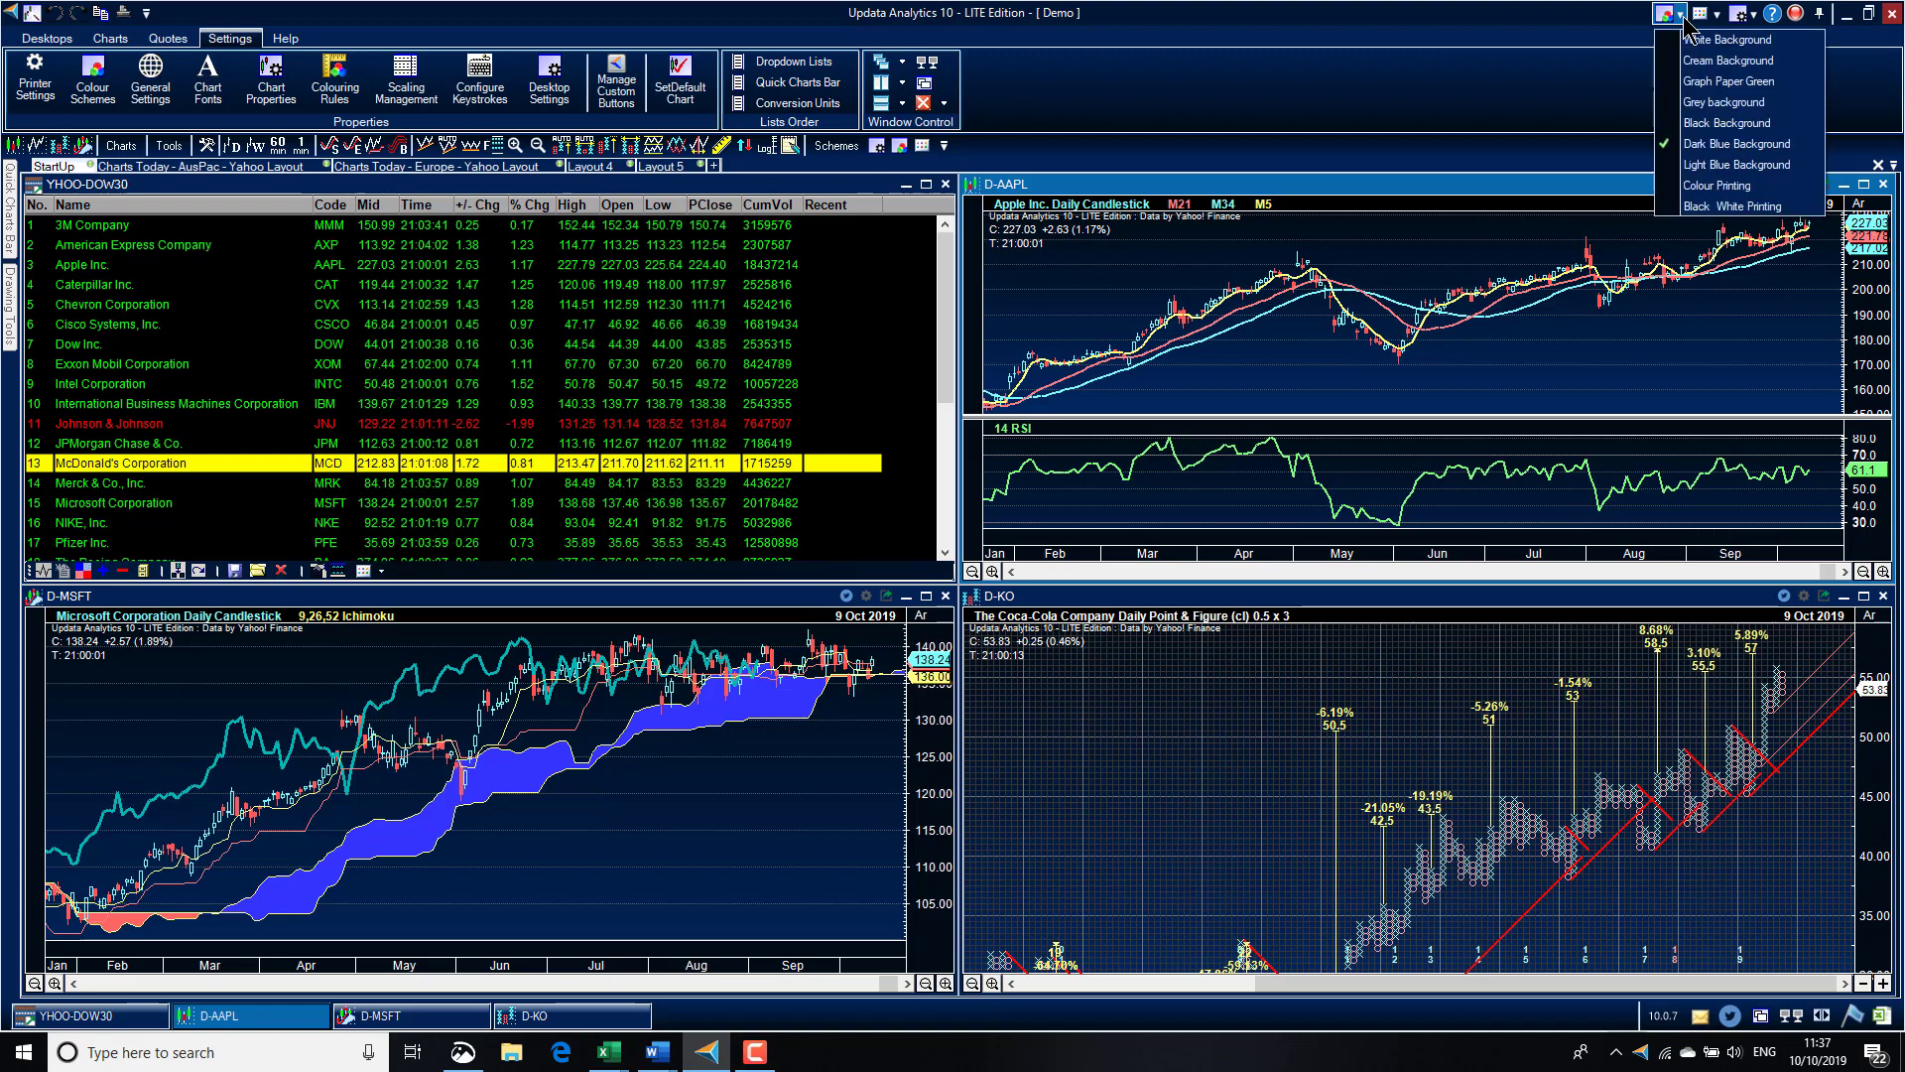
click(1699, 38)
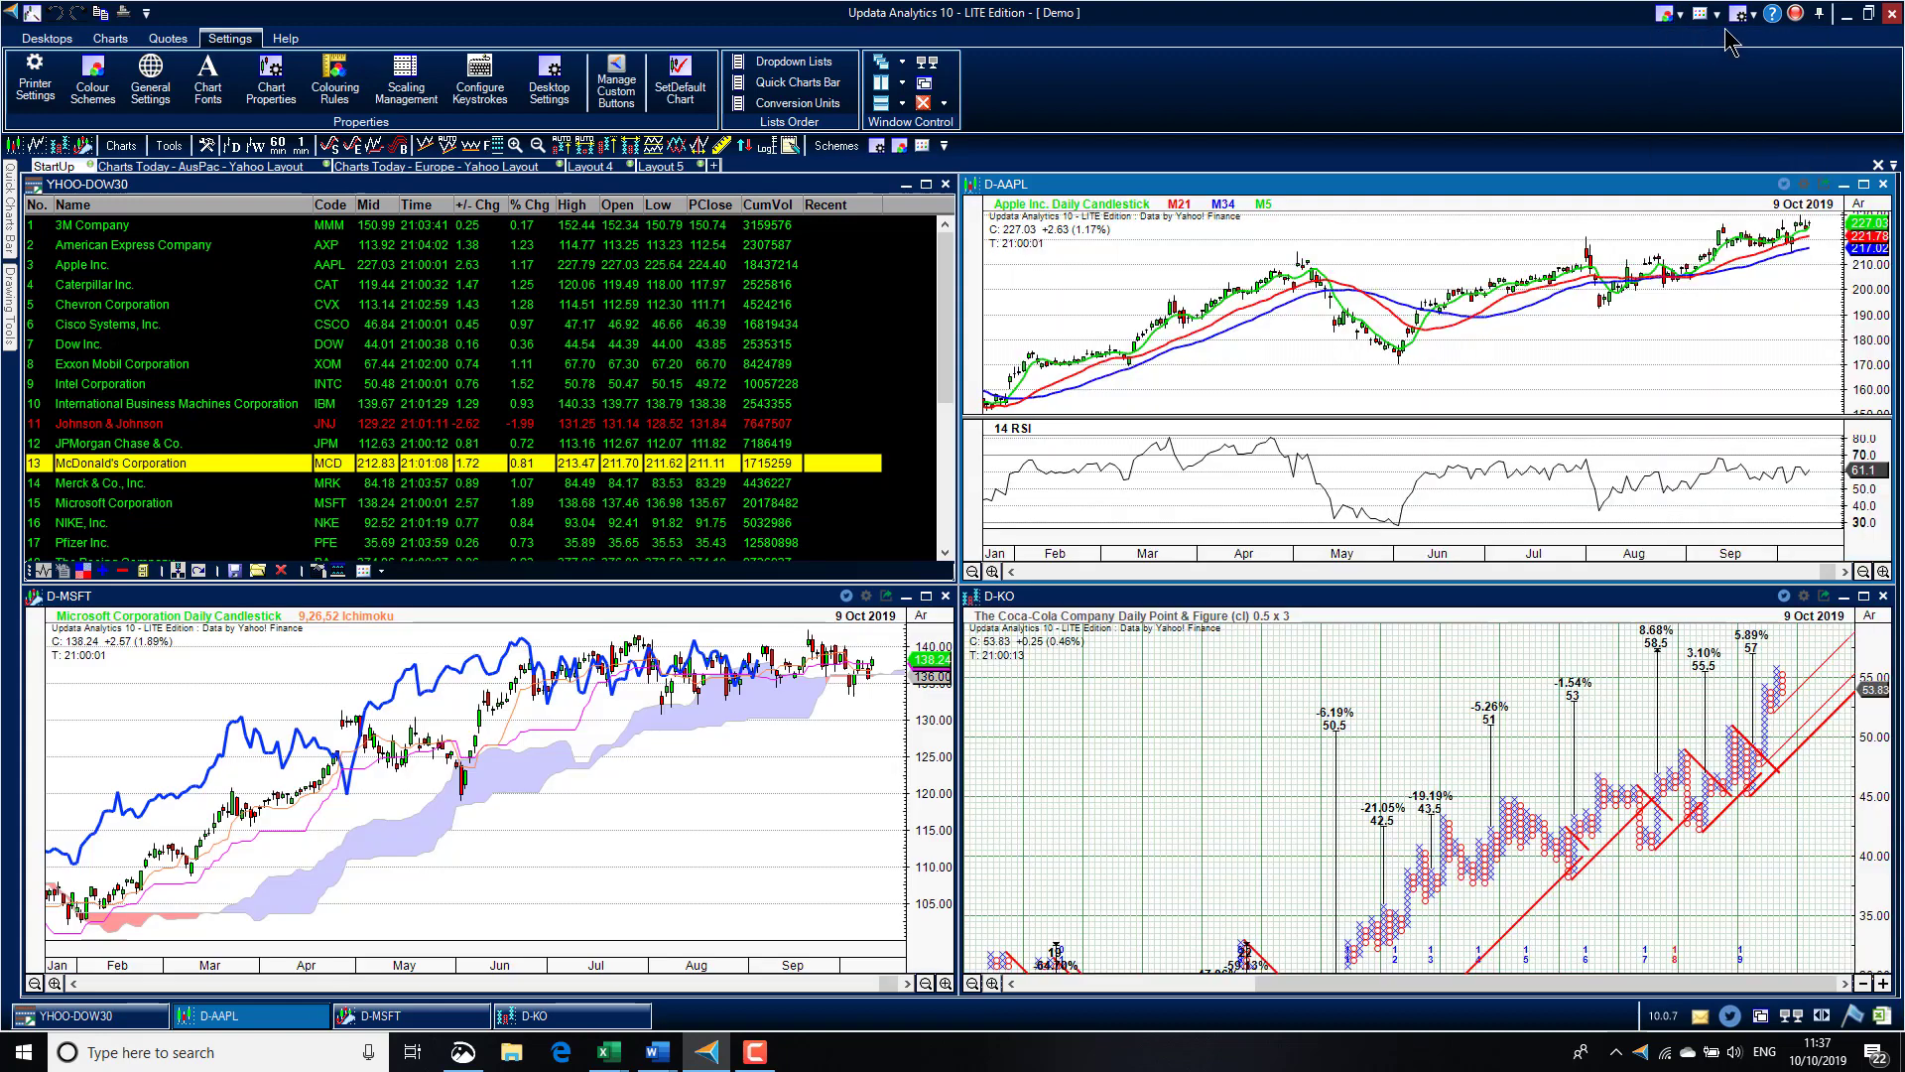
click(1734, 15)
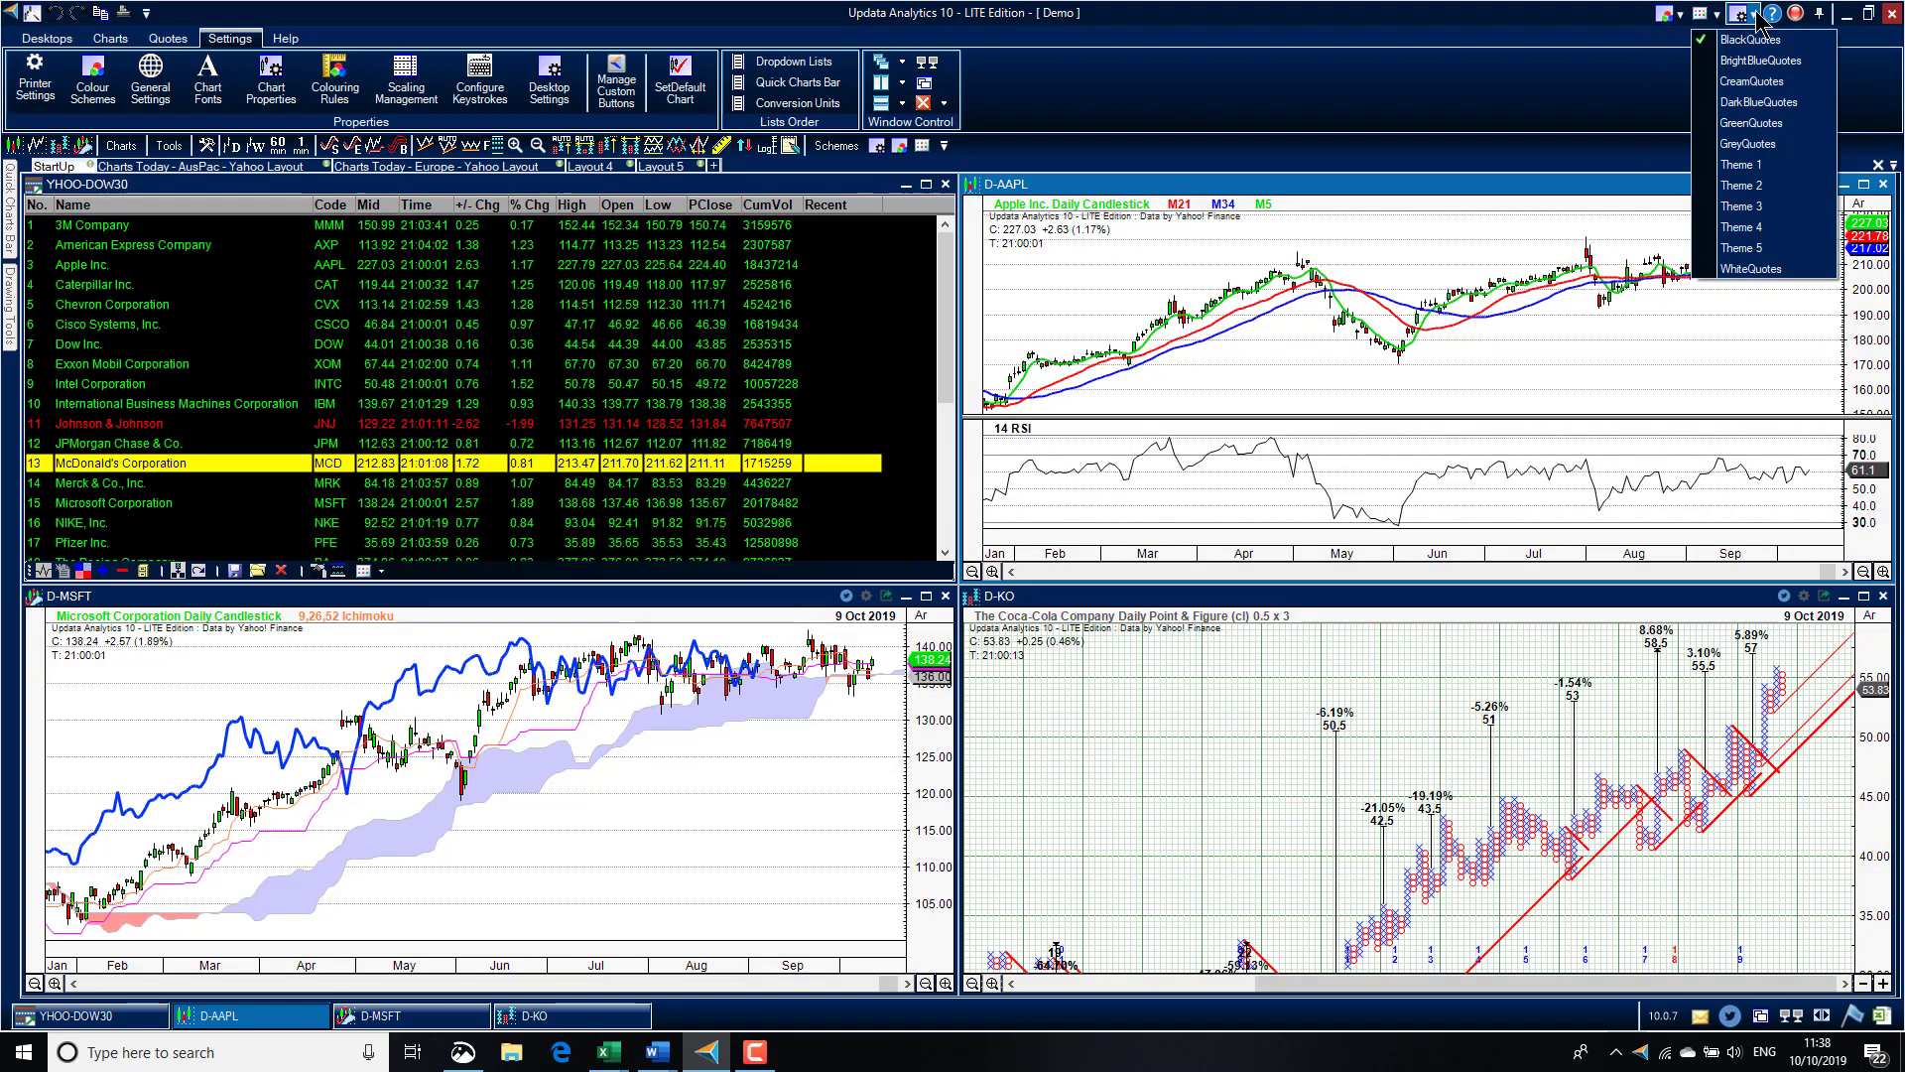
click(1739, 14)
click(1755, 166)
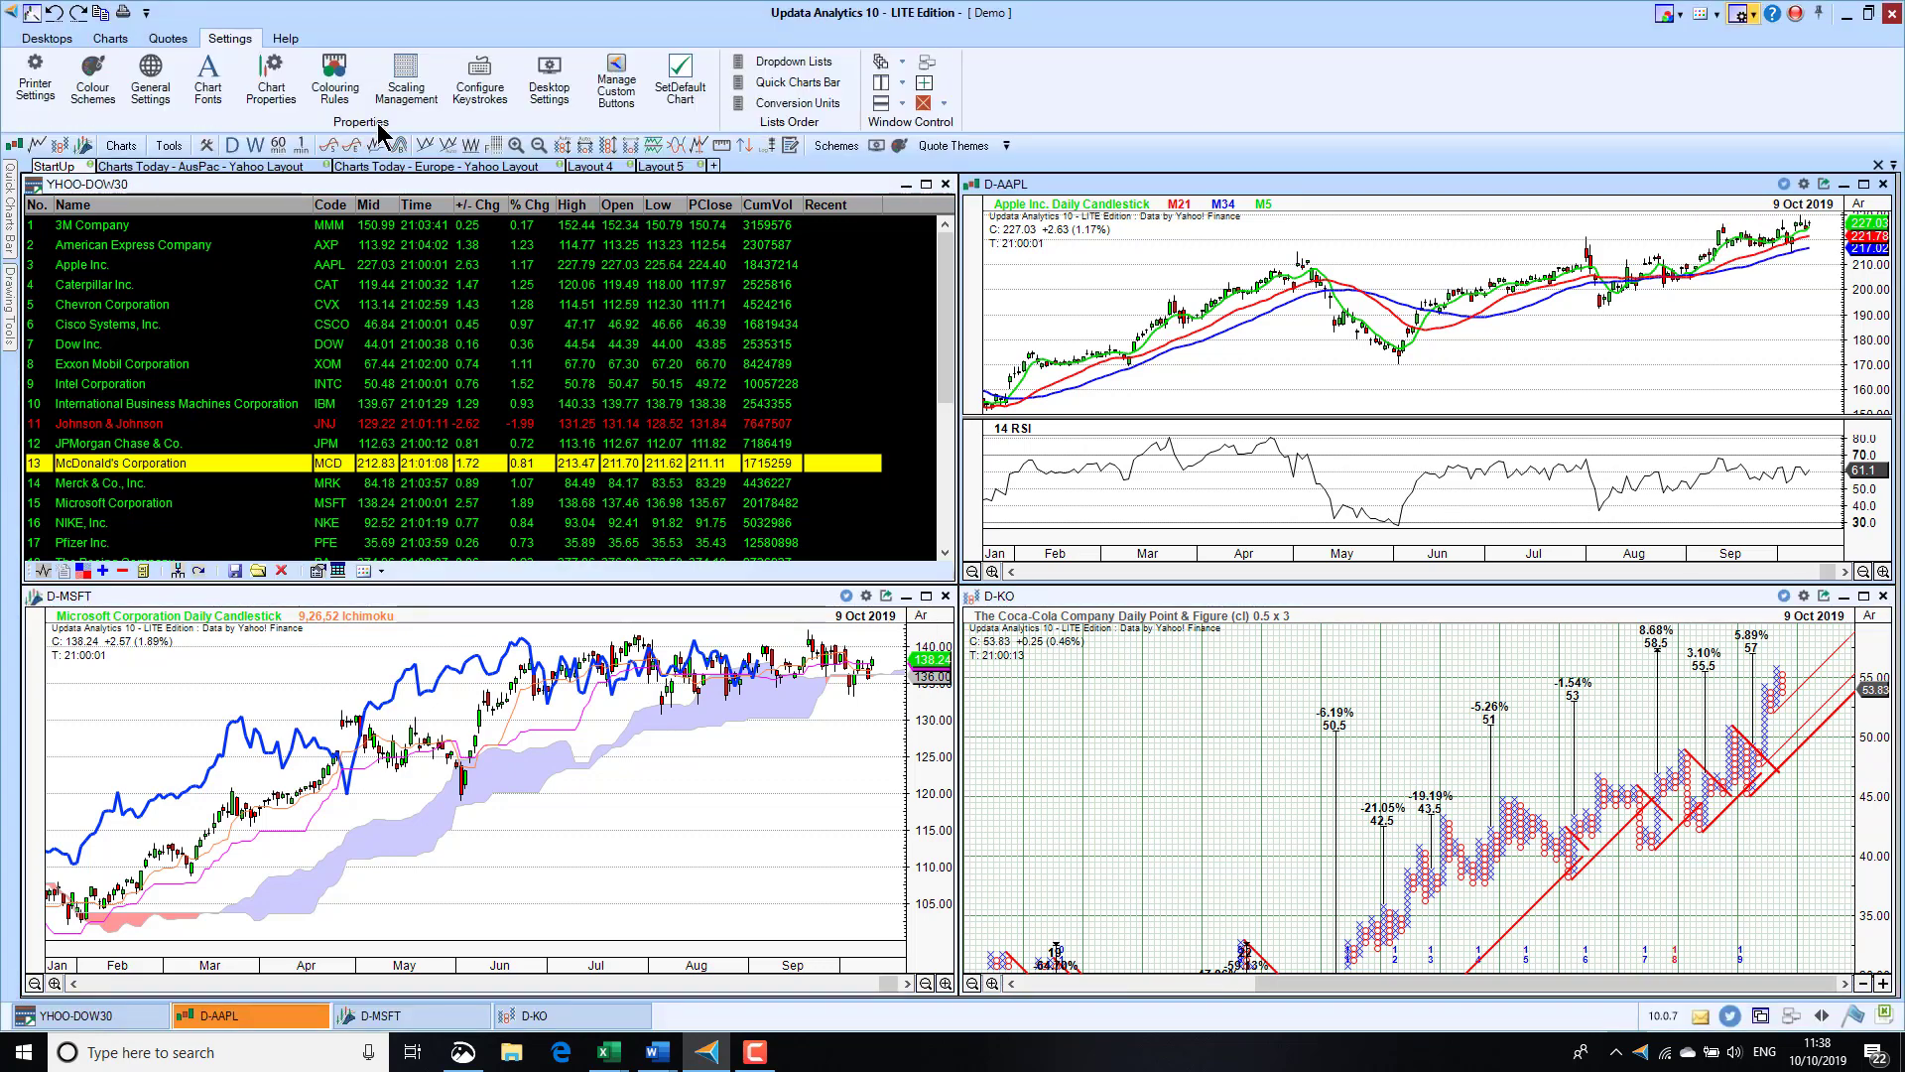
Step: Look over the help and desktop commands, and collapse and re-expand the ribbon
click(285, 38)
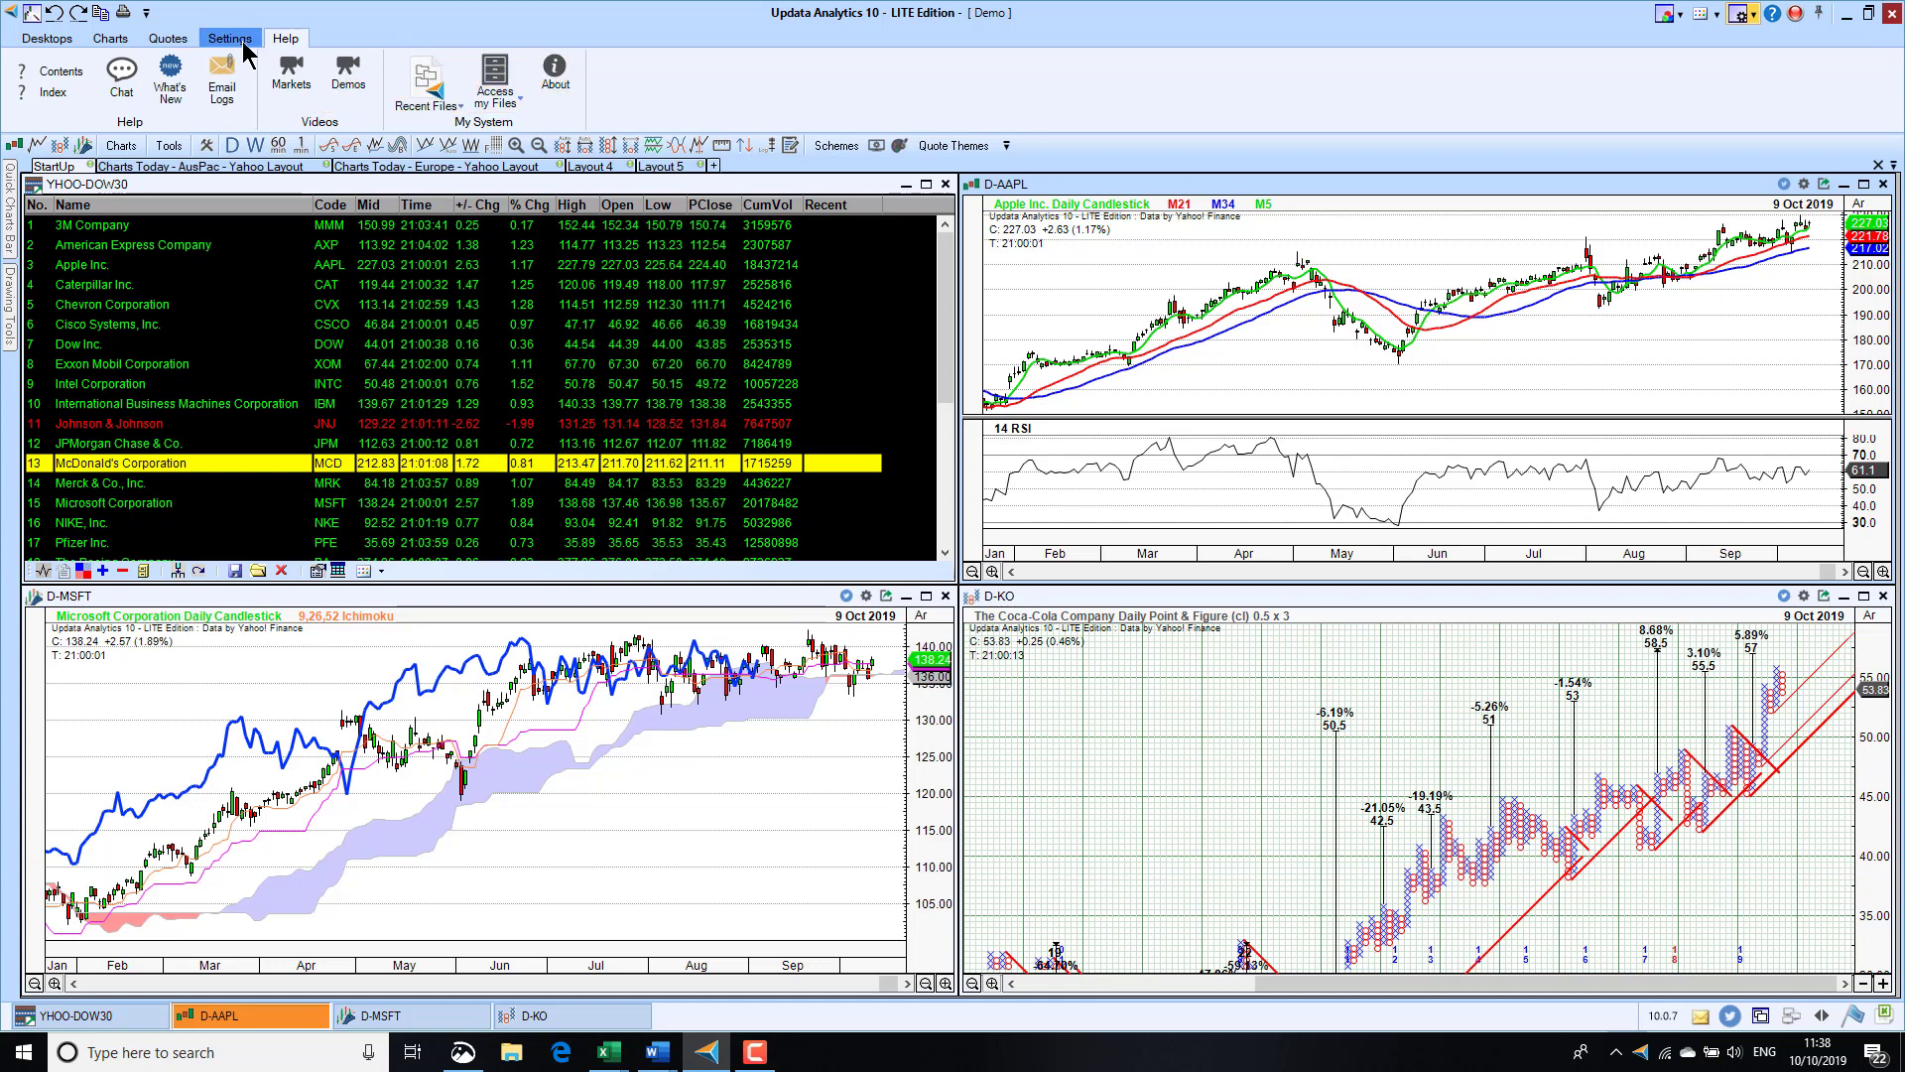
click(48, 38)
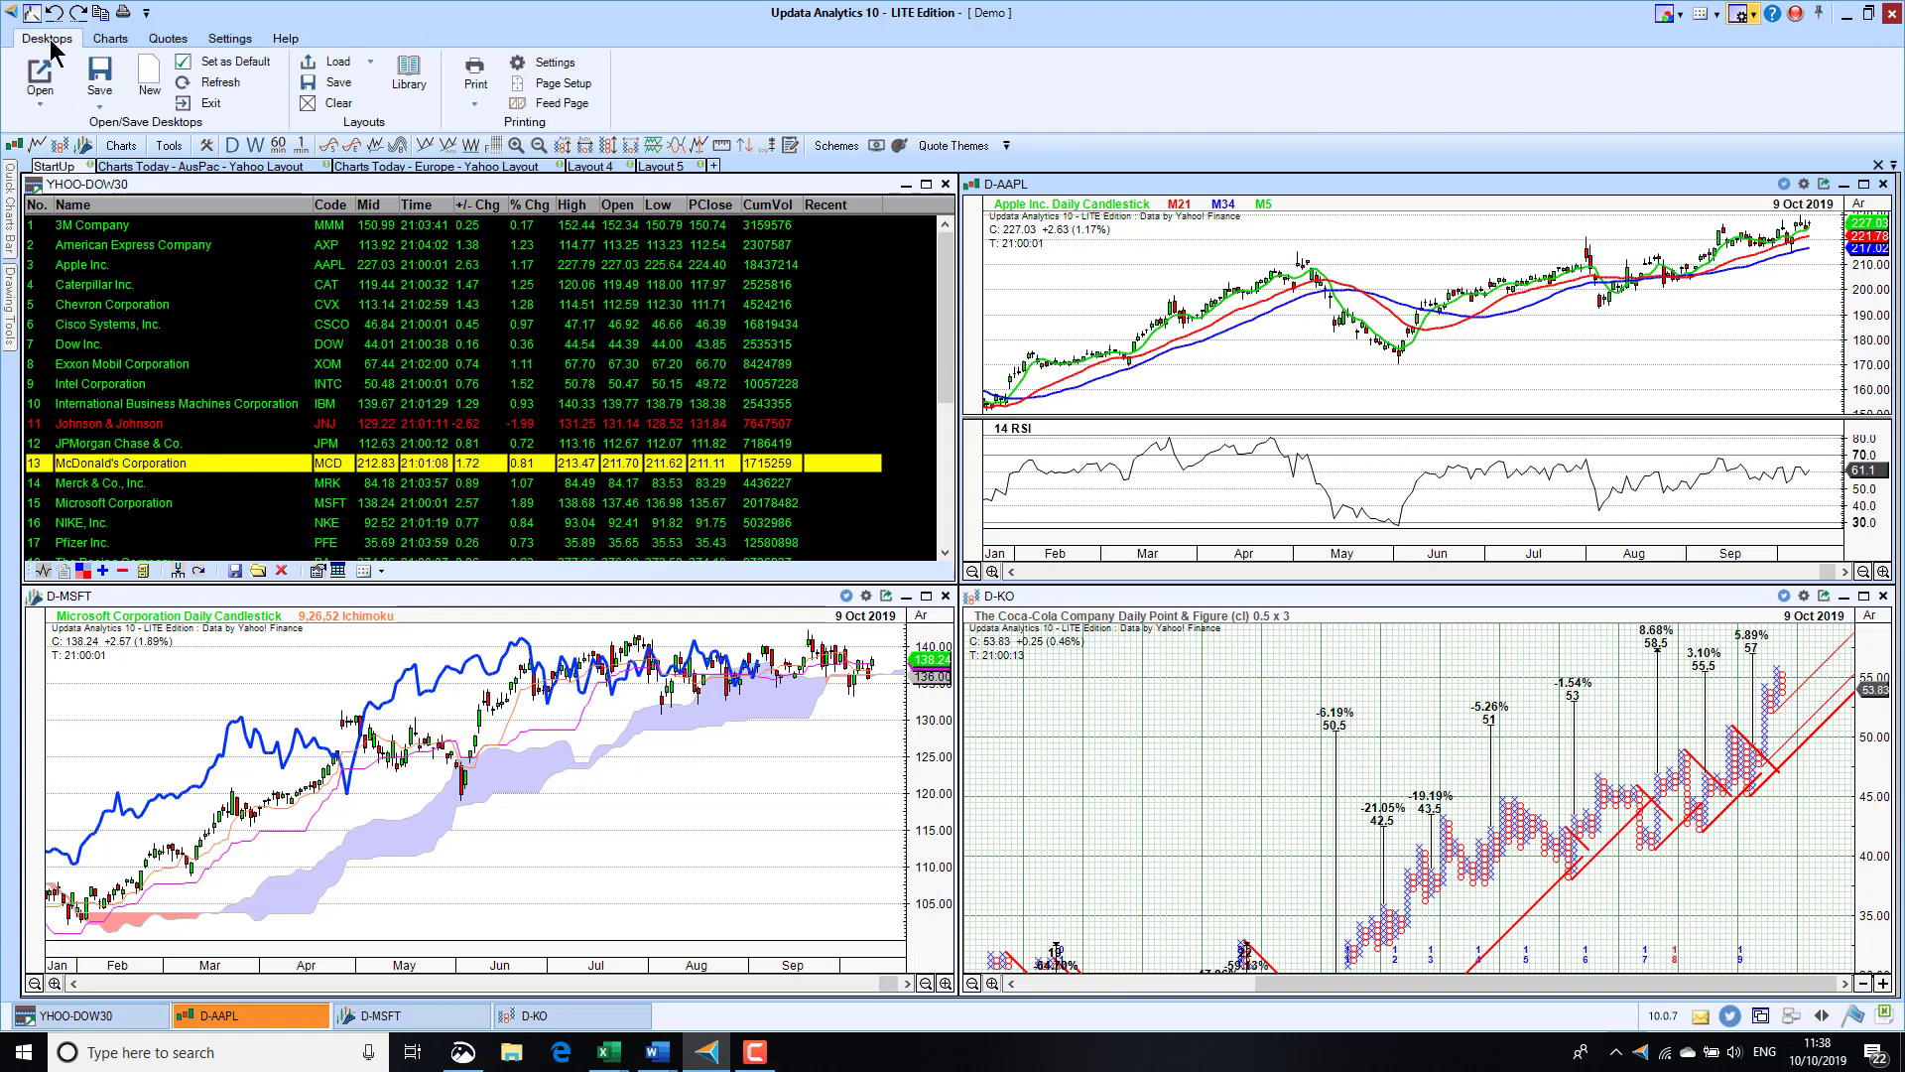
double_click(50, 42)
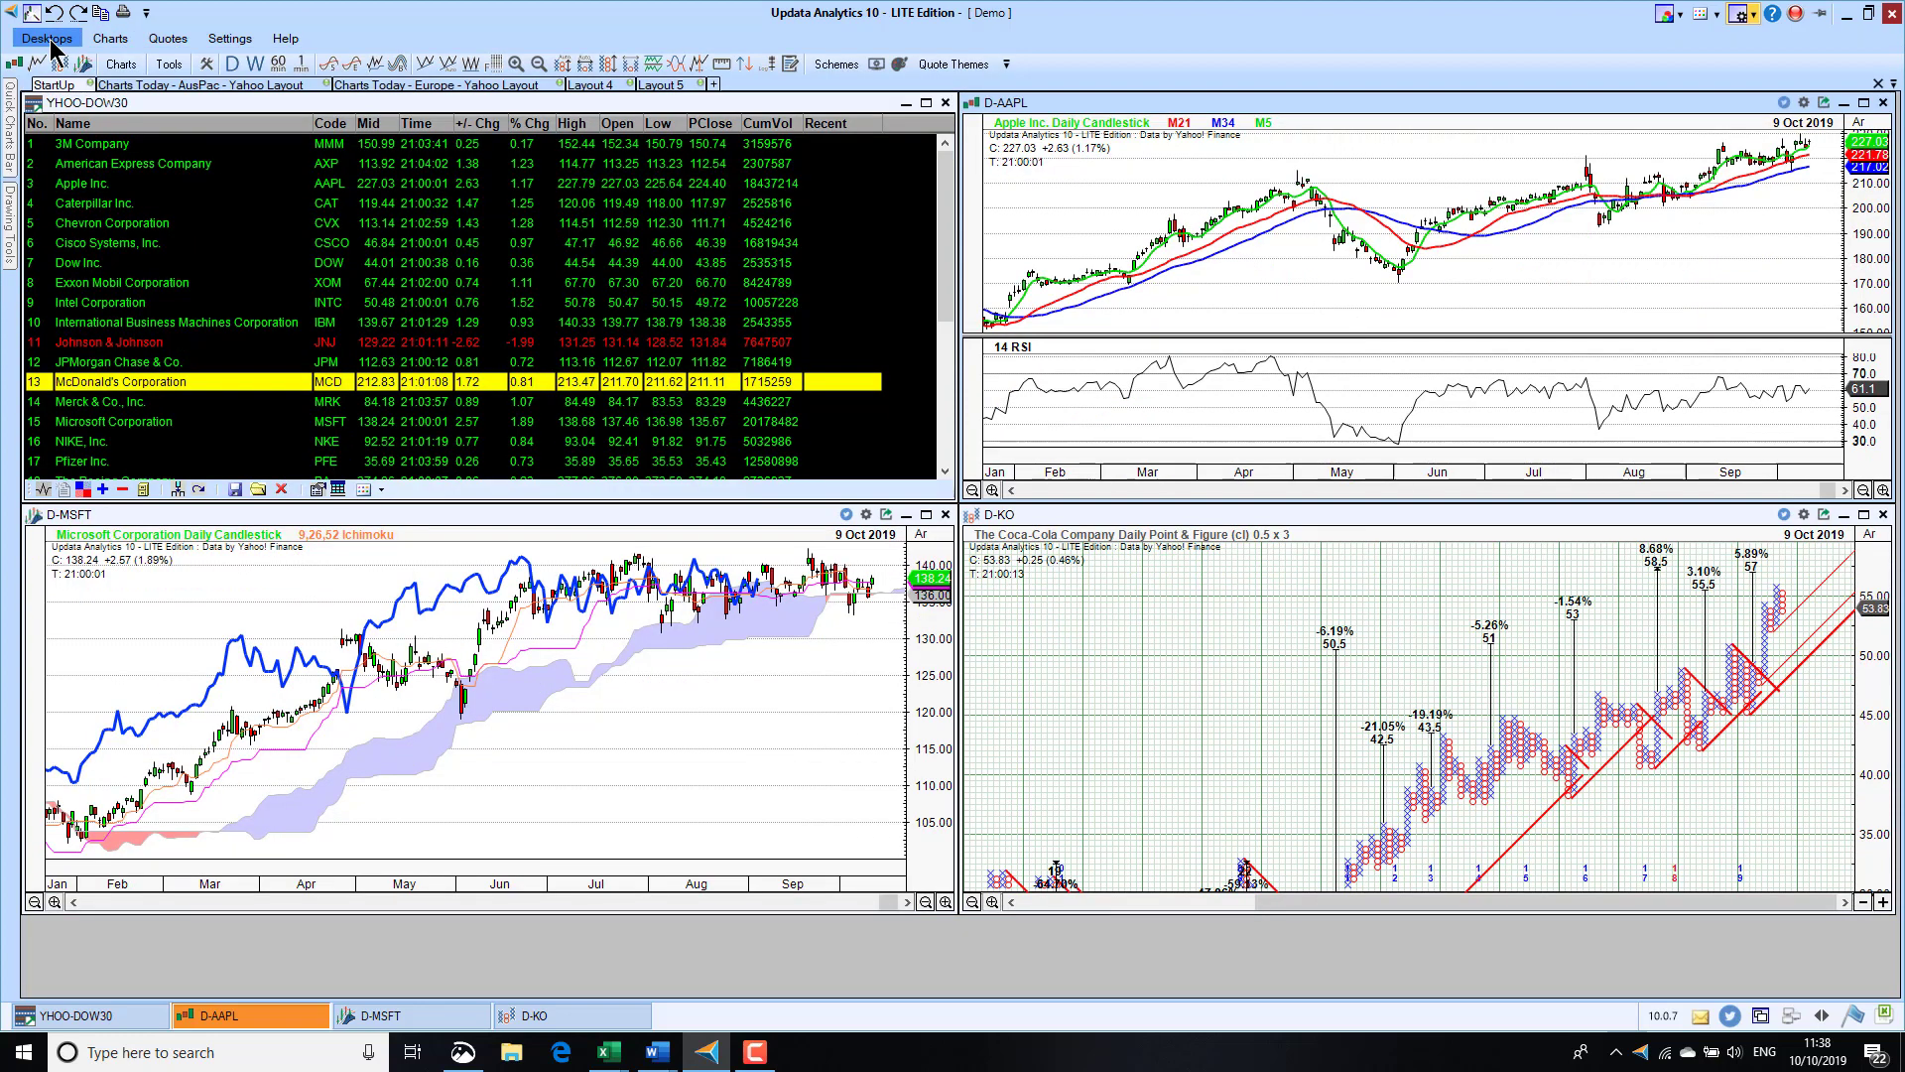
double_click(50, 40)
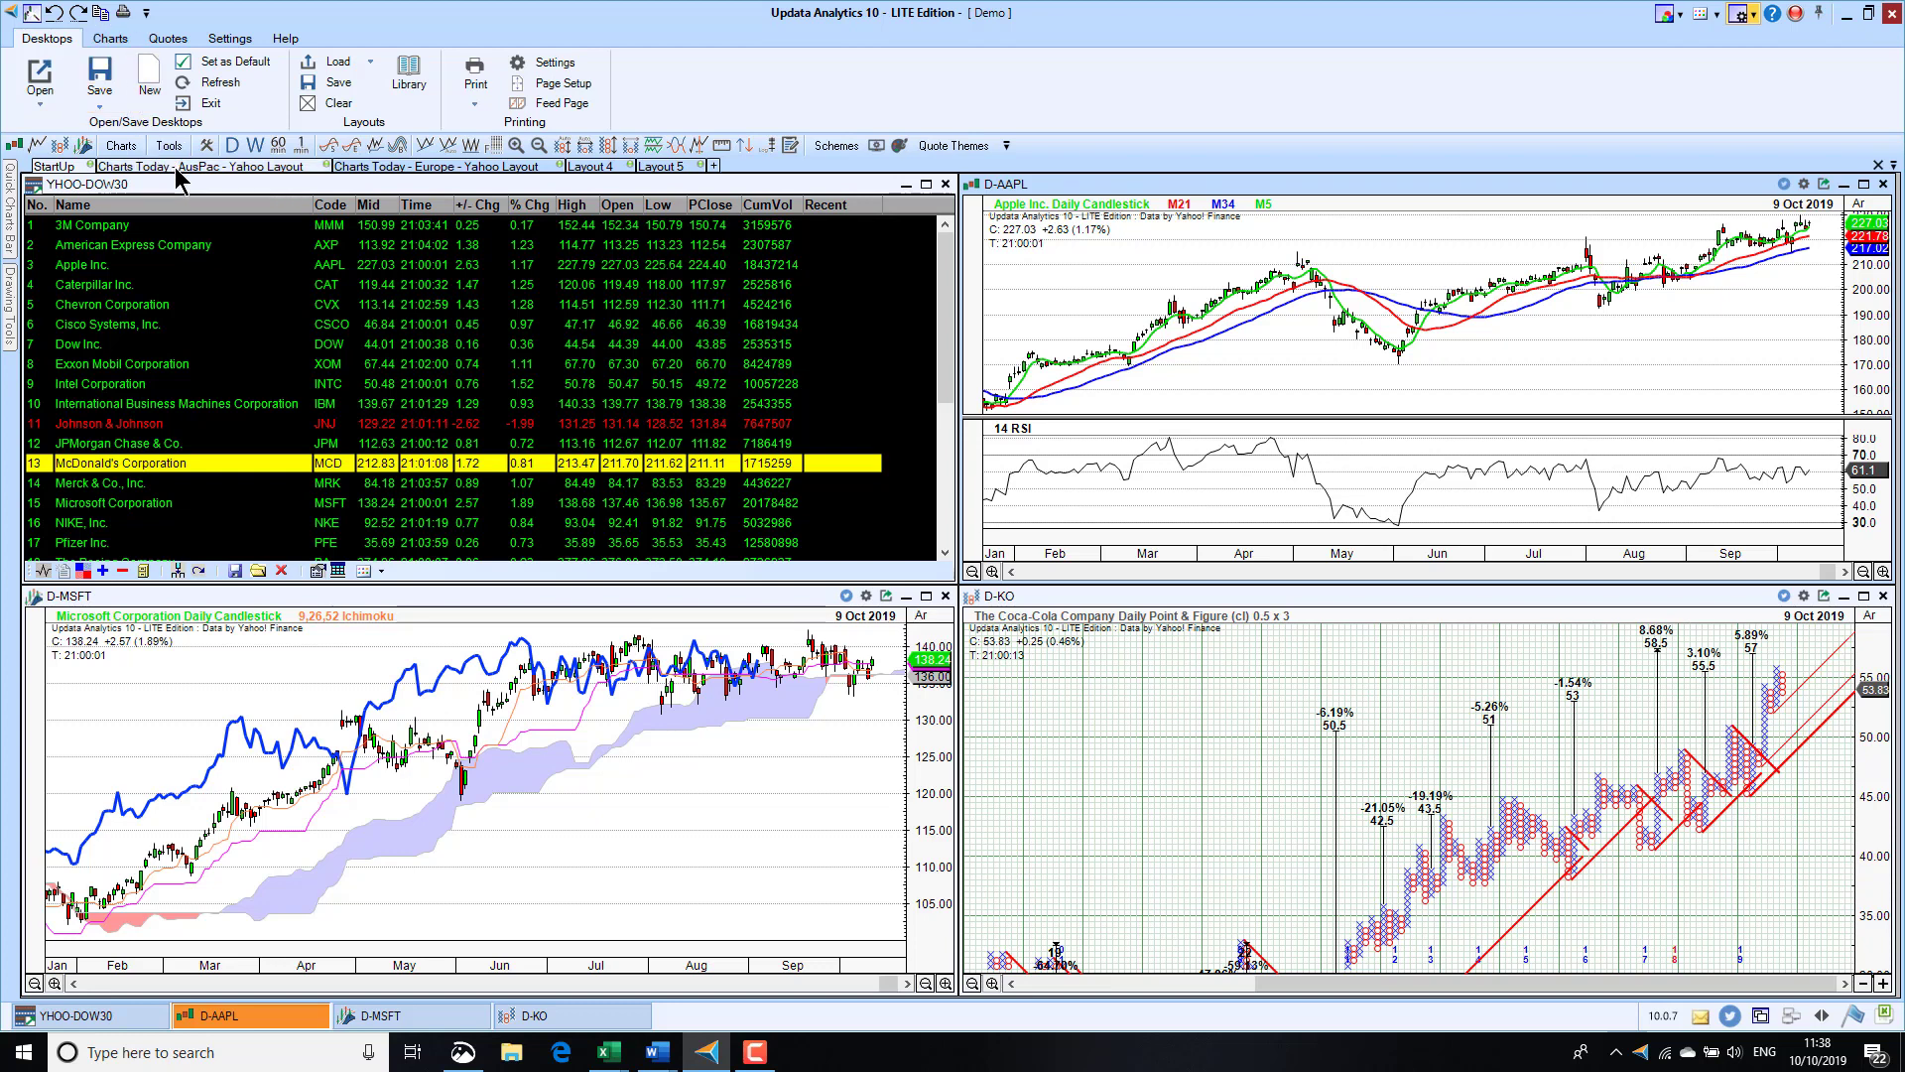
Step: Make the Apple Inc. daily candlestick window a tracker chart
click(34, 184)
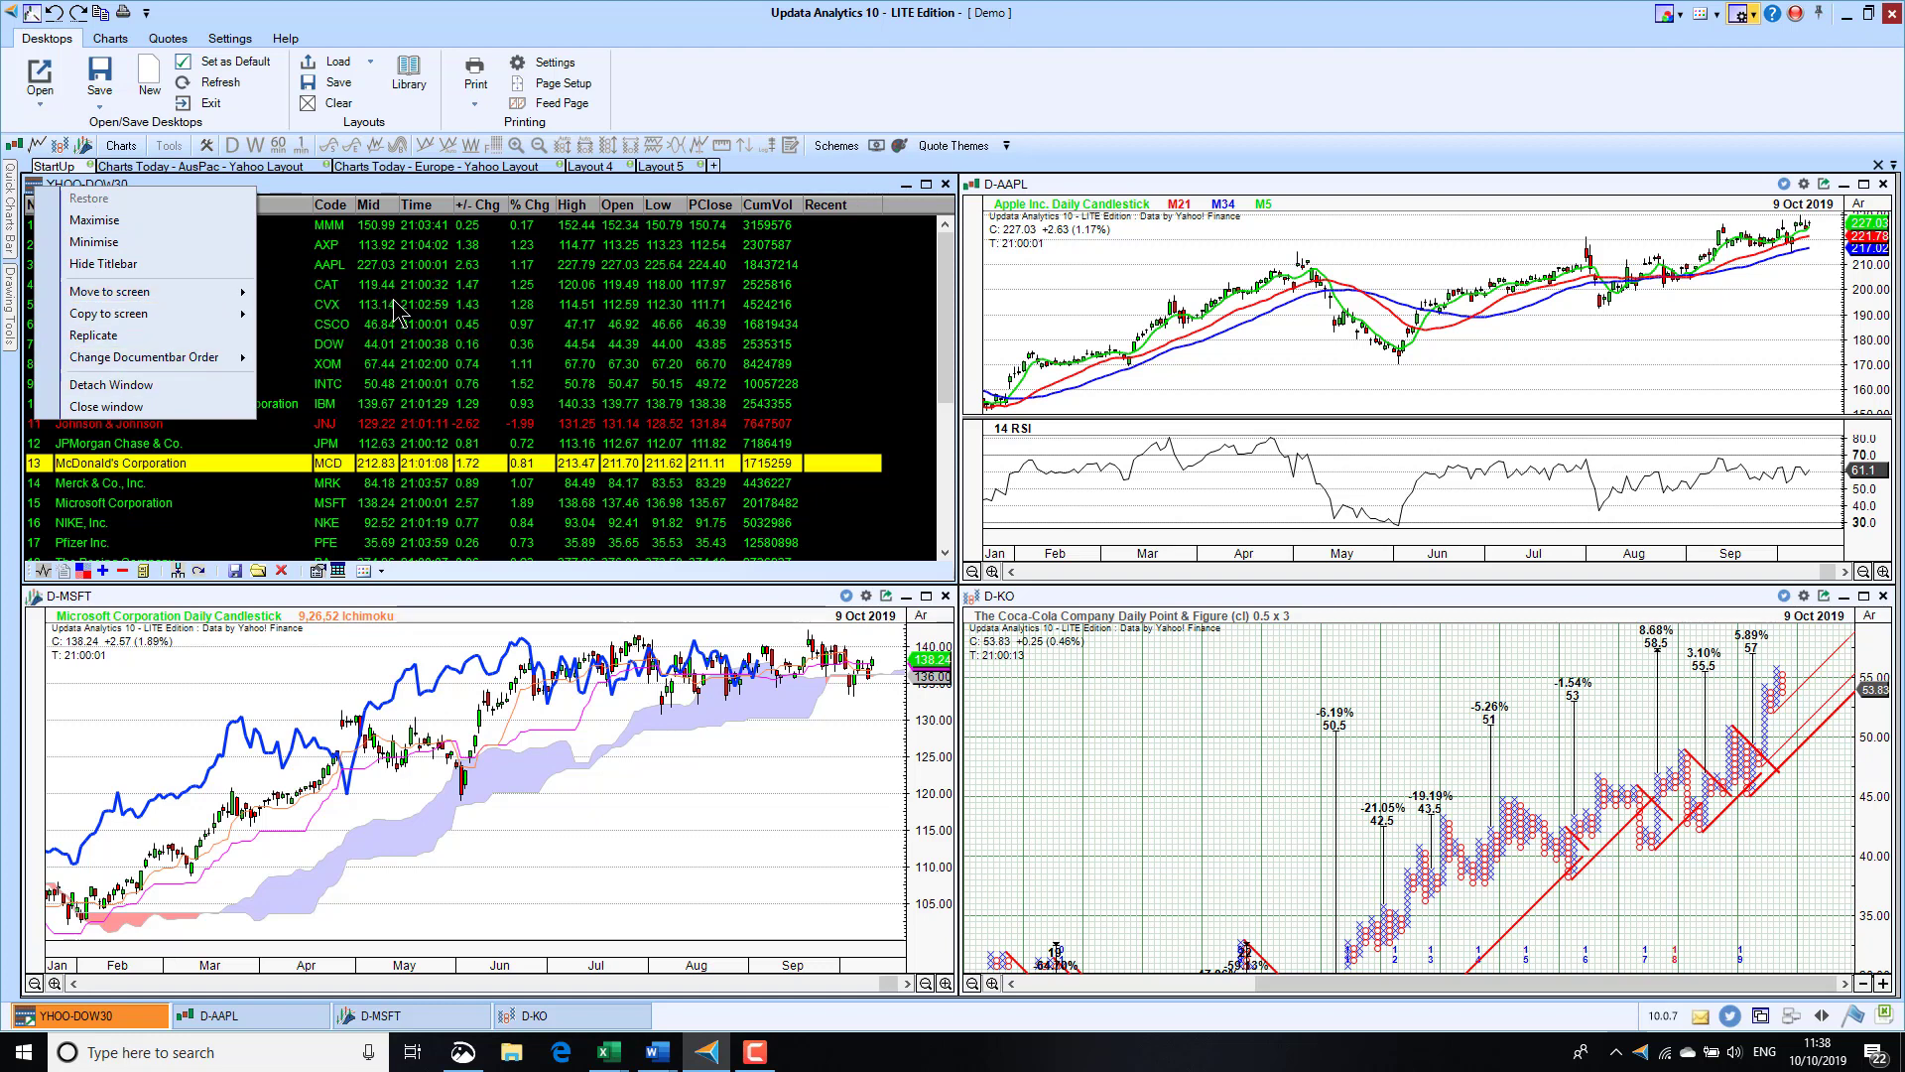
click(338, 666)
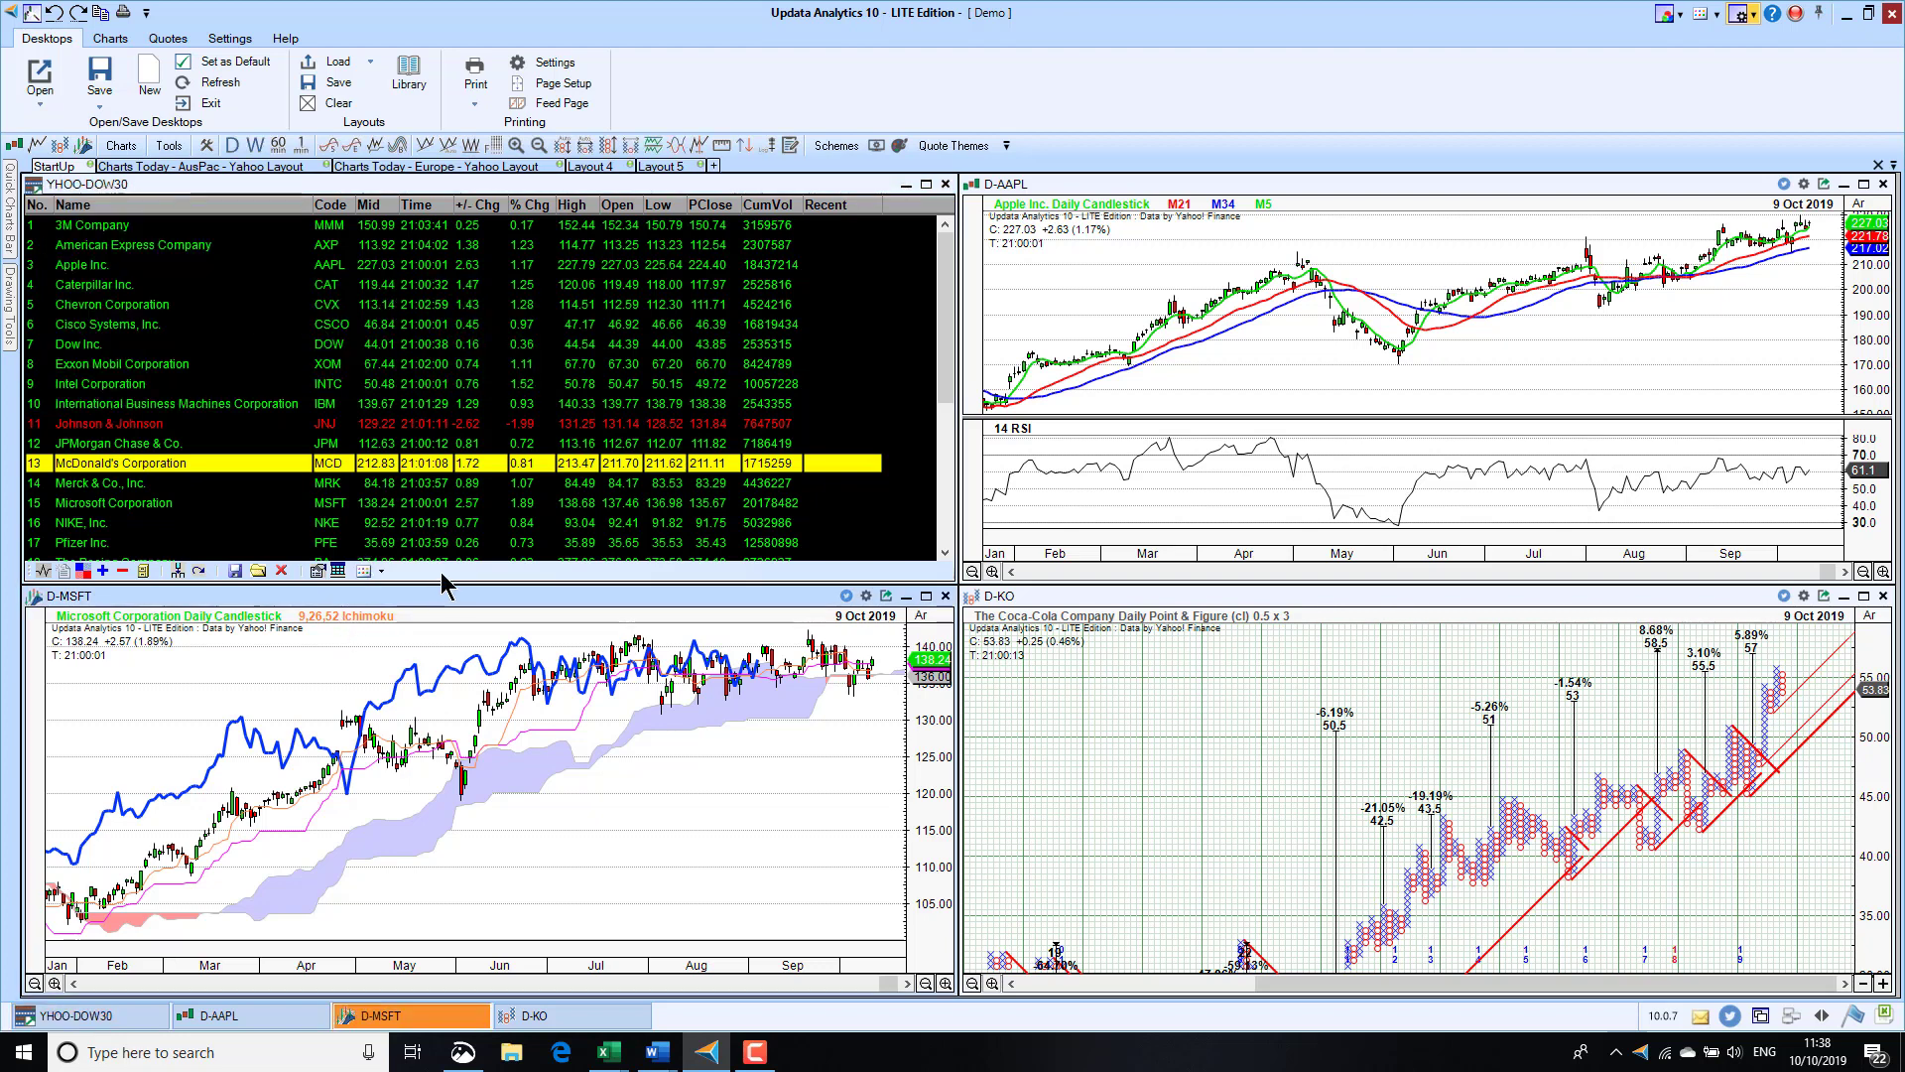
click(972, 196)
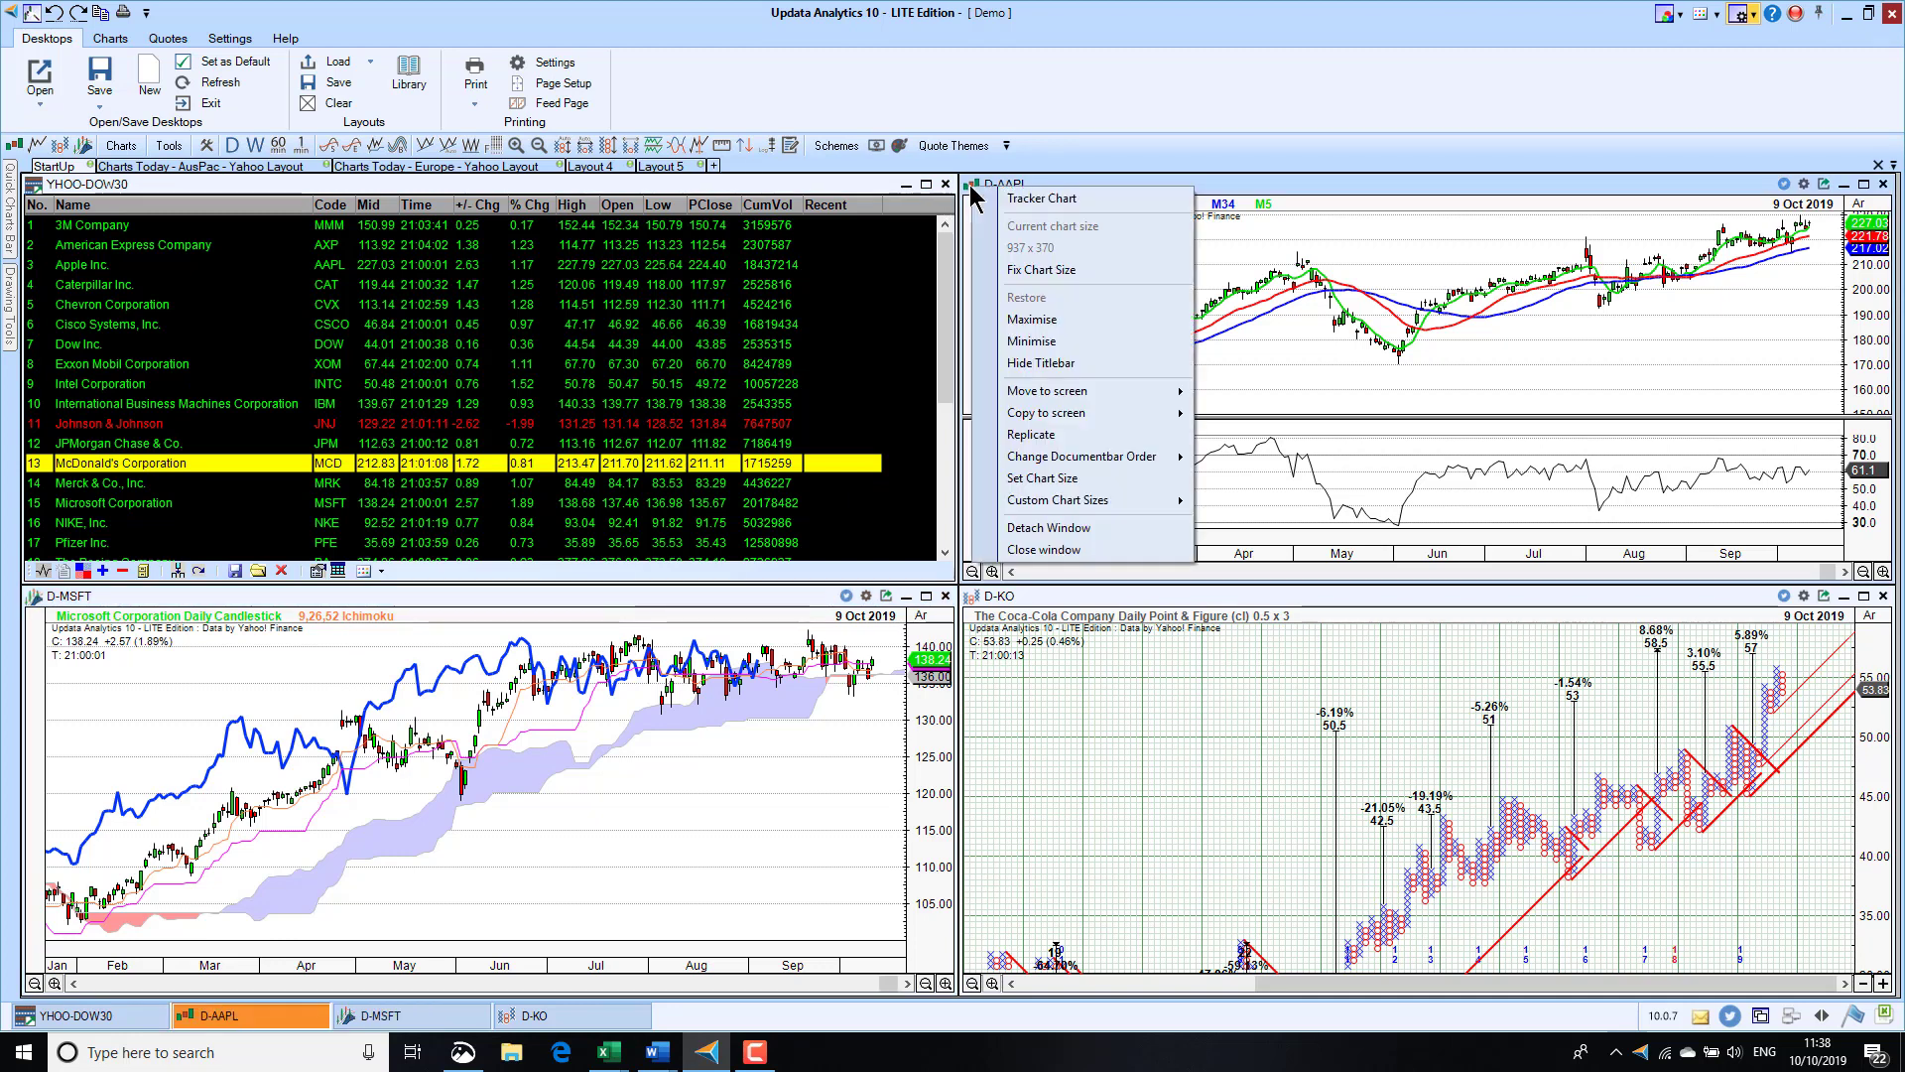
click(1052, 199)
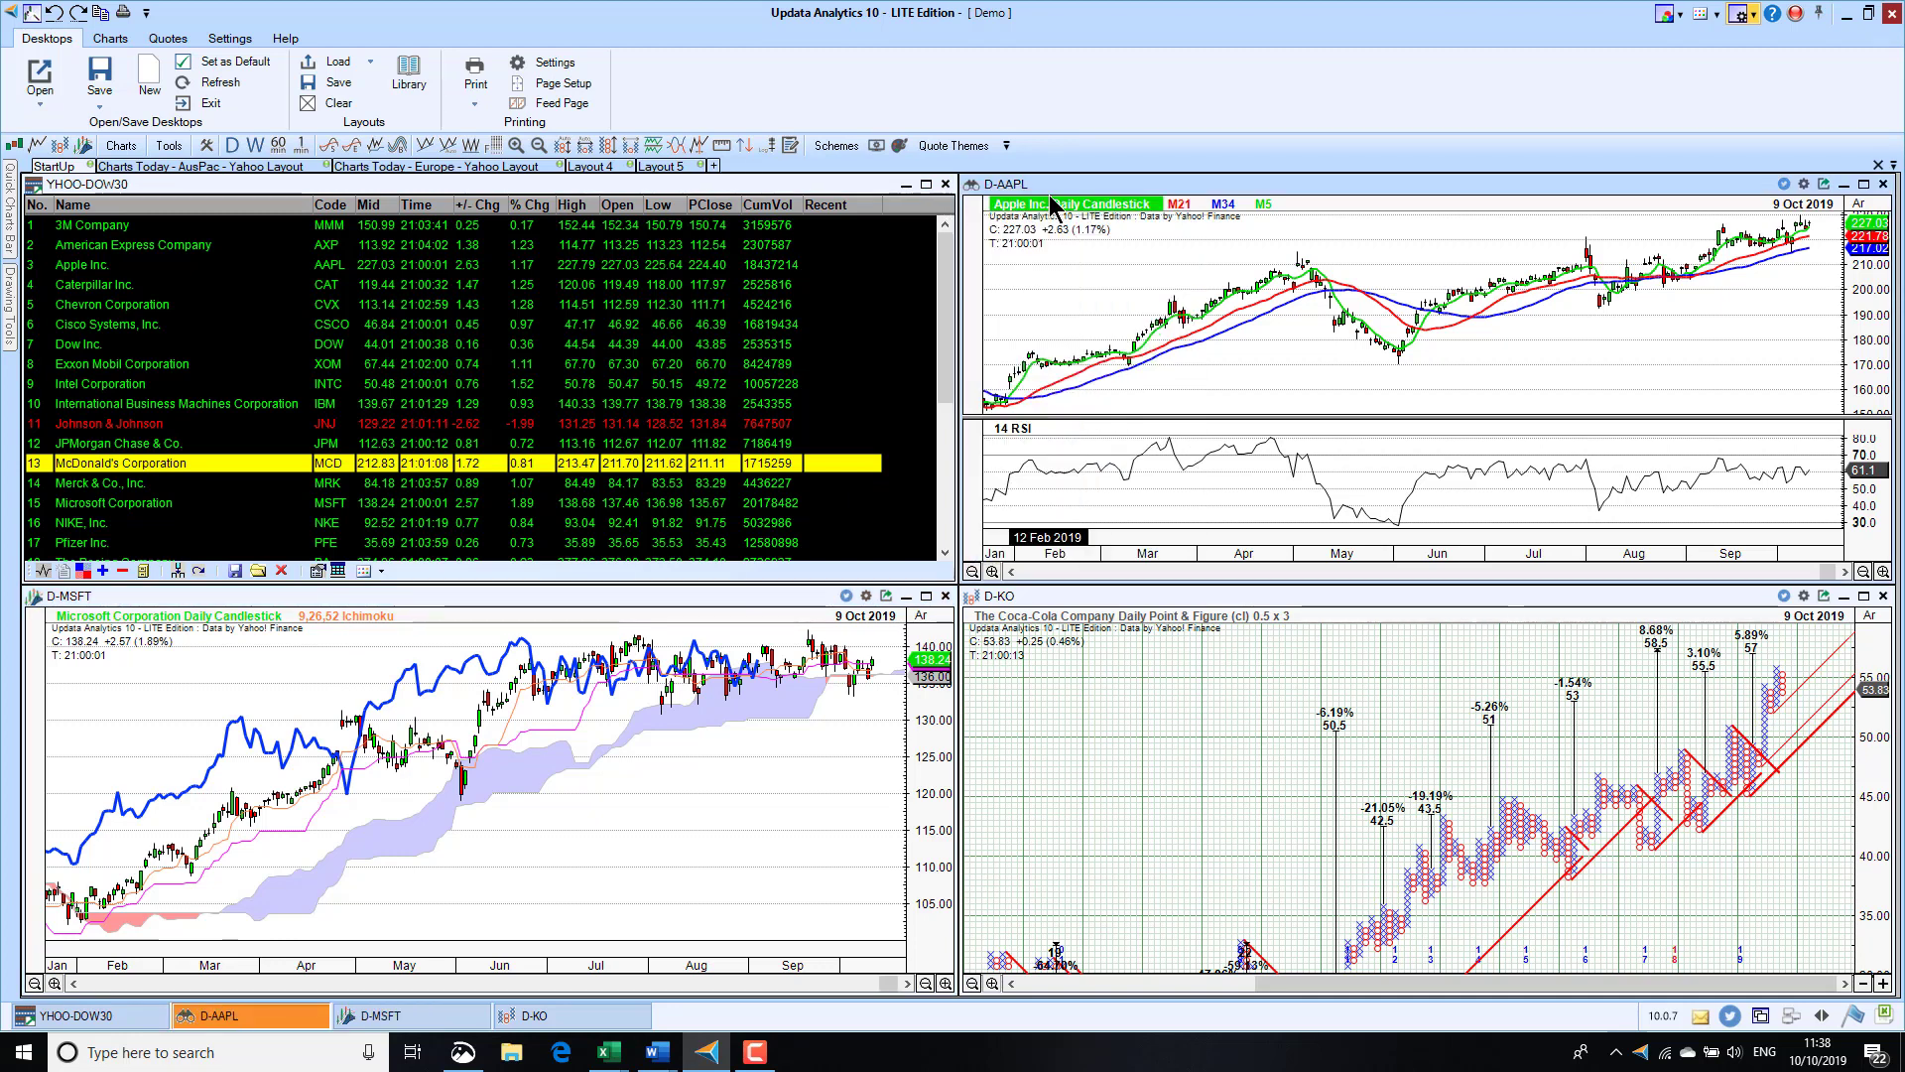
Step: Step down the YHOO-DOW30 quotes from 3M Company to Dow Inc. to drive the tracker chart
click(151, 226)
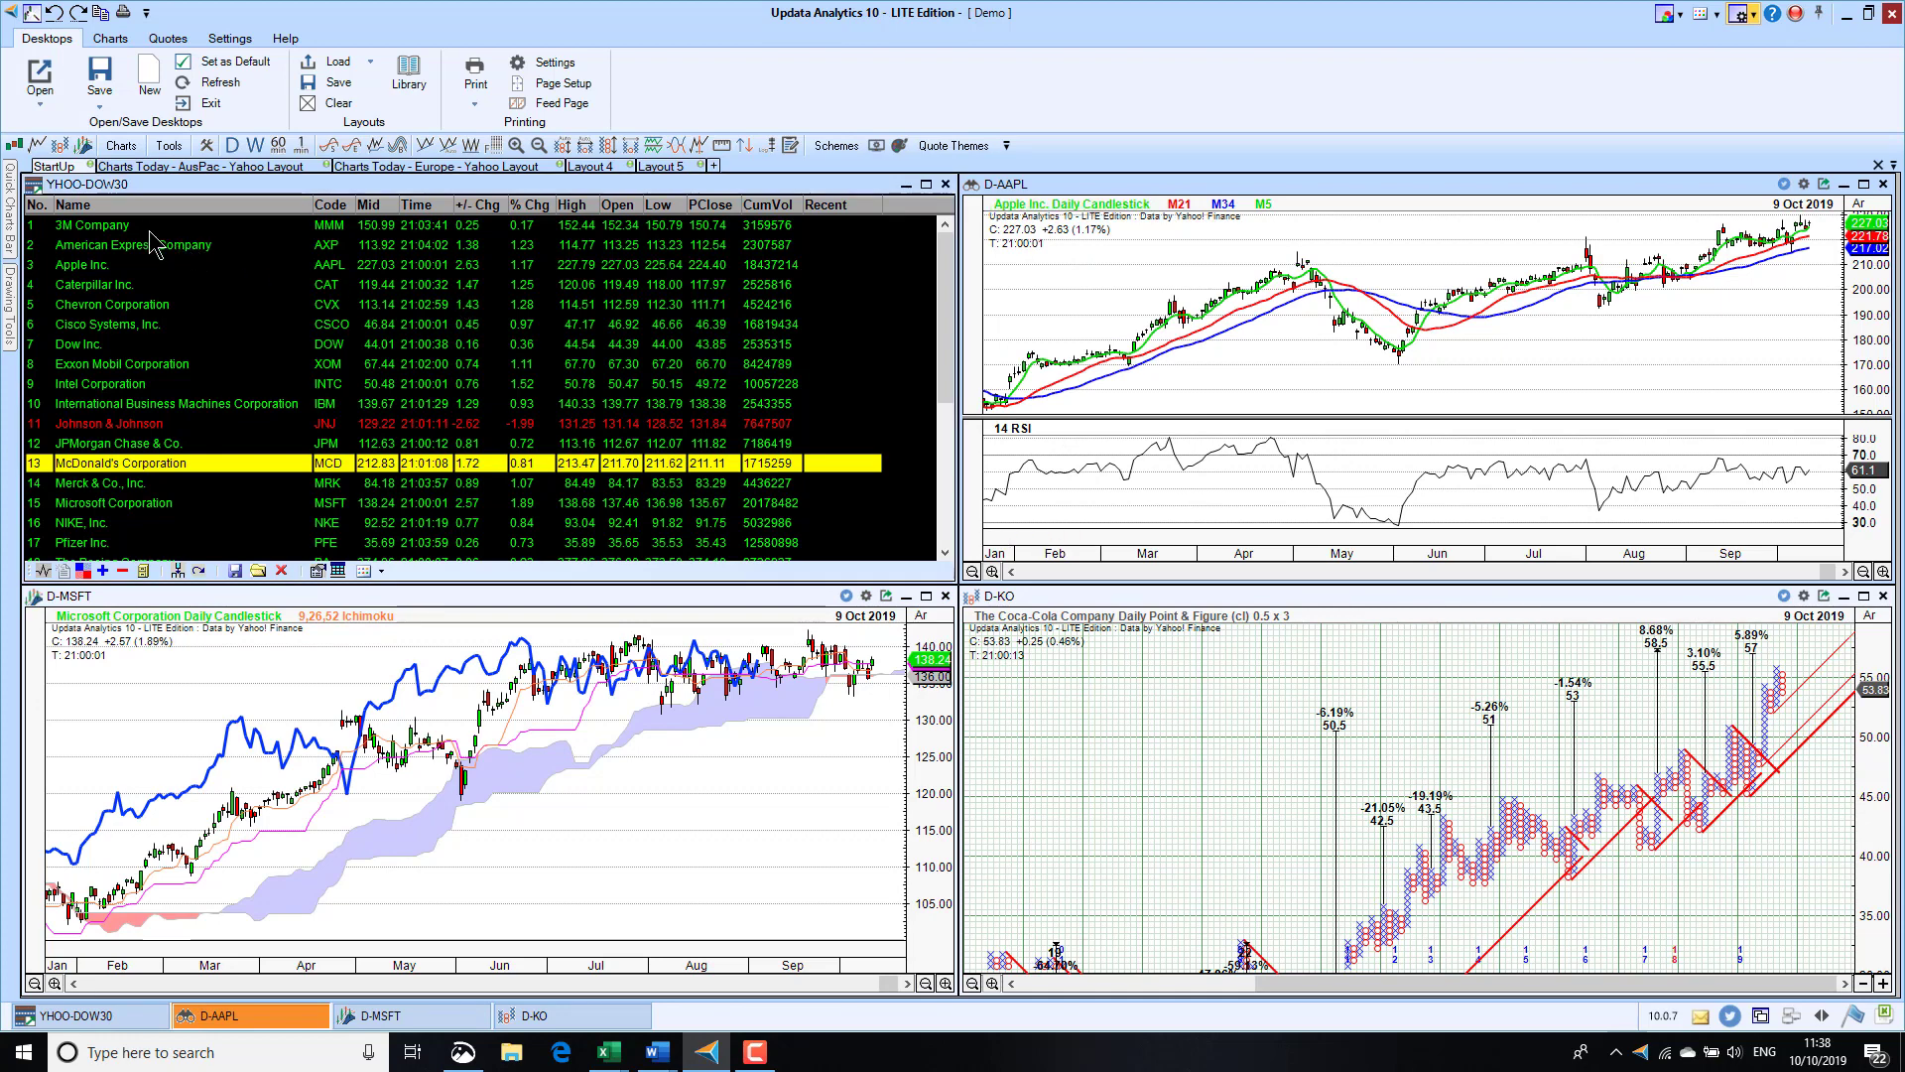
key(Down)
key(Down)
key(Down)
key(Down)
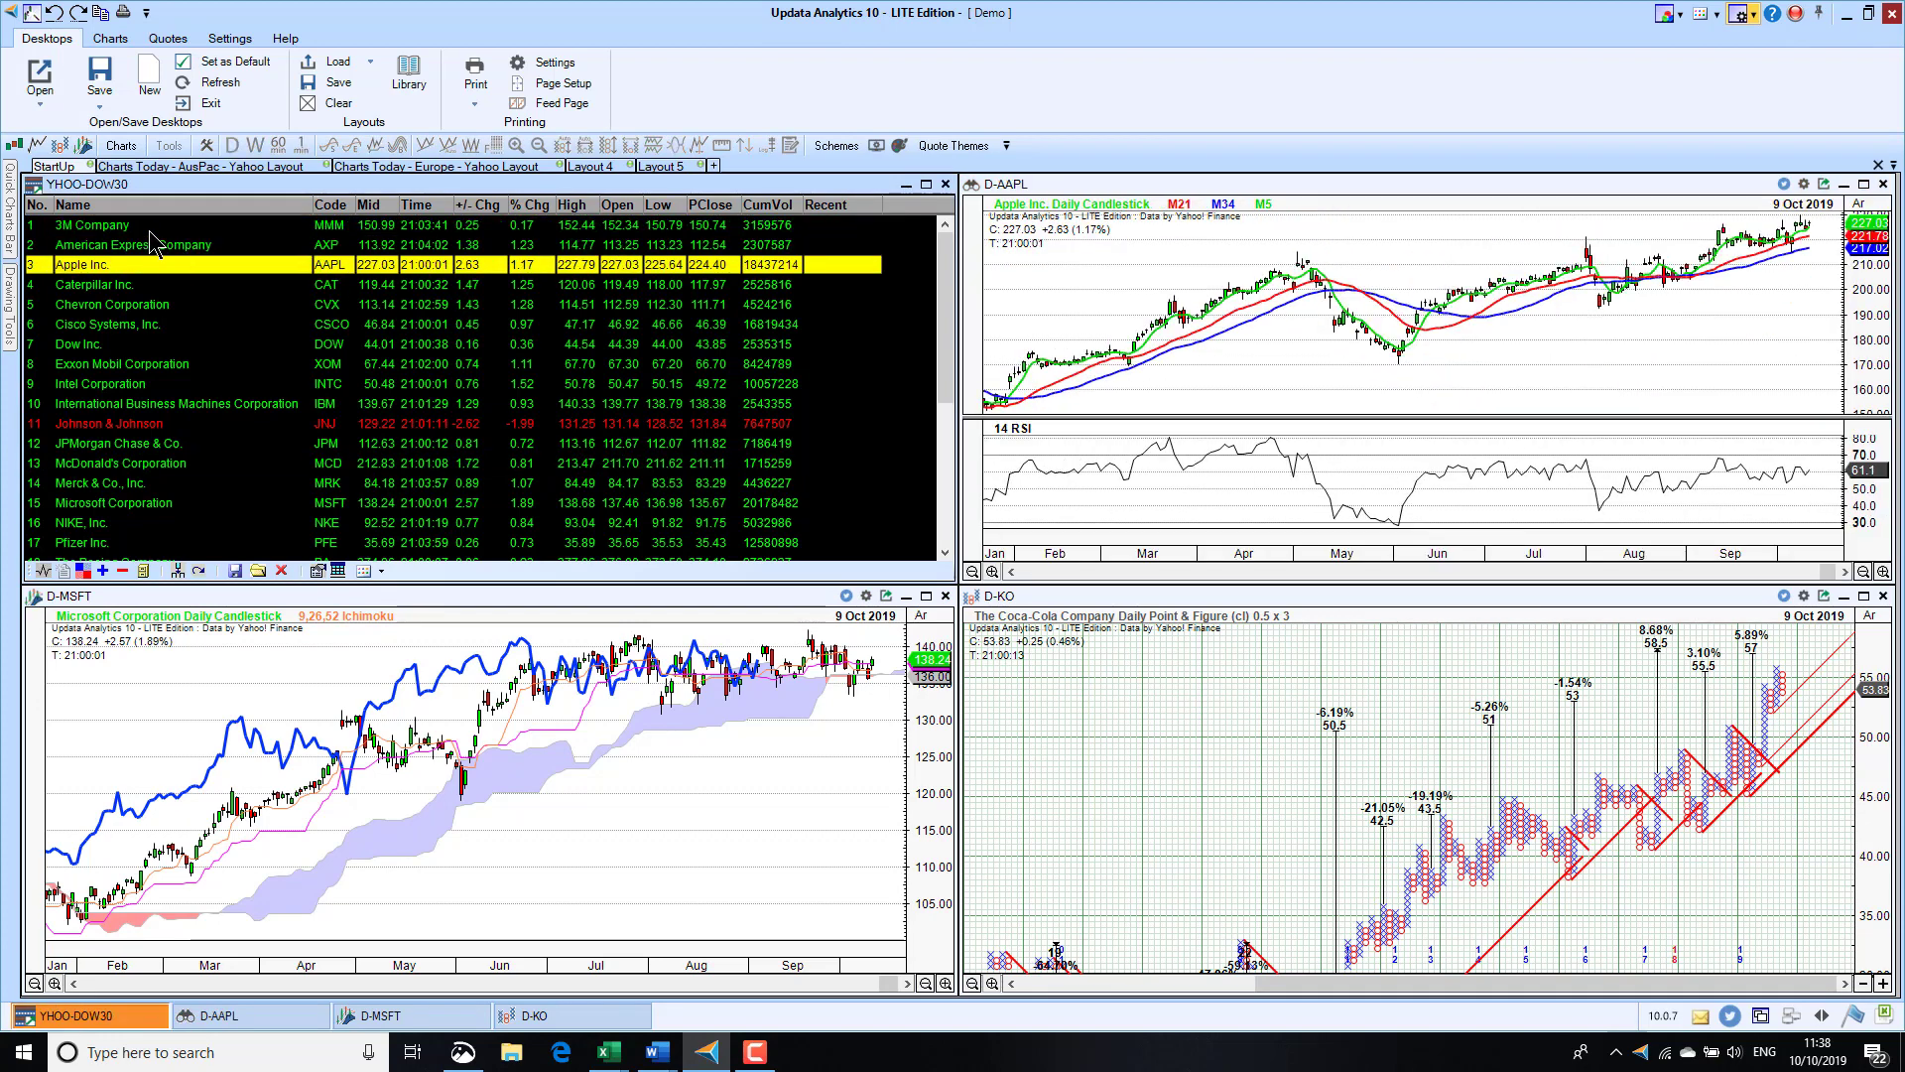
key(Down)
key(Down)
key(Down)
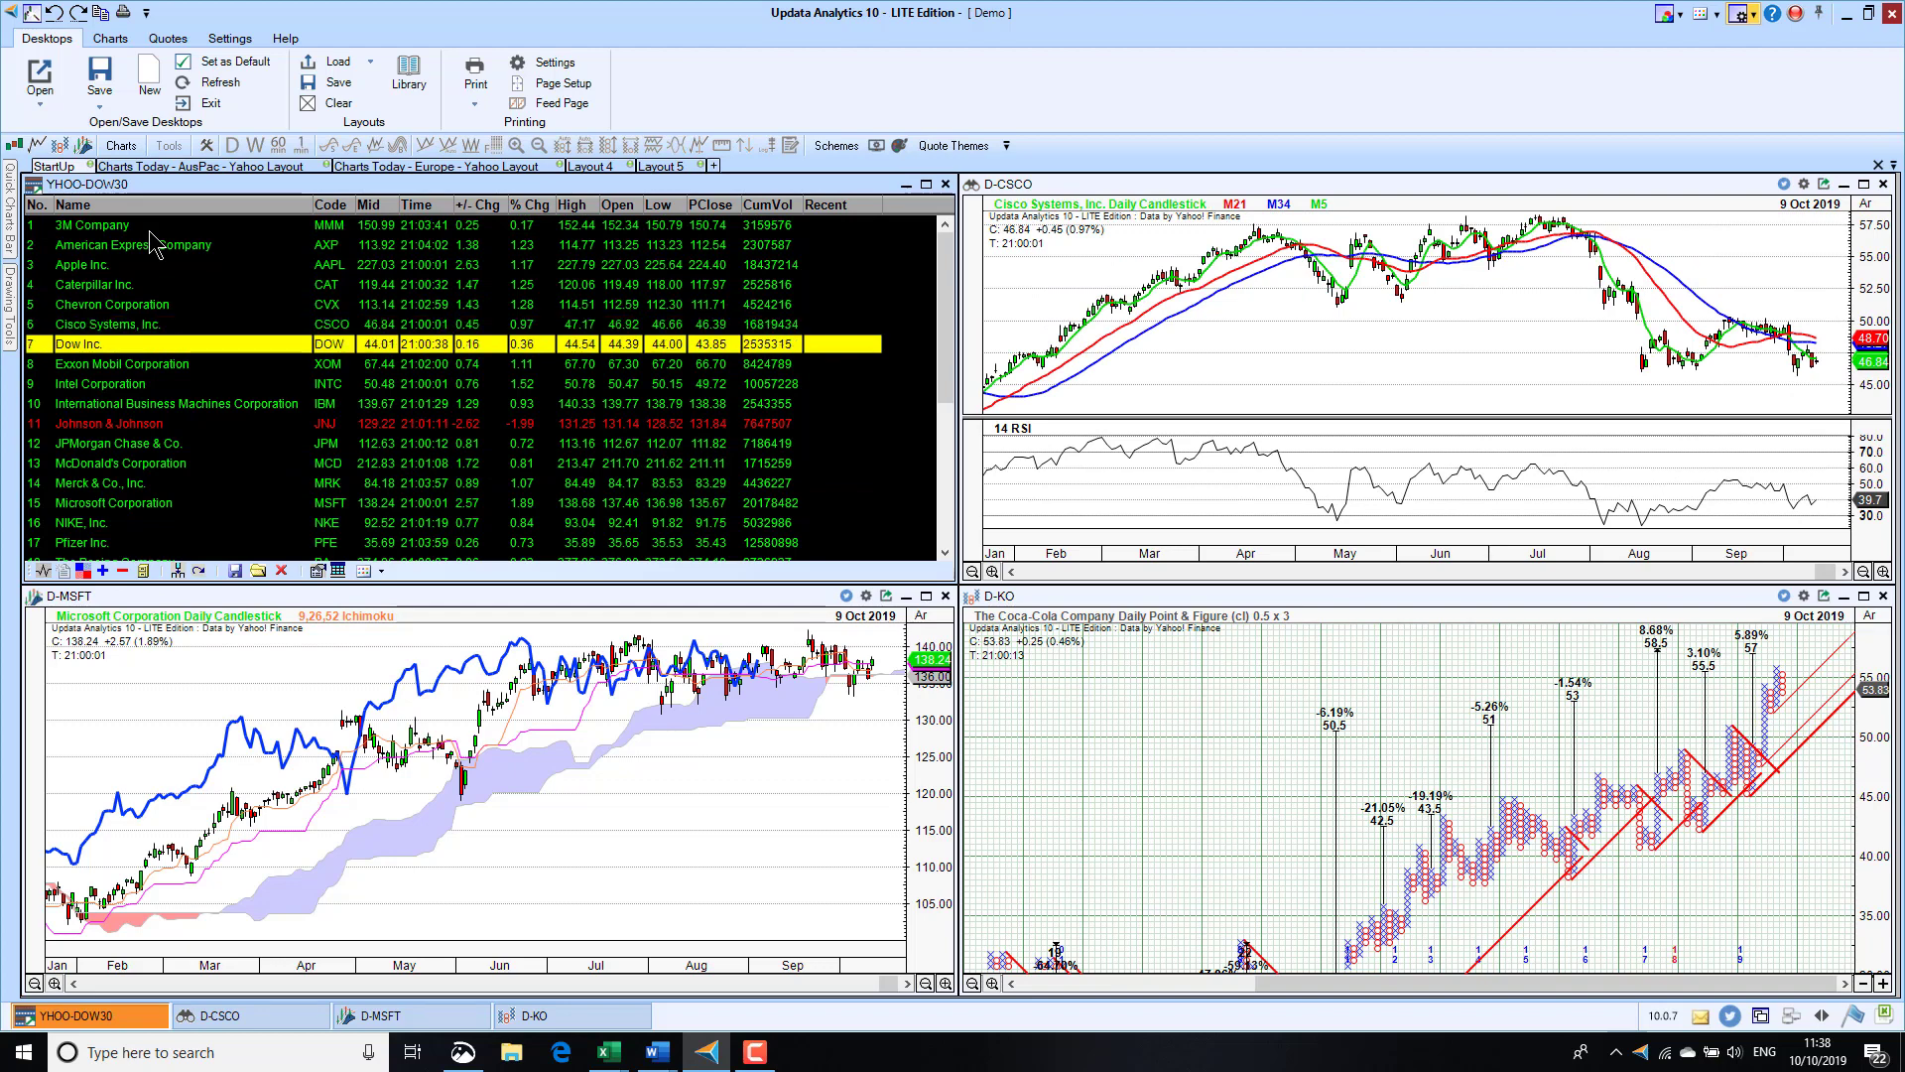
Step: Step further down the YHOO-DOW30 quotes to International Business Machines and back up to Exxon Mobil to update the tracker chart
key(Down)
key(Down)
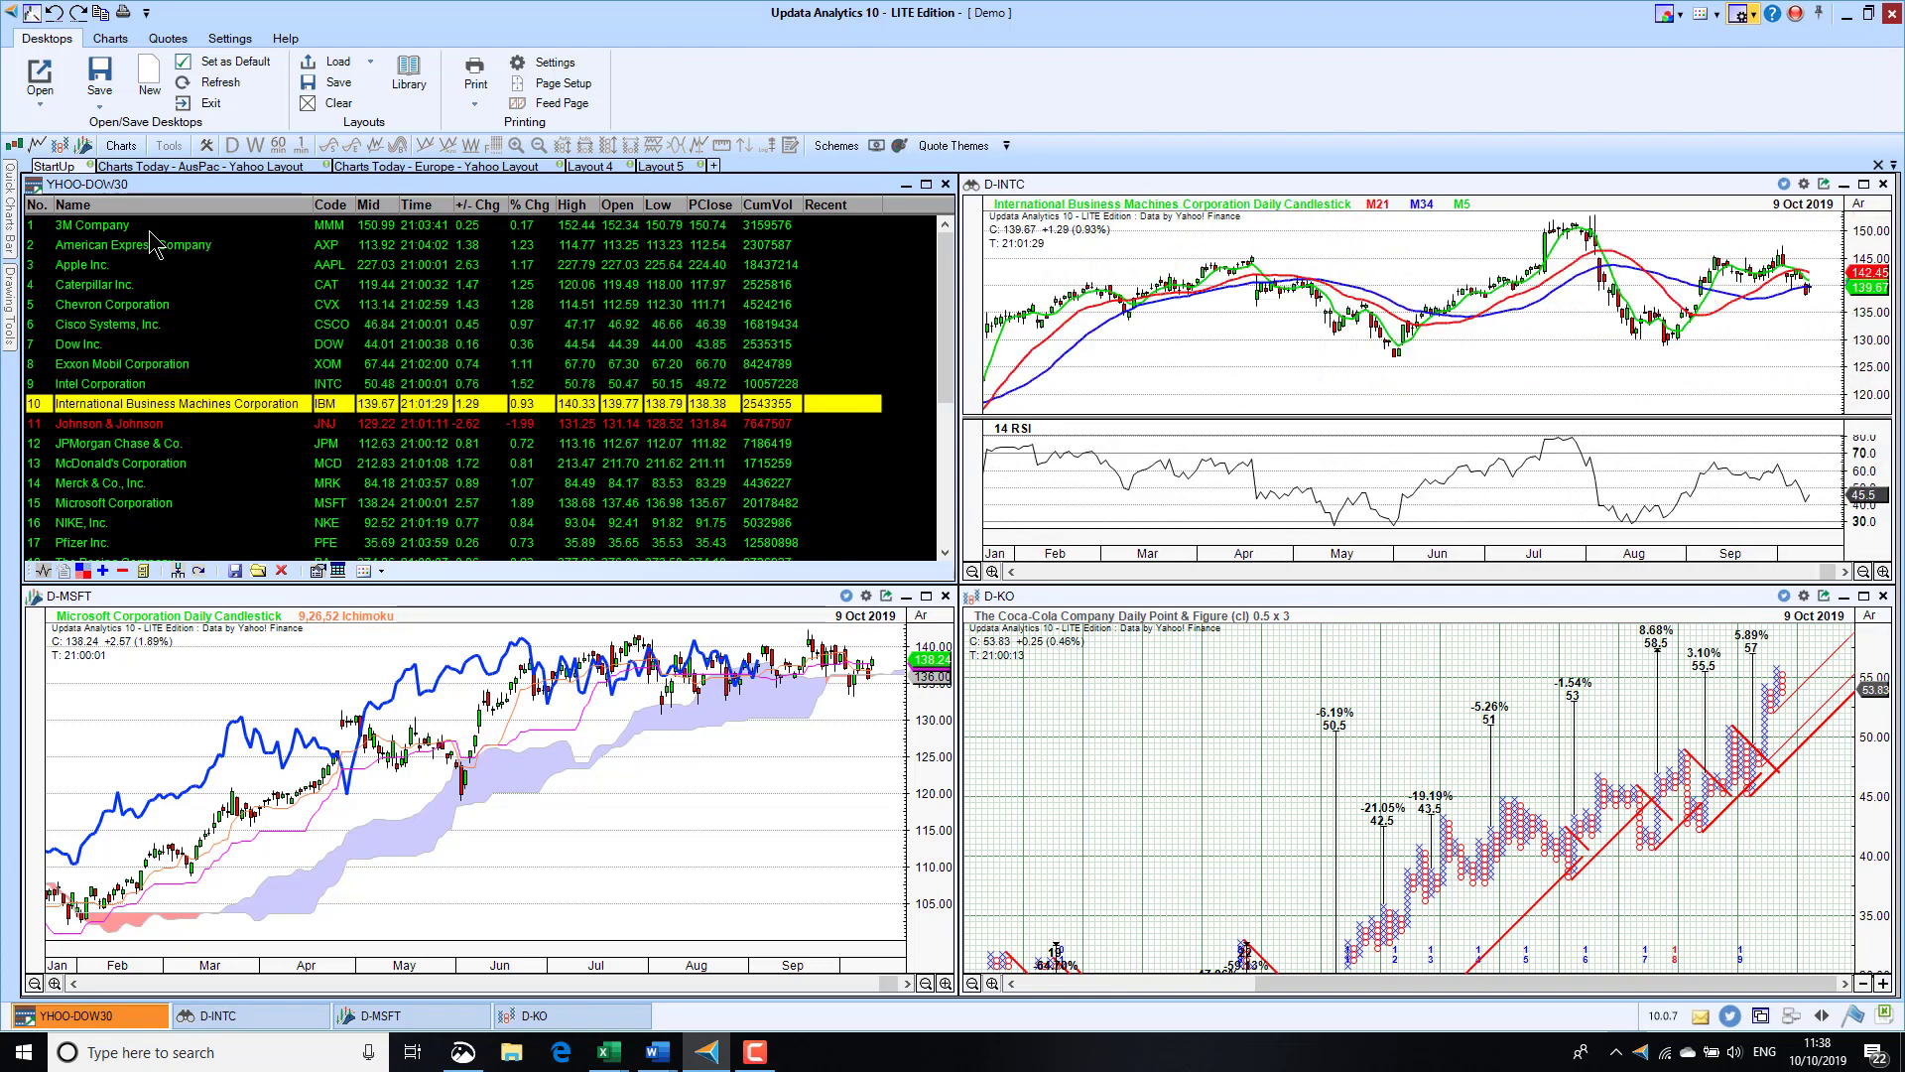
key(Up)
key(Up)
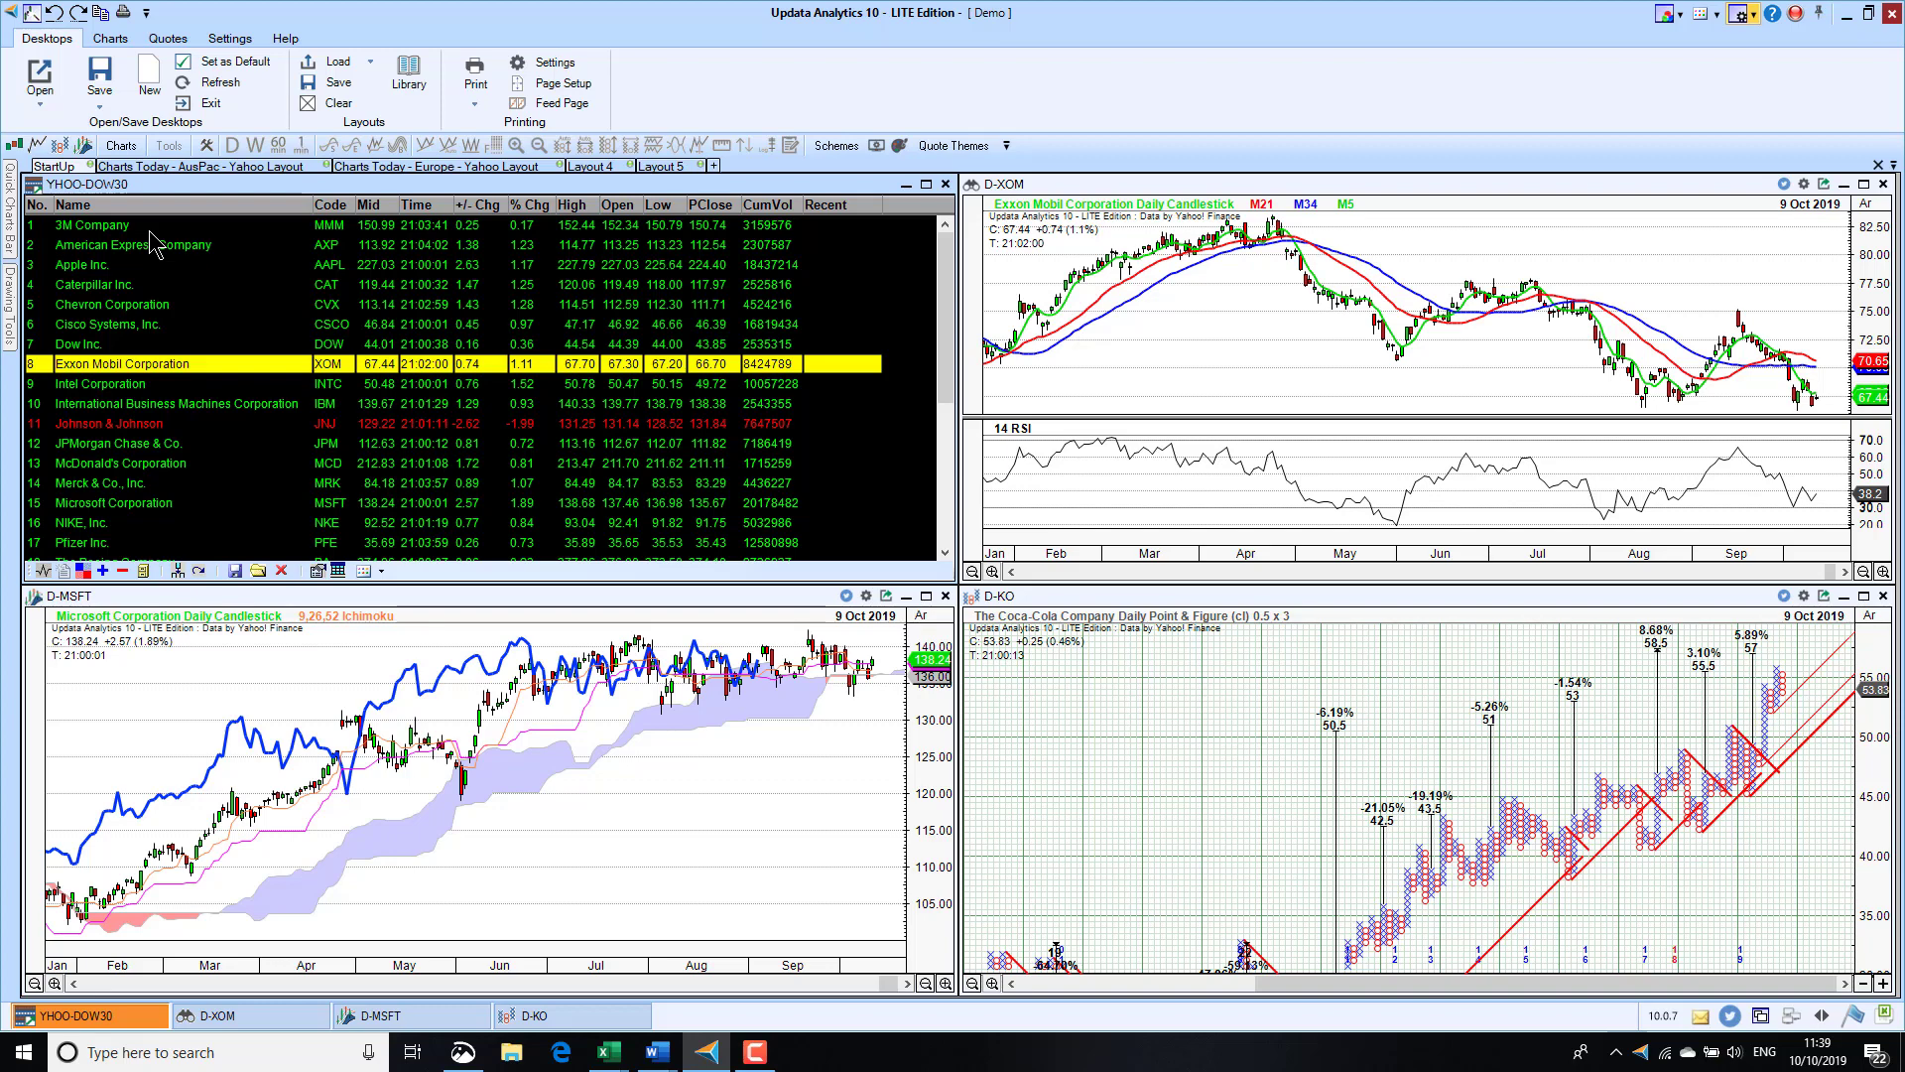
Step: Switch to the Charts Today - AusPac - Yahoo Layout, collapse the ribbon, and load the S&P 500 from the world indices into its charts
click(110, 38)
click(188, 166)
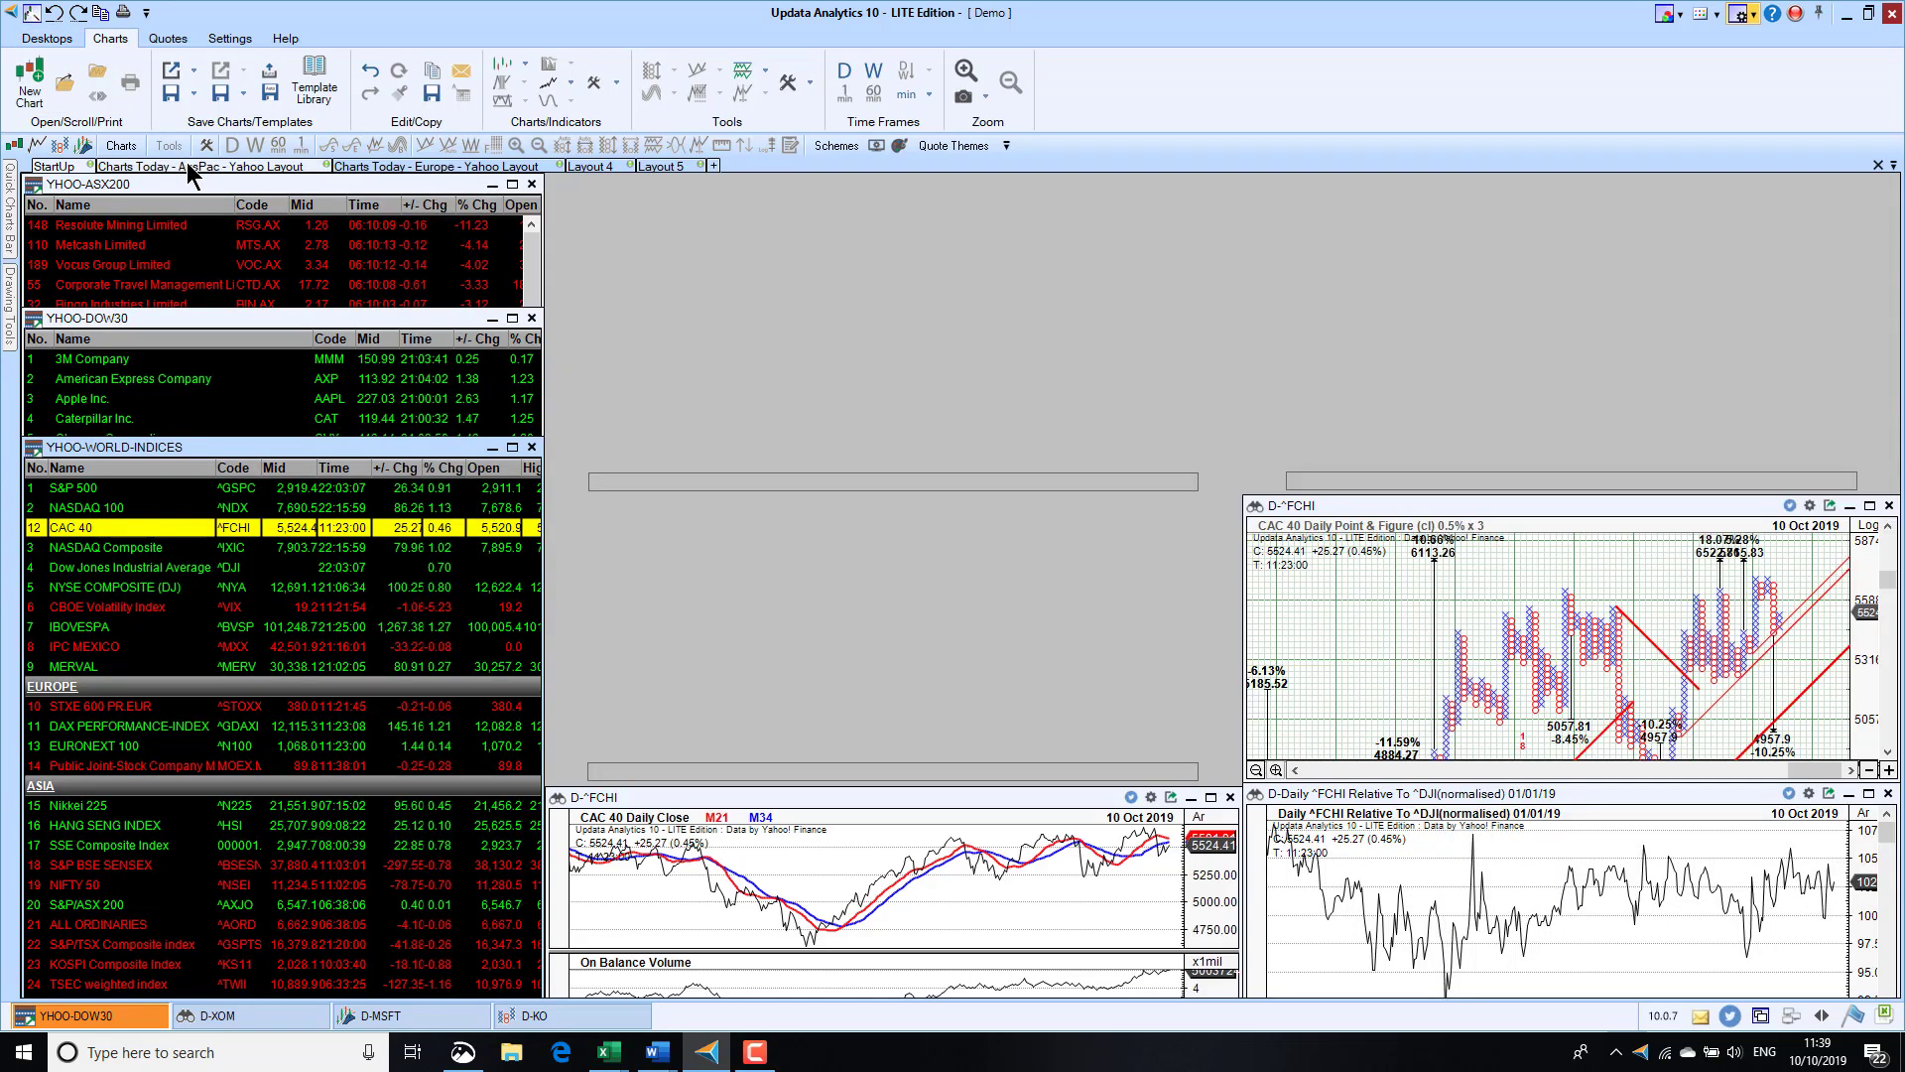
double_click(116, 39)
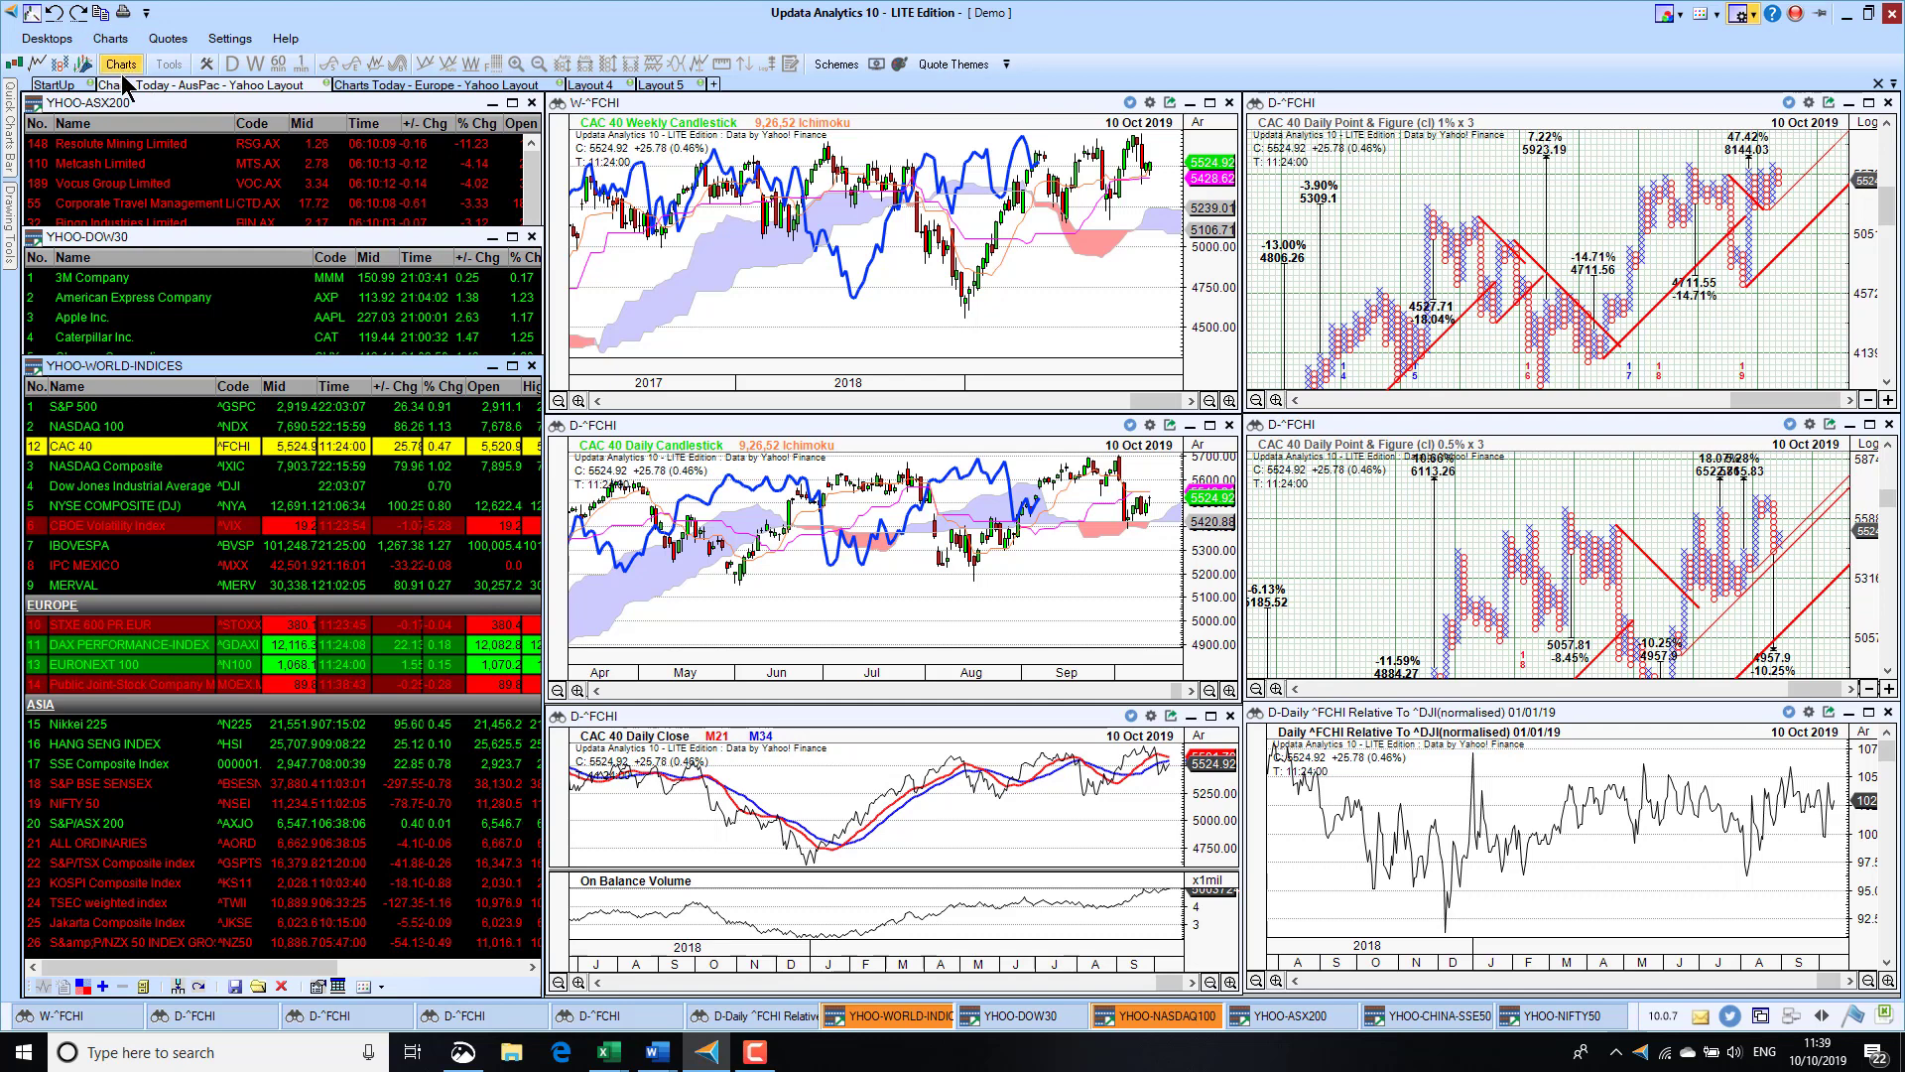
click(92, 407)
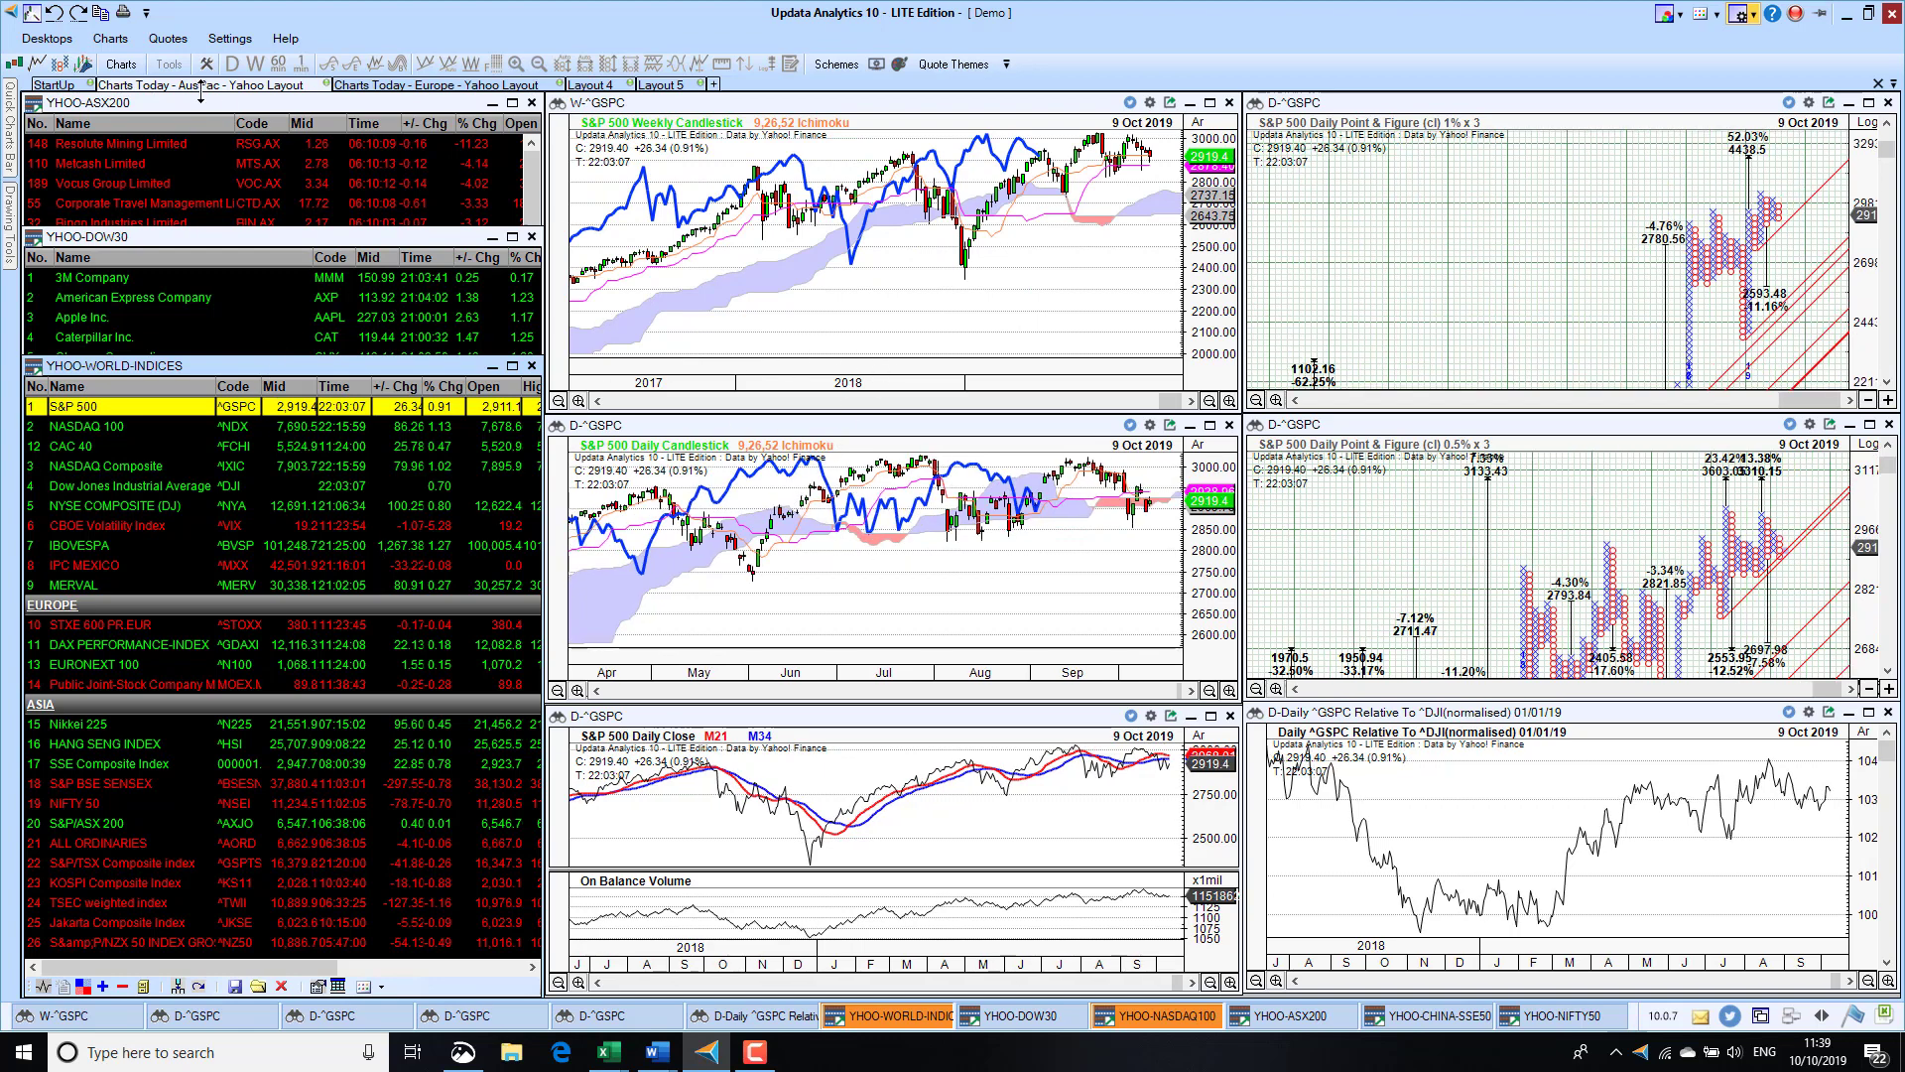
click(74, 44)
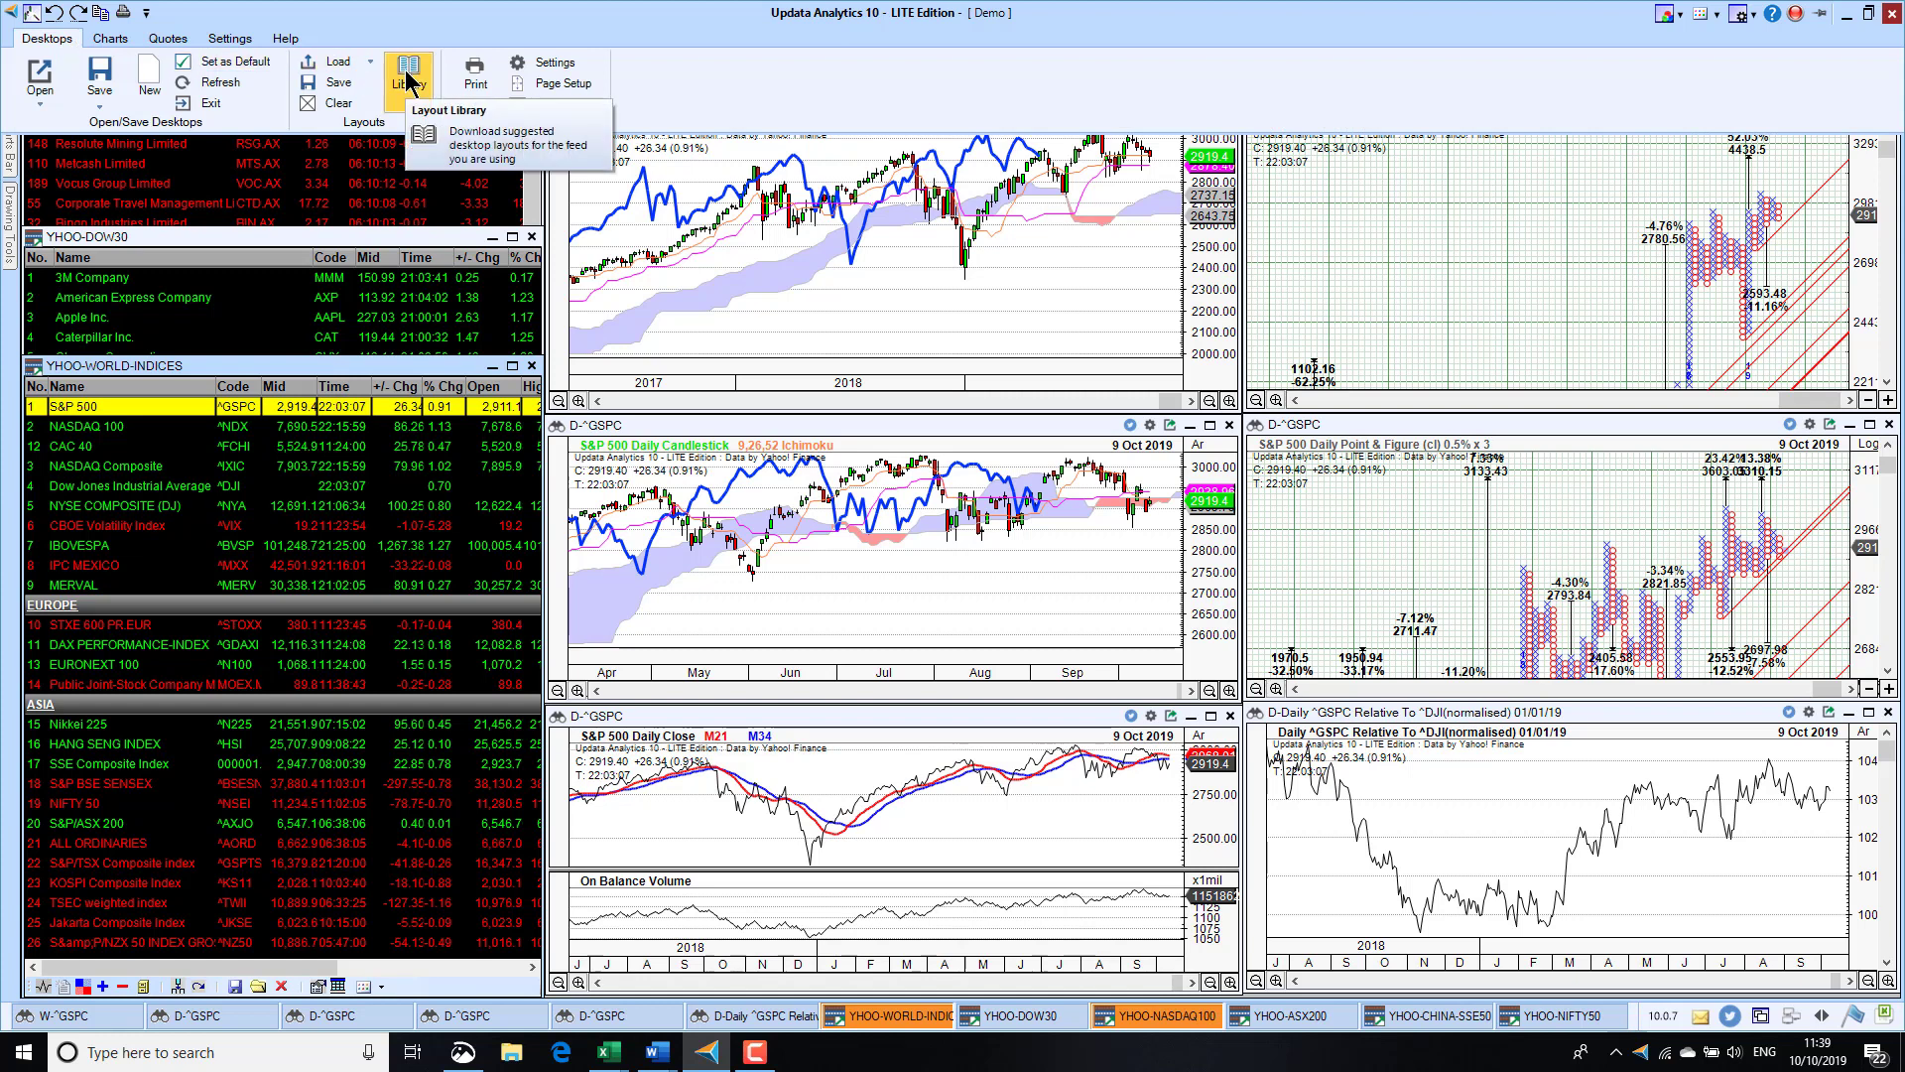
click(911, 316)
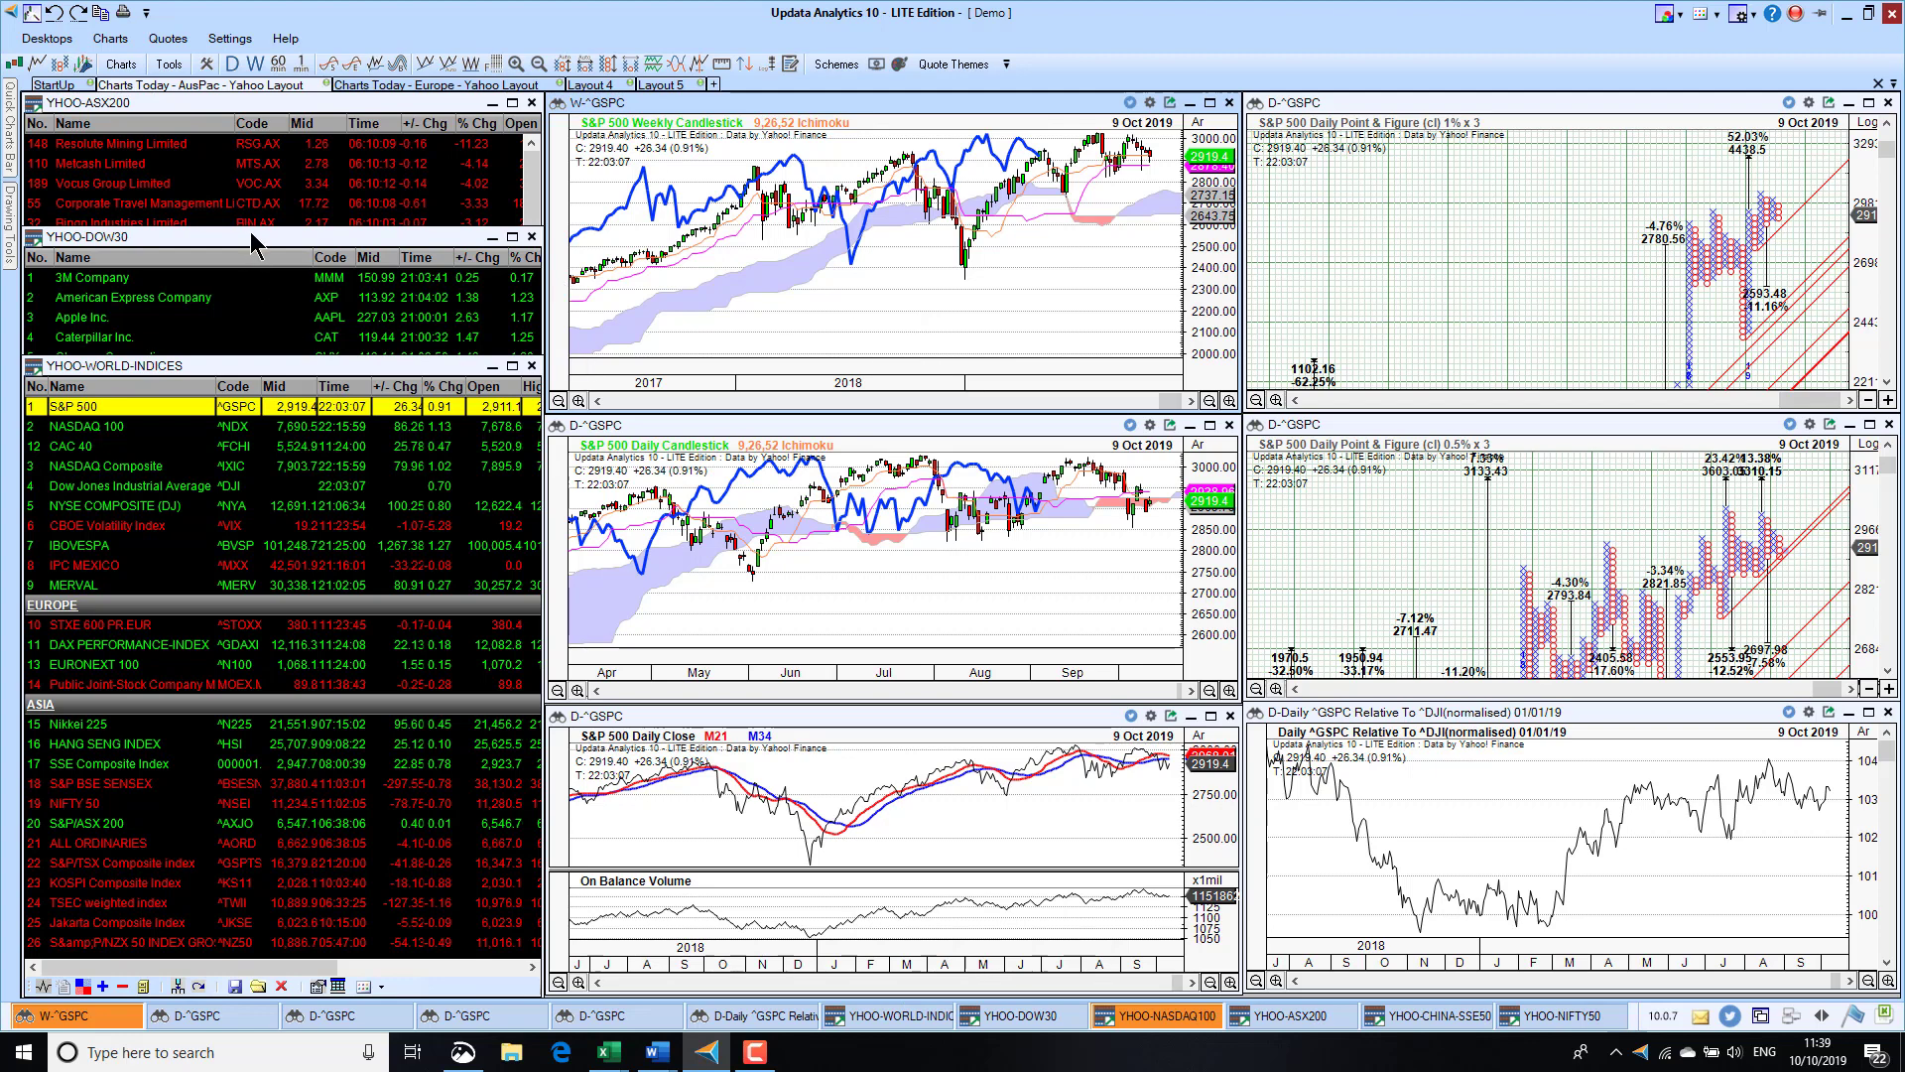
Step: Bring the YHOO-DOW30 list forward in the AusPac layout and step from 3M Company down to Apple Inc. to update all charts
click(213, 237)
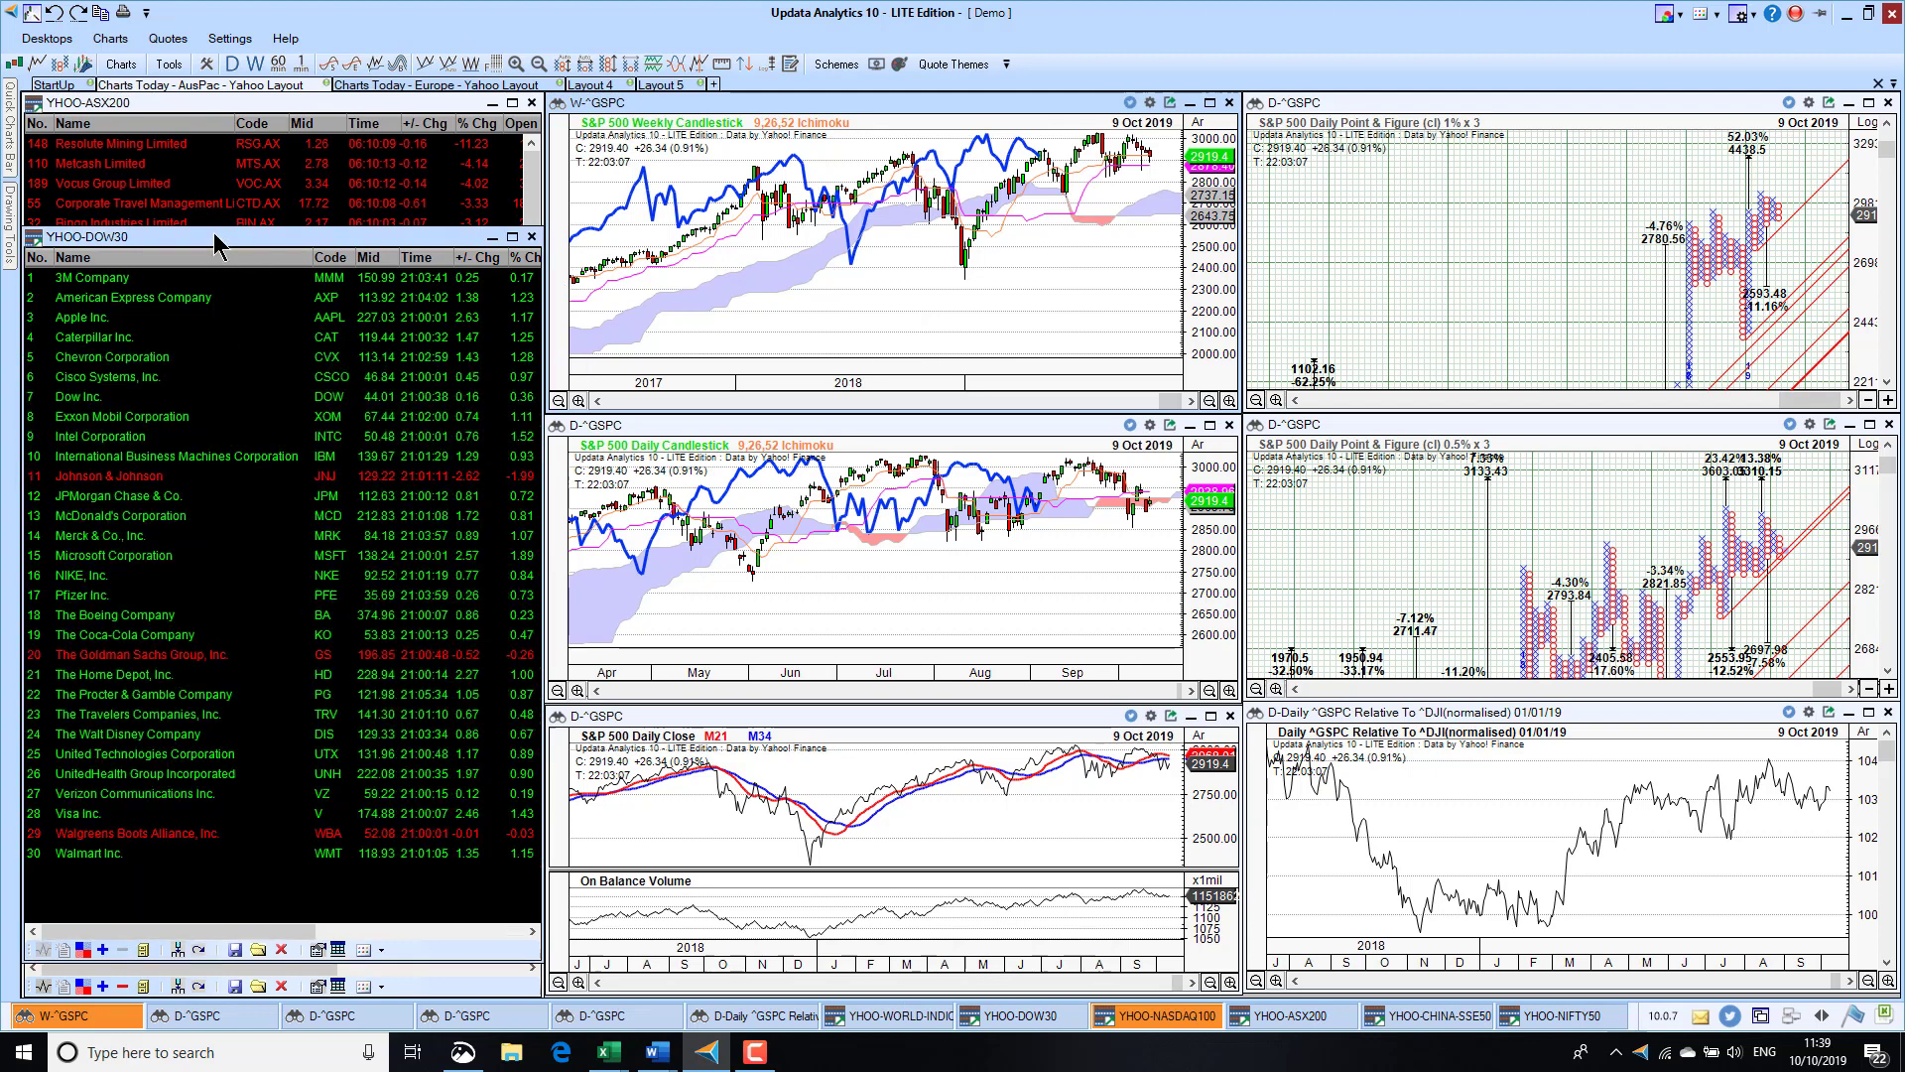
click(138, 281)
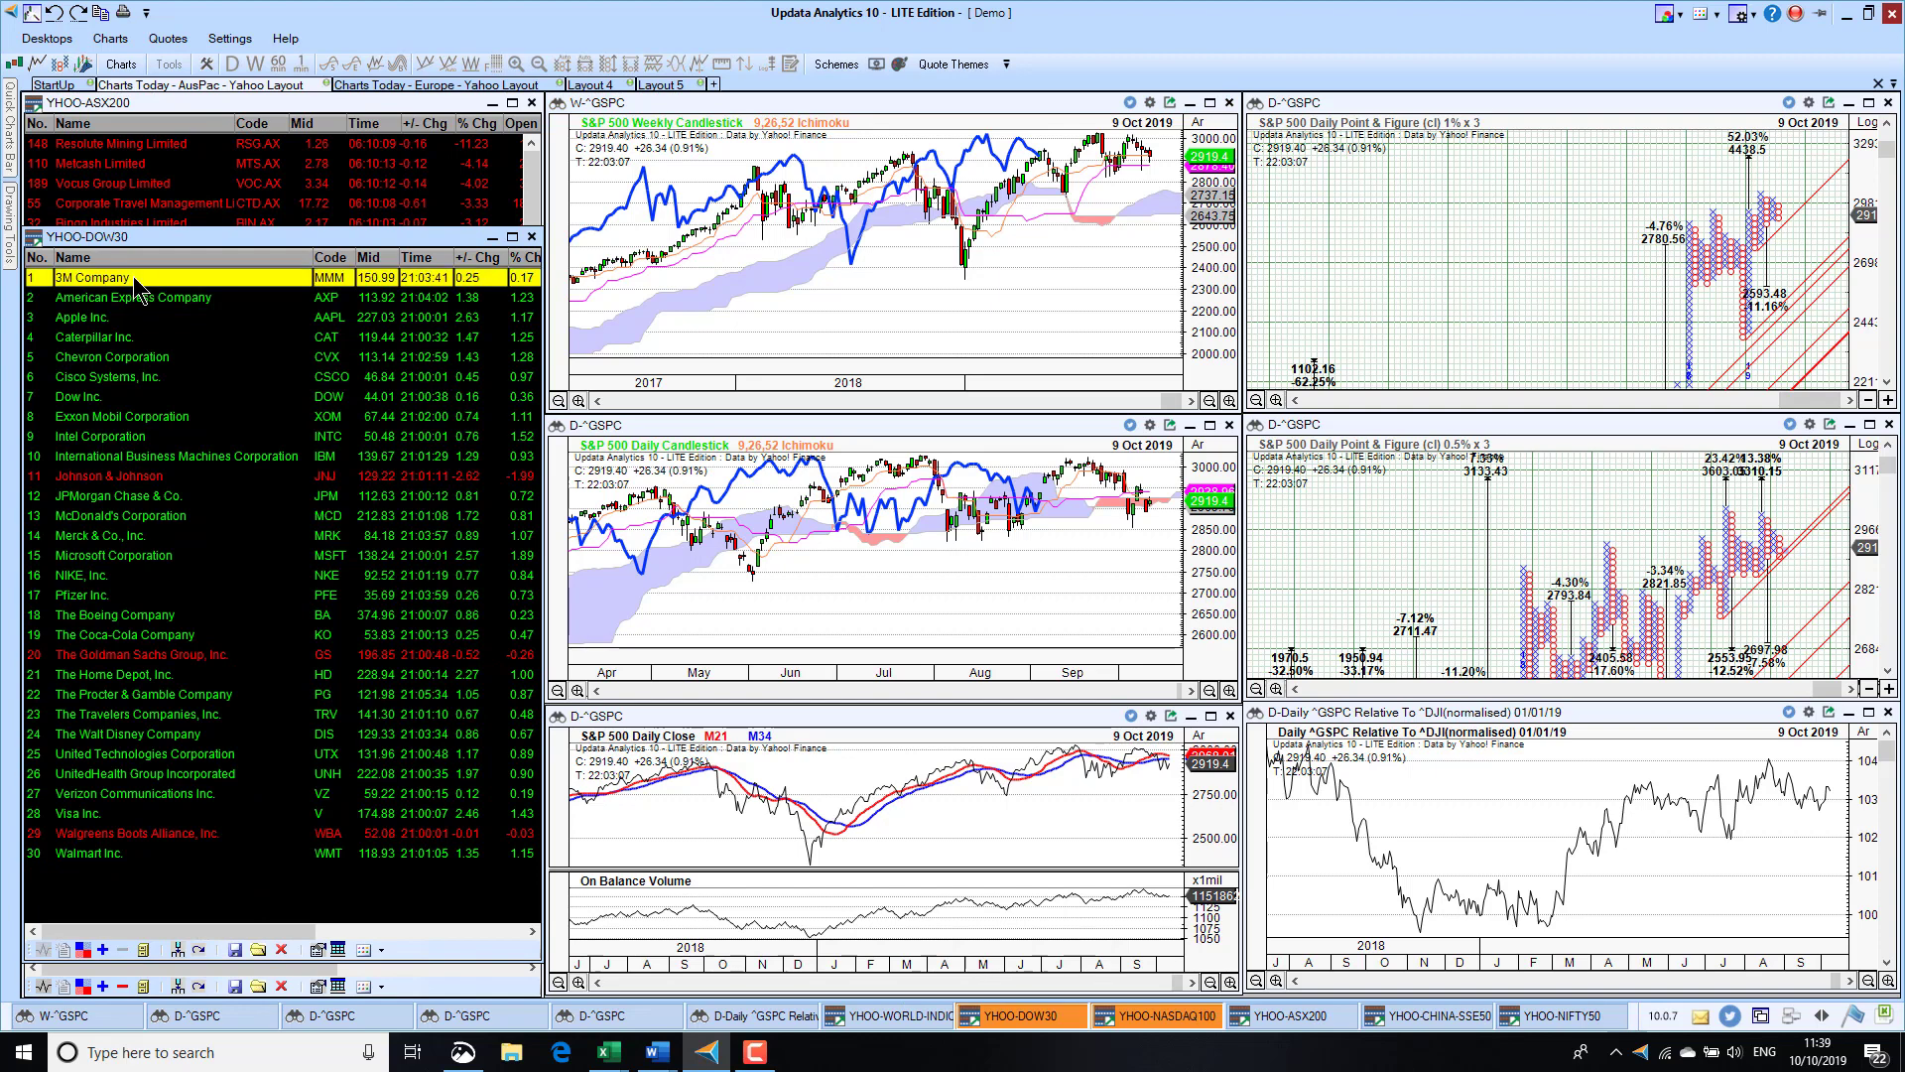
key(Down)
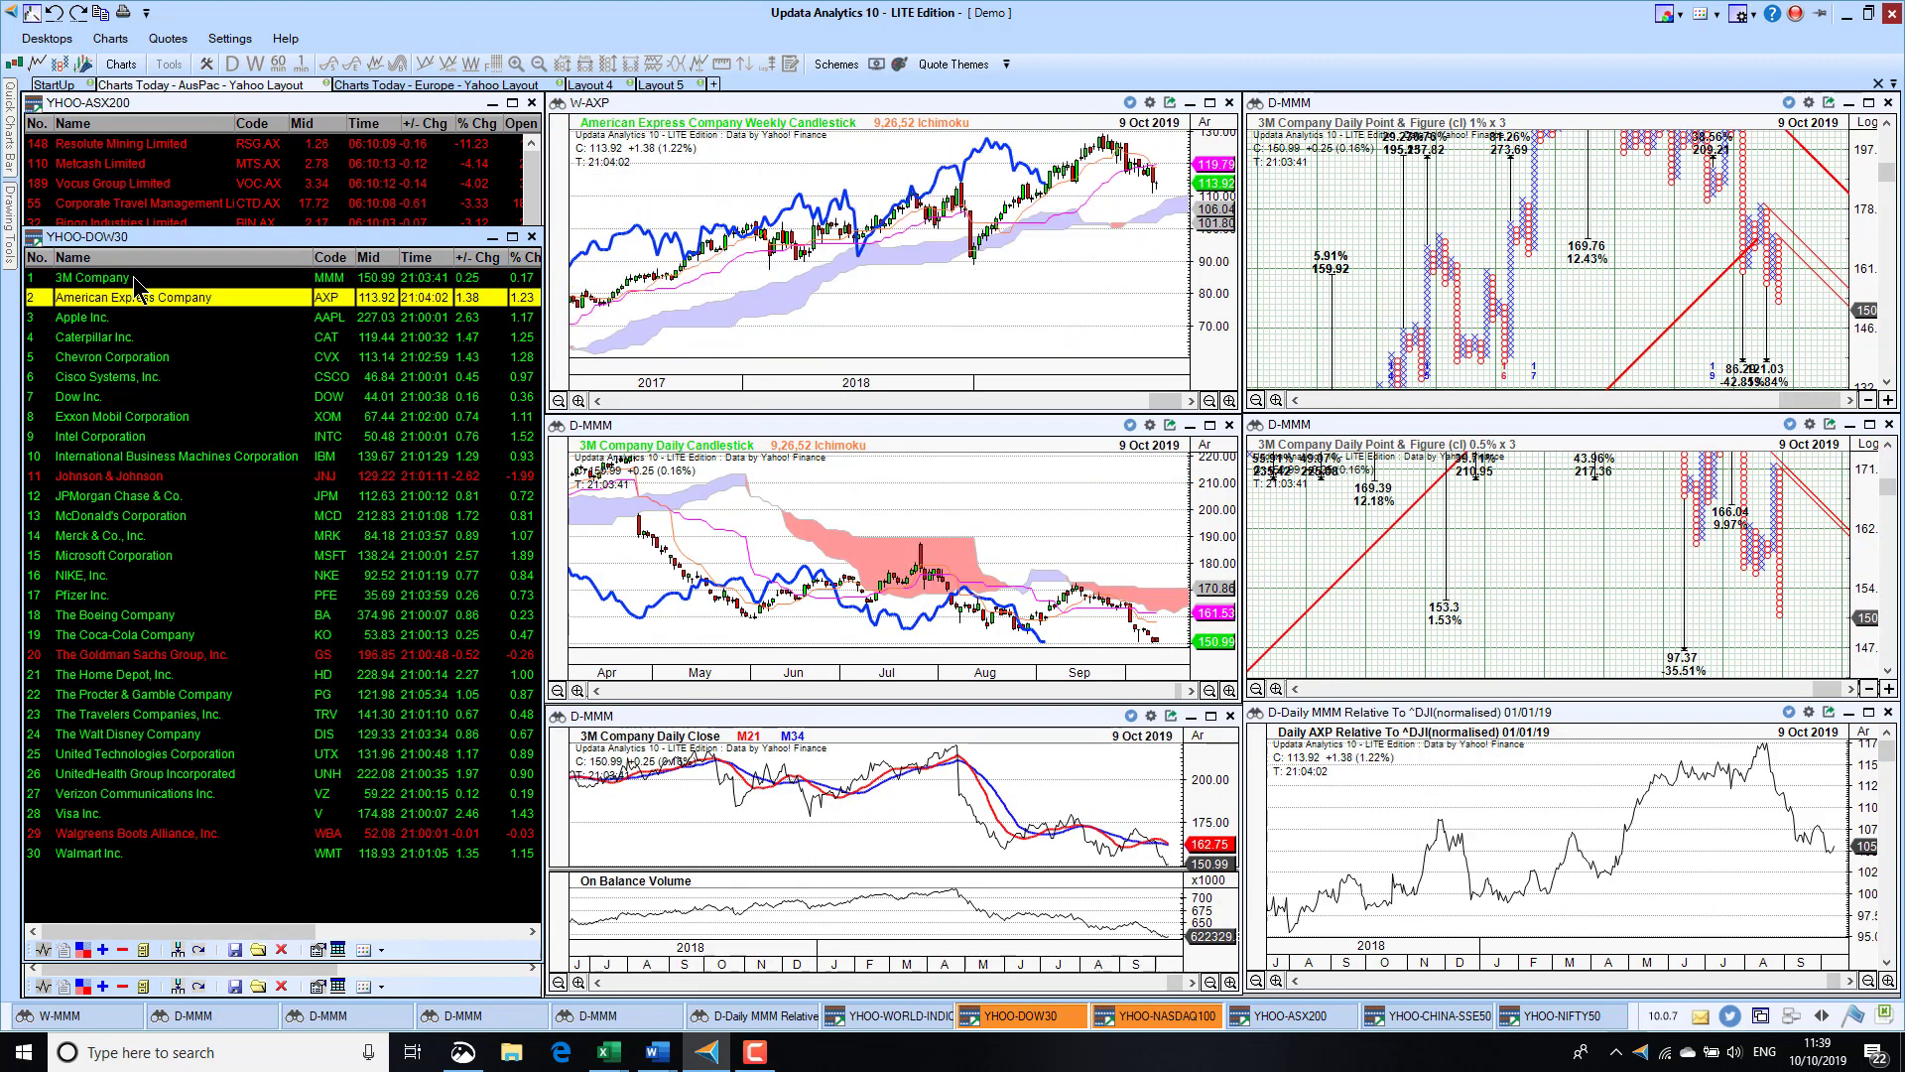
key(Down)
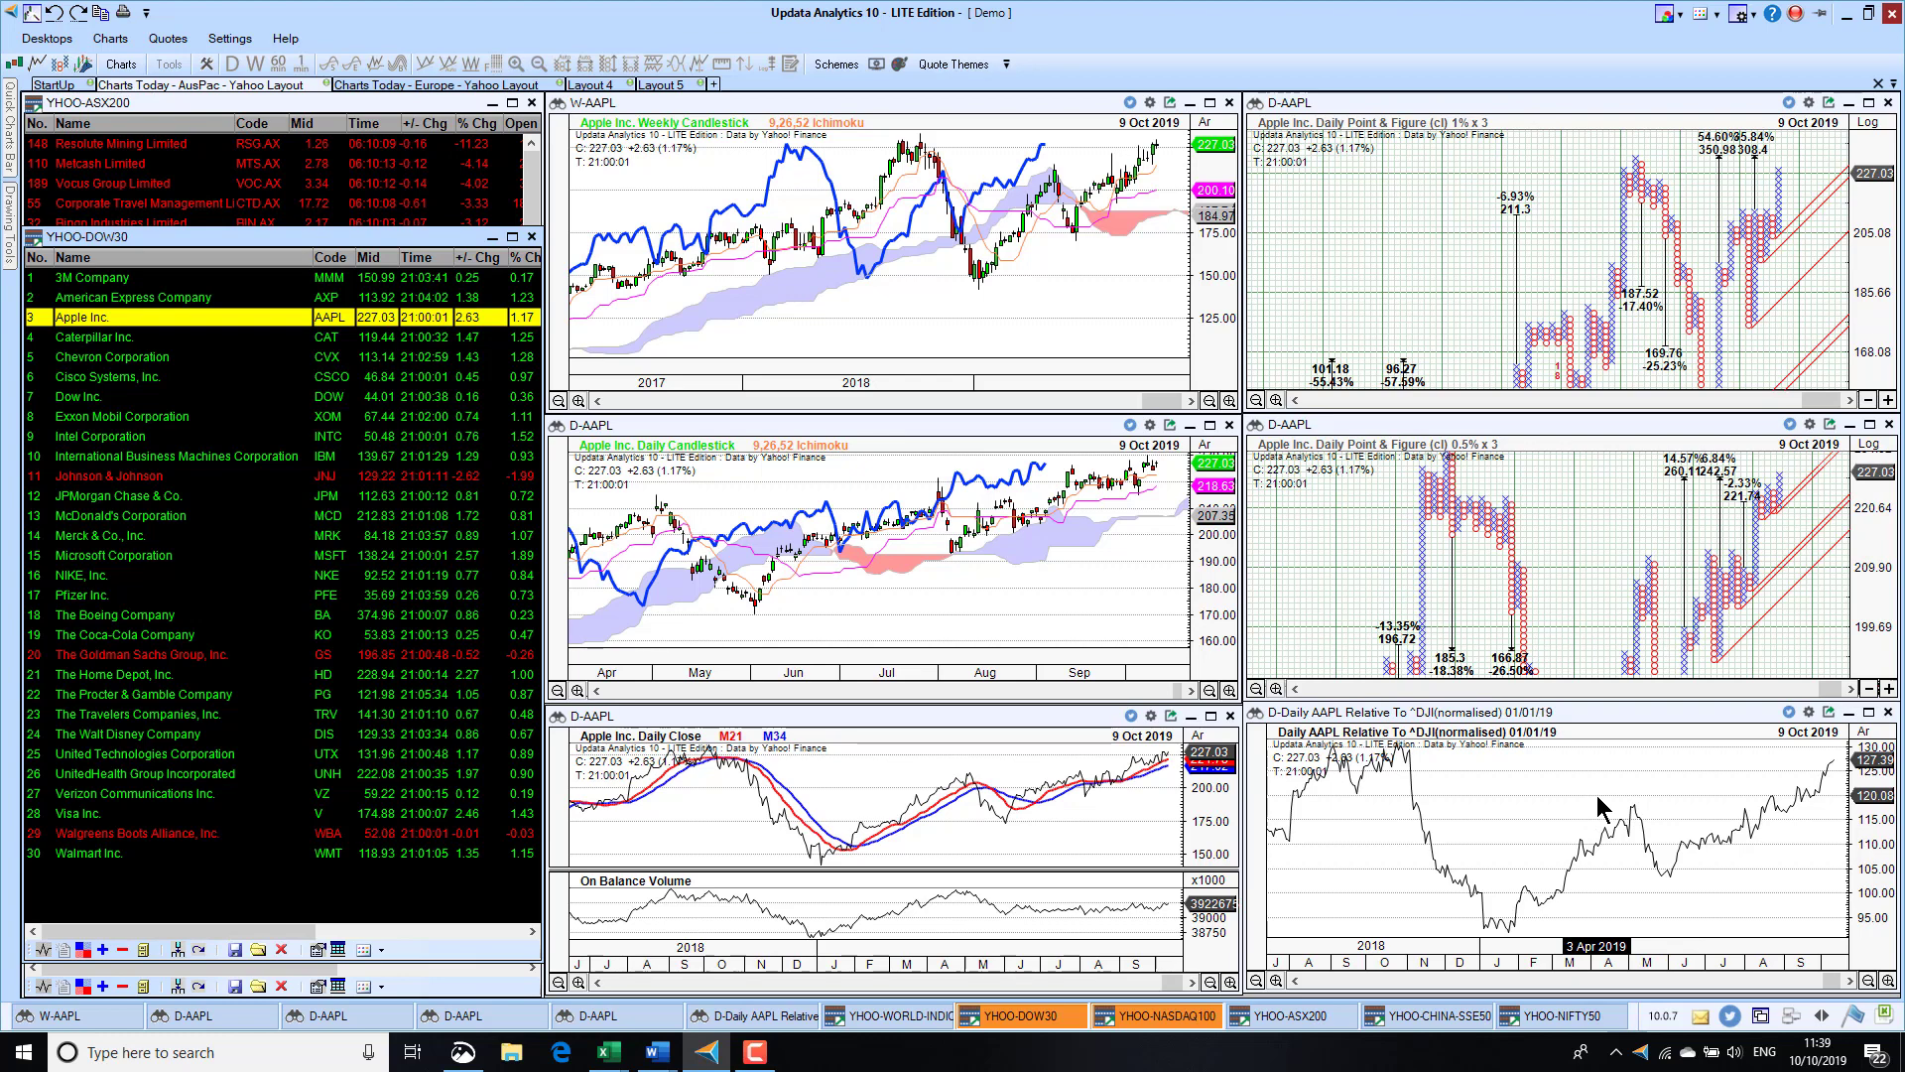
Step: In the Charts Today - Europe layout, sort the YHOO-FTSE250 list by percentage change, biggest fallers first, and chart Dunelm Group plc
click(476, 86)
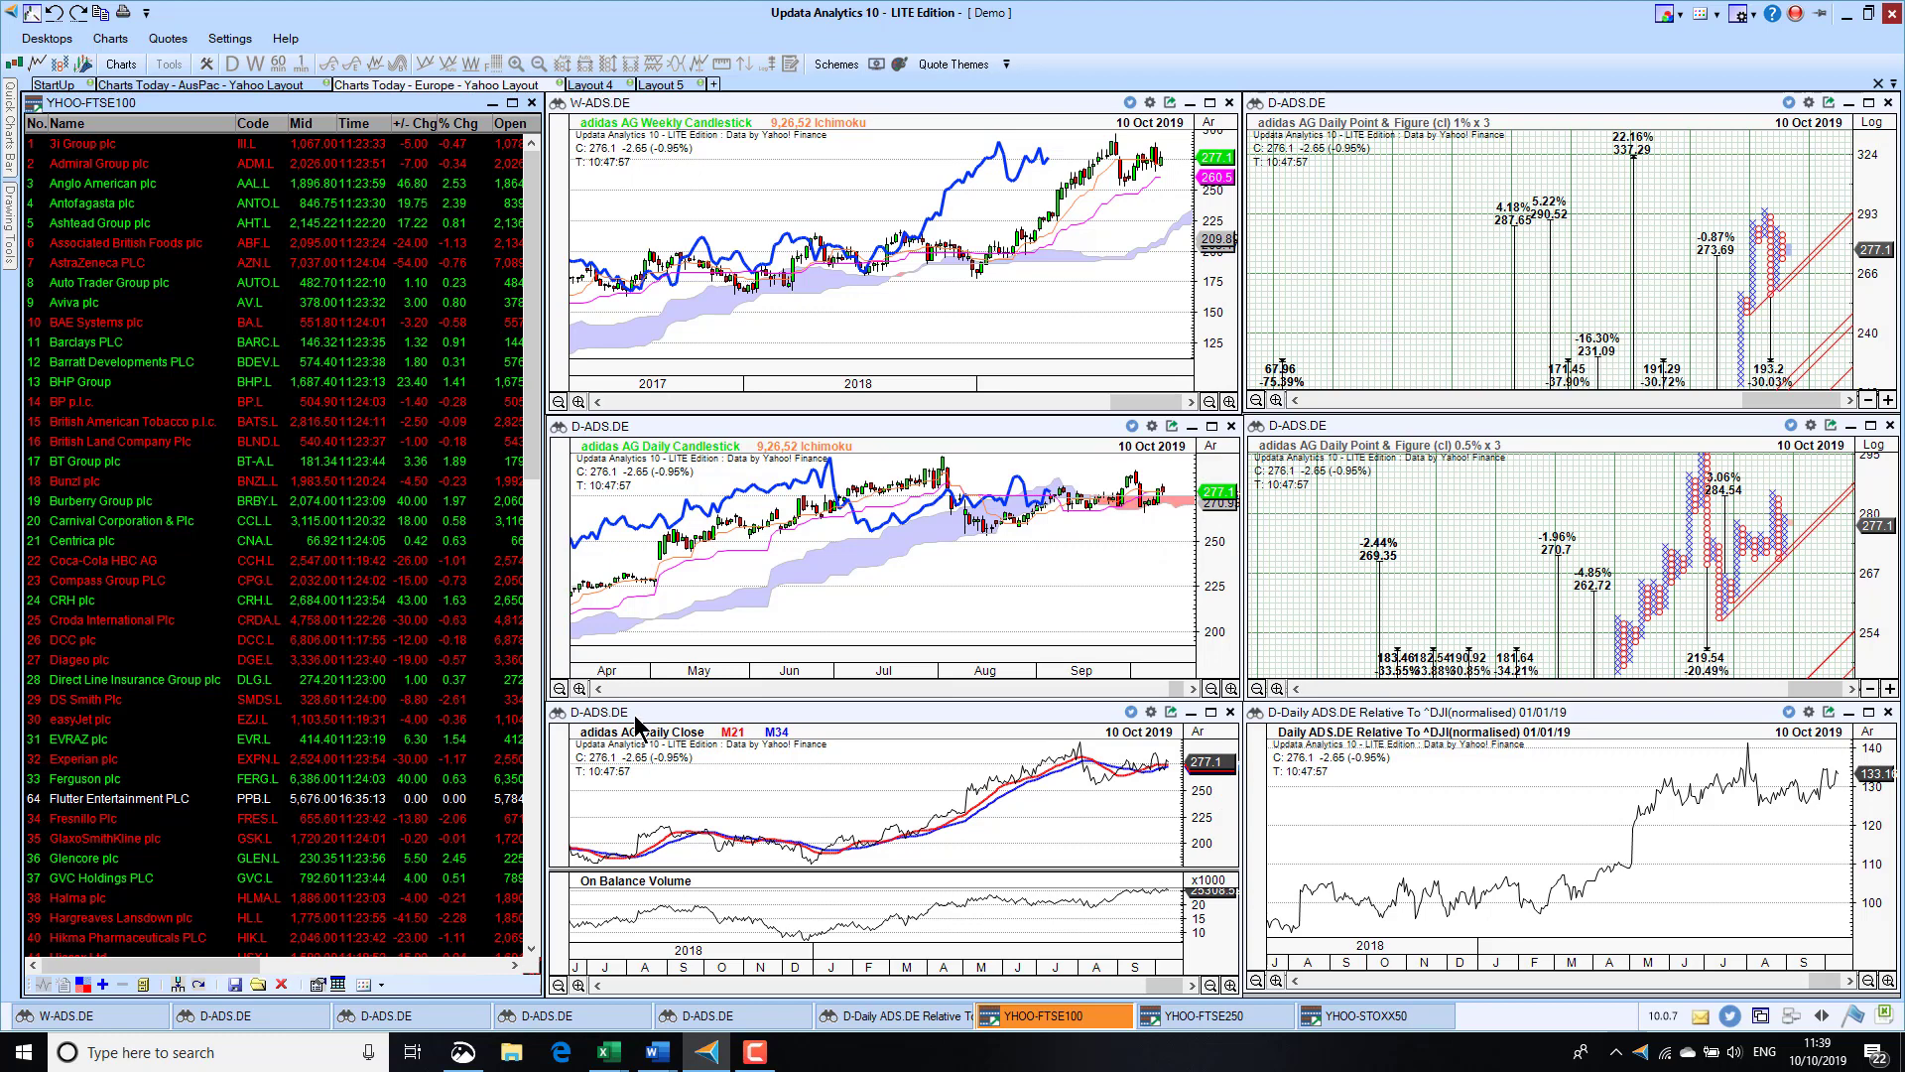
click(1238, 1025)
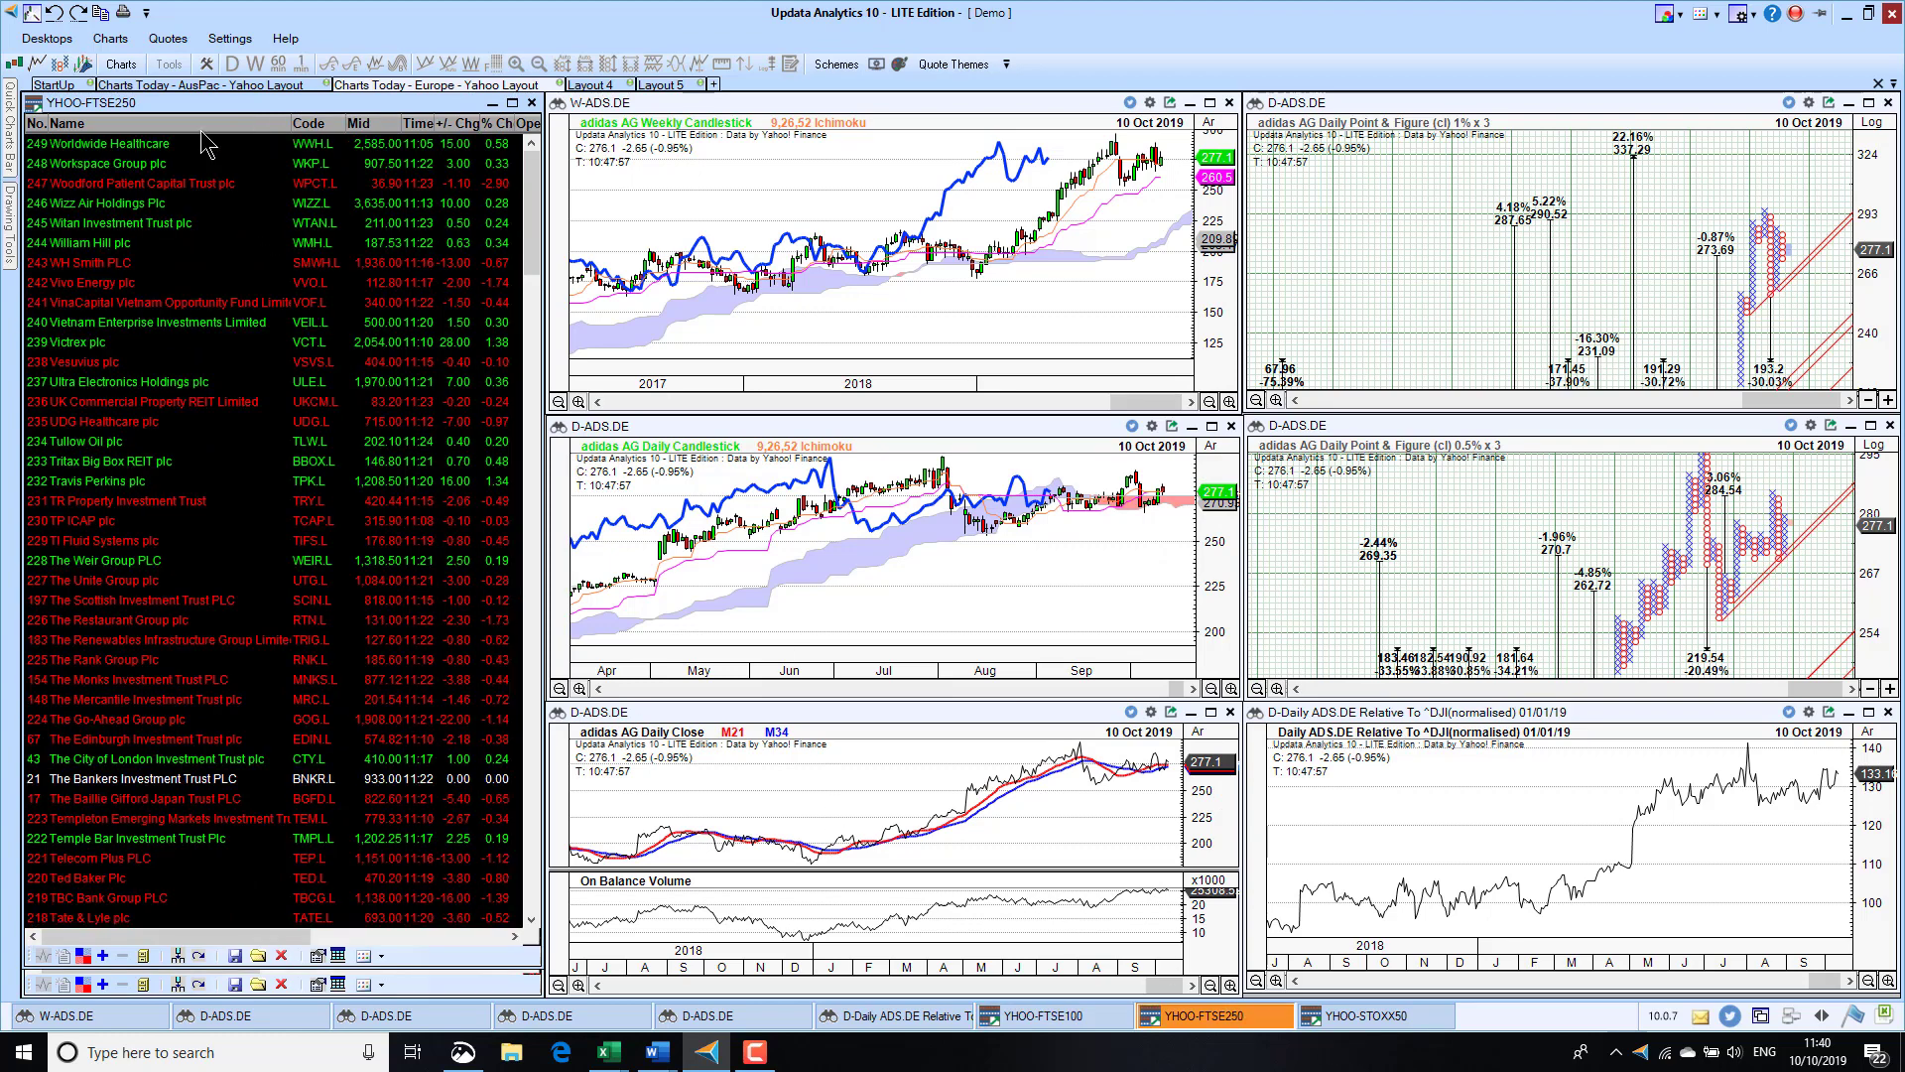
click(495, 124)
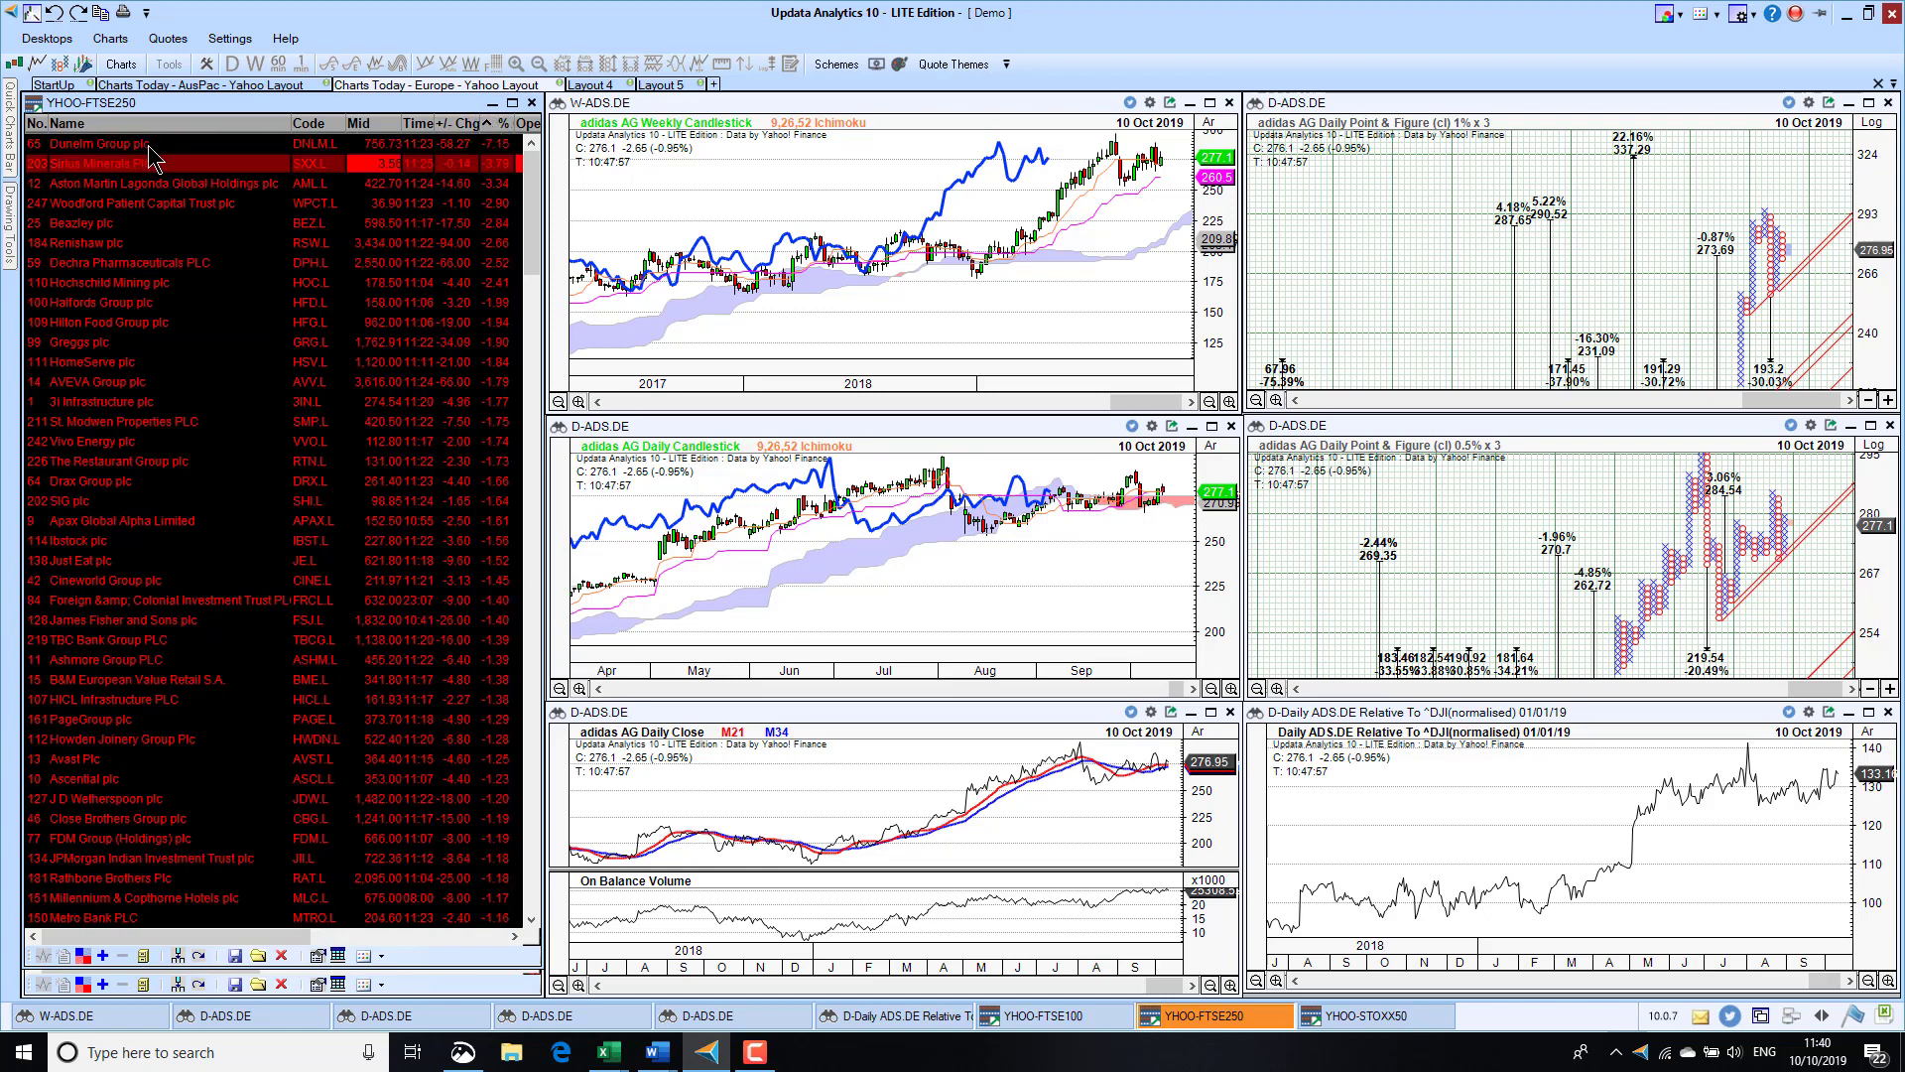
click(149, 144)
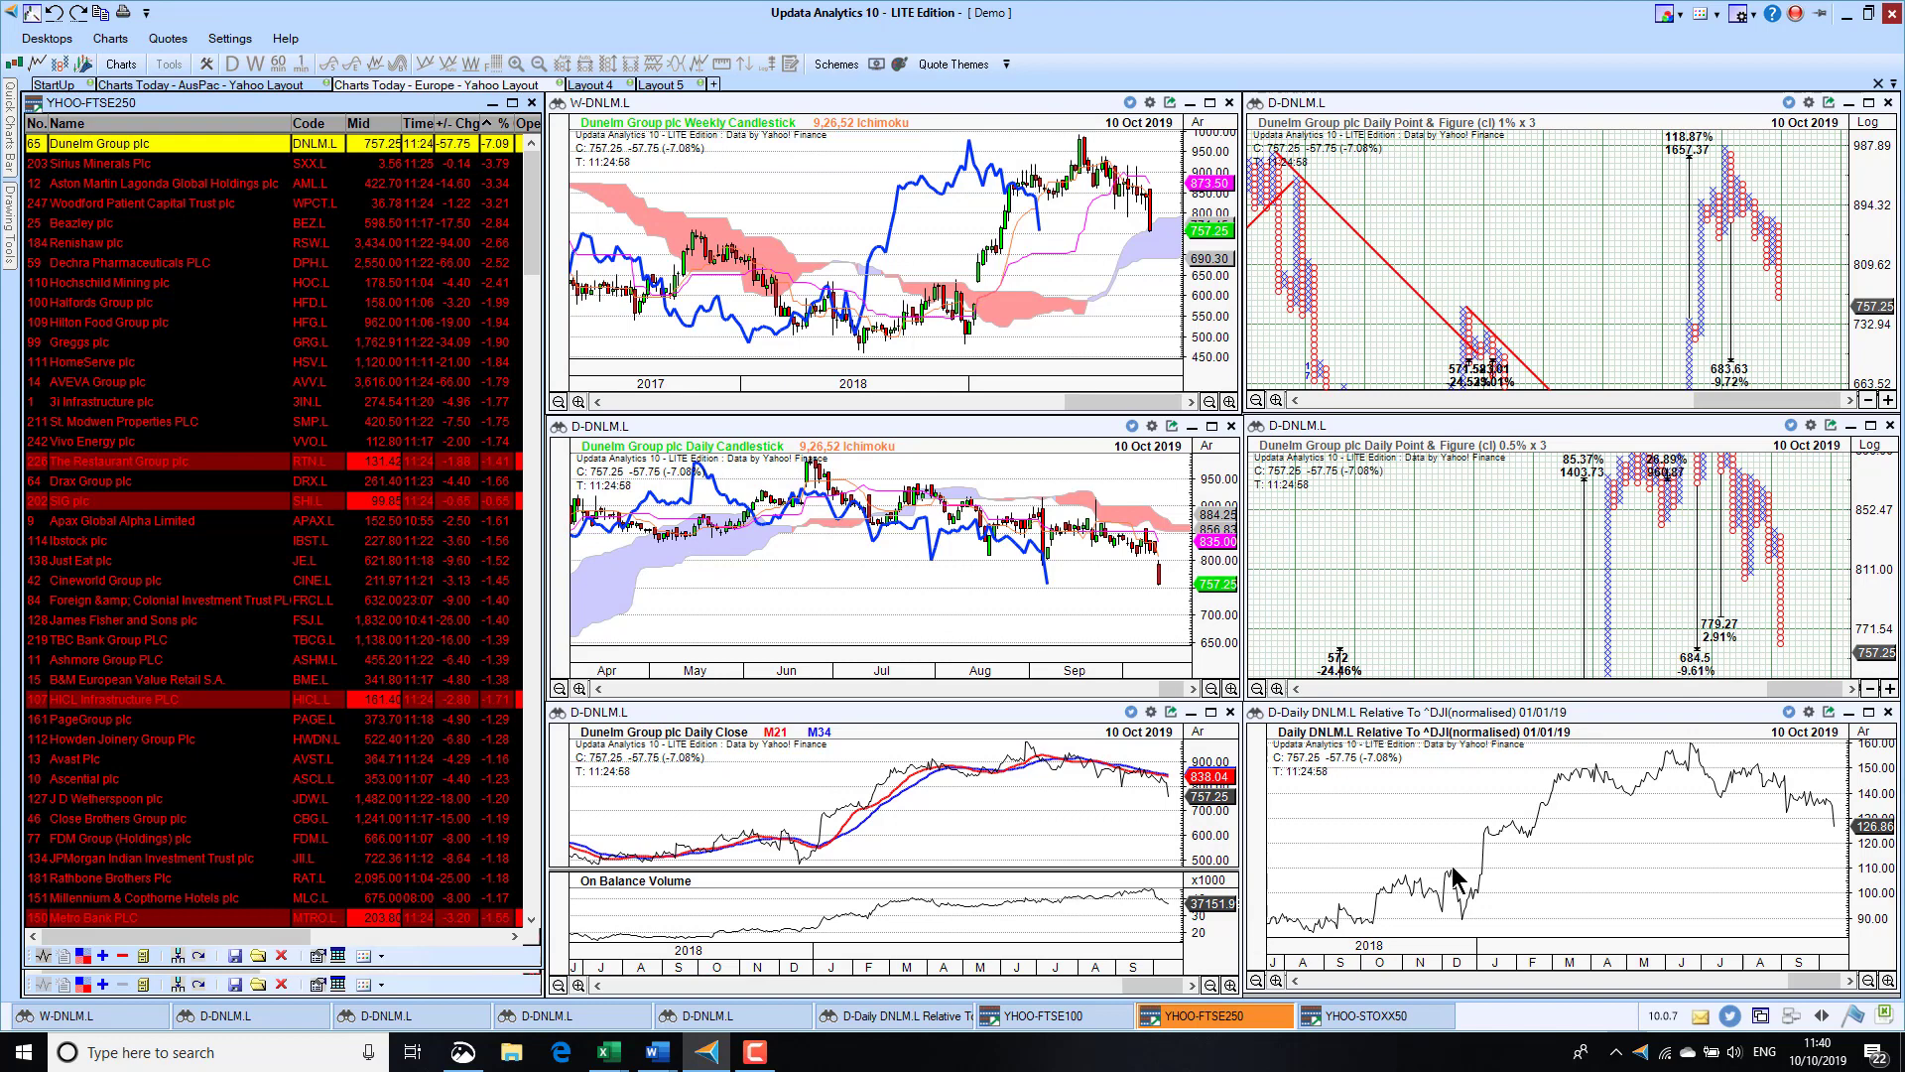
Step: Sort the YHOO-STOXX50 list by percentage change with the biggest fallers first and chart Koninklijke Philips N.V
click(1392, 1016)
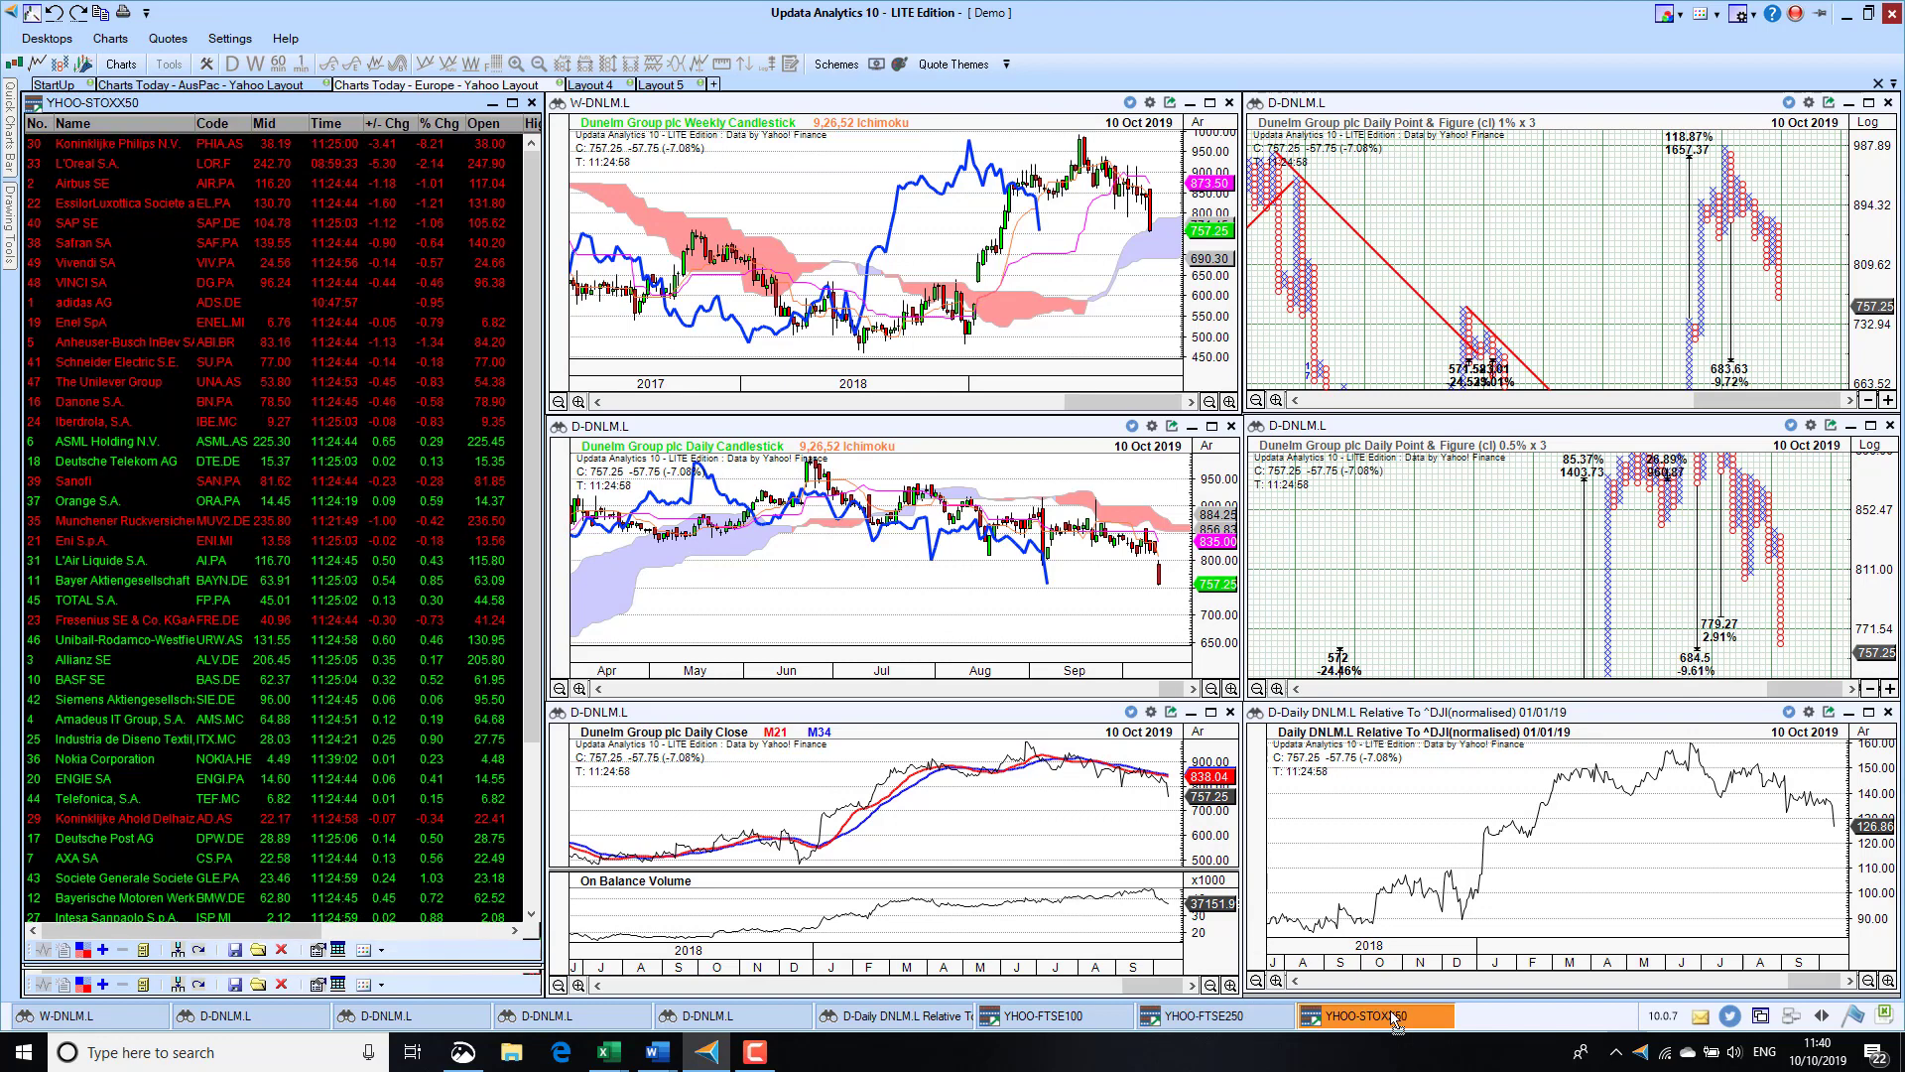
click(439, 123)
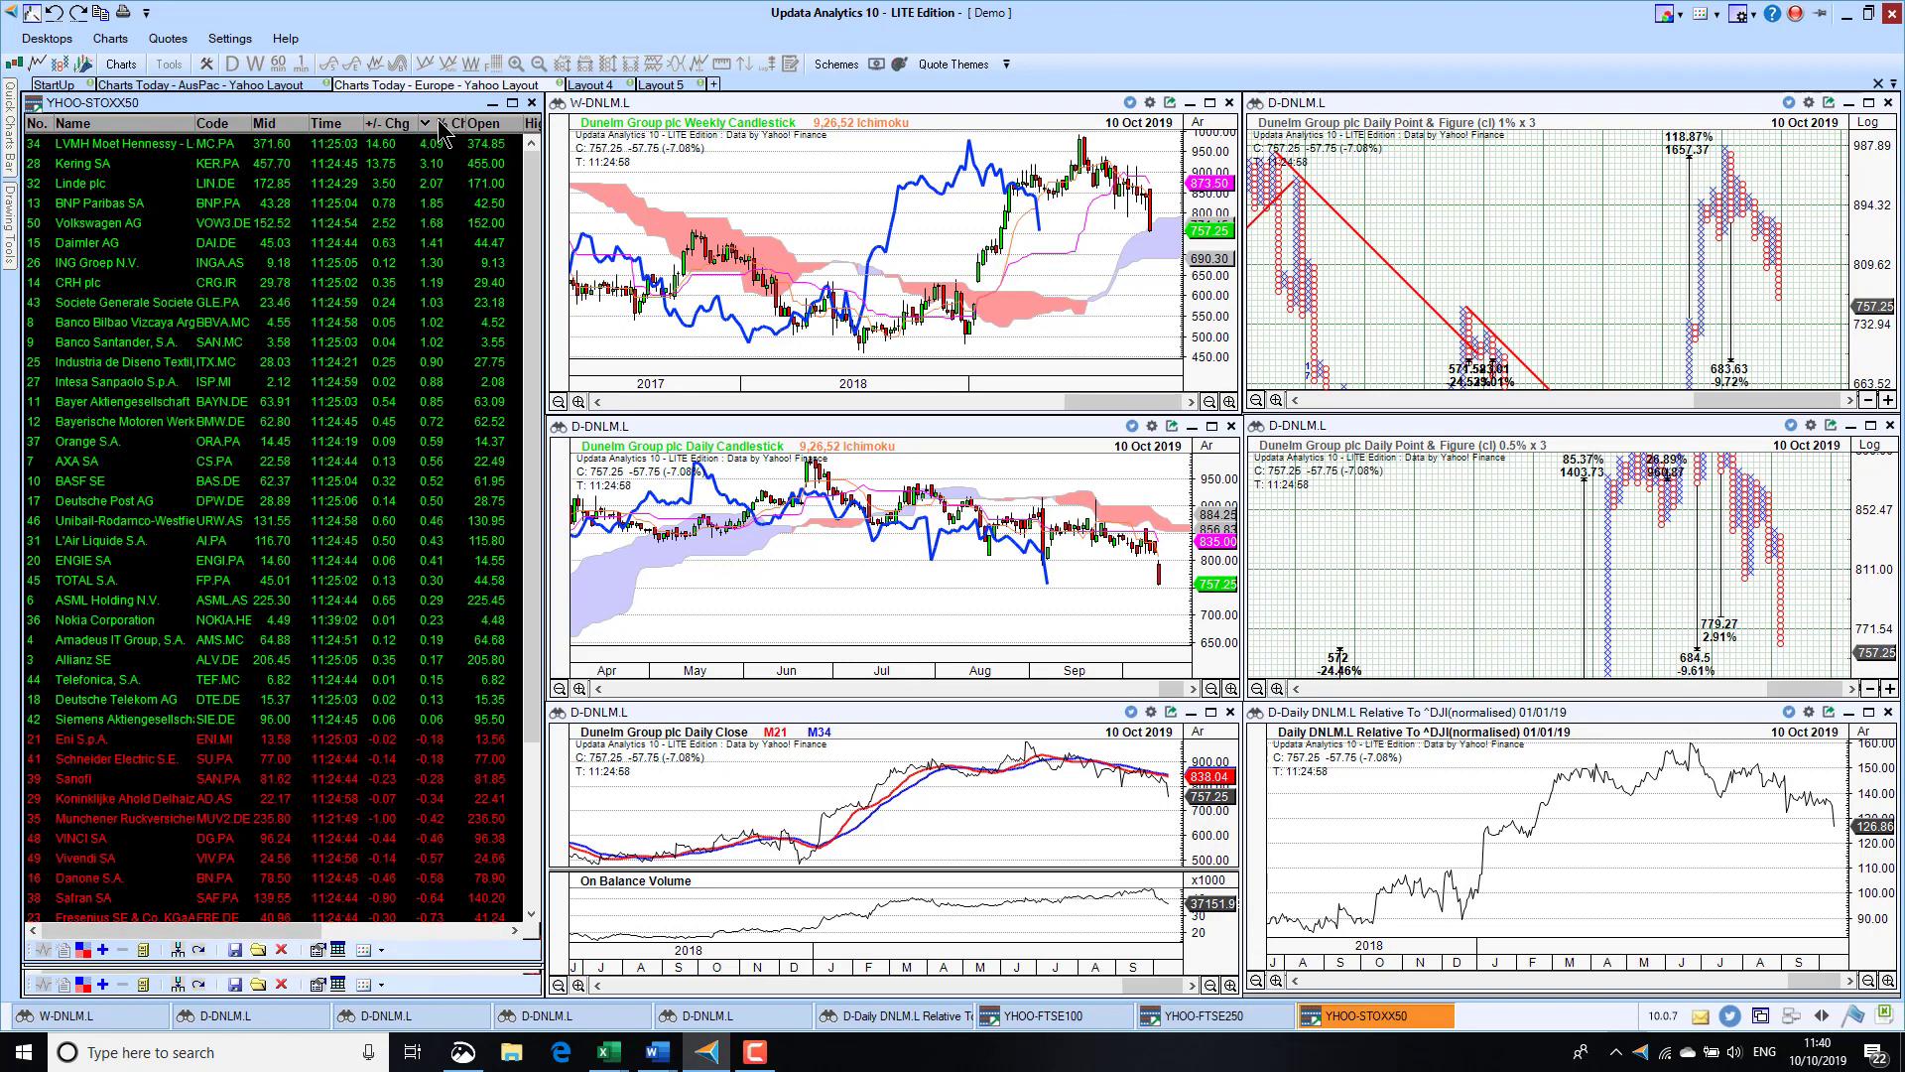
click(439, 123)
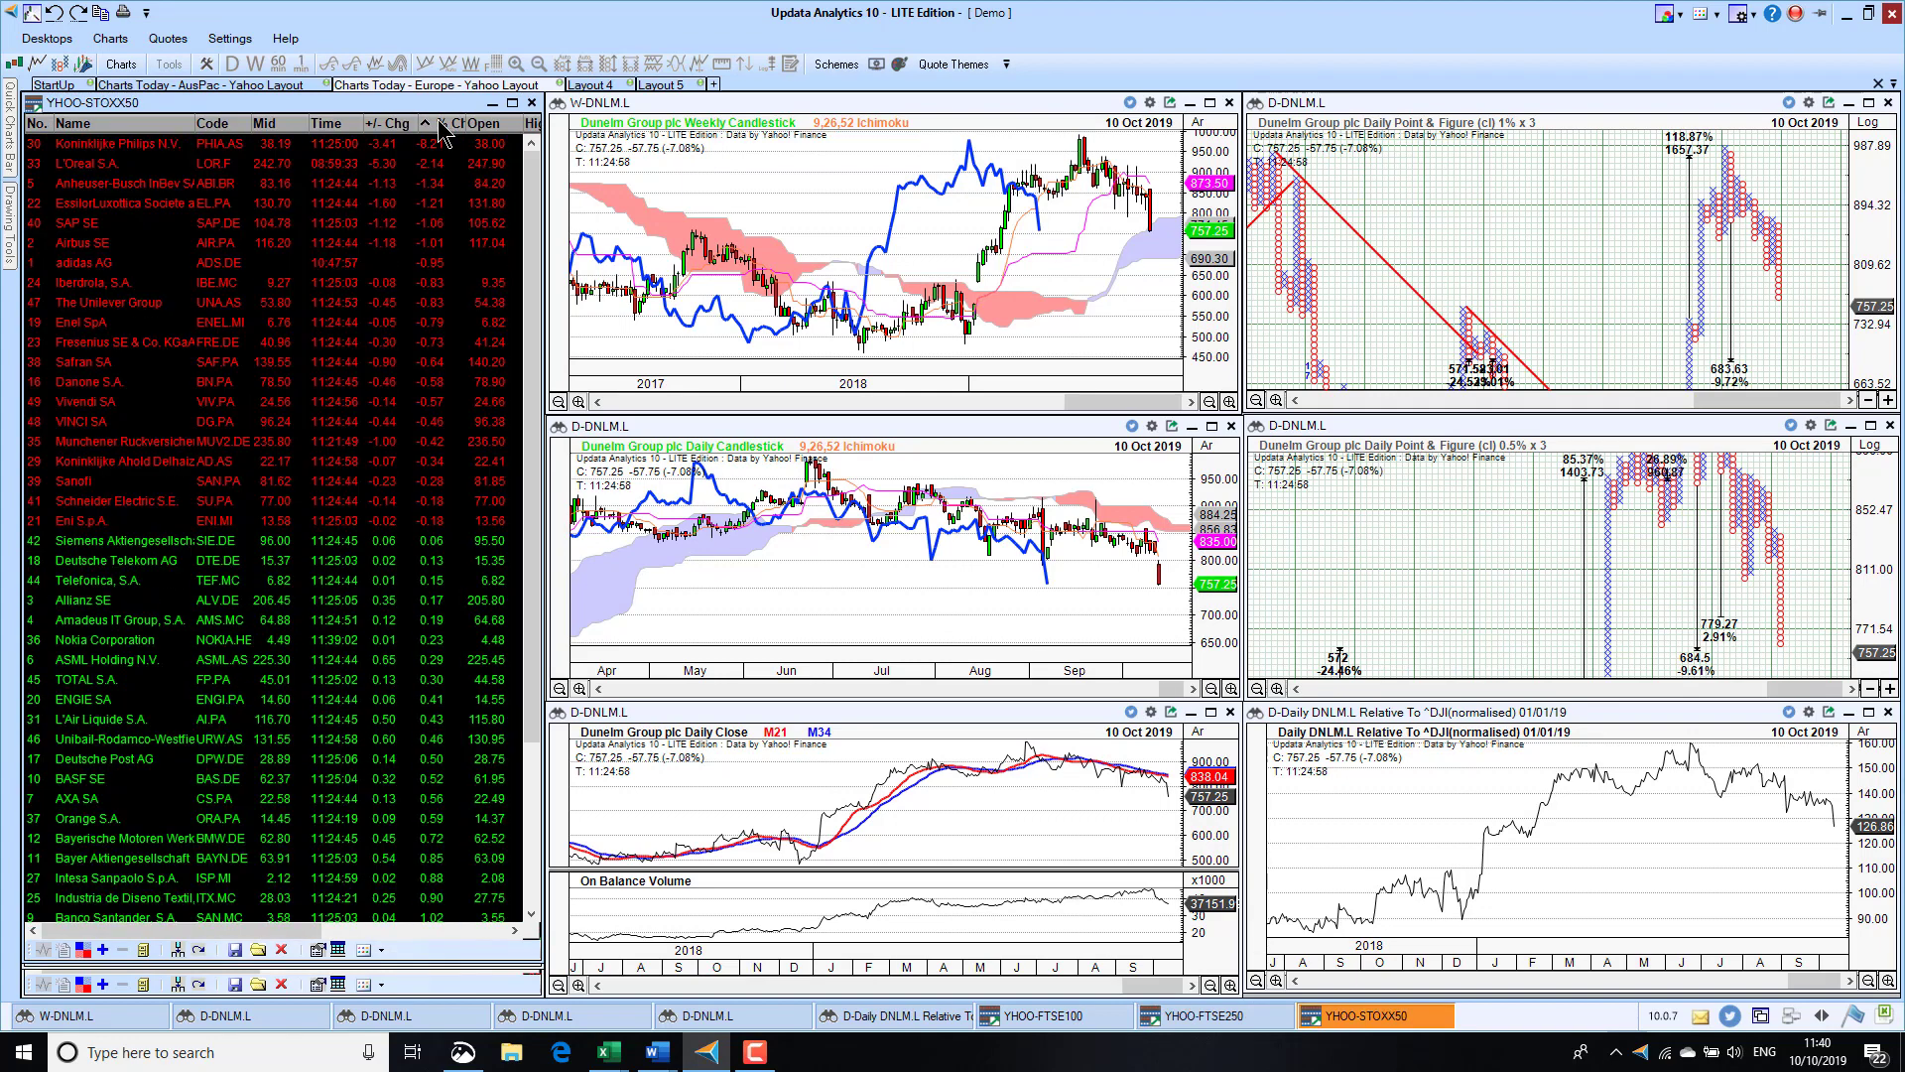
click(121, 146)
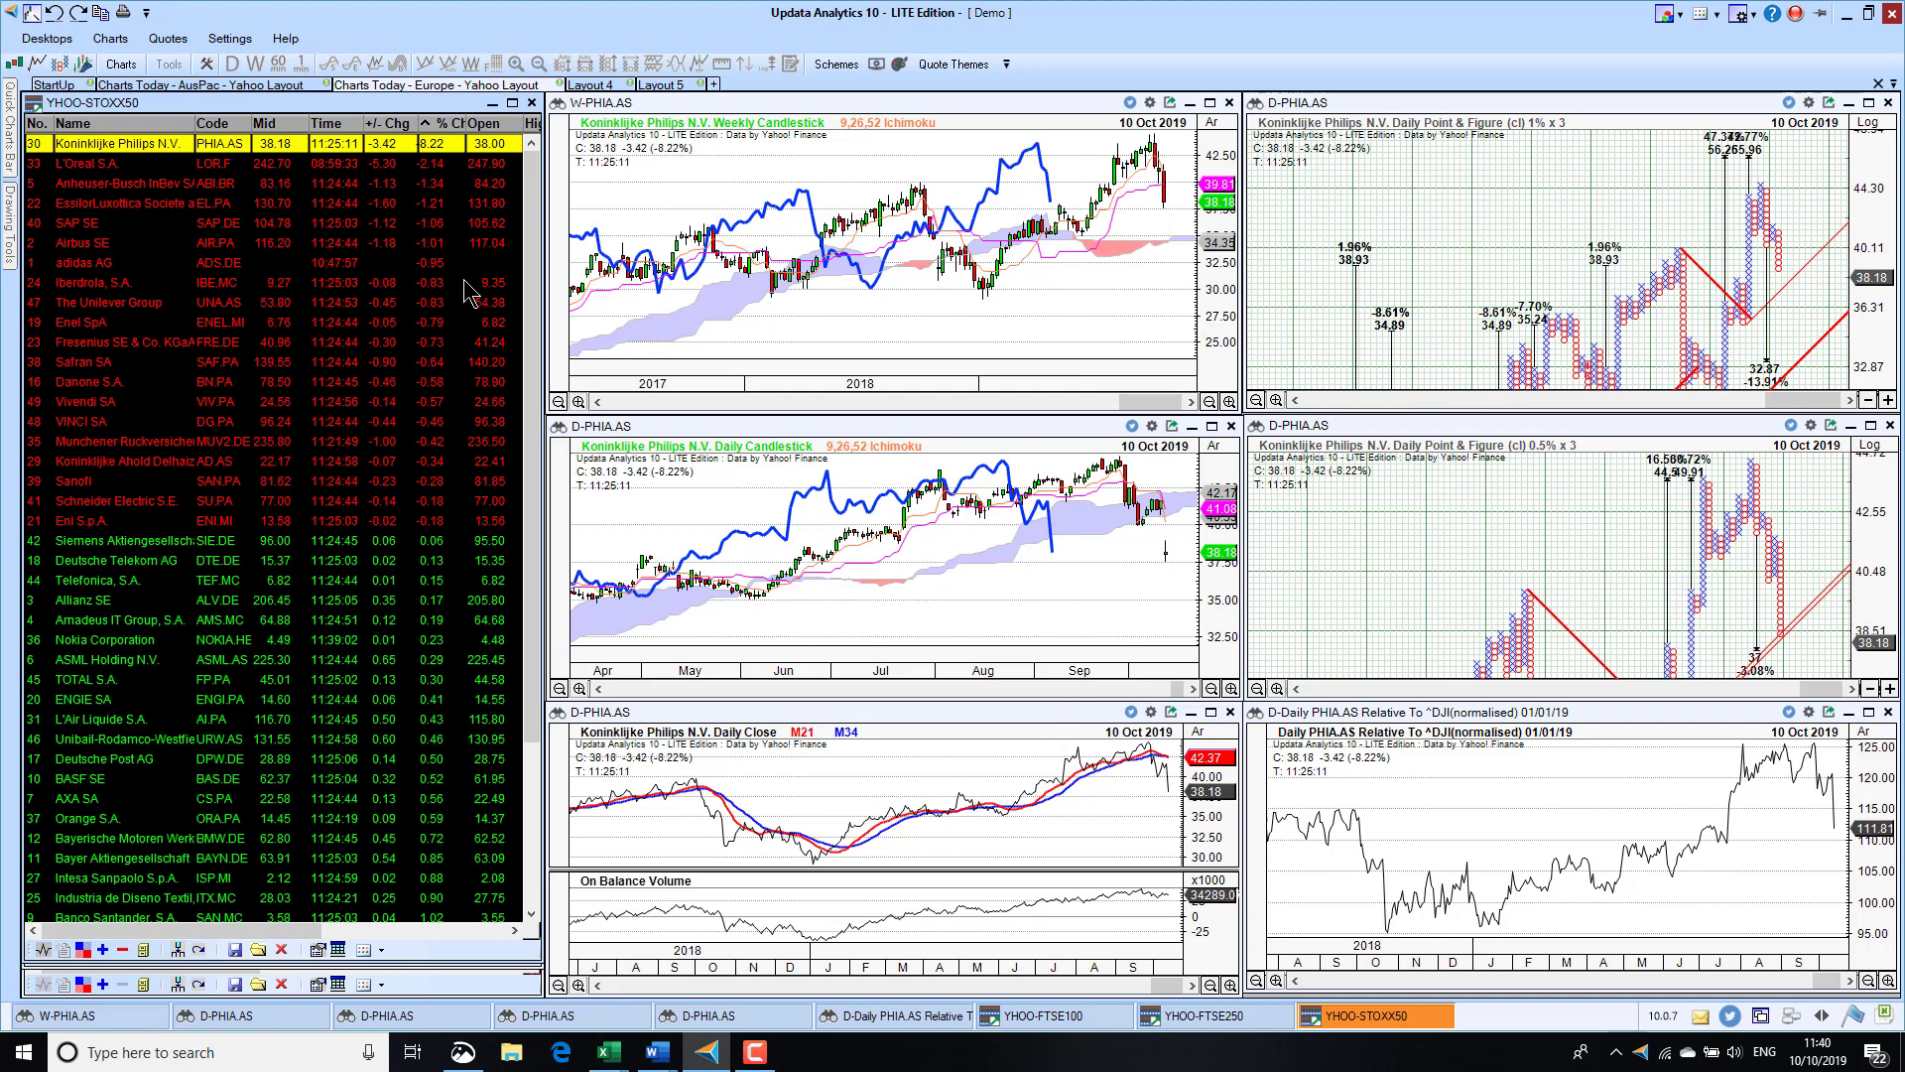
Step: Look over the FTSE250 and FTSE100 lists and the AusPac layout's ASX200 and CHINA-SSE50 lists, and return to the Europe layout
click(1230, 1022)
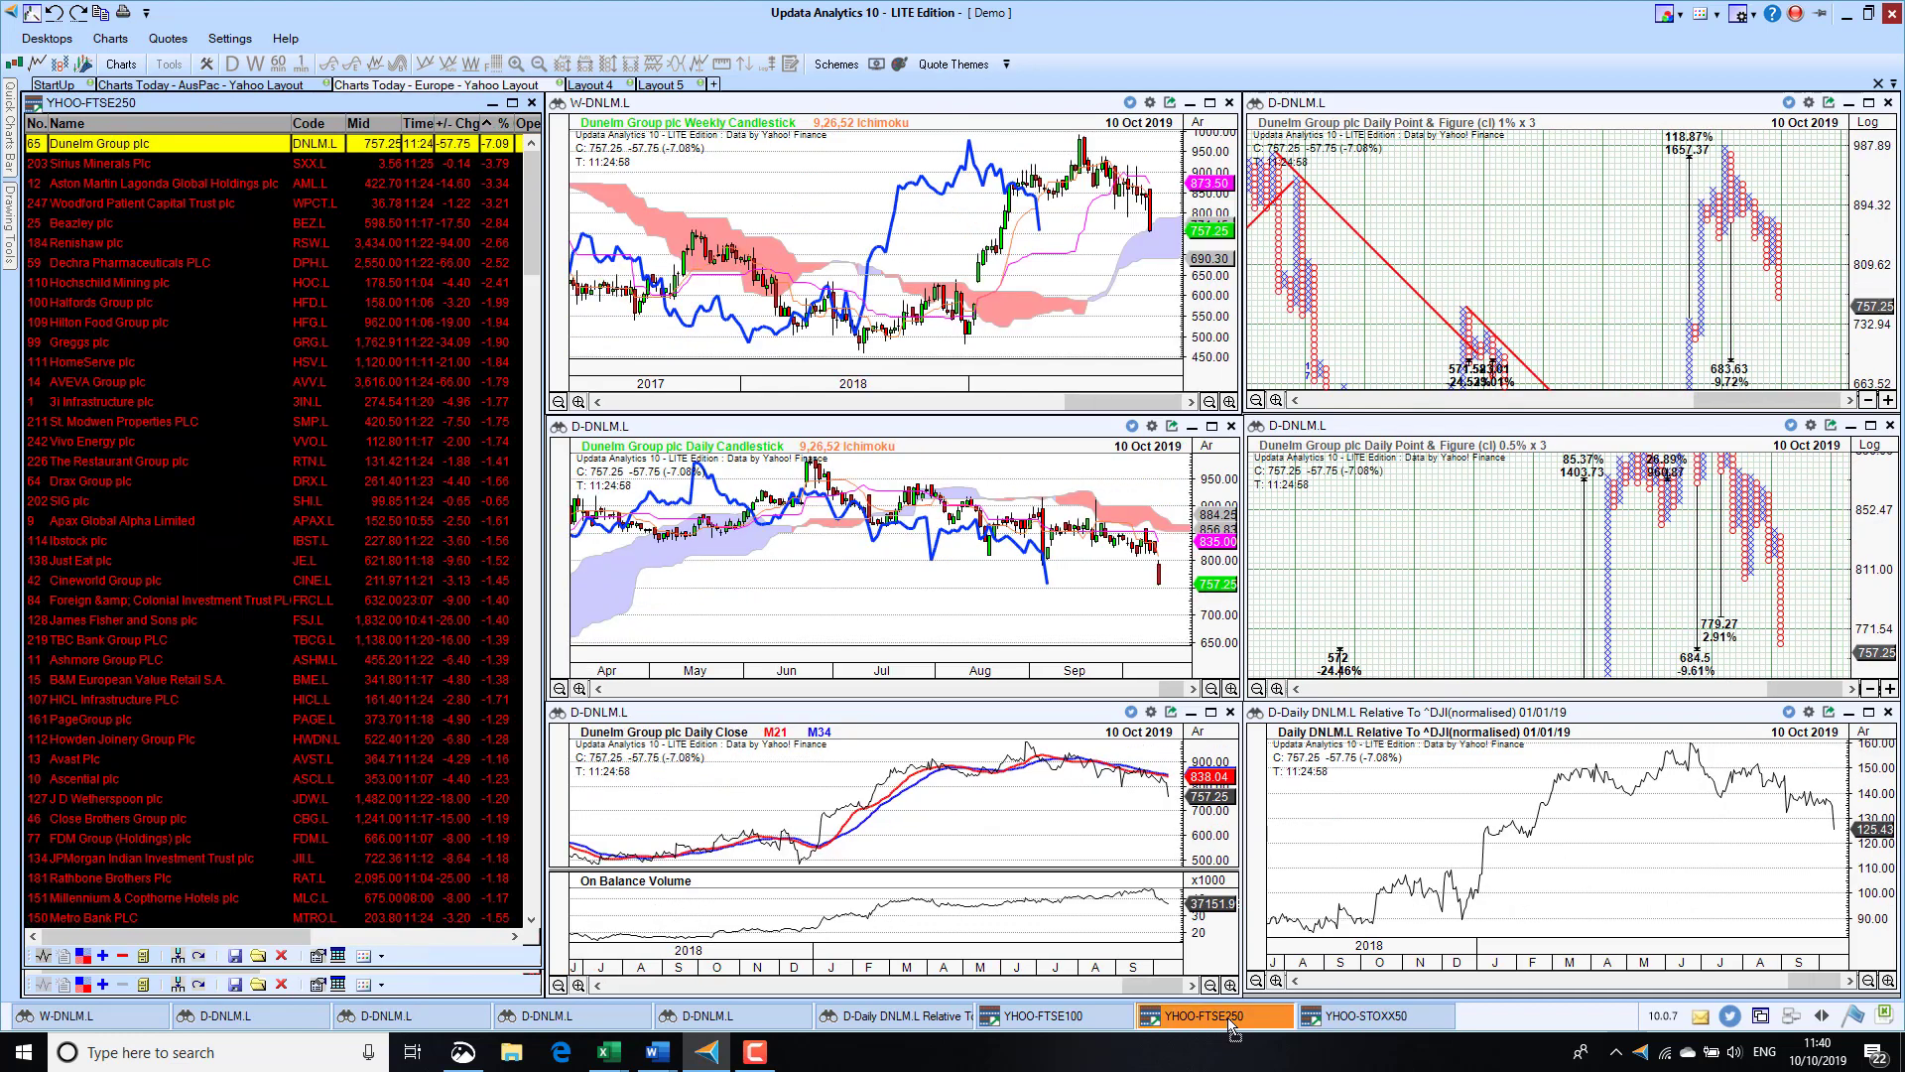
click(1070, 1014)
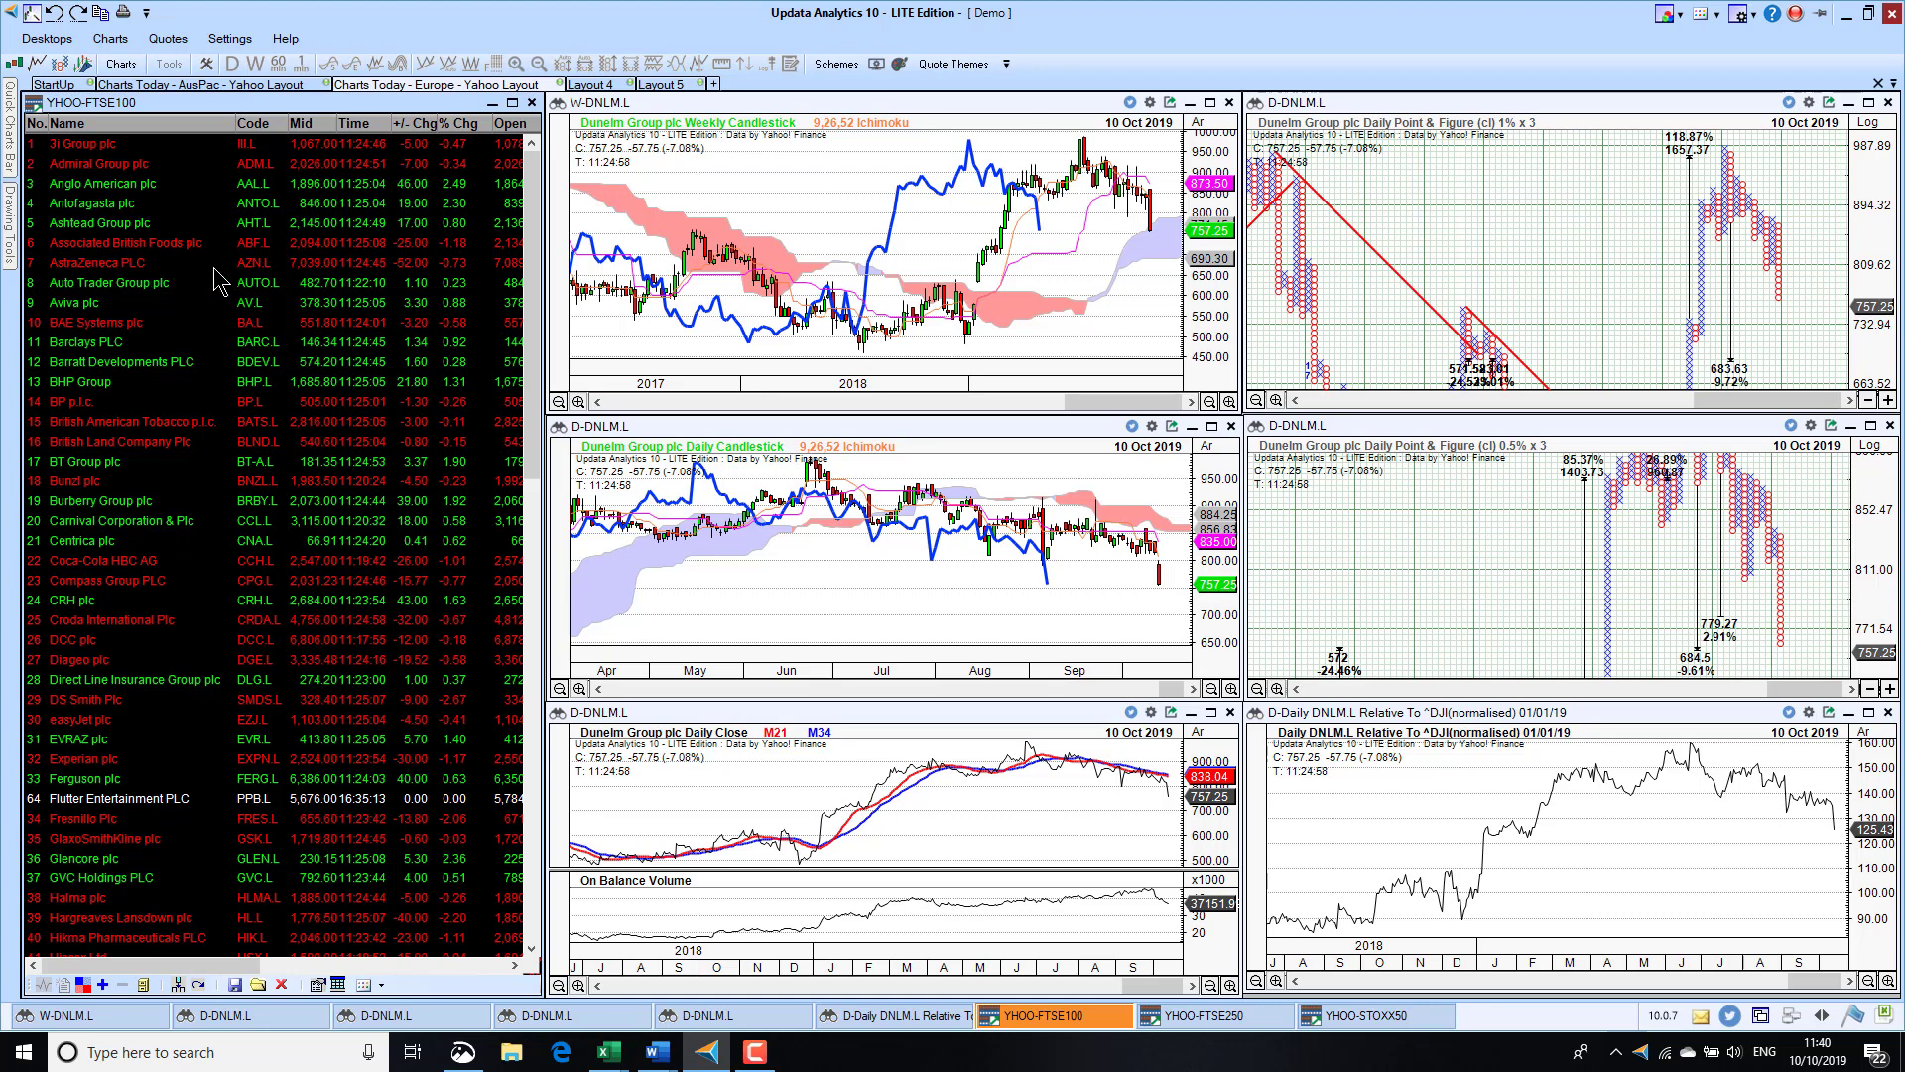
click(230, 86)
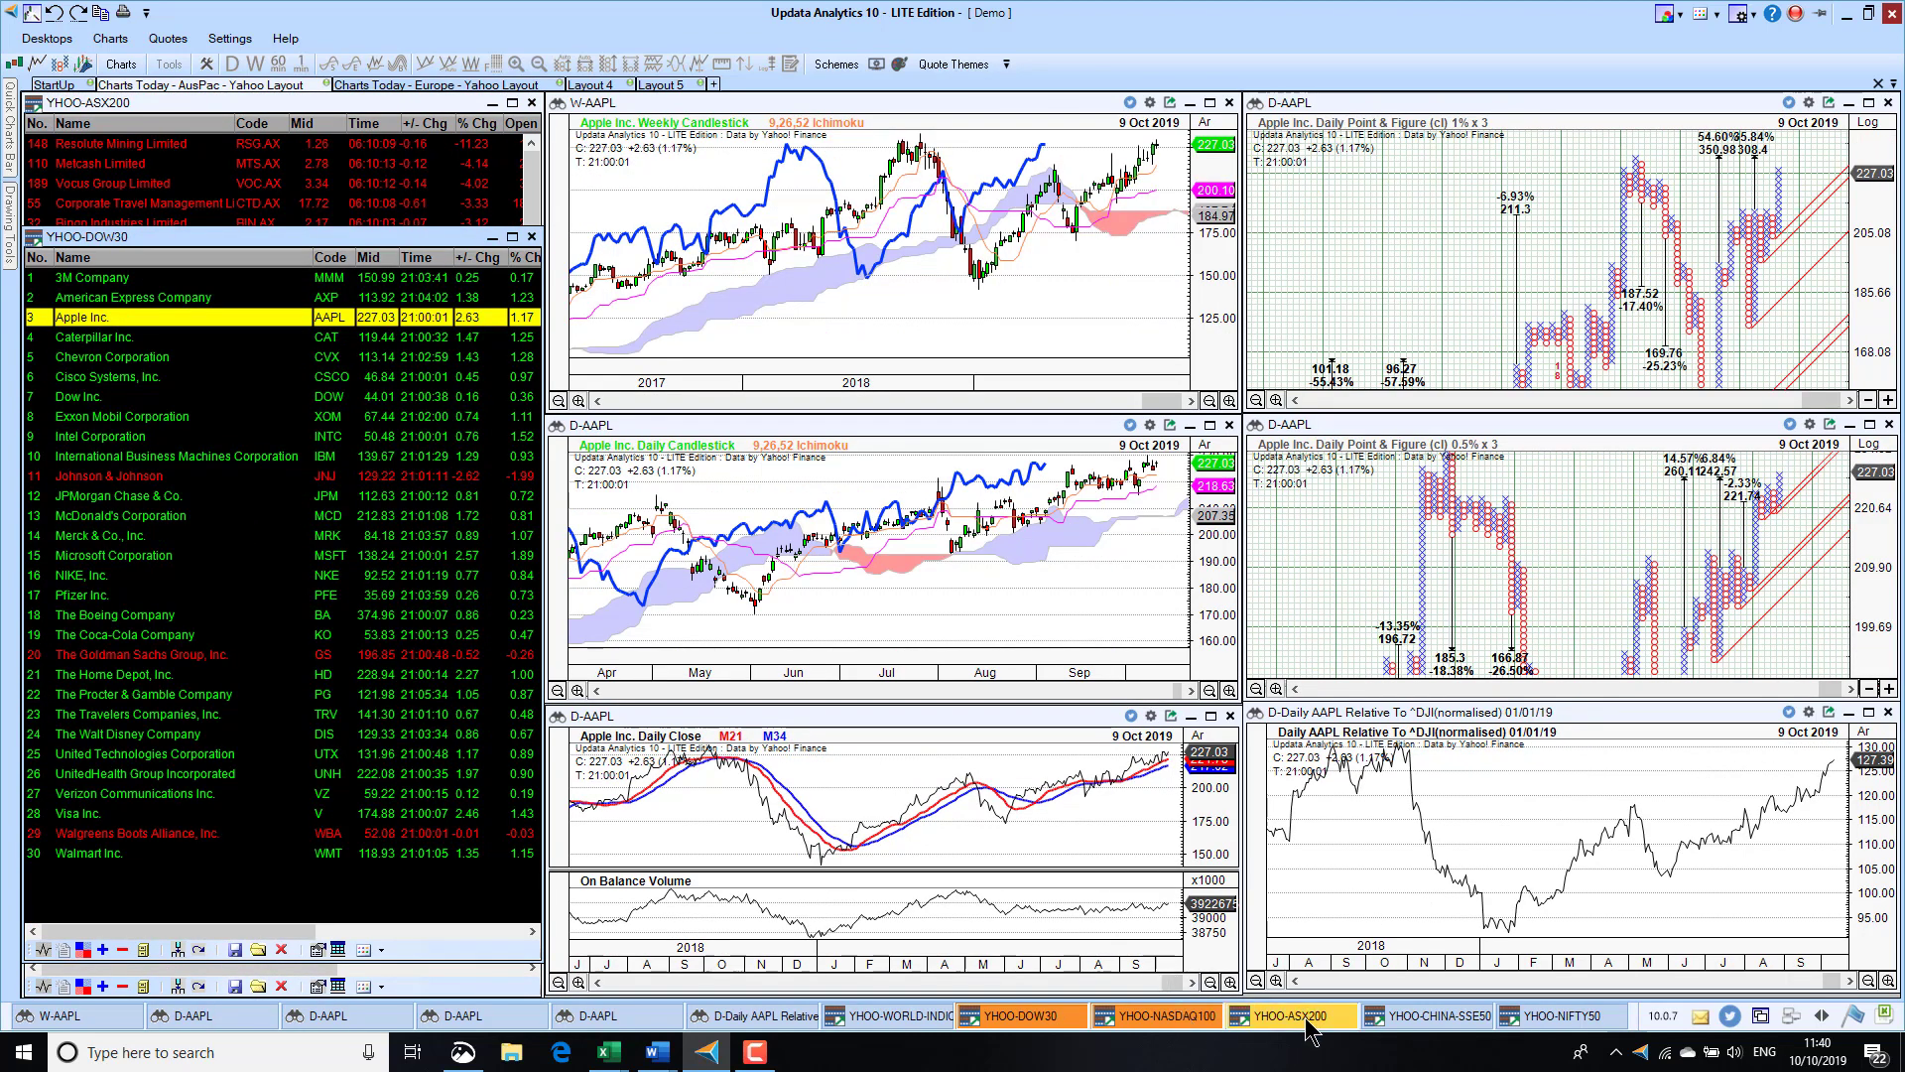
click(1312, 1032)
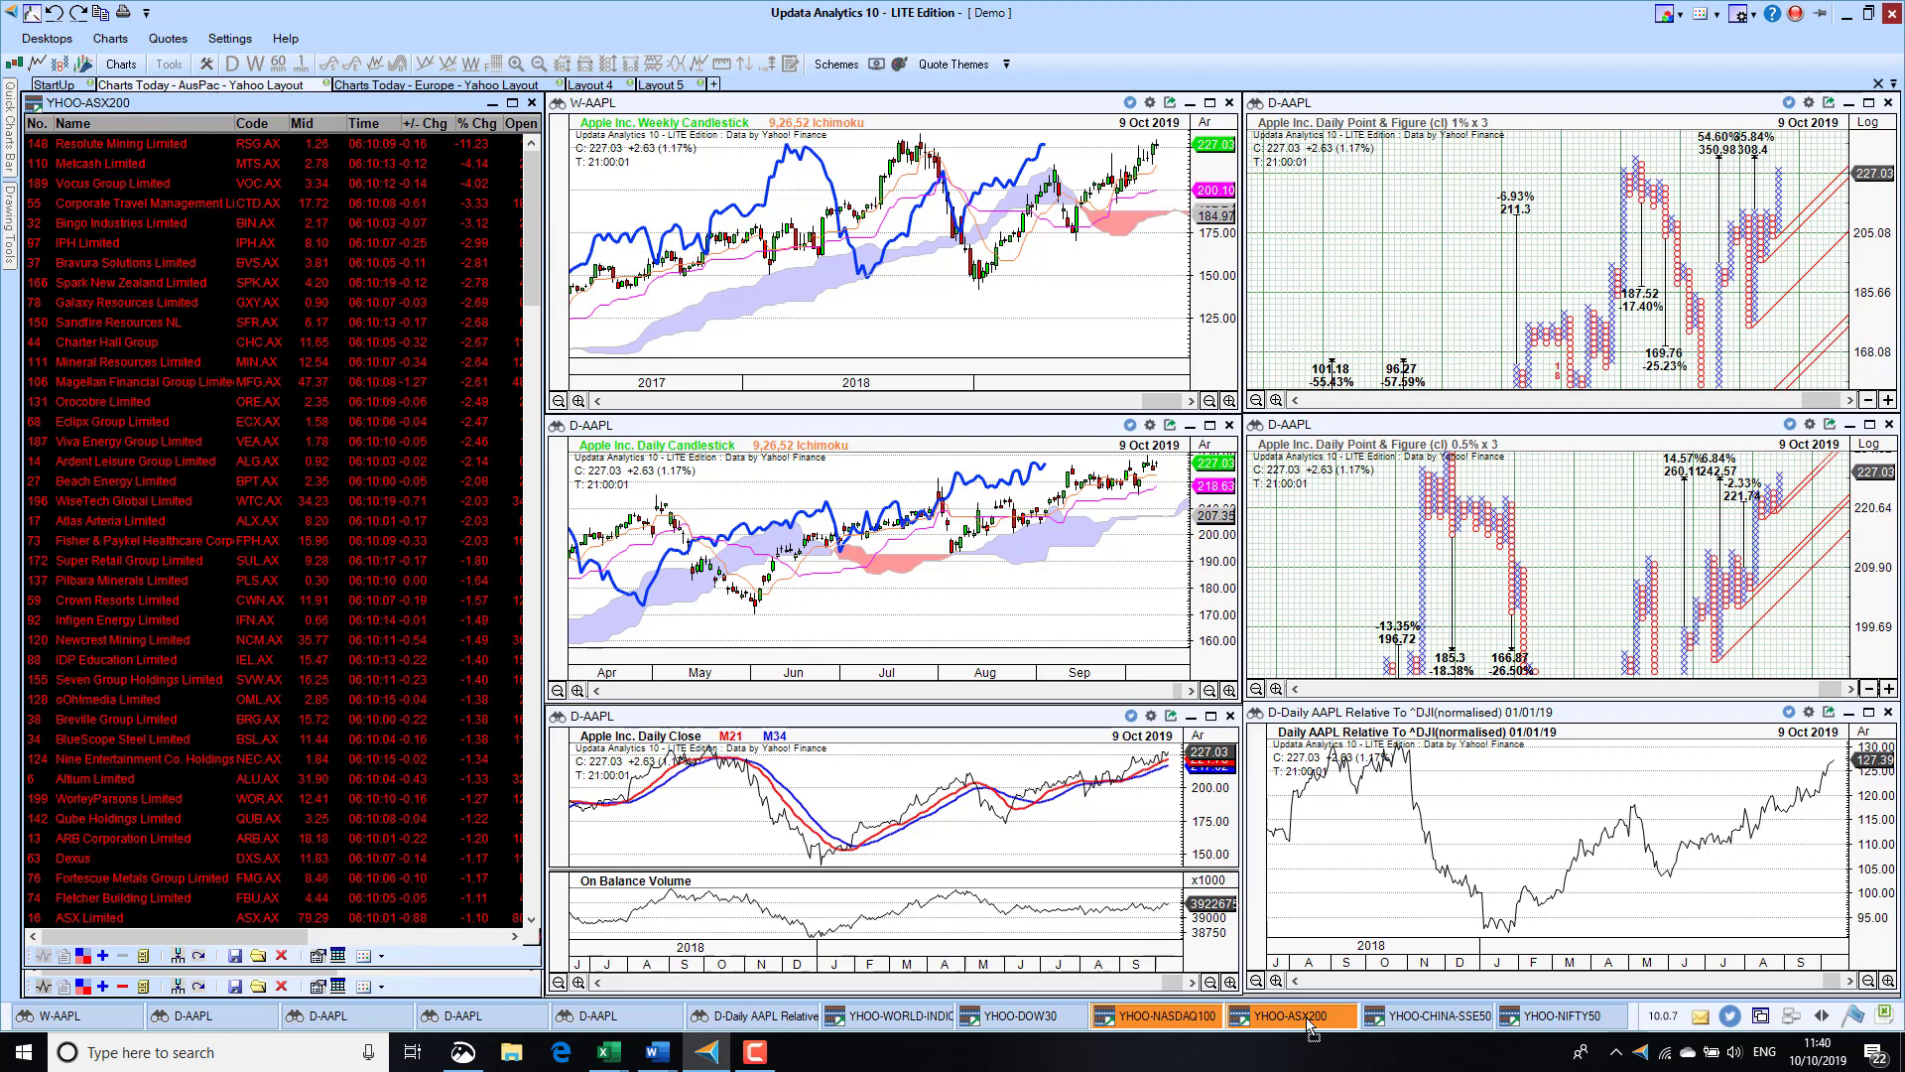
click(1439, 1017)
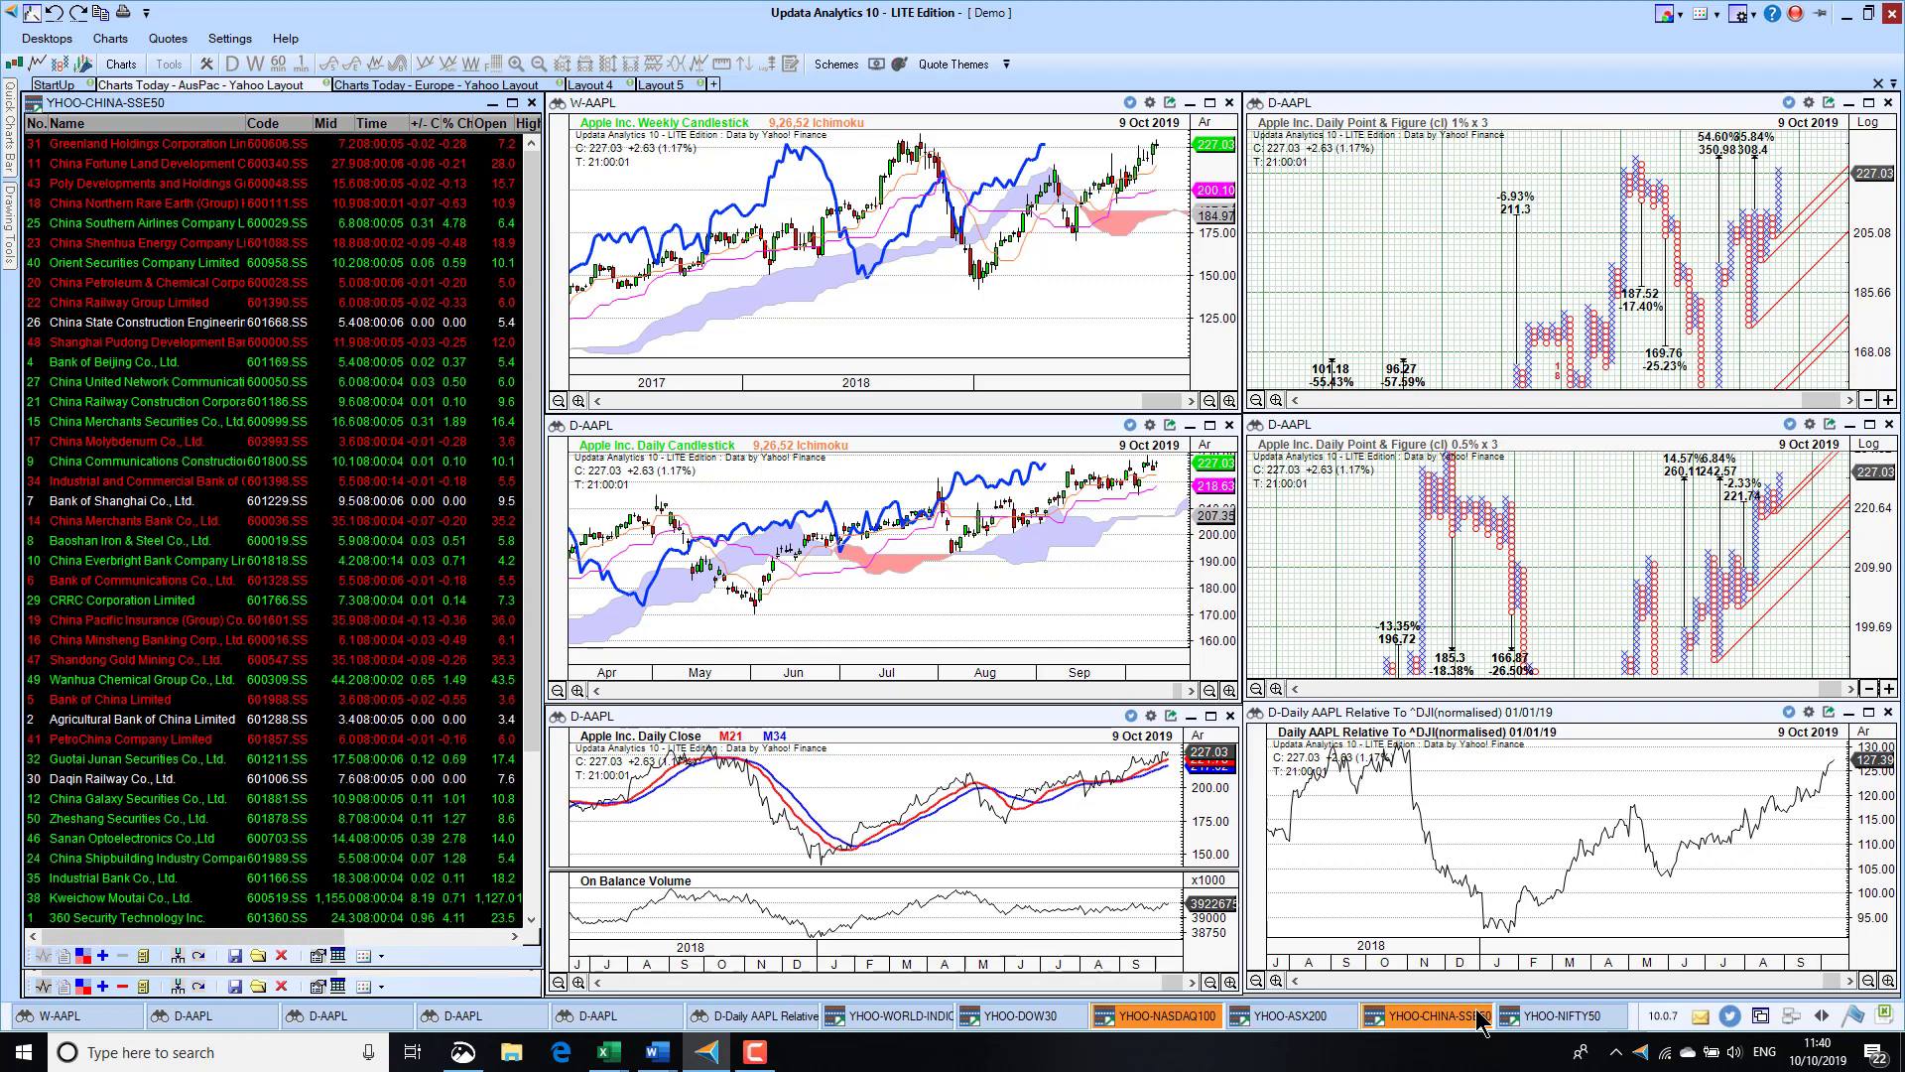
click(397, 83)
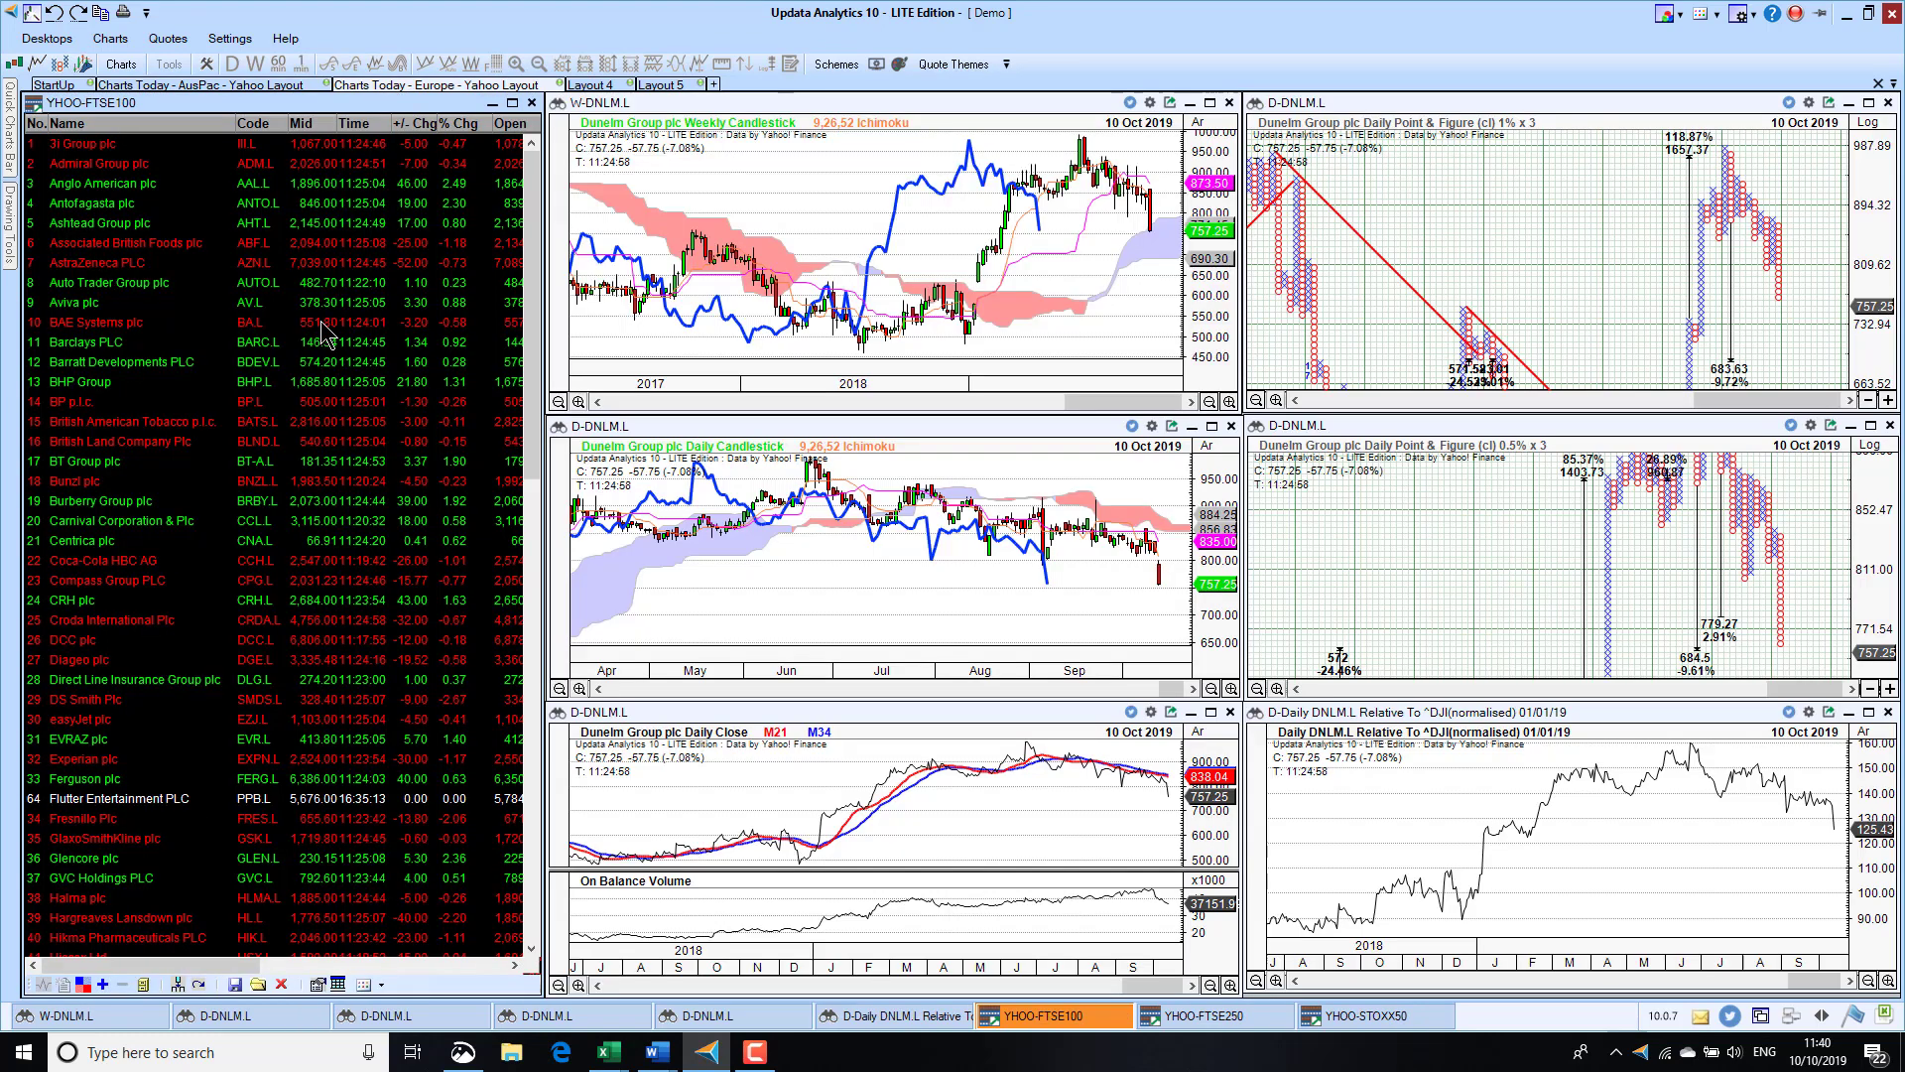